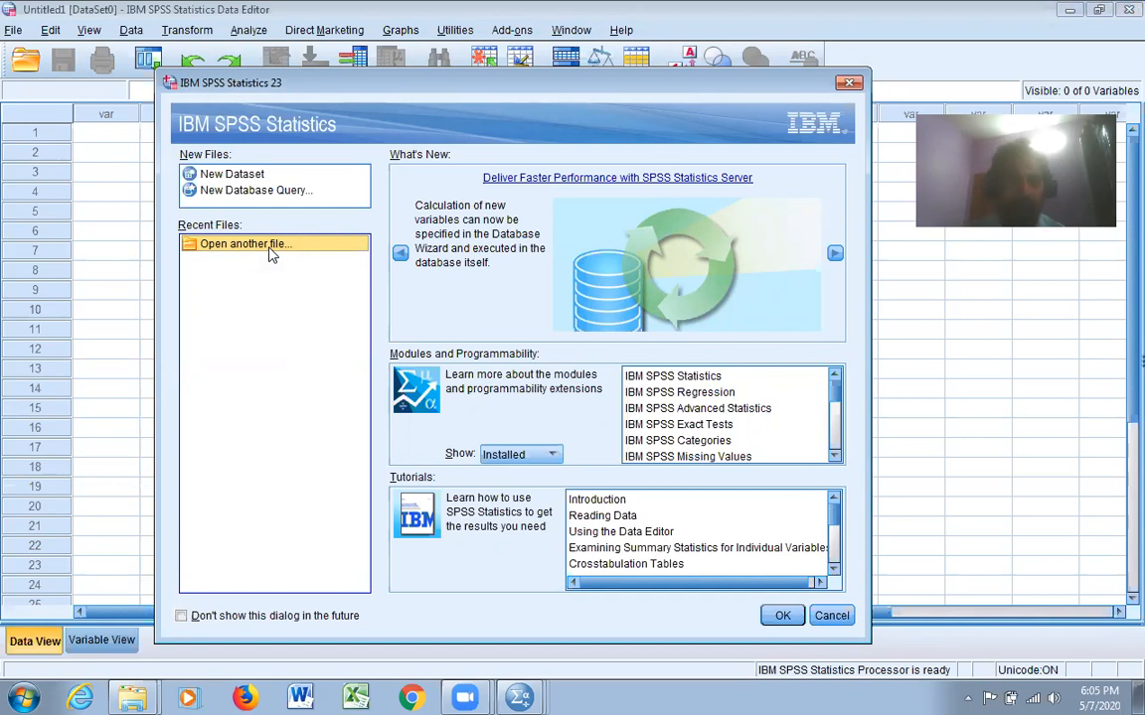
Create a new empty dataset from the welcome dialog
click(233, 177)
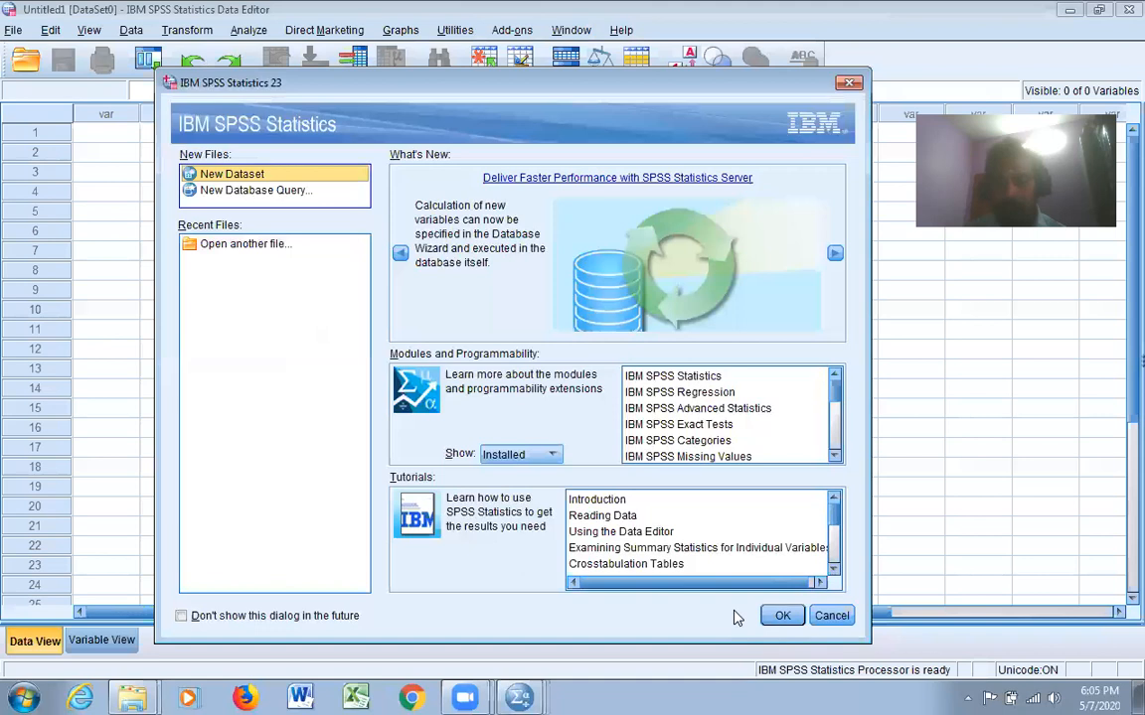
click(781, 616)
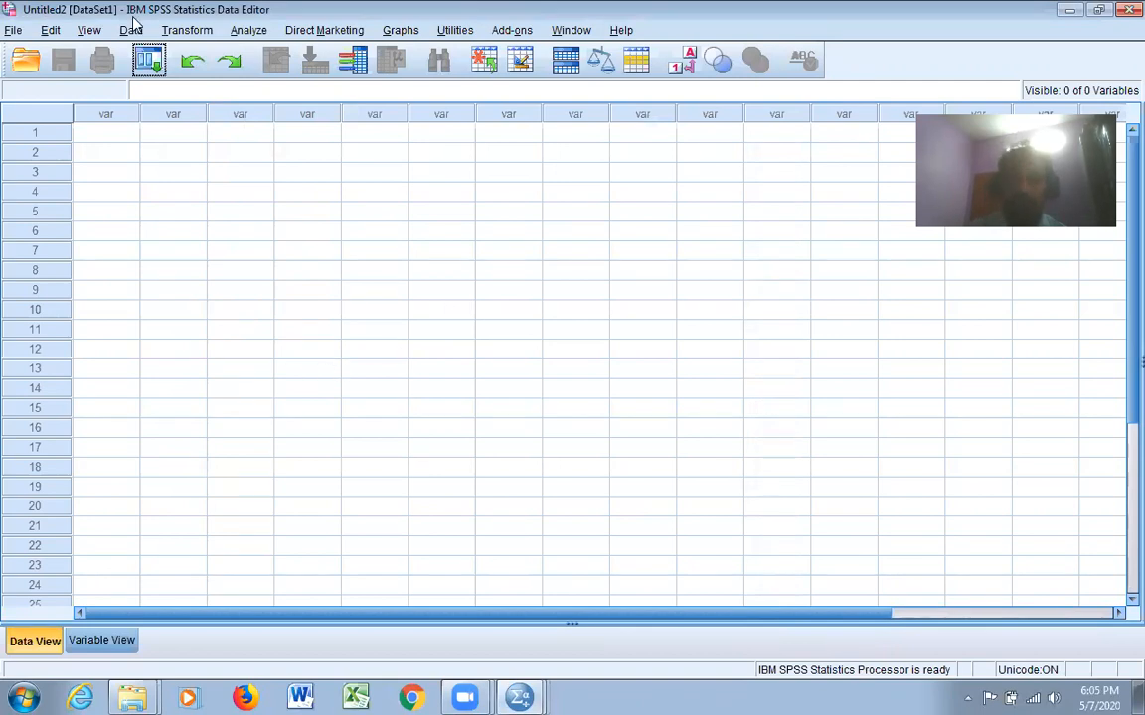
click(11, 31)
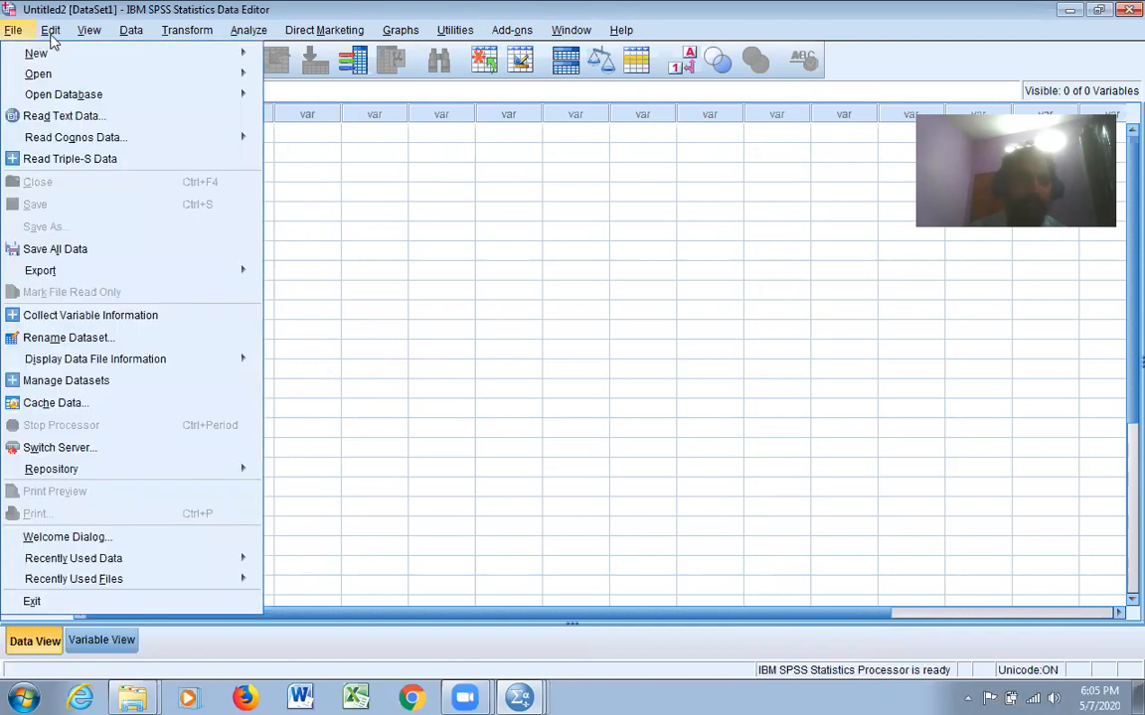
mouse_move(132, 35)
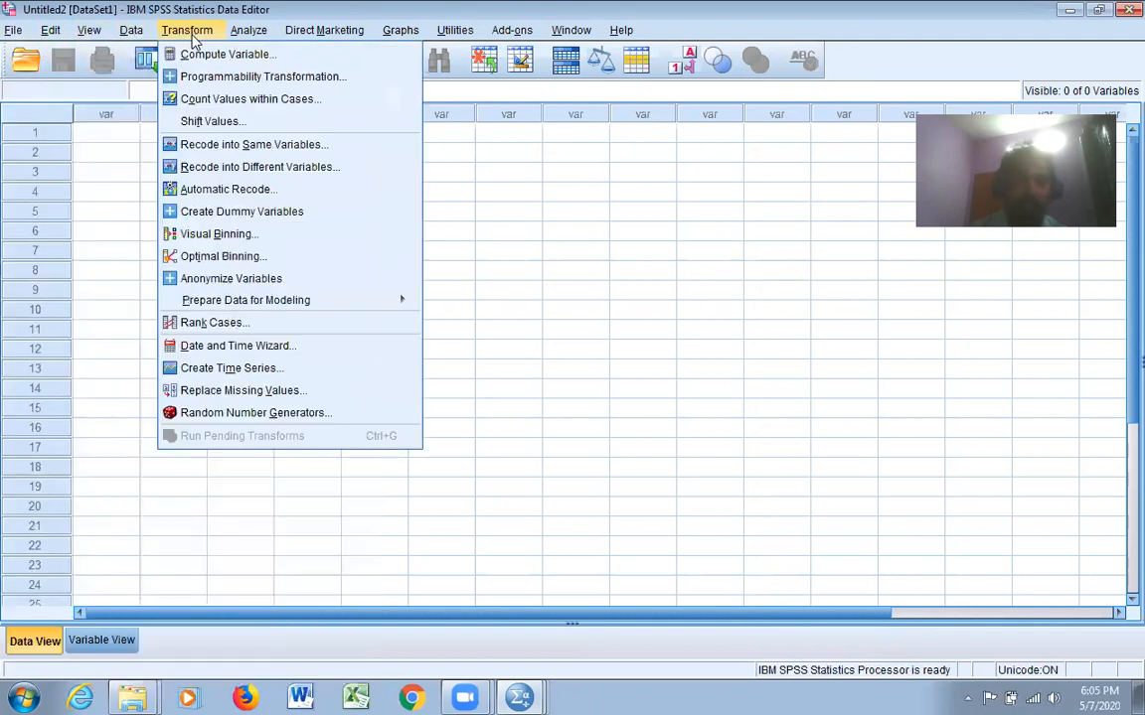
mouse_move(249, 37)
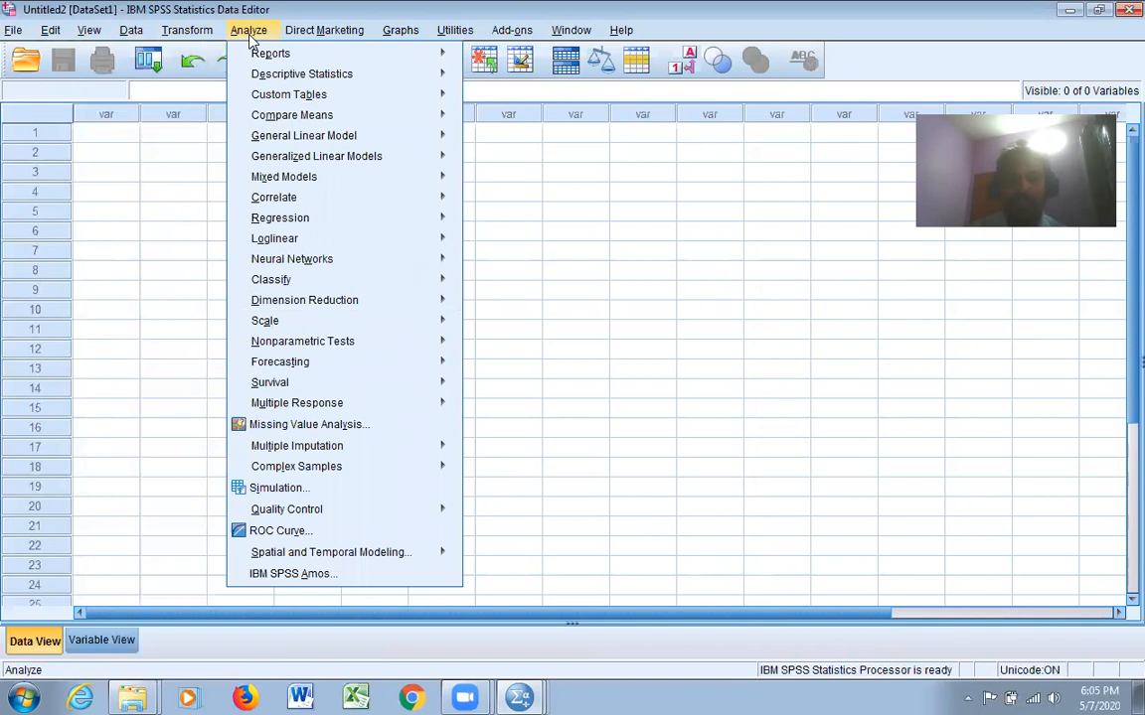
mouse_move(400, 30)
mouse_move(537, 99)
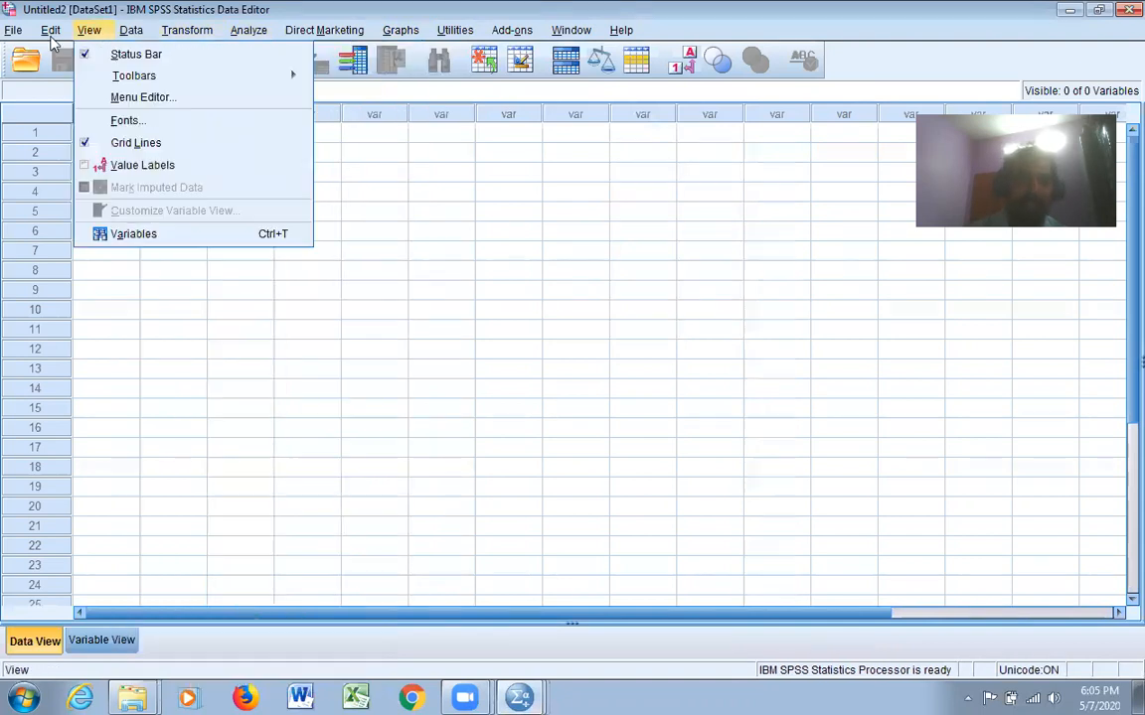
mouse_move(189, 31)
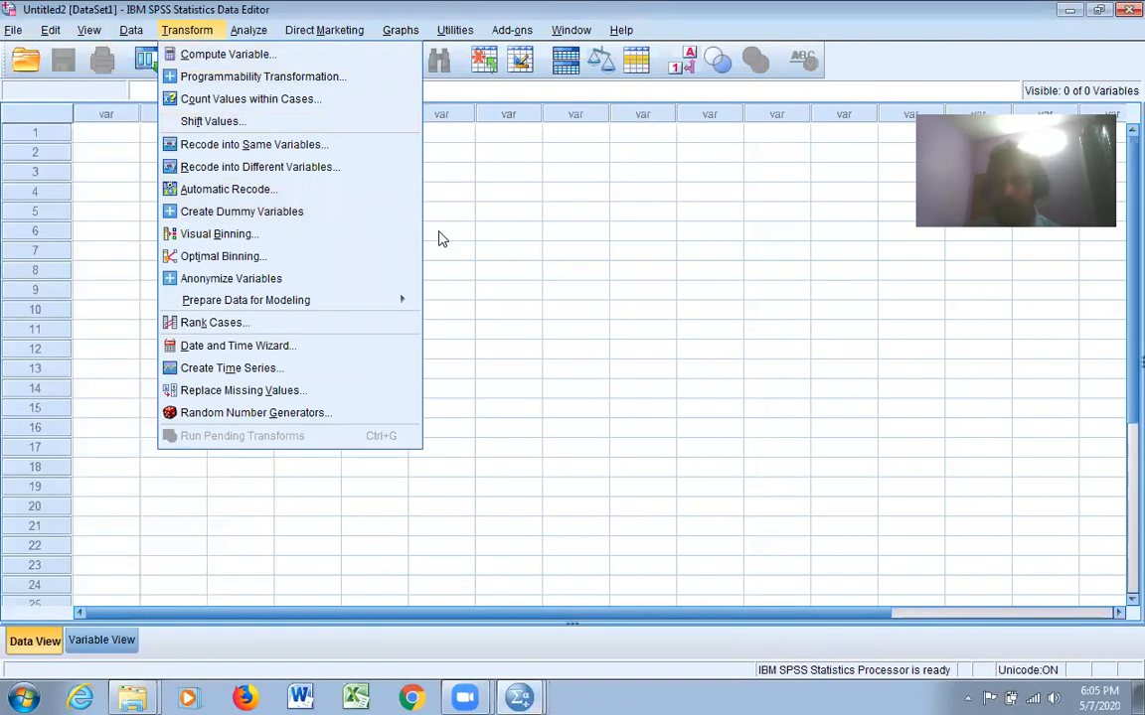
click(489, 513)
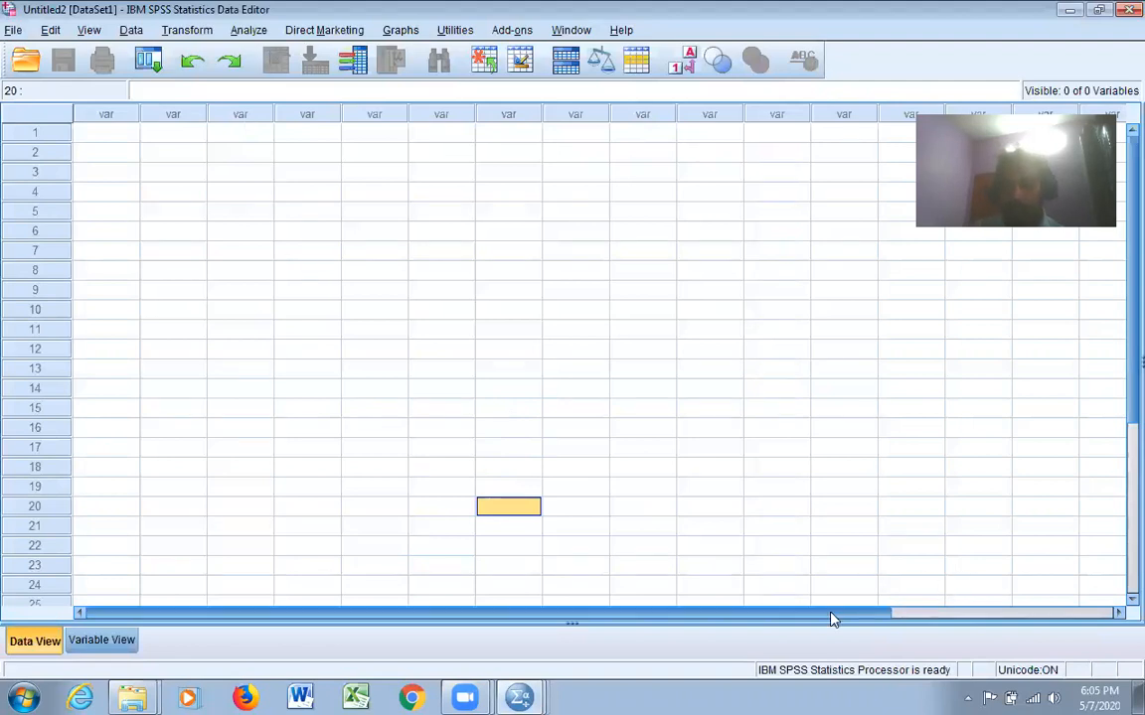
drag(842, 618, 1106, 478)
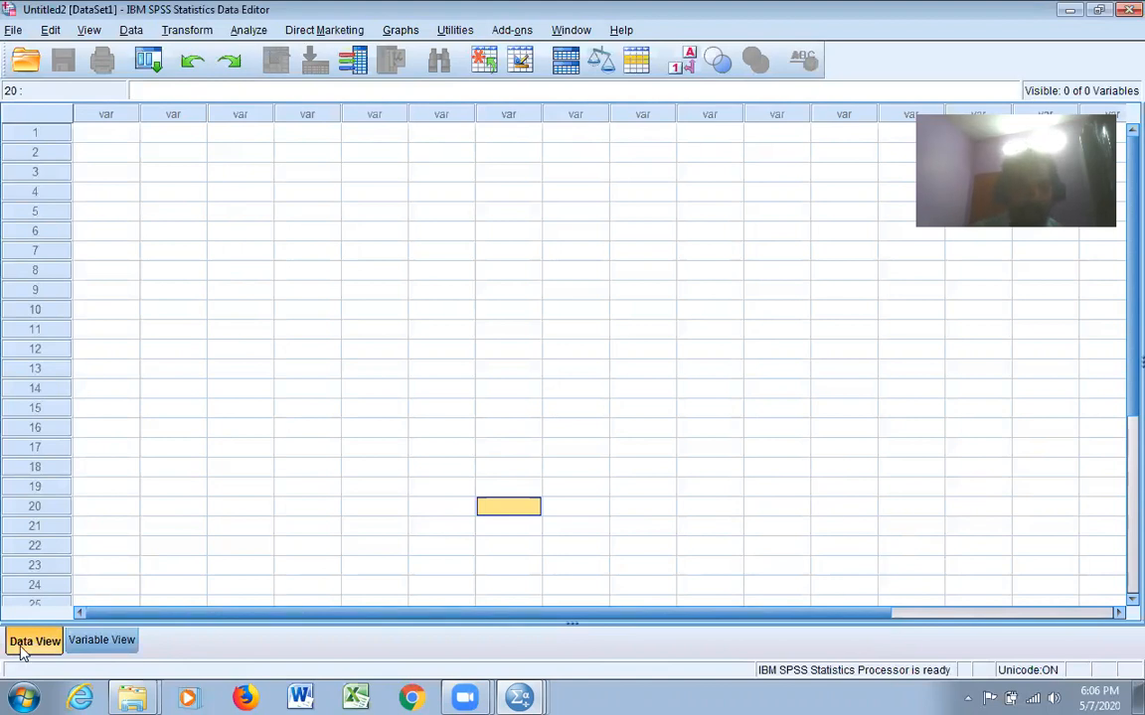
Switch to Variable View and add a variable named q1 in the first row
click(102, 641)
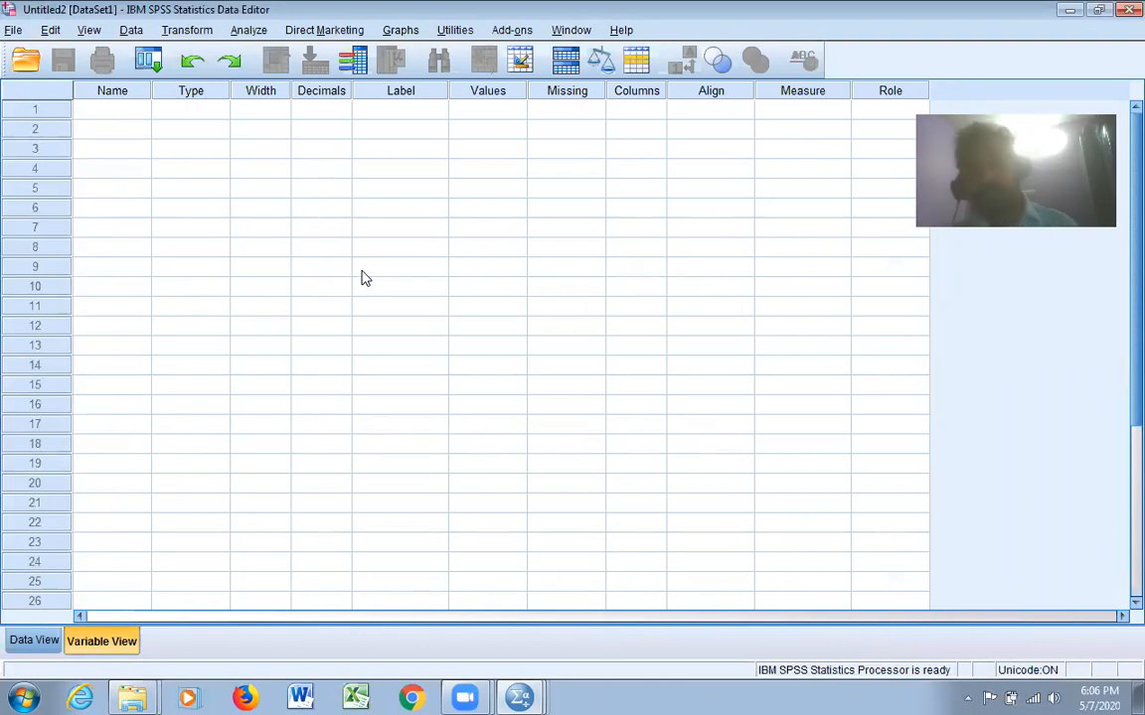
click(34, 640)
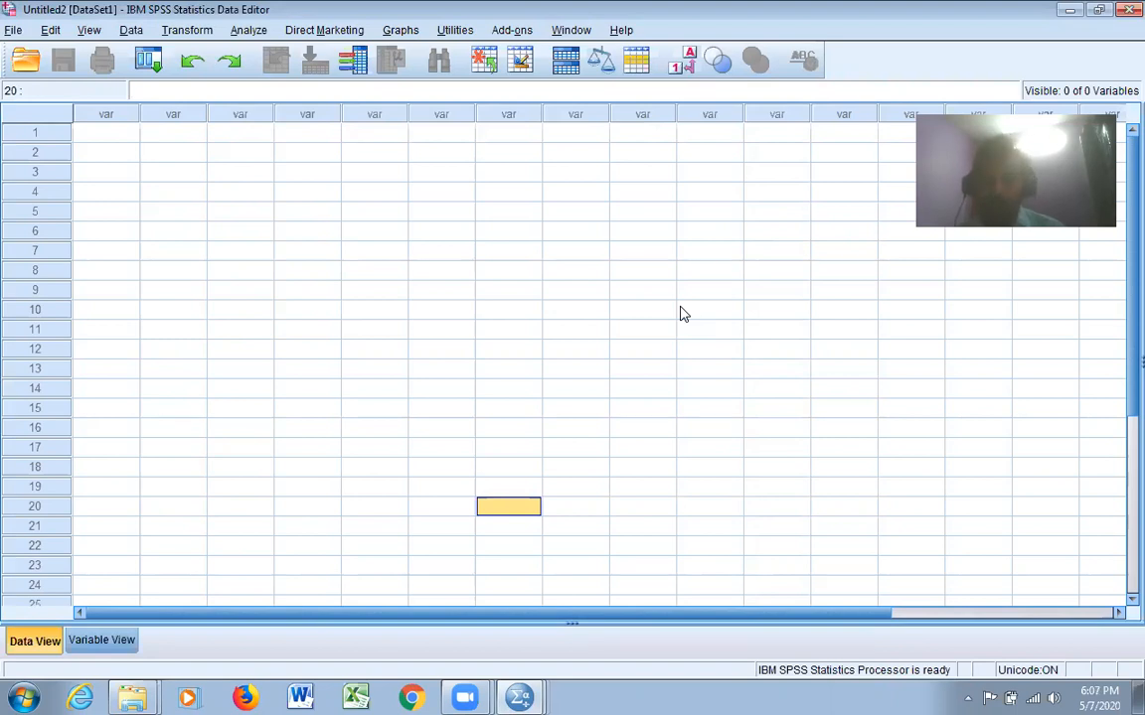
click(121, 643)
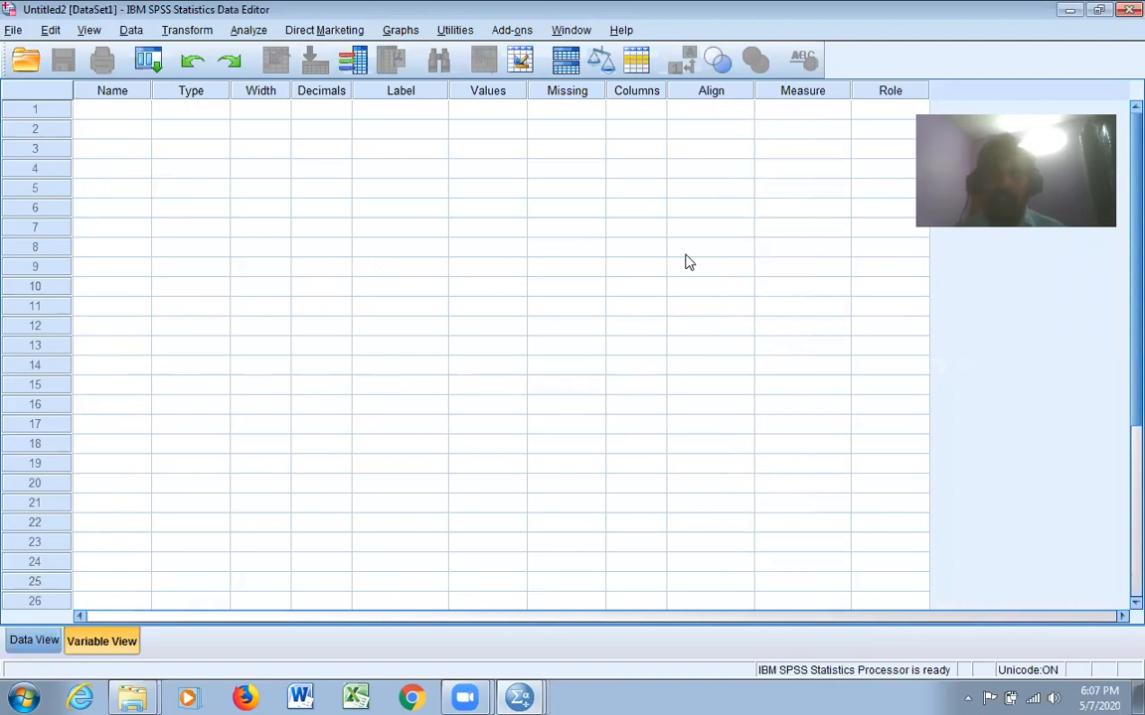
click(126, 111)
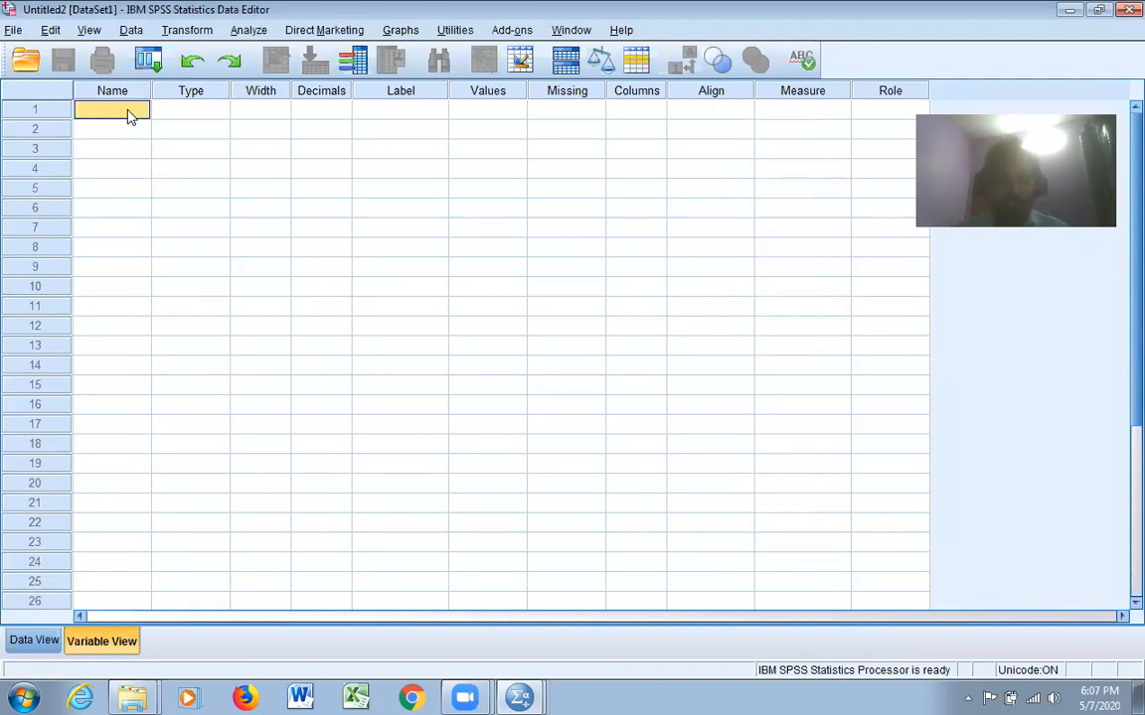
text(q1)
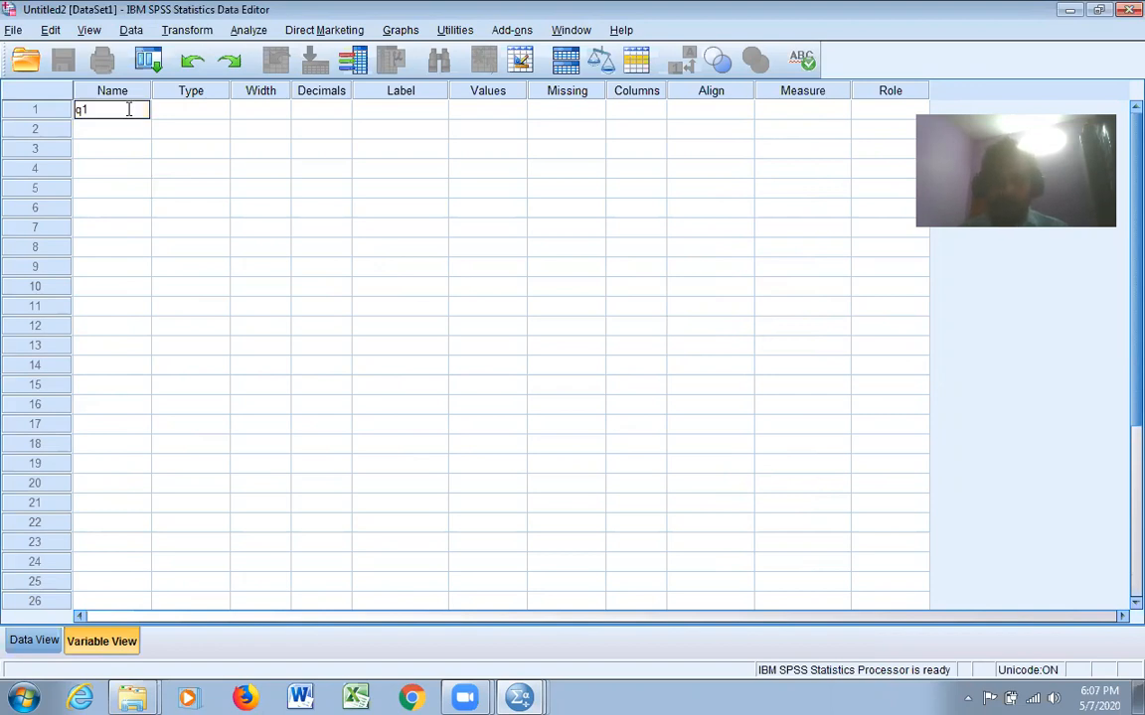
key(Tab)
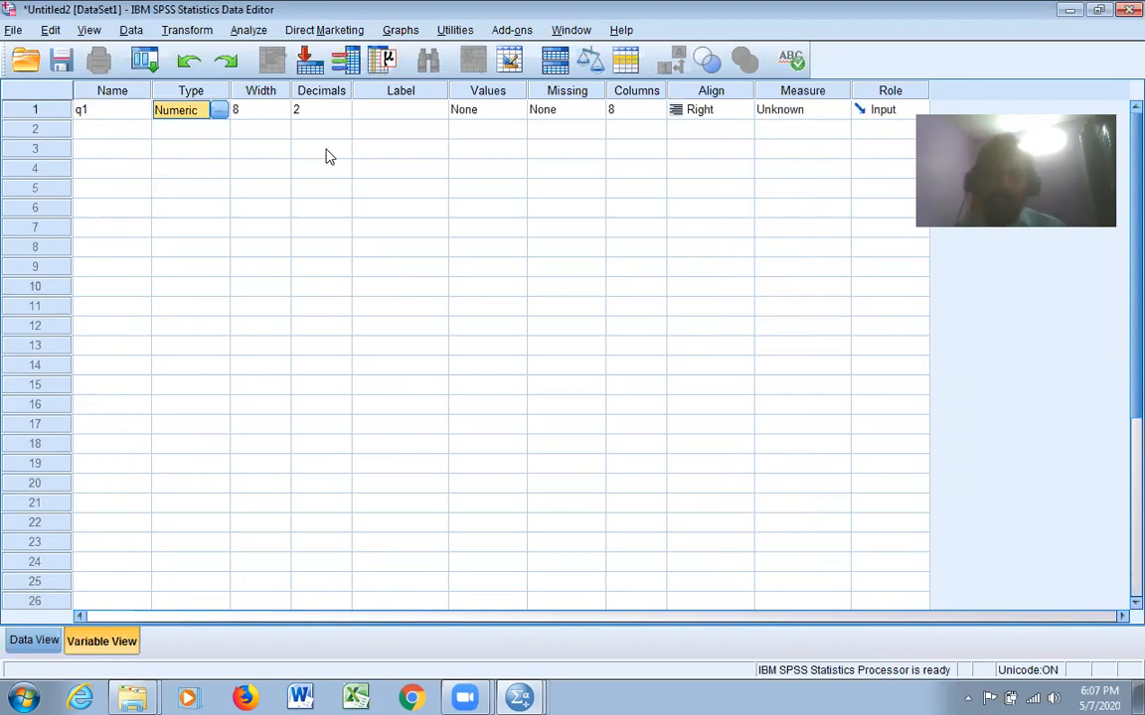
Change the variable type of q1 to String
click(221, 114)
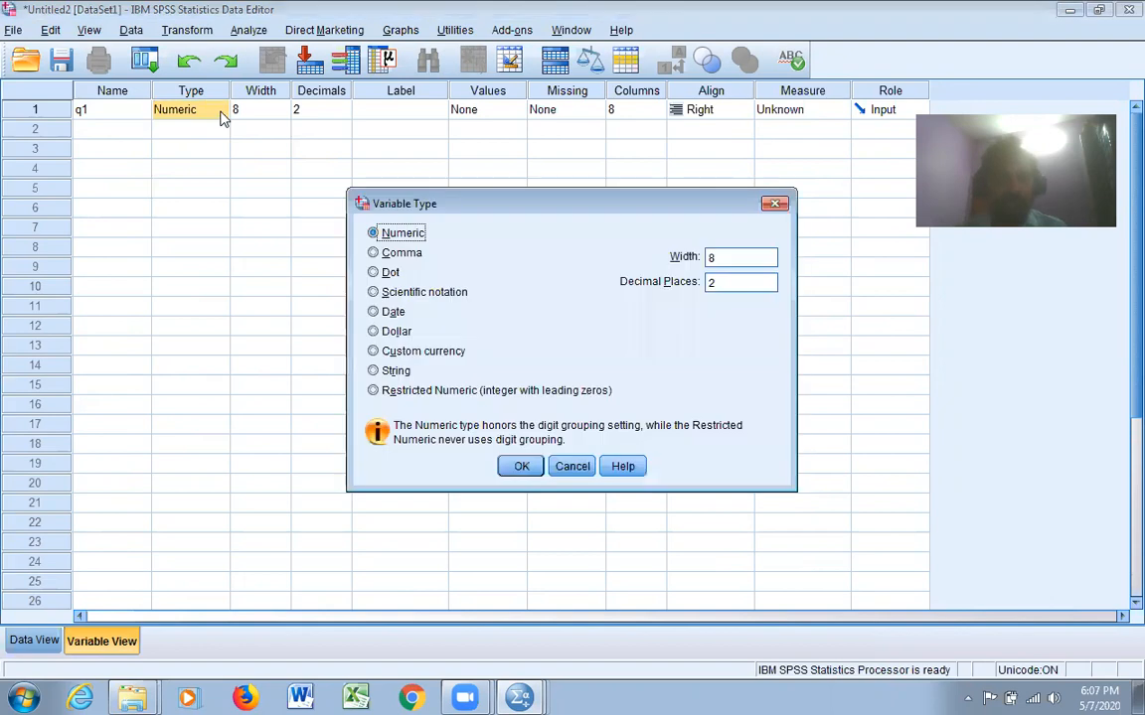
click(775, 203)
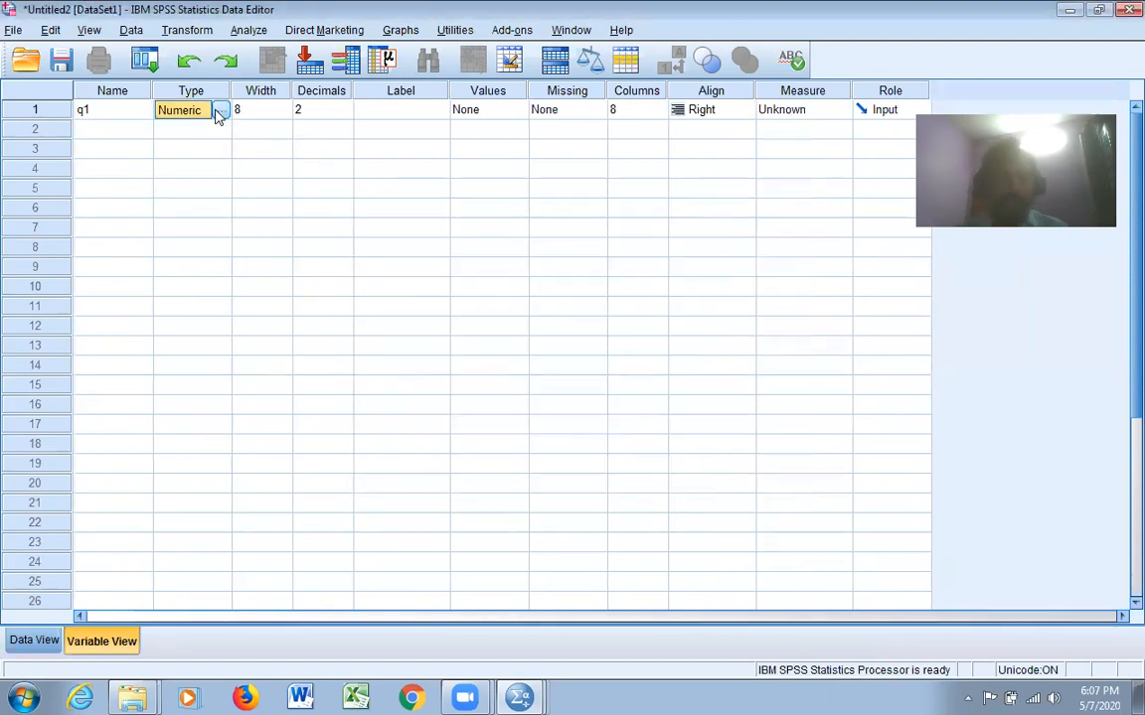
click(222, 110)
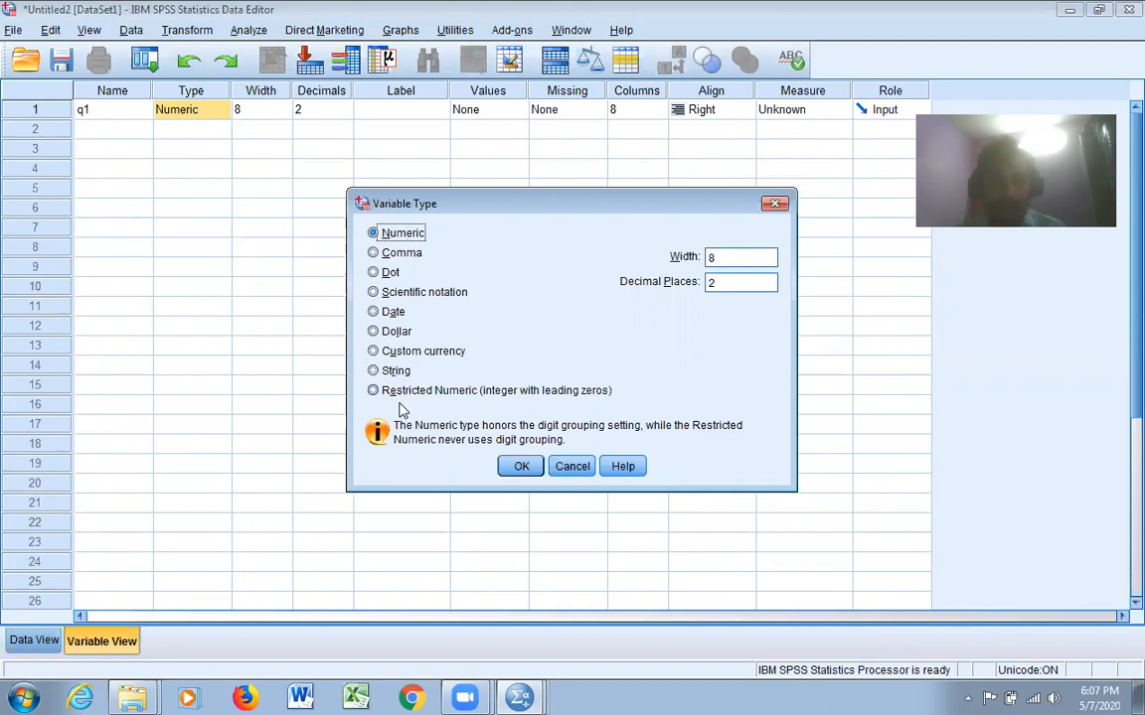
click(376, 375)
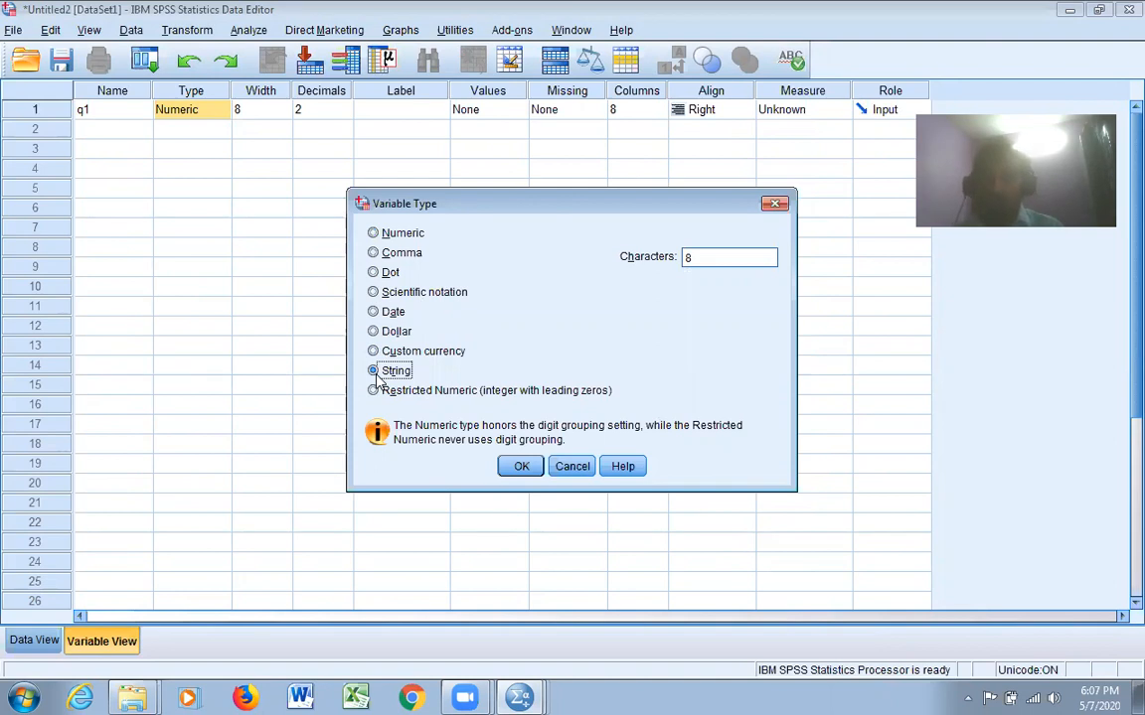
click(521, 466)
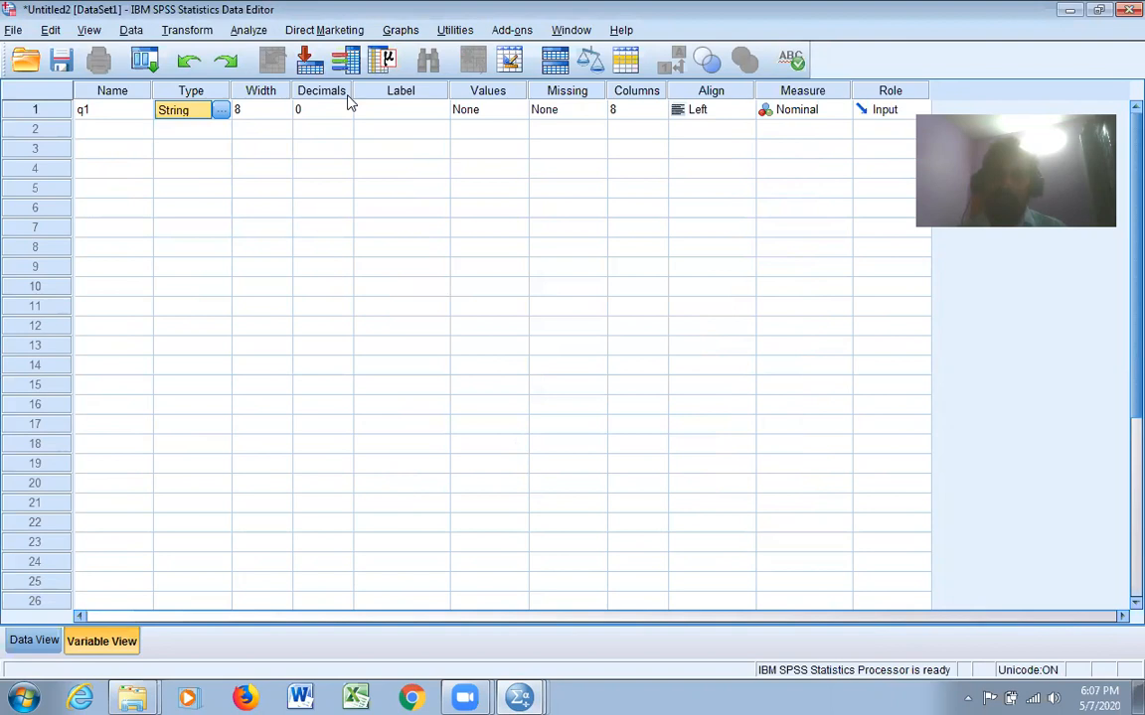
Set the label of q1 to "Name of the Participant"
click(410, 110)
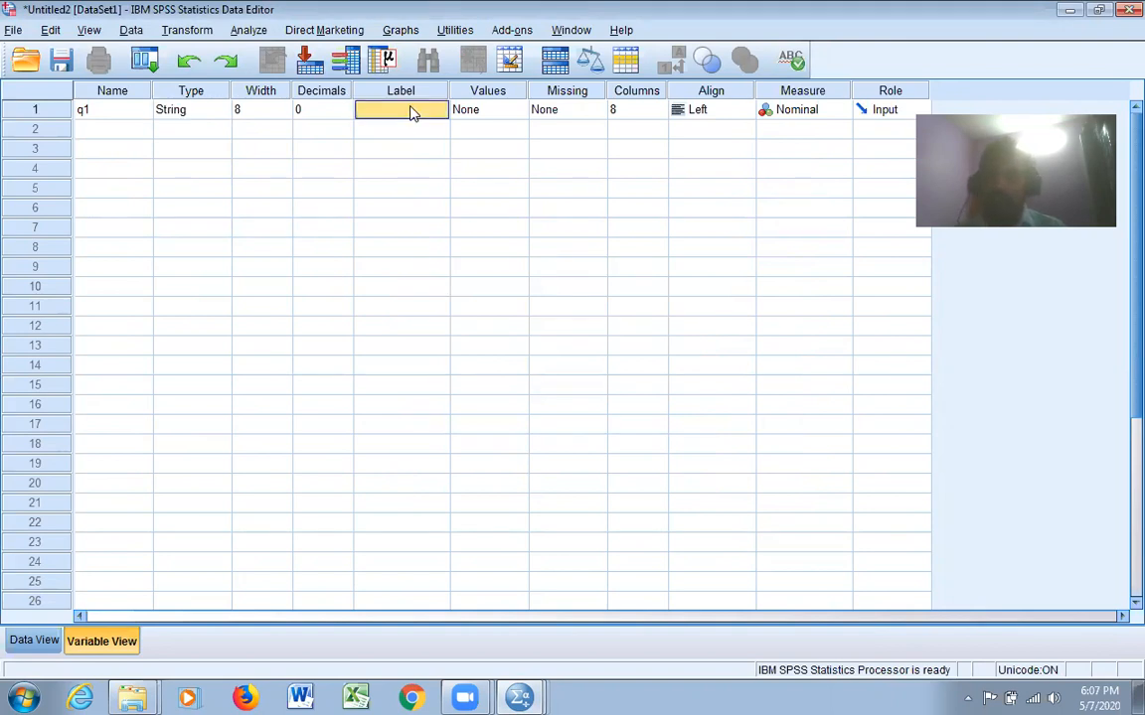
text(Name of the Pa)
text(rticipant)
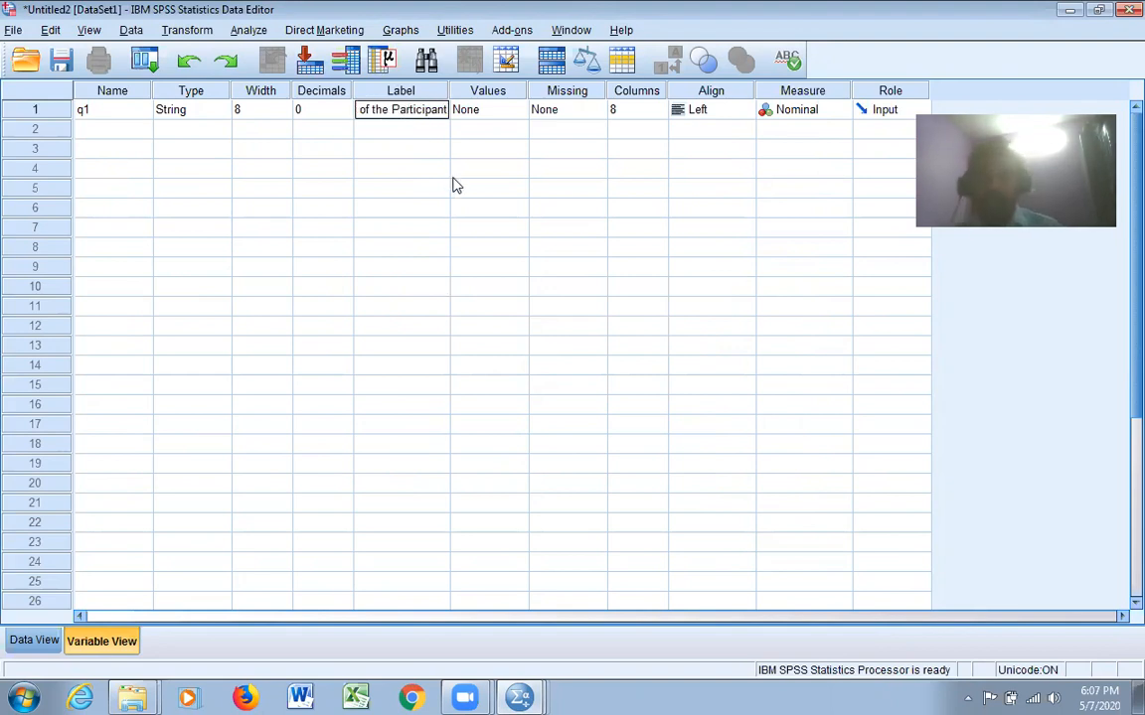
click(473, 171)
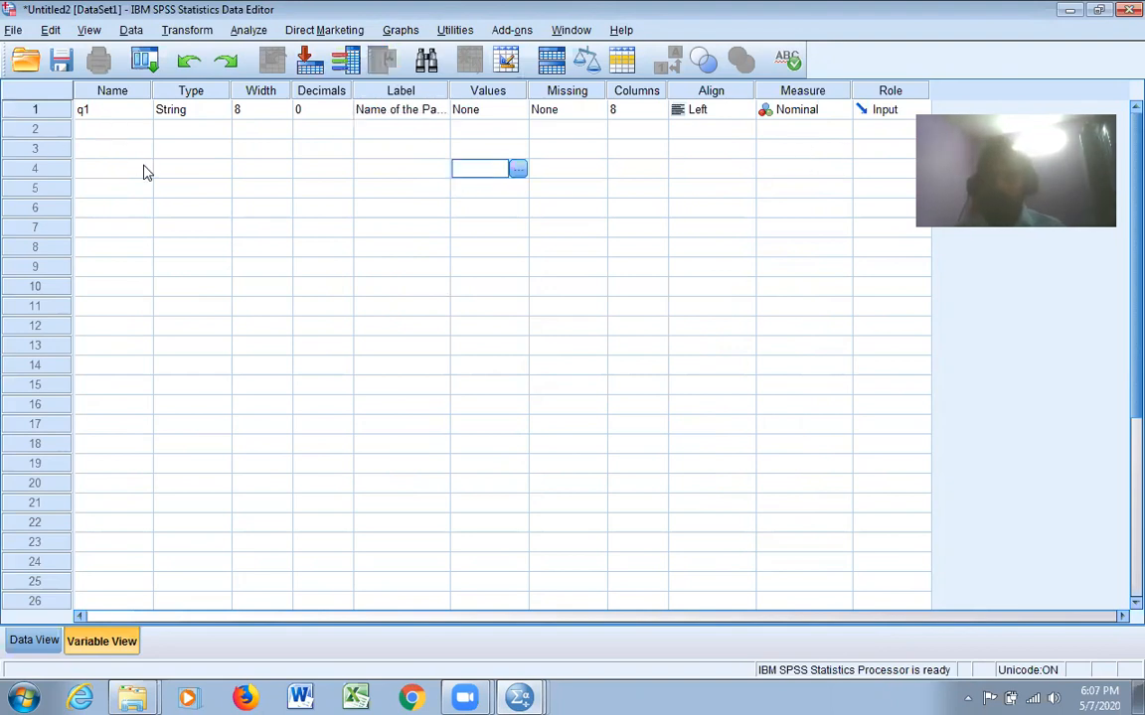
Add a second variable named q2 with the Numeric type
click(120, 135)
text(q2)
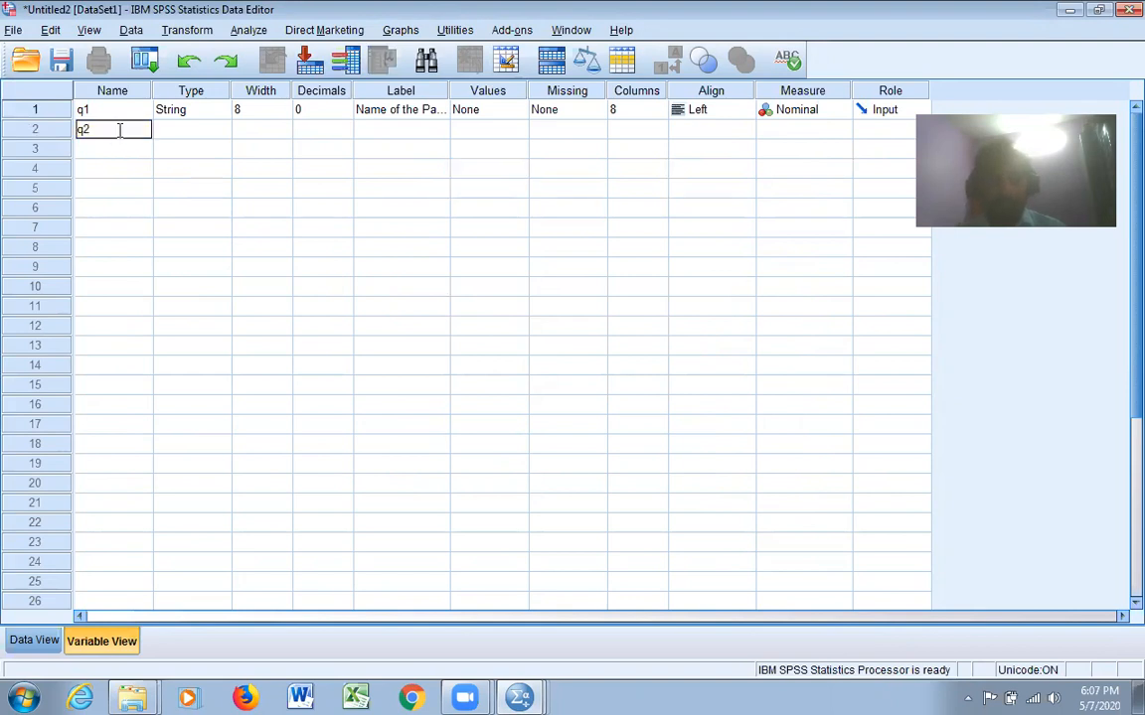
click(169, 135)
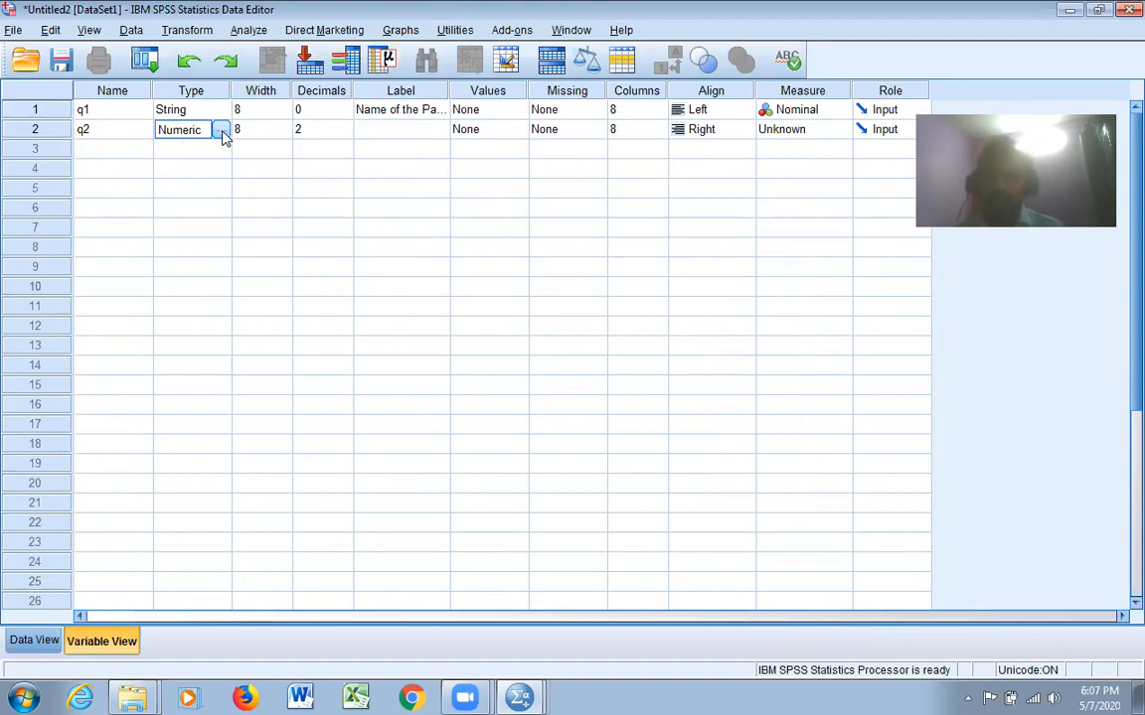
click(221, 131)
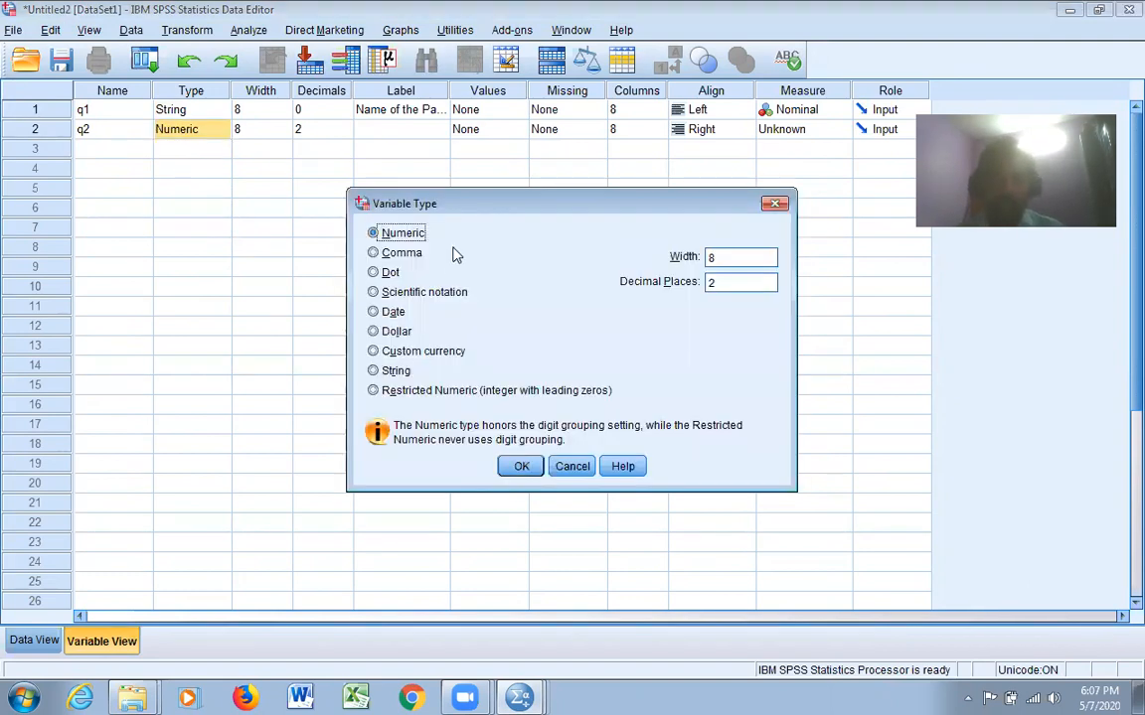
click(521, 466)
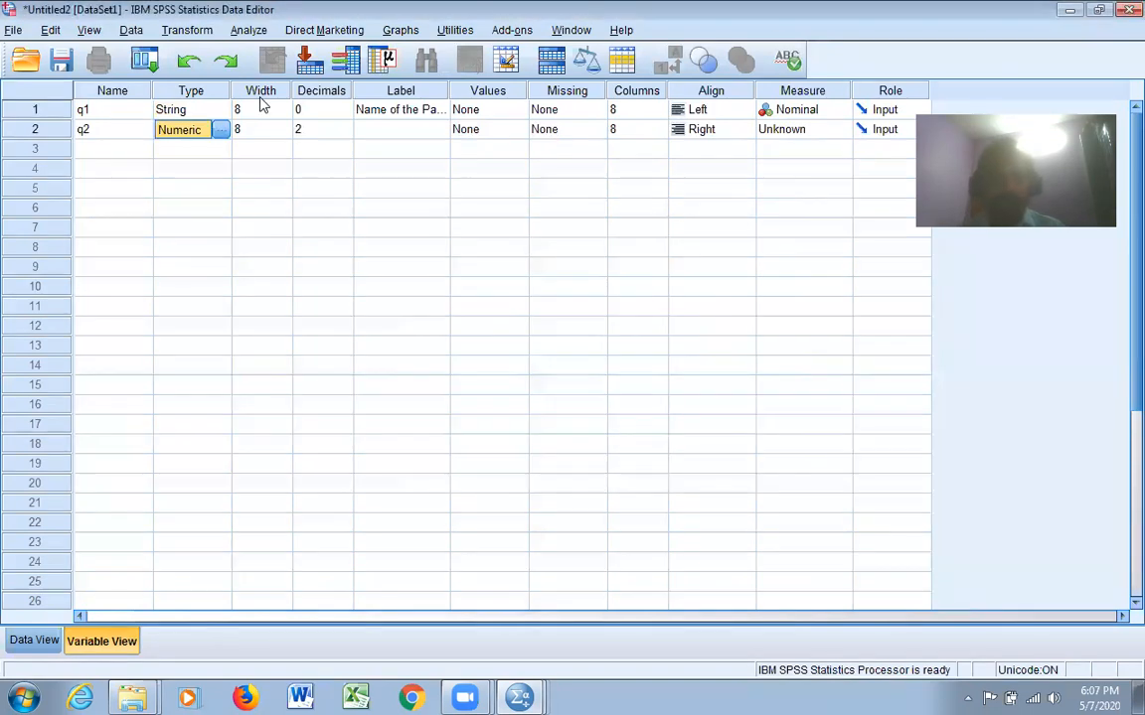
Set q2 to 0 decimals and a width of 3
click(320, 137)
click(345, 135)
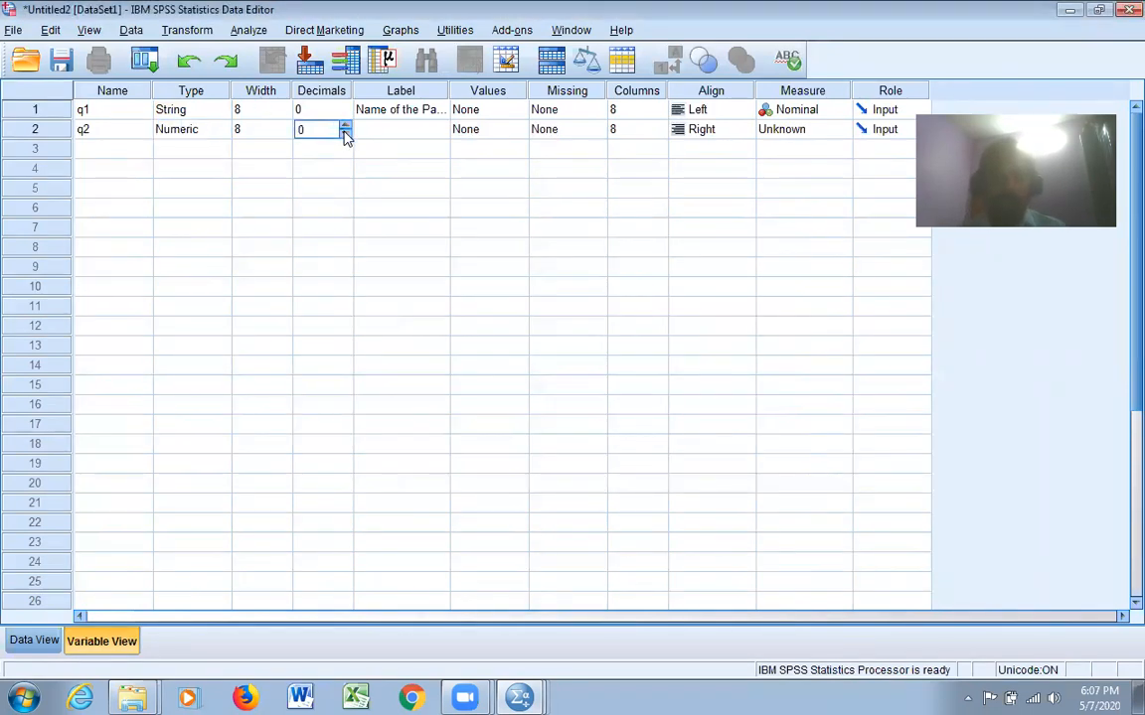
click(255, 132)
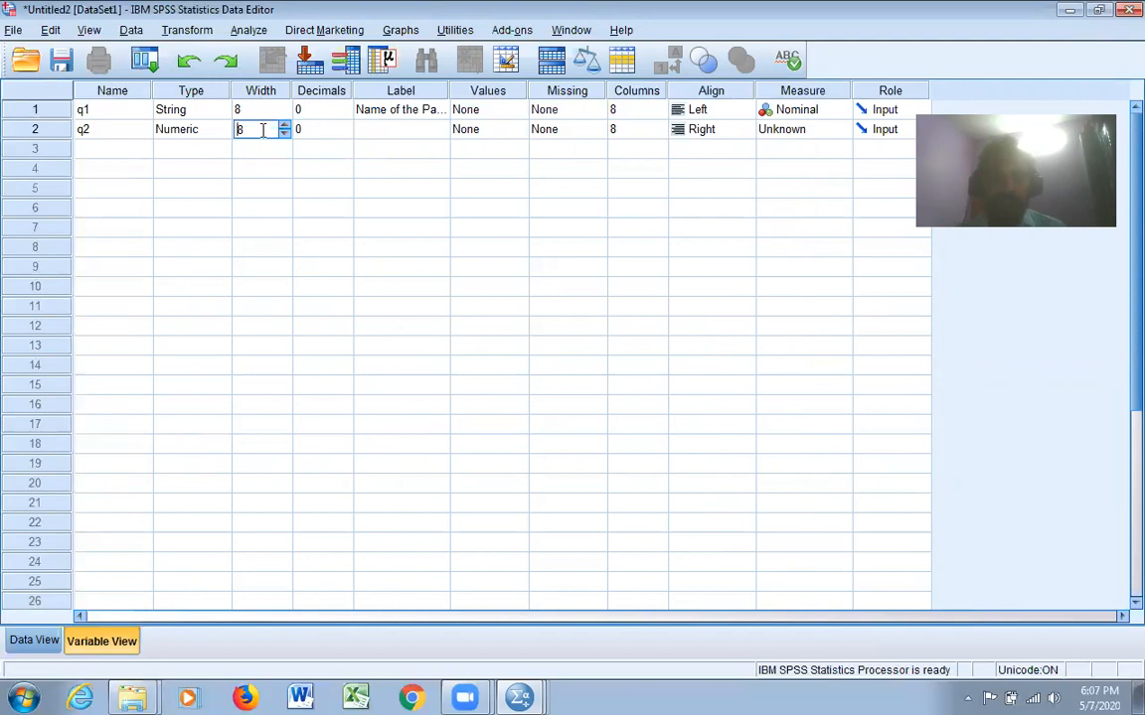
click(288, 141)
click(287, 141)
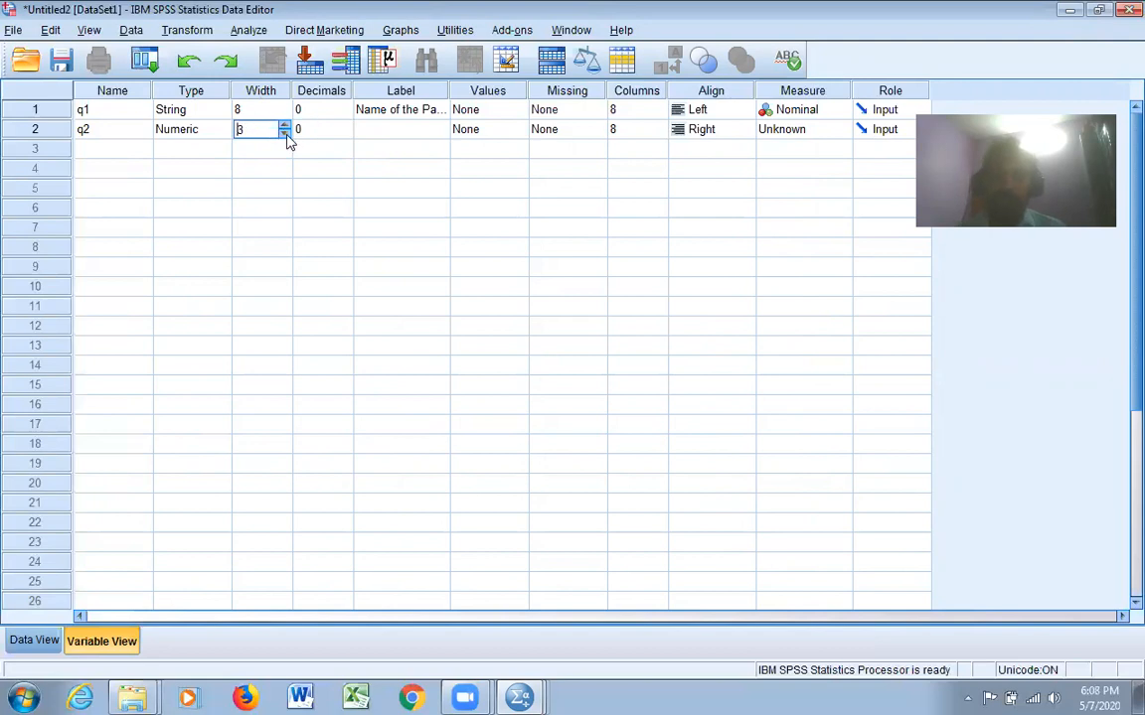
click(285, 128)
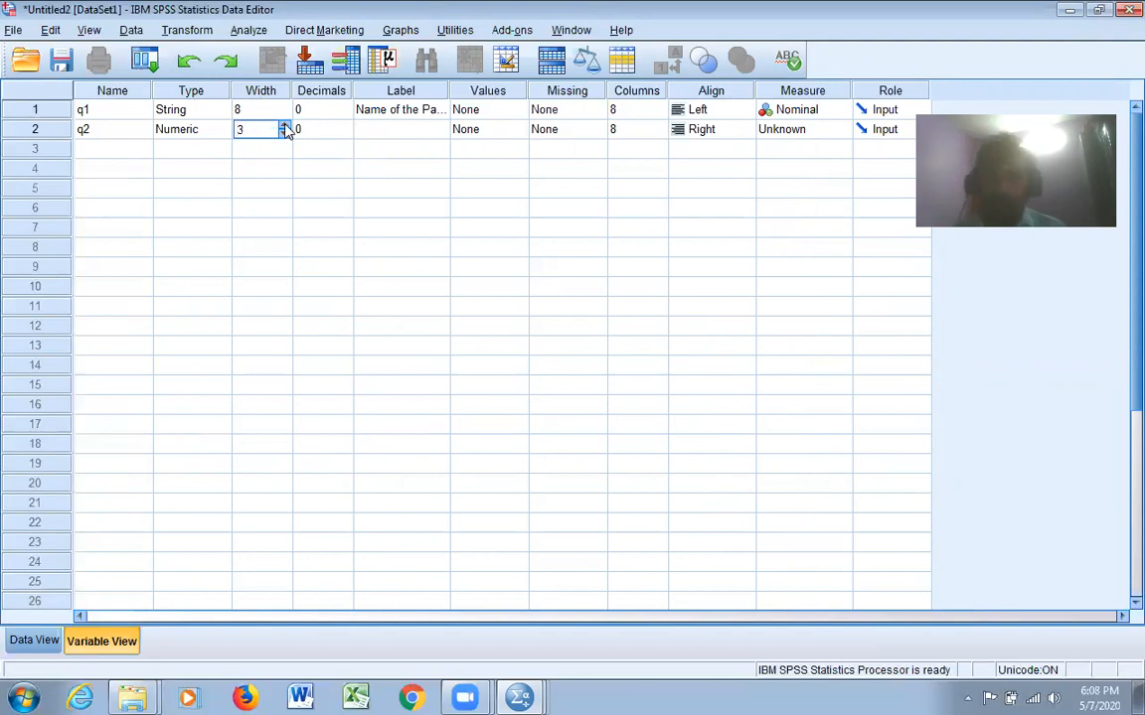
Set the label of q2 to "Aget"
click(392, 132)
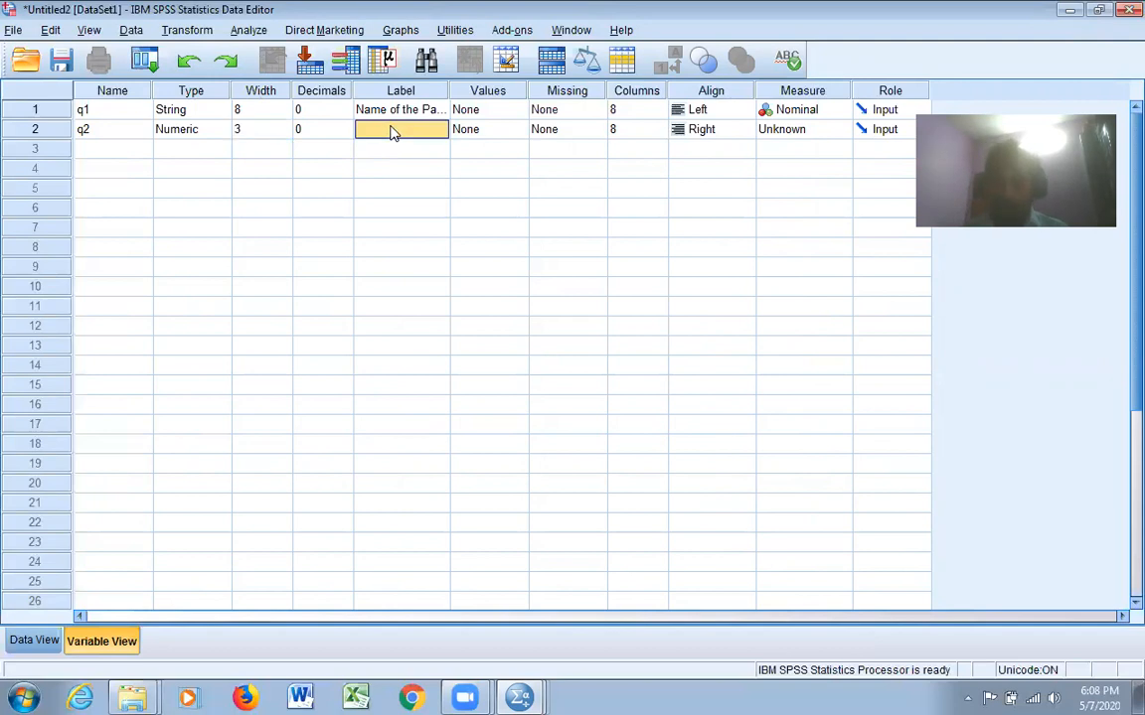
text(AGe of the Partic)
key(BackSpace)
key(BackSpace)
key(BackSpace)
key(BackSpace)
key(BackSpace)
key(BackSpace)
key(BackSpace)
key(BackSpace)
key(BackSpace)
key(BackSpace)
key(BackSpace)
key(BackSpace)
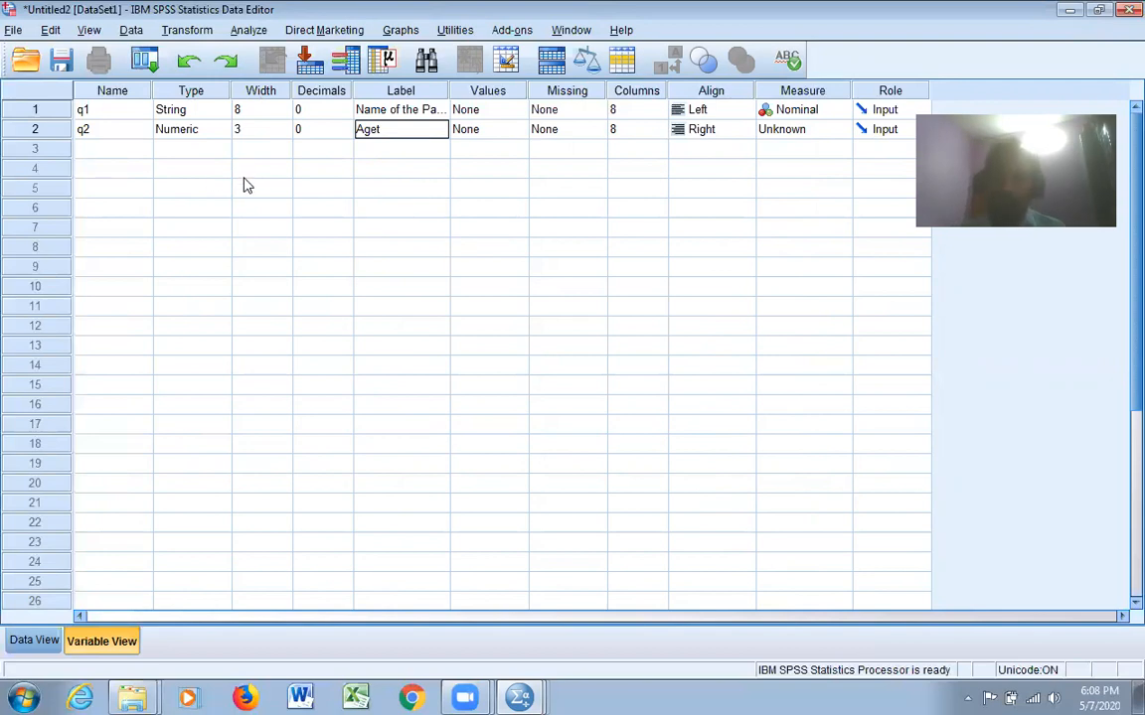
Add a third variable named q3 in the row below q2
click(105, 152)
text(a3)
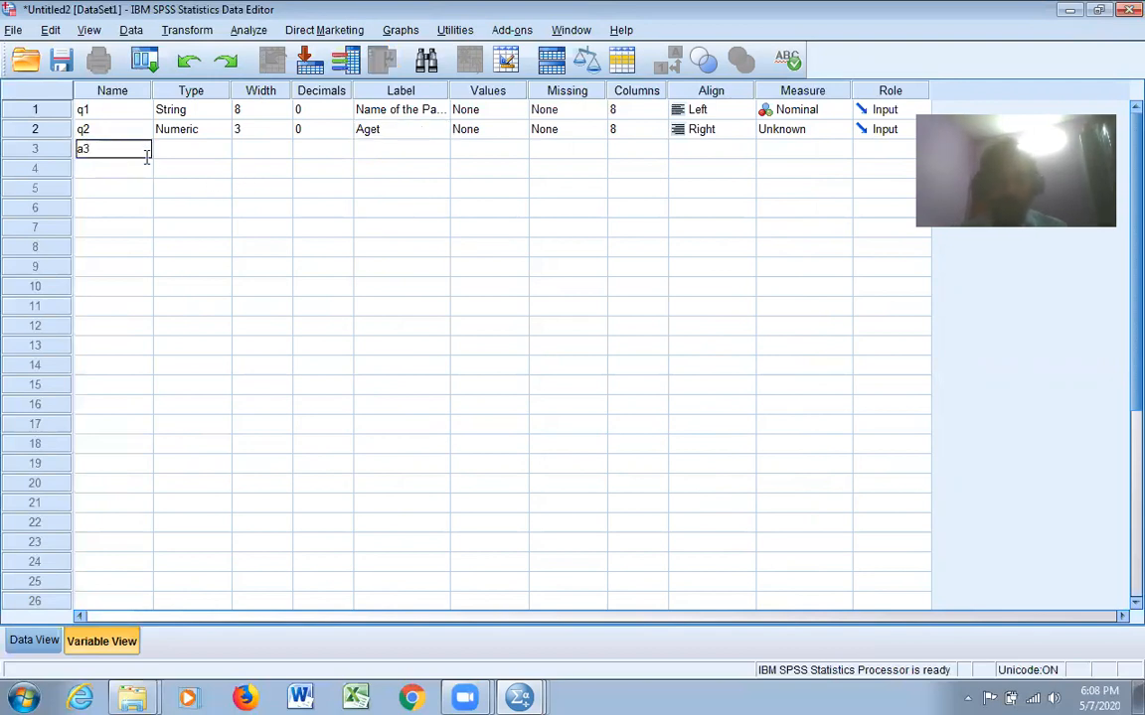
key(BackSpace)
key(BackSpace)
text(q3)
click(196, 157)
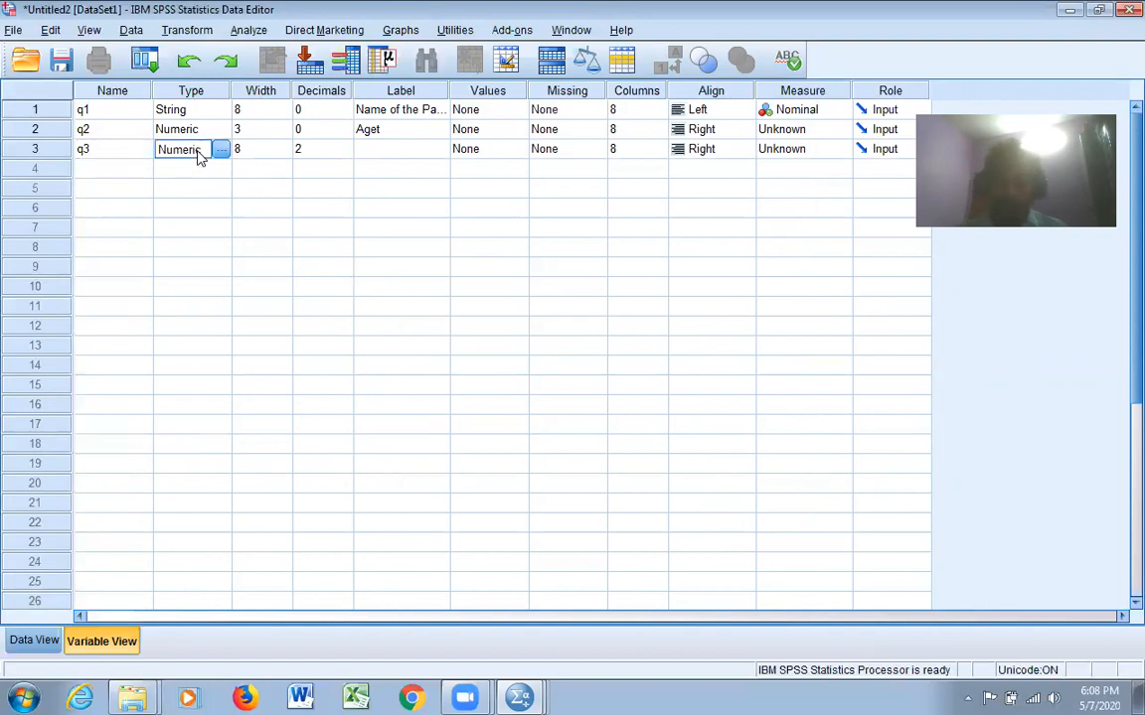
Set the number of decimals for q3 to 0
click(322, 150)
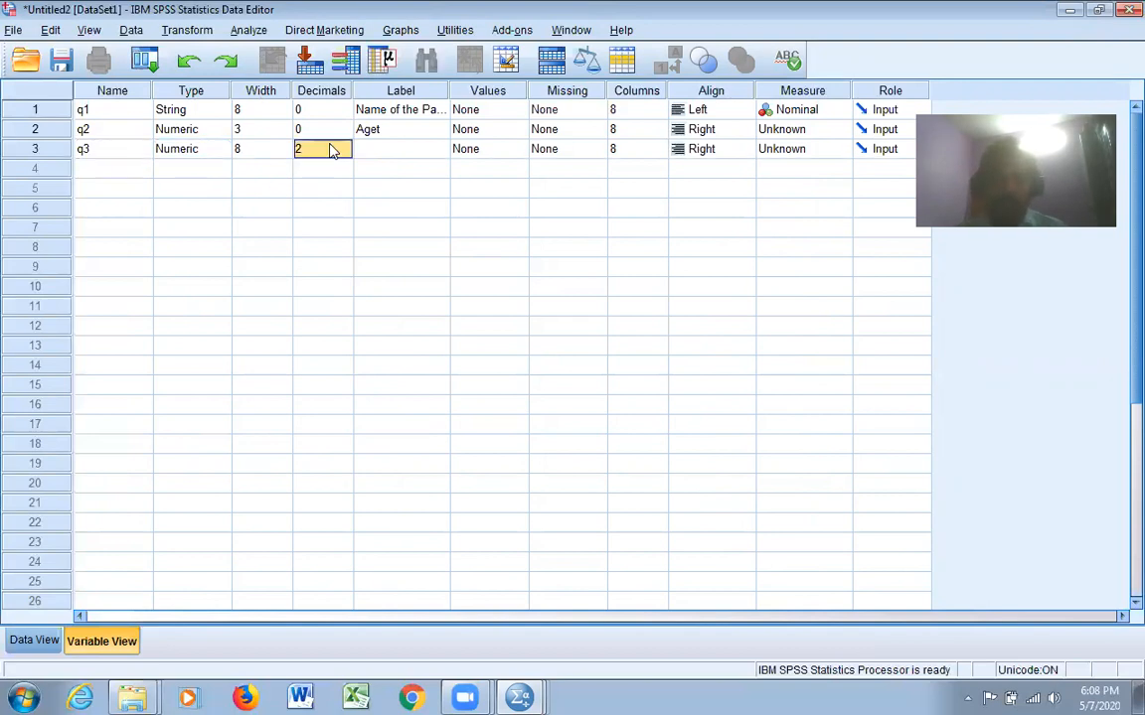
text(1)
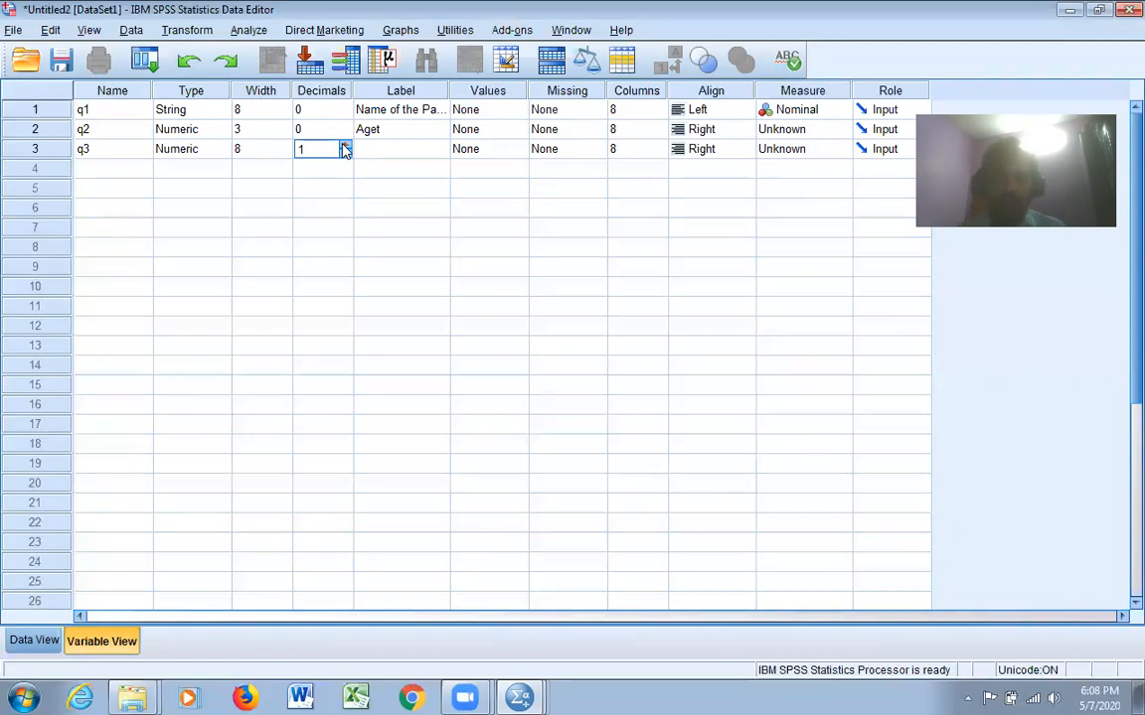
click(345, 146)
click(344, 146)
click(345, 146)
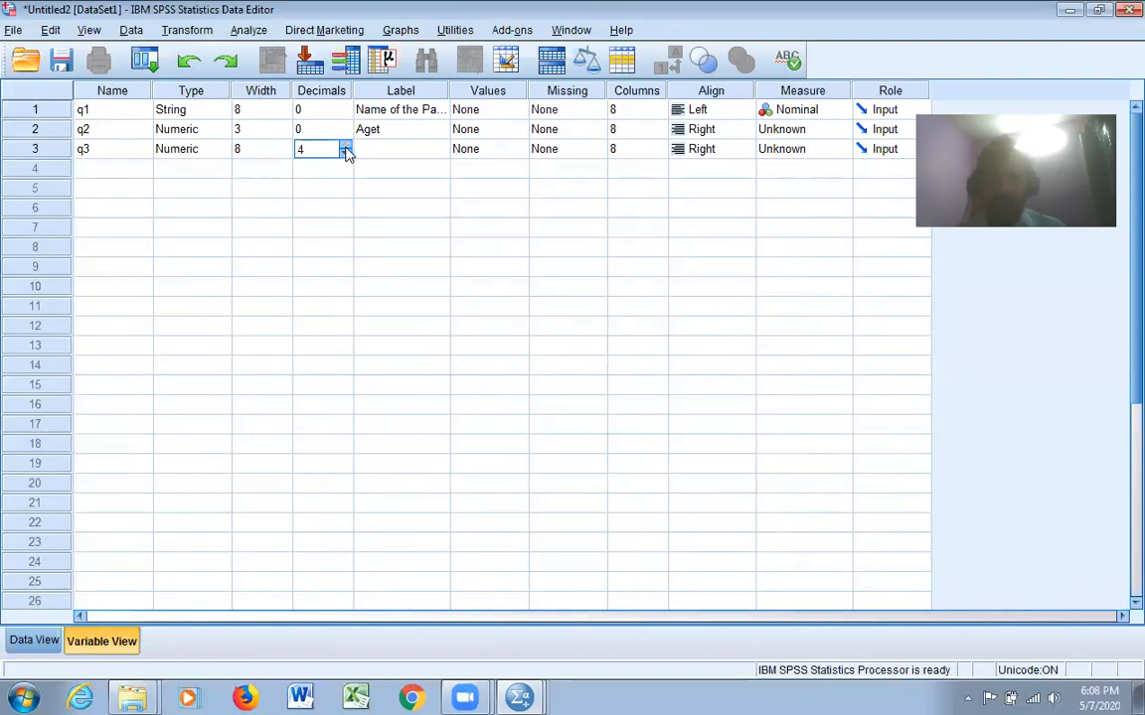
click(345, 146)
click(344, 146)
click(345, 146)
click(345, 146)
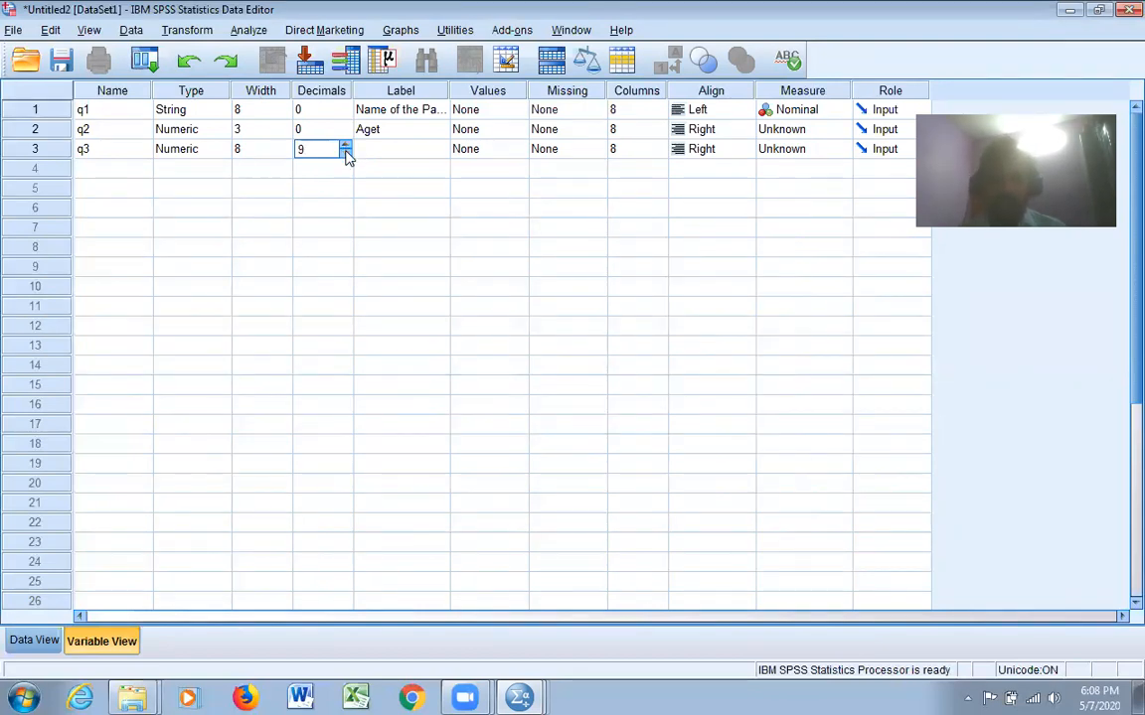
Set the label of q3 to "Marks Scored"
click(414, 149)
text(Marks)
key(Up)
text(Sc)
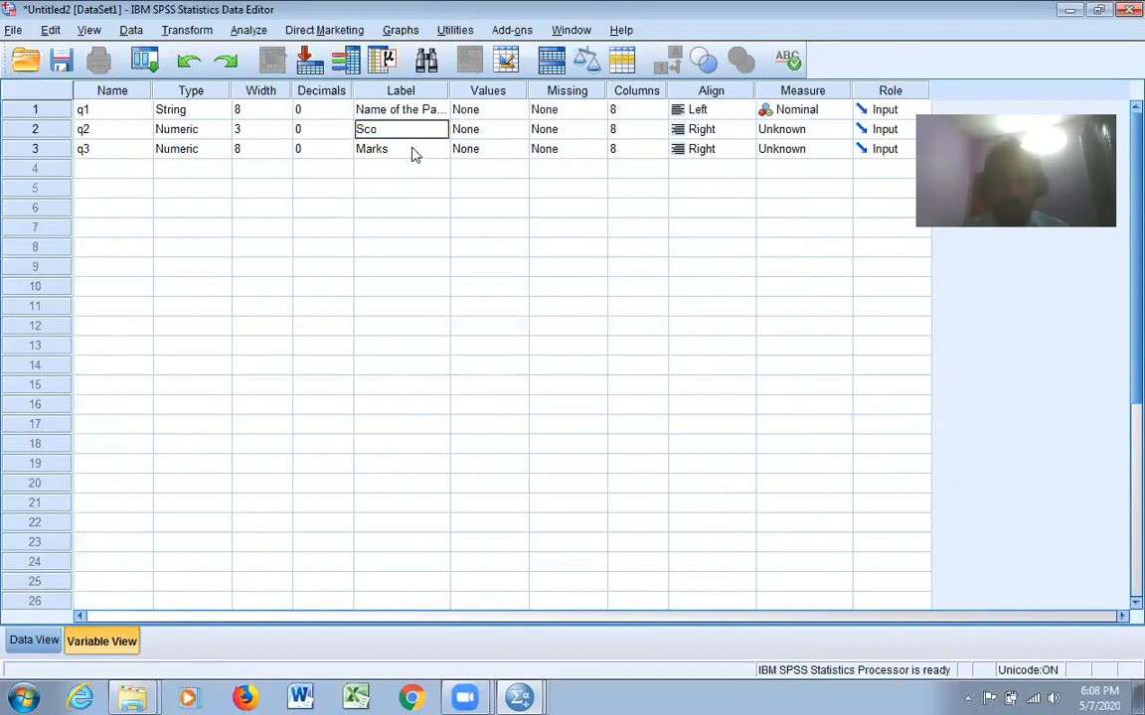
click(416, 151)
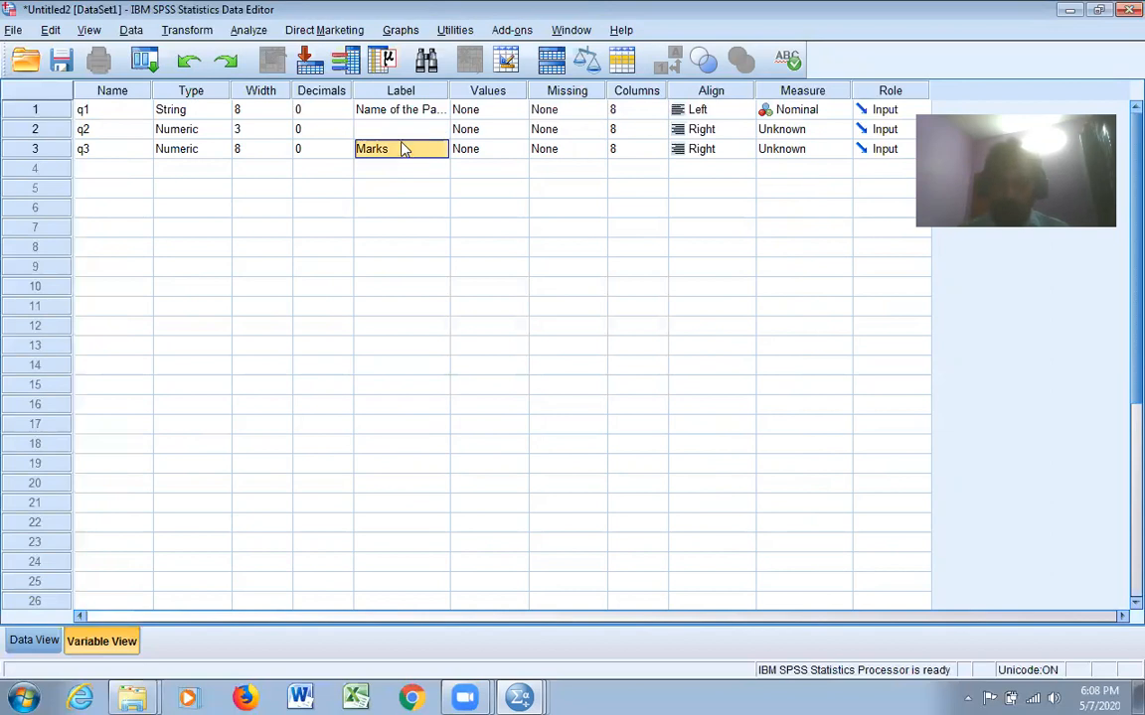
click(406, 147)
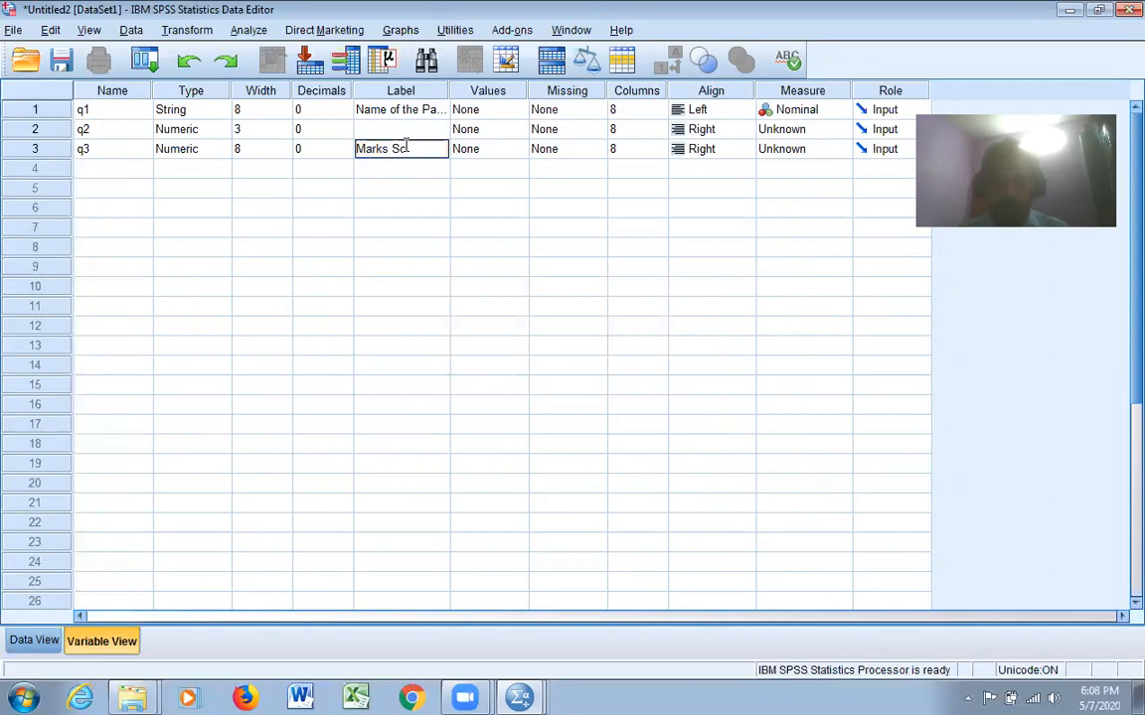
text(Scored)
Re-enter the label of q2 as "AGe"
click(406, 131)
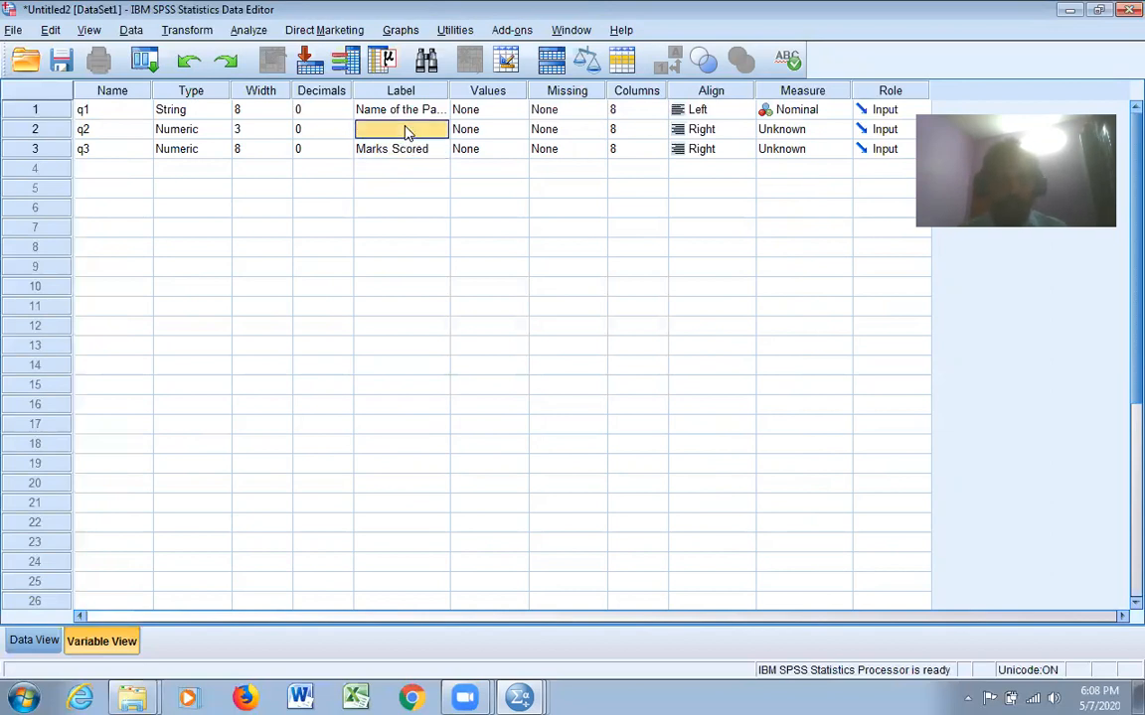
text(AGe)
click(564, 228)
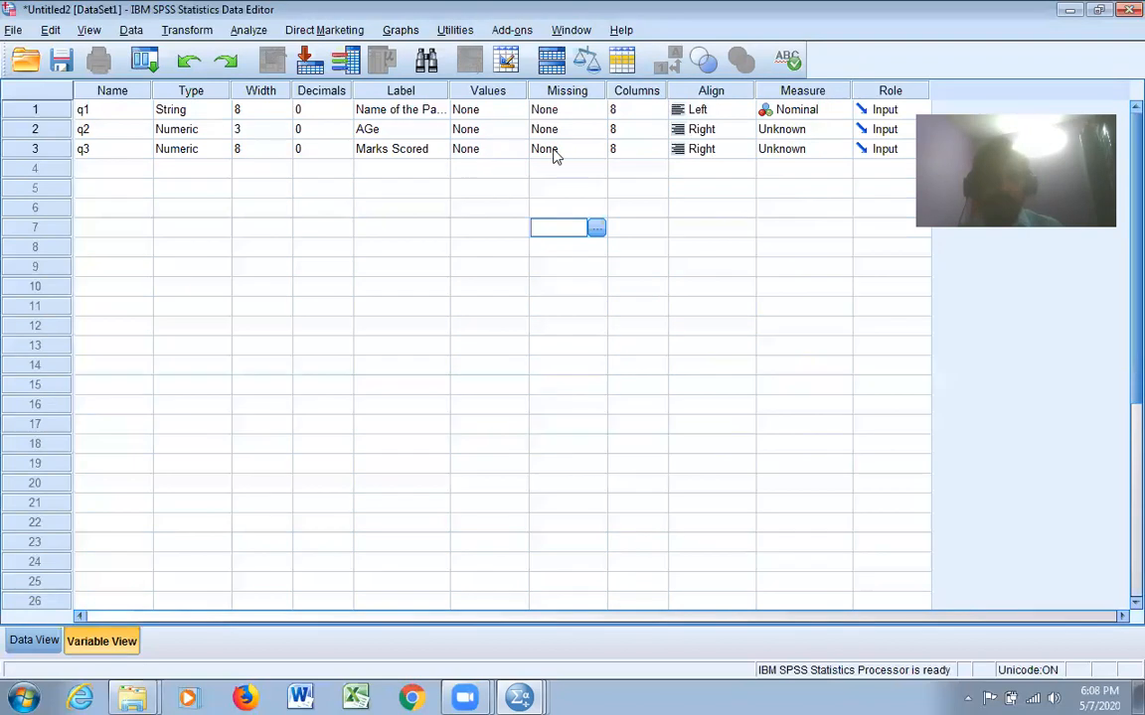
Set the measurement level of both q2 and q3 to Scale
click(816, 131)
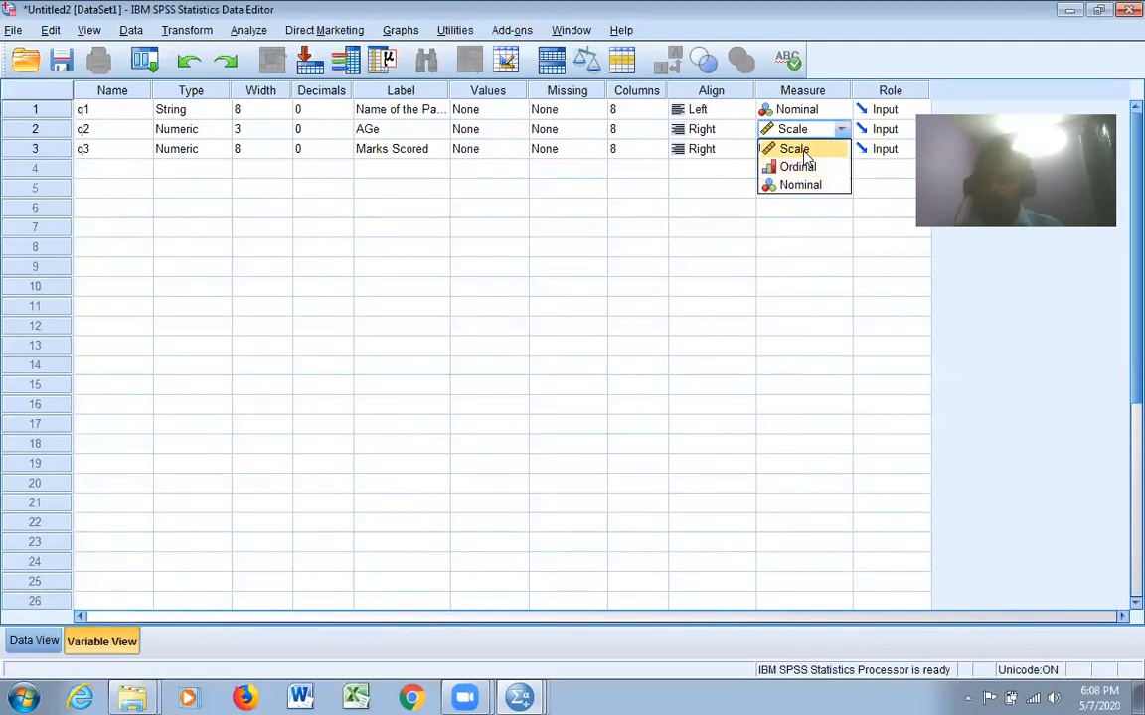
click(795, 149)
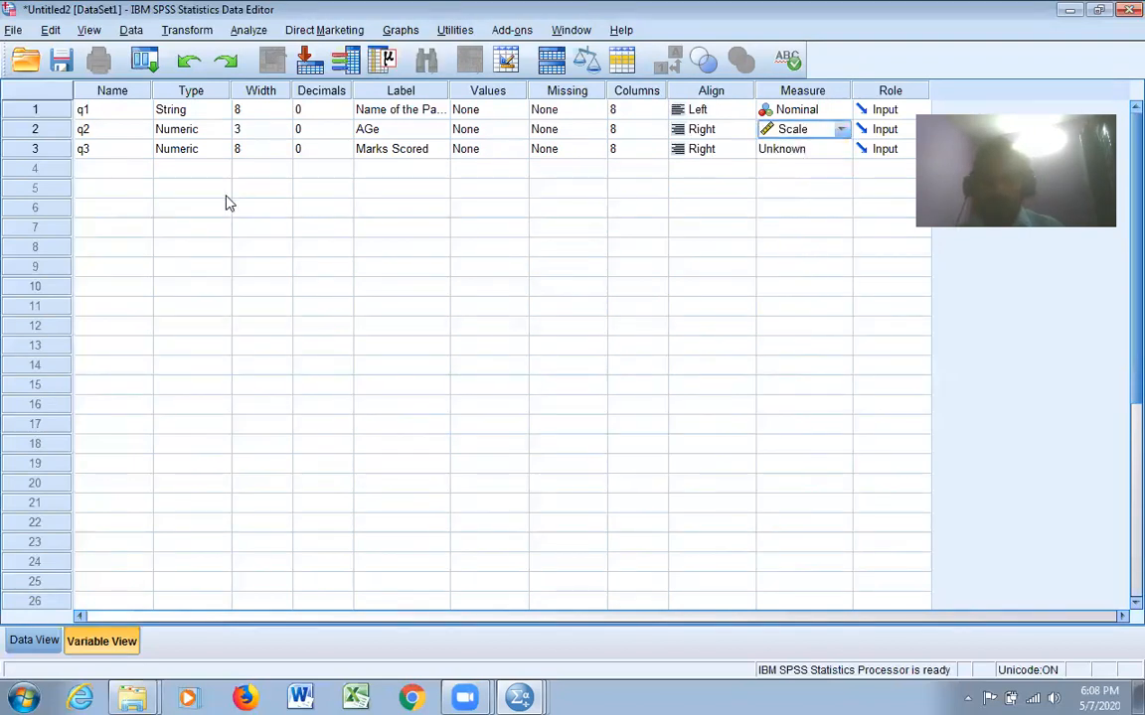
click(820, 149)
click(810, 166)
click(802, 246)
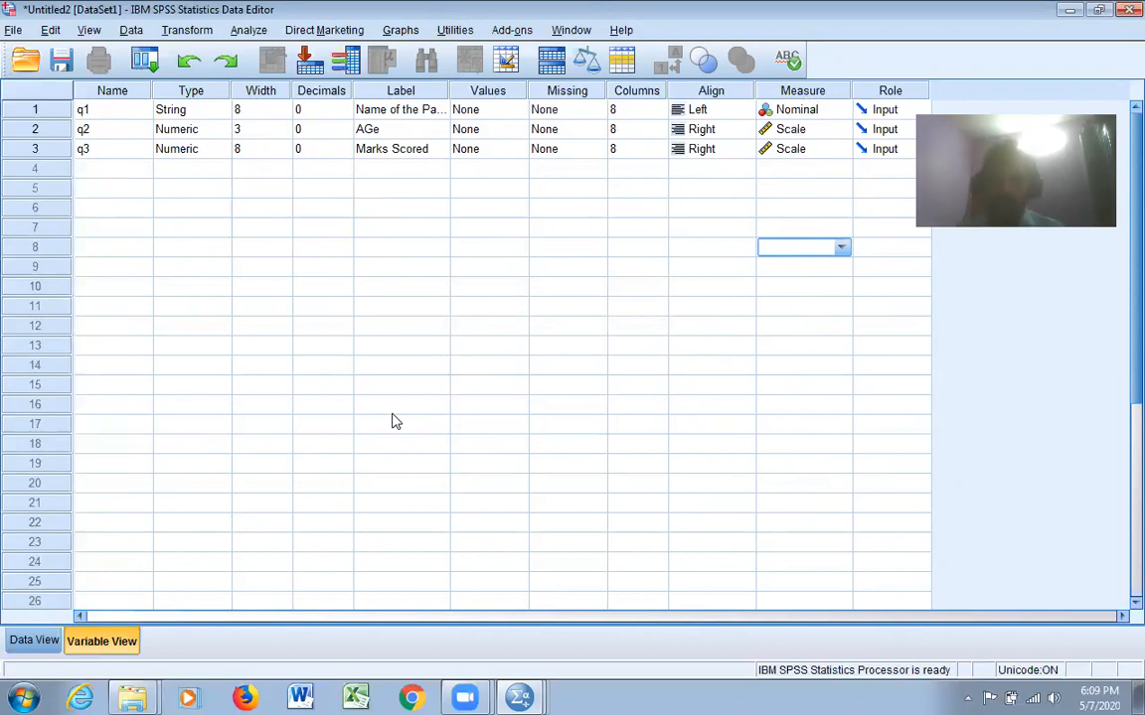
Enter the first case in the data grid with the person's name in q1, 34 in q2 and 55 in q3
click(35, 641)
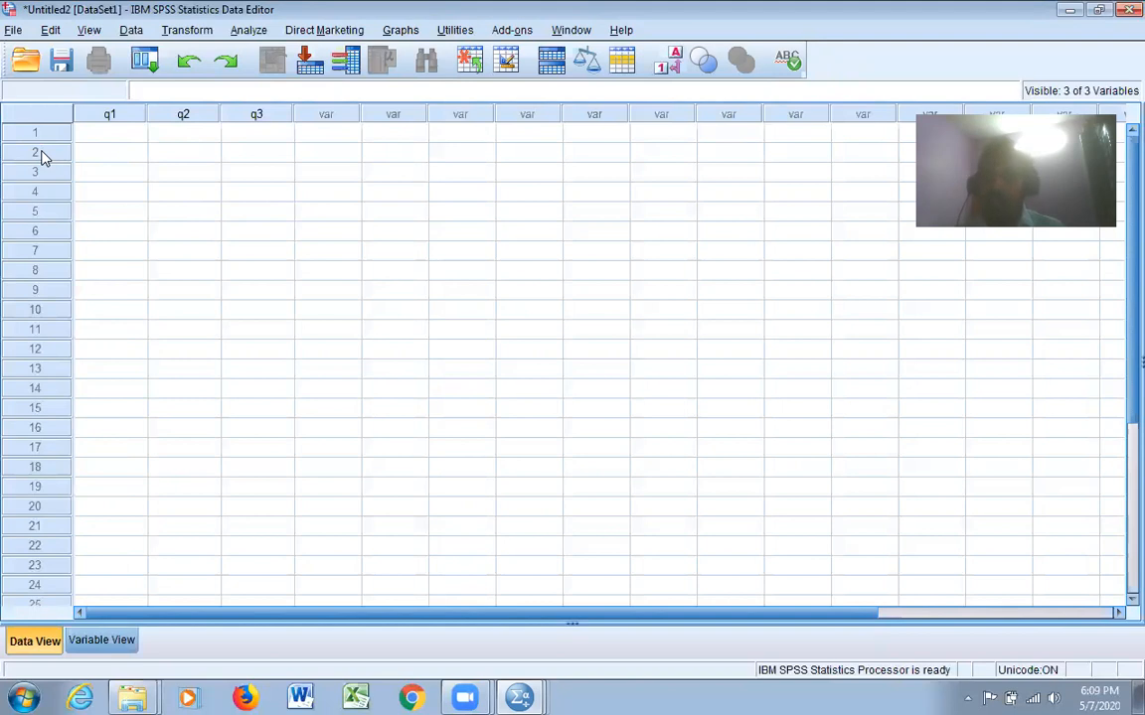
click(126, 135)
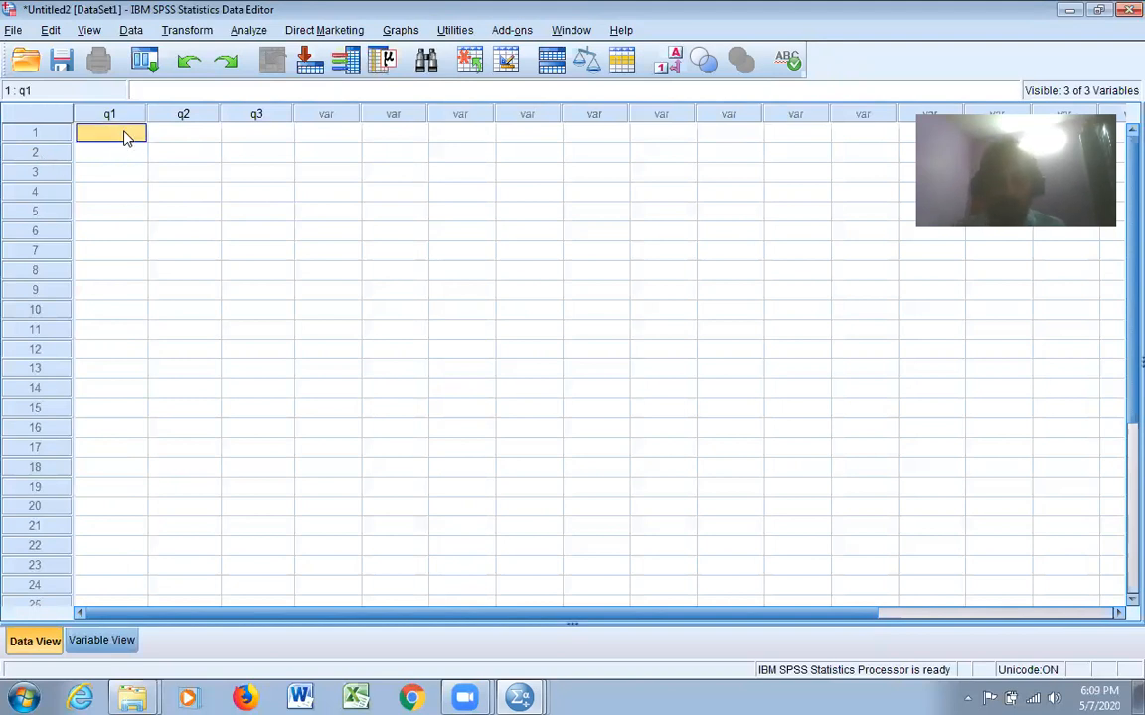
text(ram)
key(Tab)
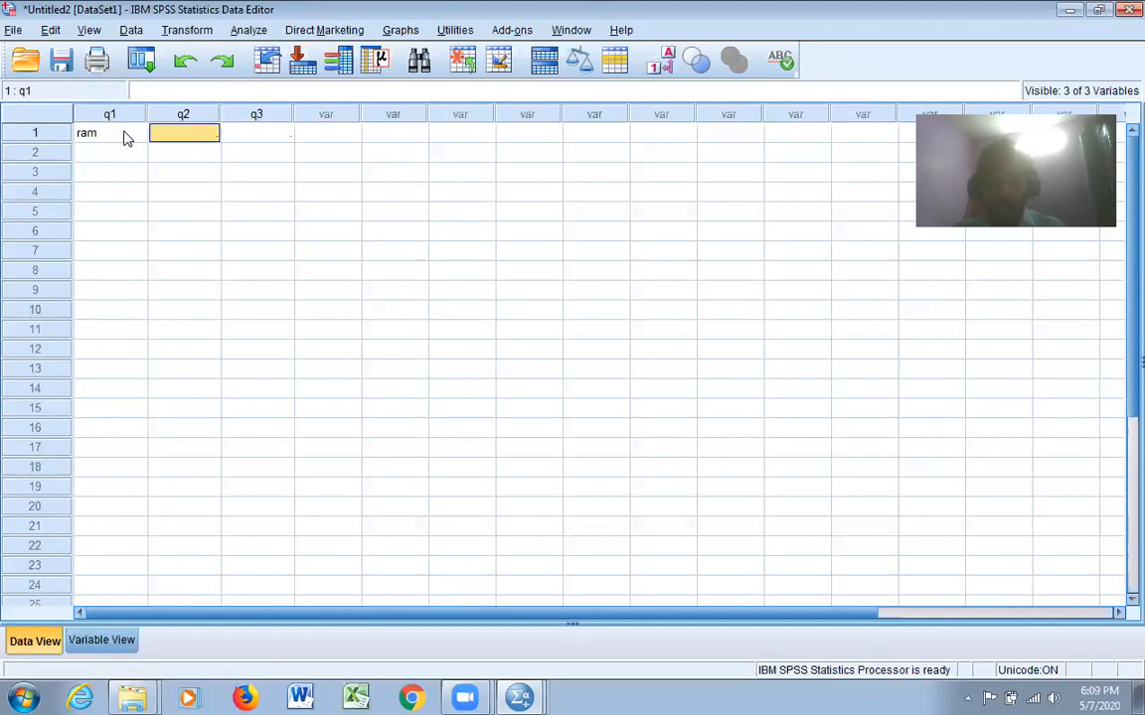
text(34)
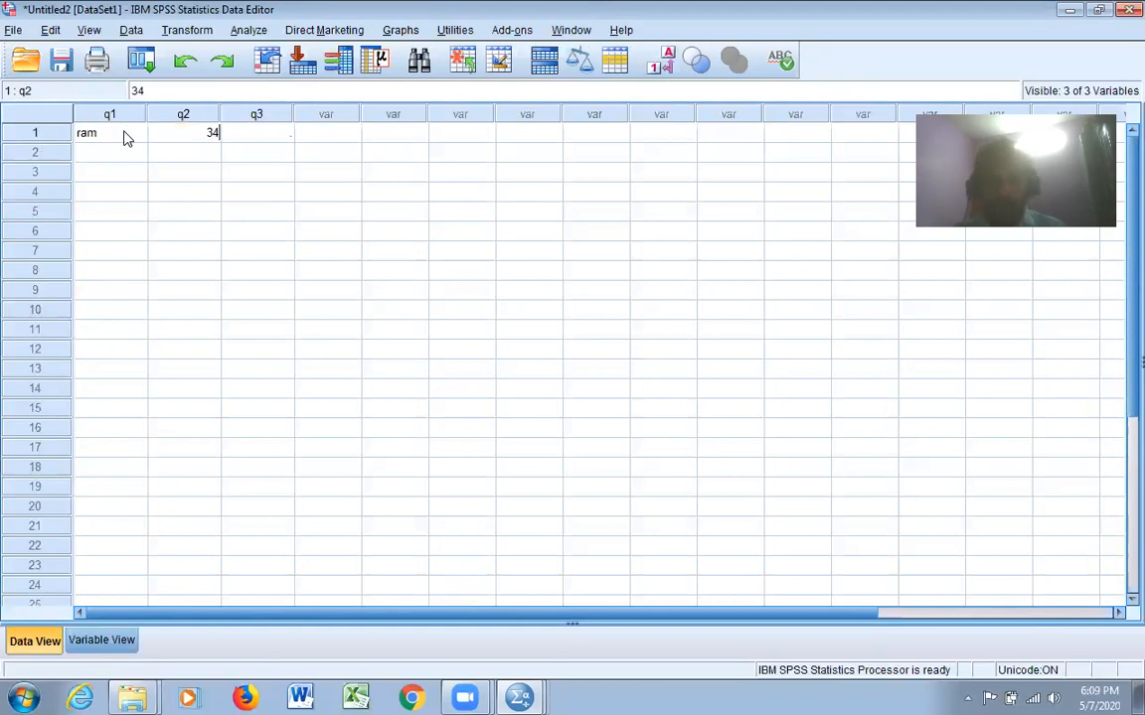
key(Tab)
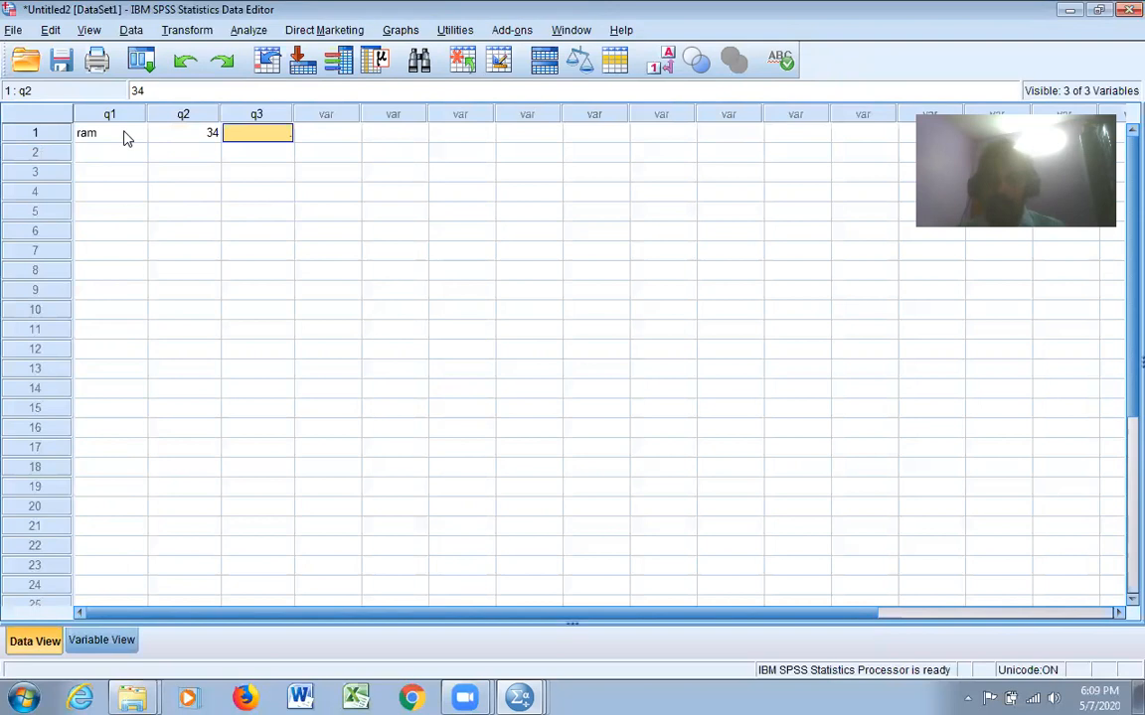
text(55)
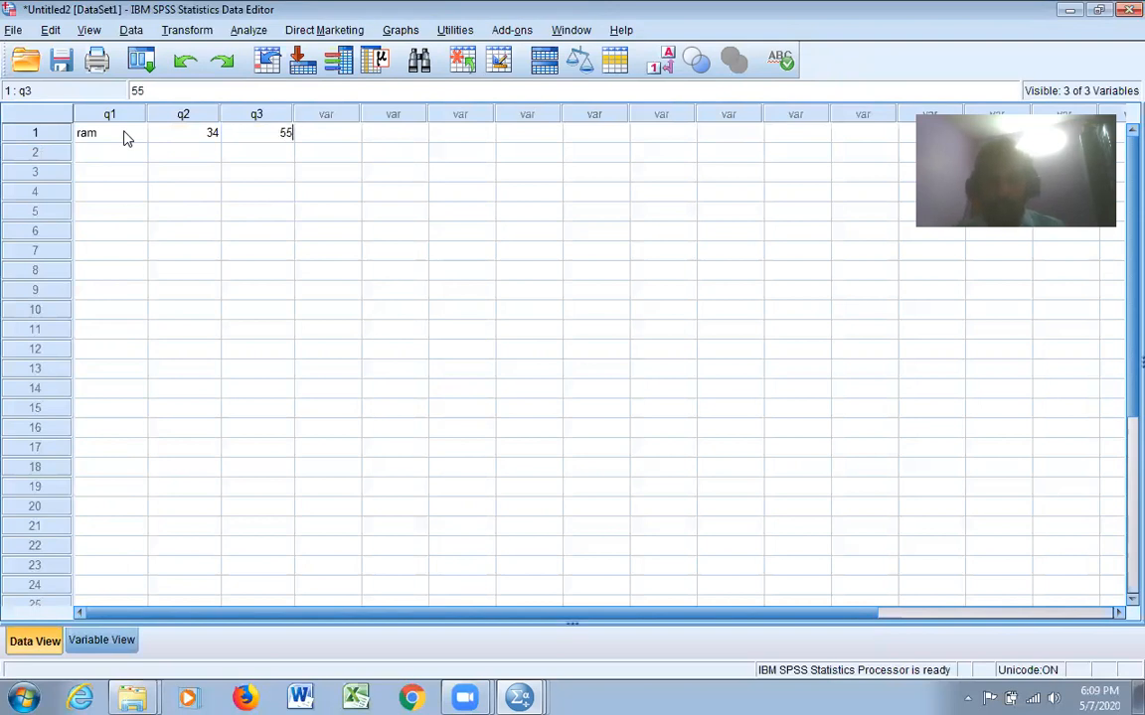
key(Return)
Enter the second case with the person's name in q1, 24 in q2 and 67 in q3
key(Left)
key(Left)
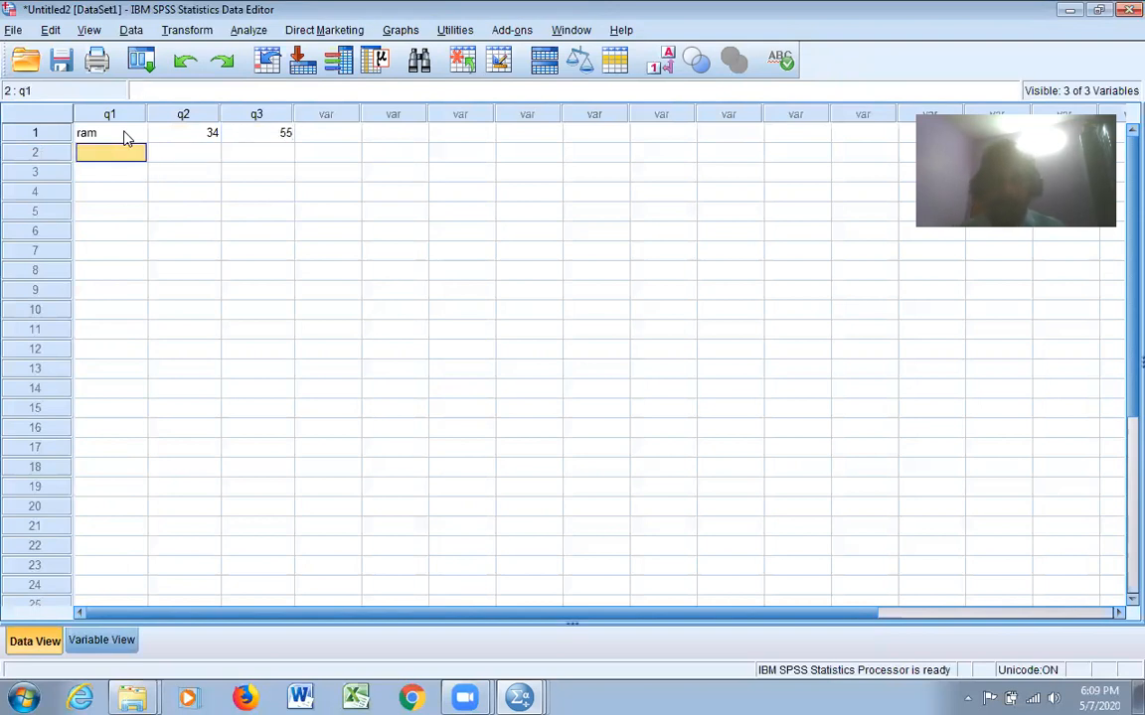
text(vedan)
key(Tab)
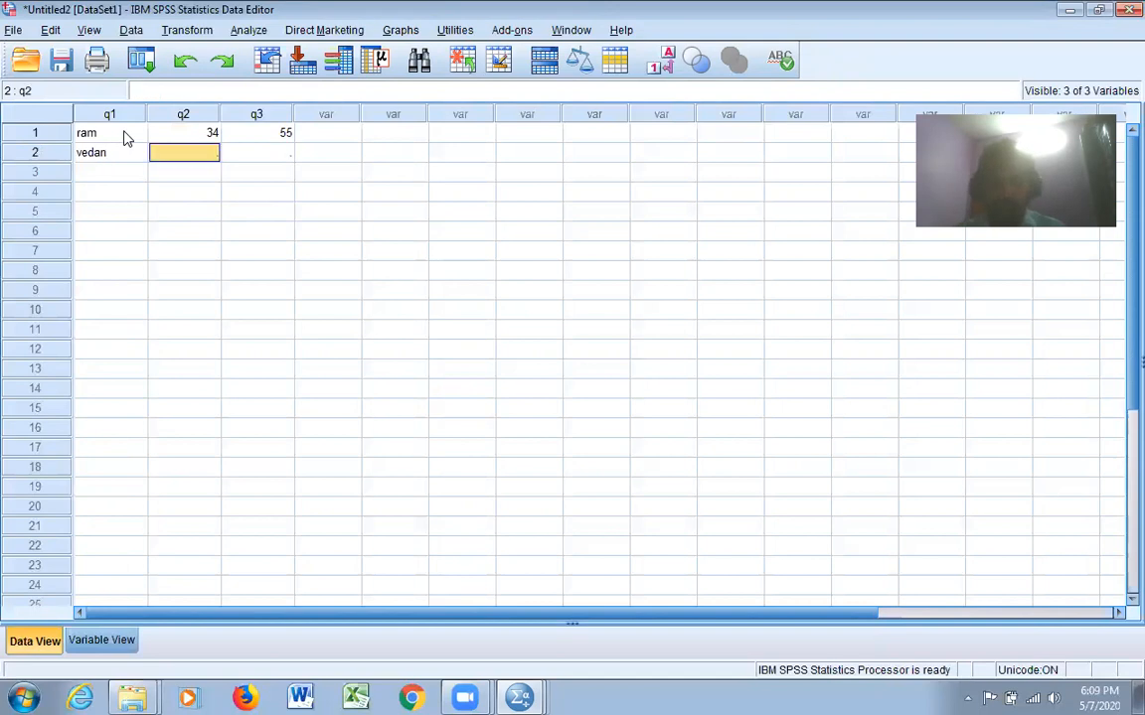
text(24)
key(Tab)
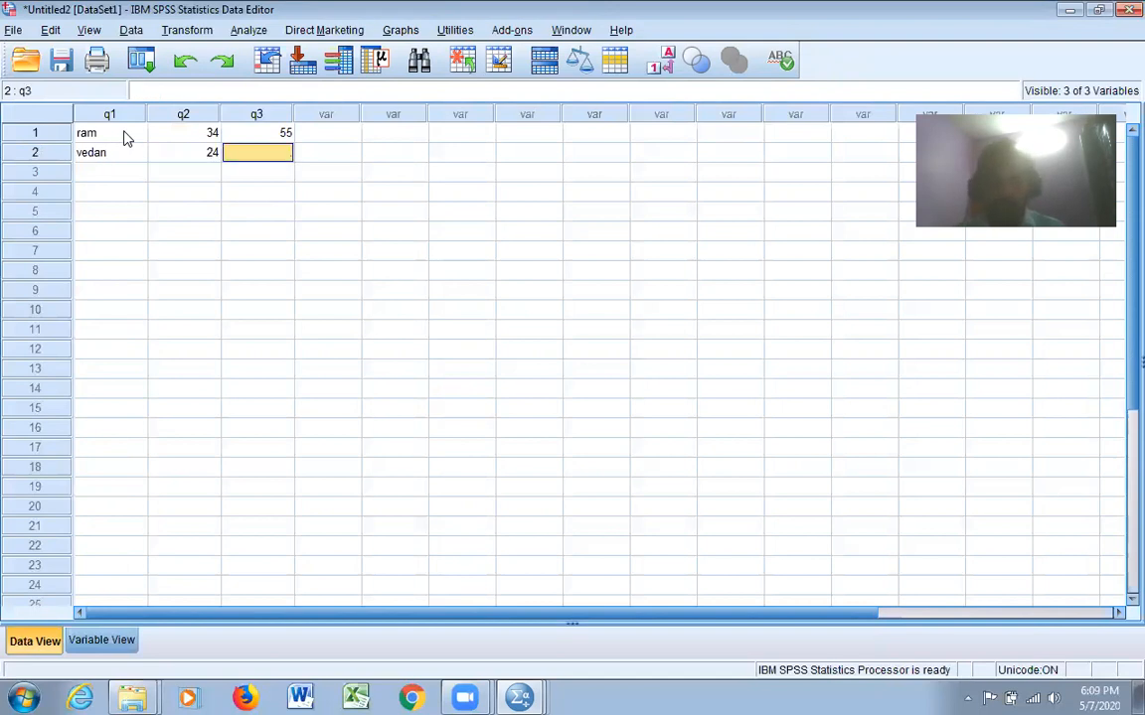
text(67)
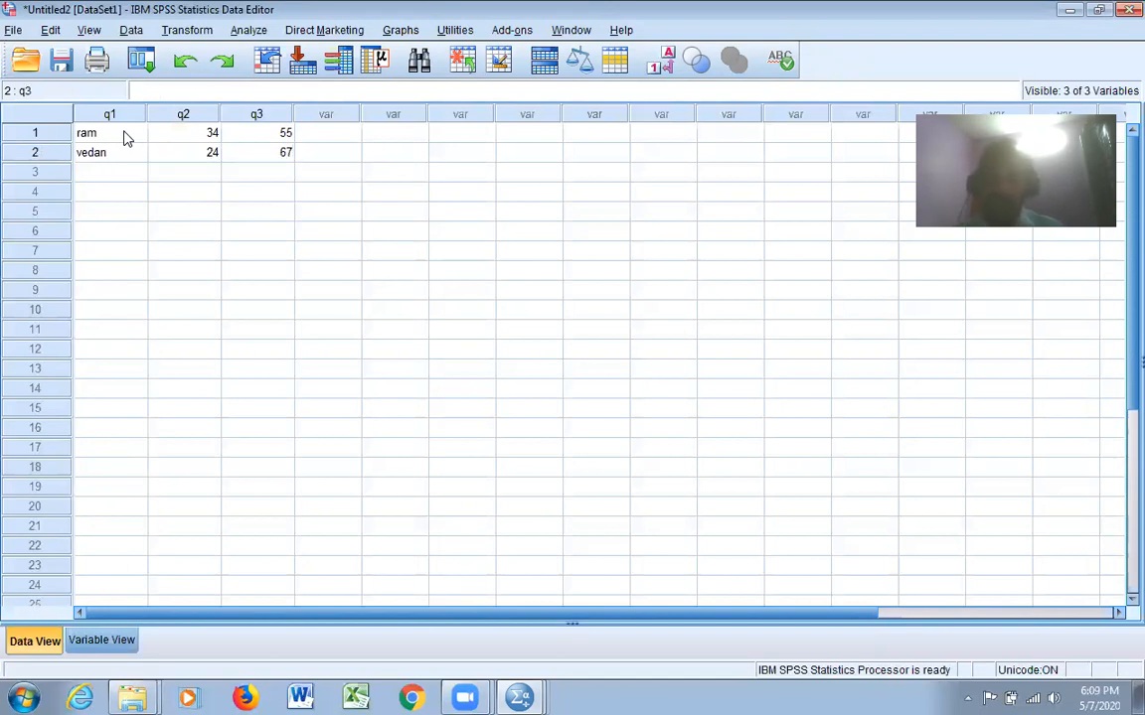
click(475, 290)
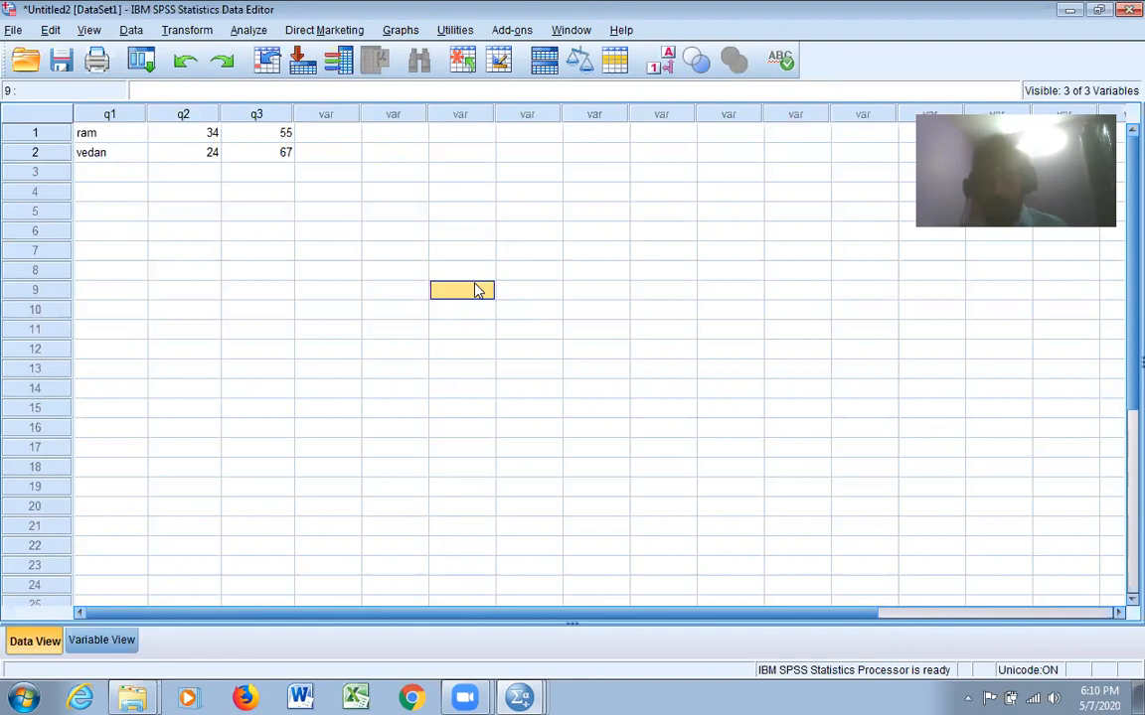
Begin opening an existing data file and limit the file type to Excel (*.xls, *.xlsx, *.xlsm)
click(12, 31)
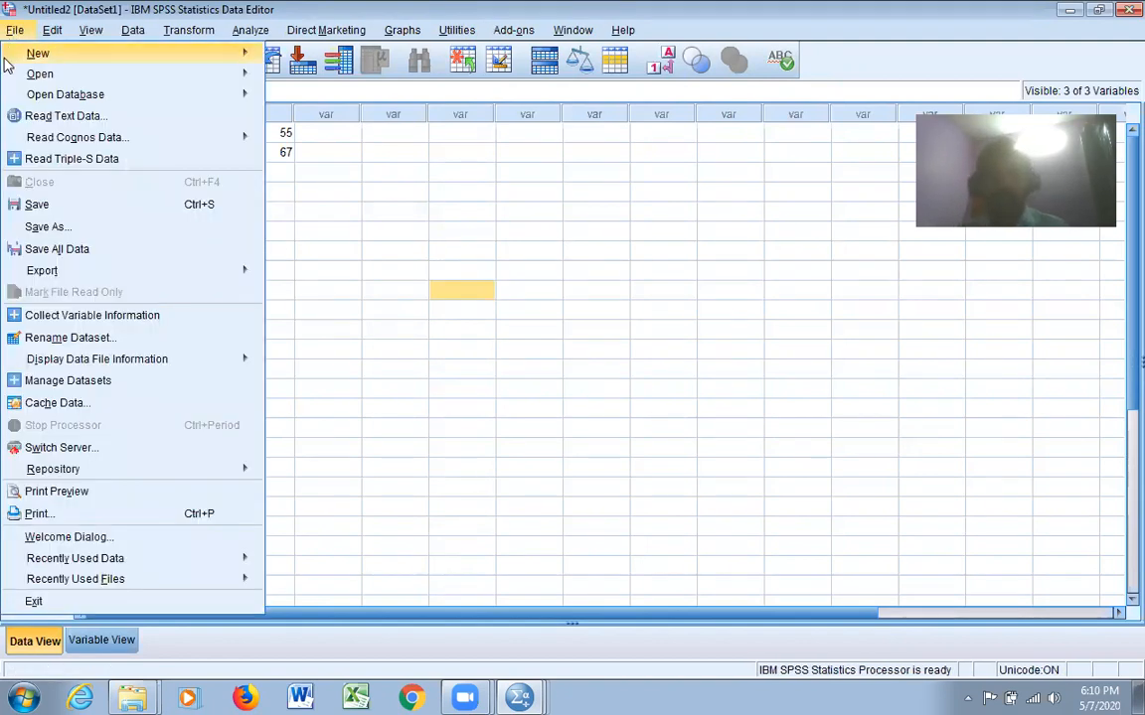
mouse_move(87, 76)
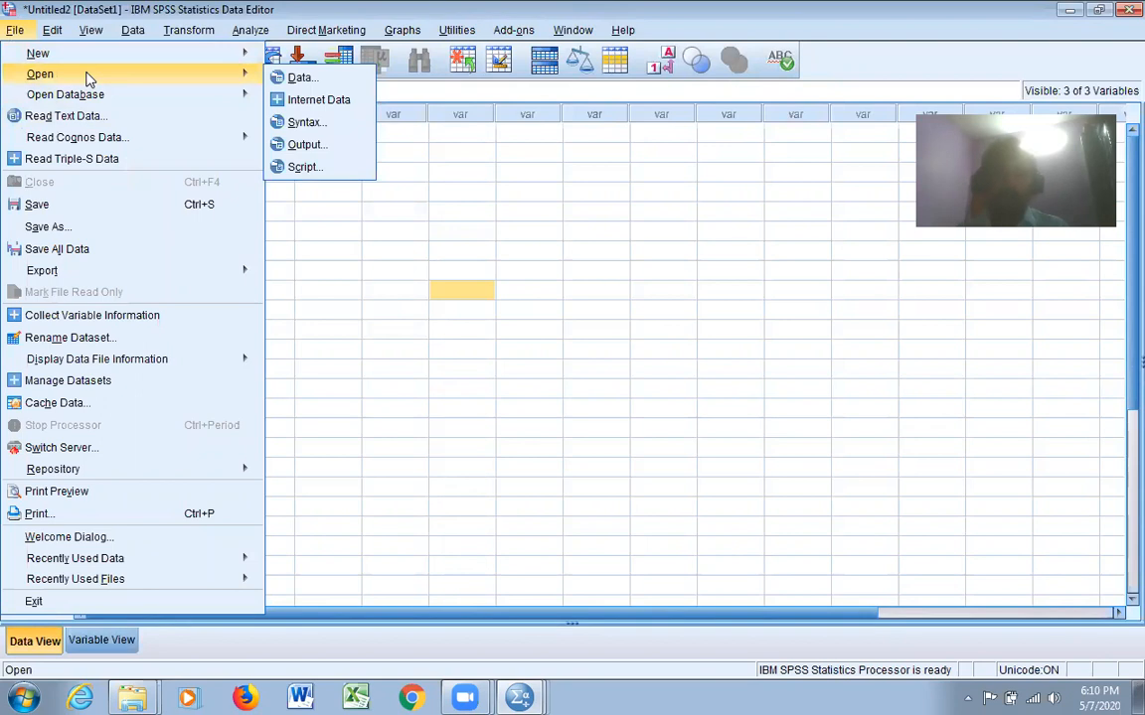
click(301, 79)
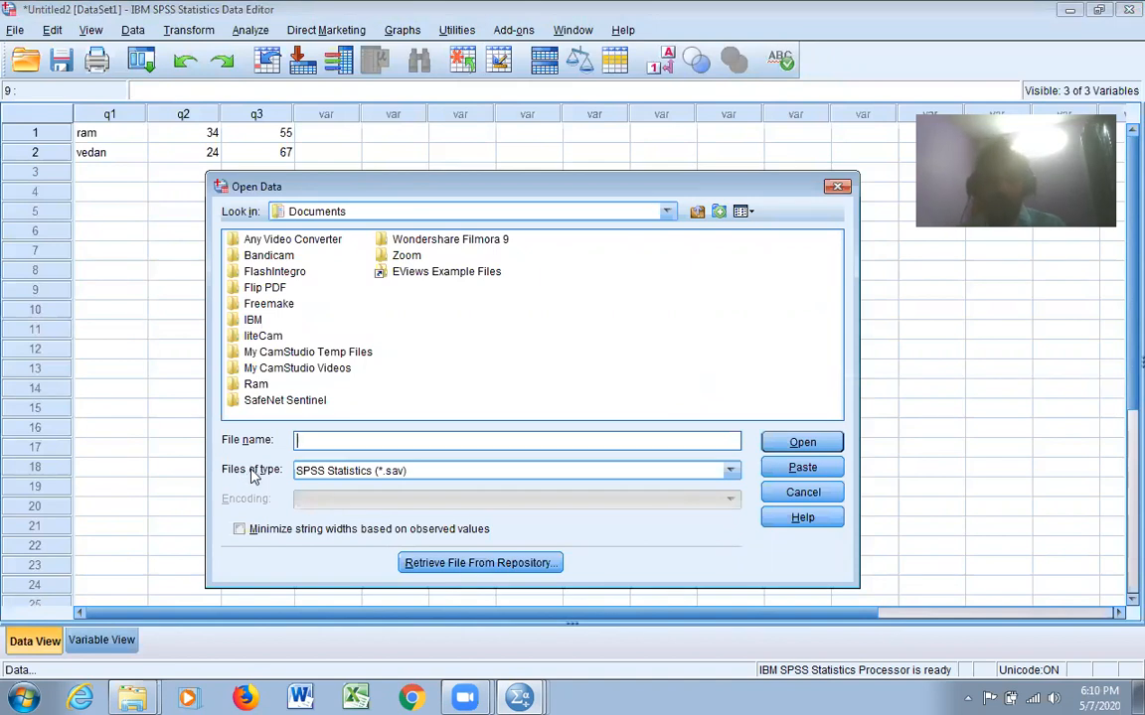
click(730, 471)
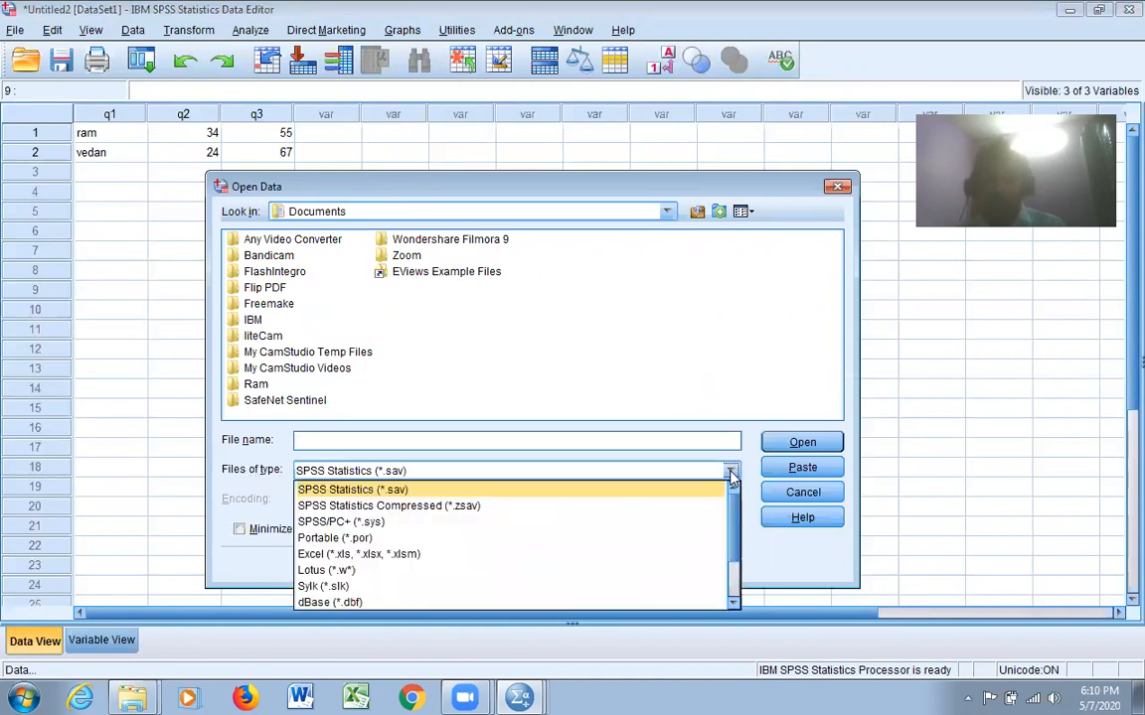
click(358, 555)
Browse to the "Final data set for the online classes" folder inside "SPSS online course 10-12 may 2020" on the Desktop
click(668, 212)
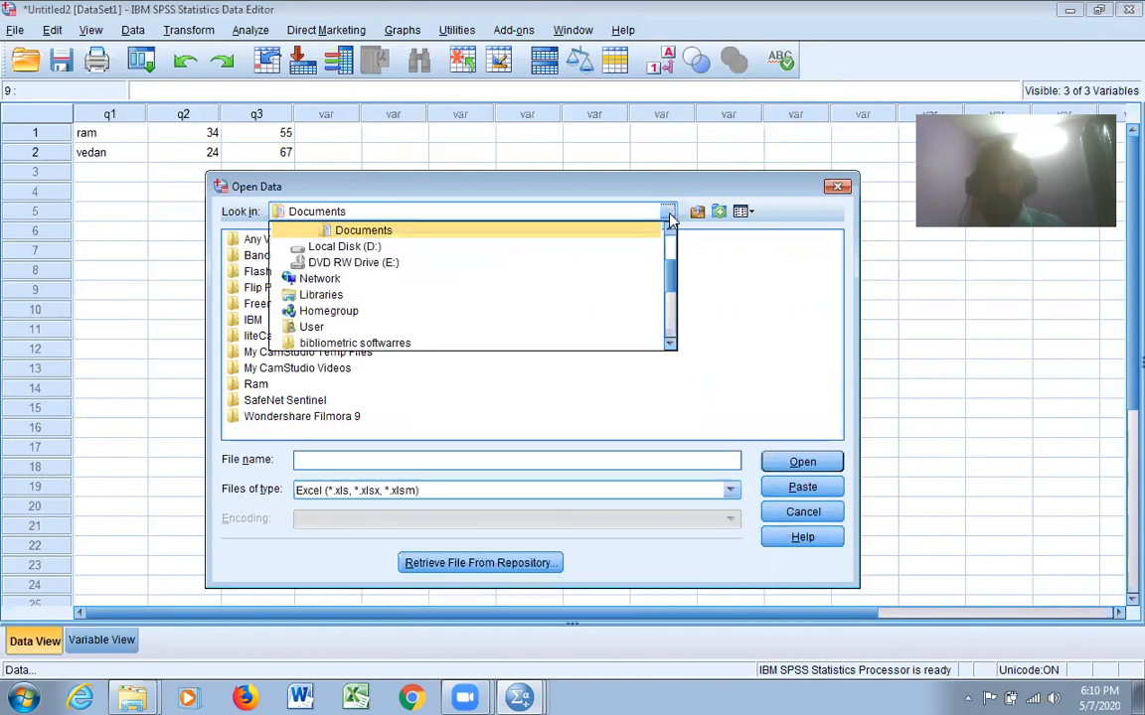
scroll(672, 291, up, 5)
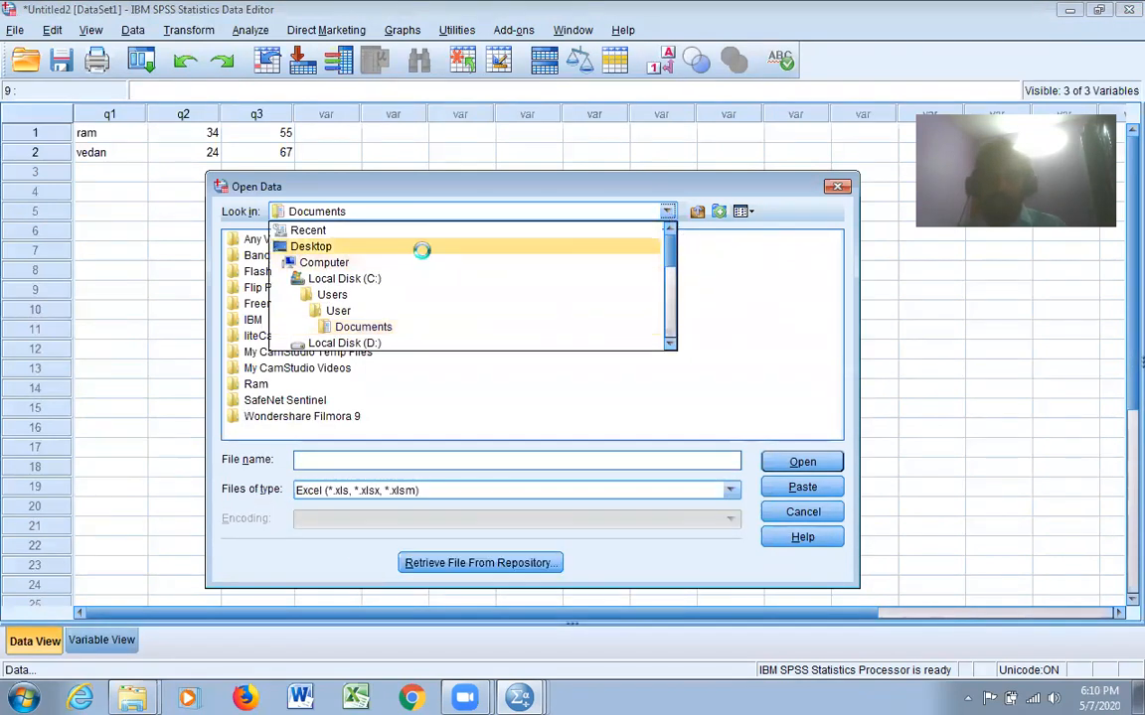
click(424, 247)
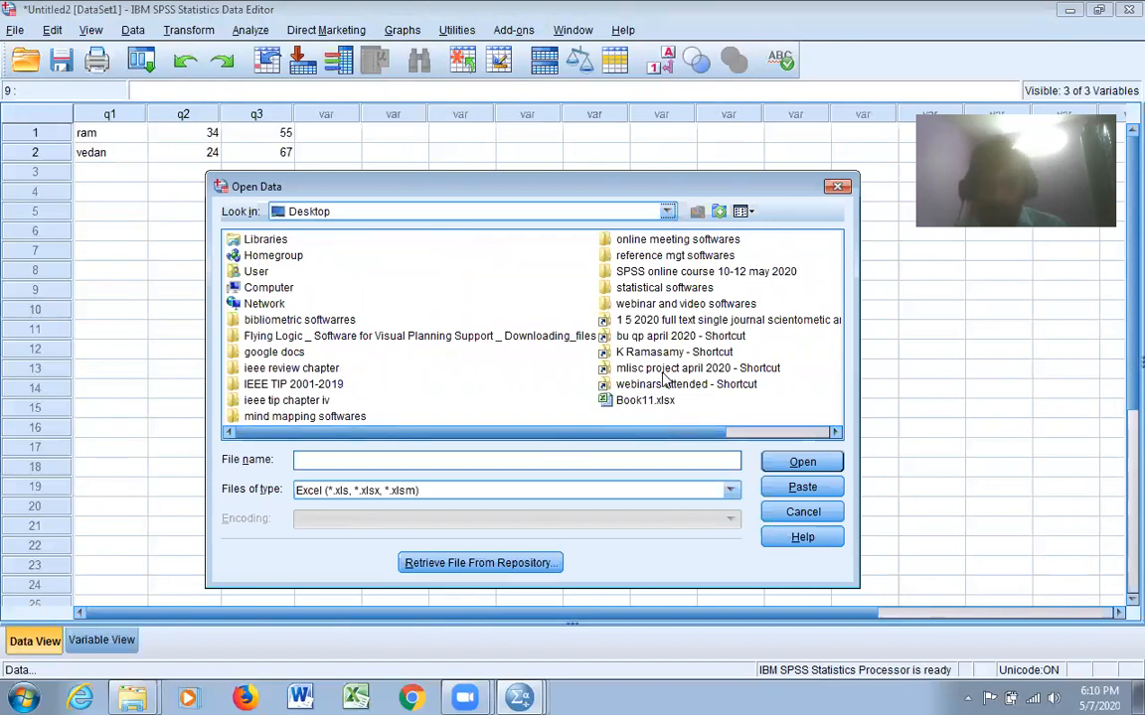
double_click(676, 271)
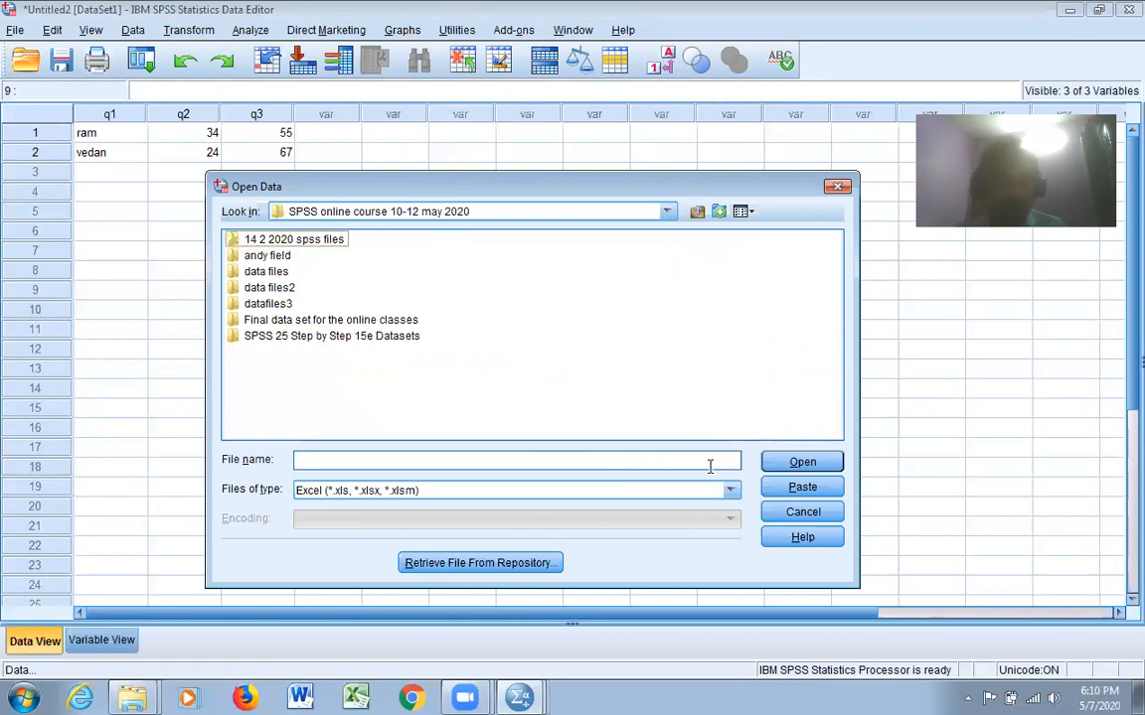
double_click(299, 320)
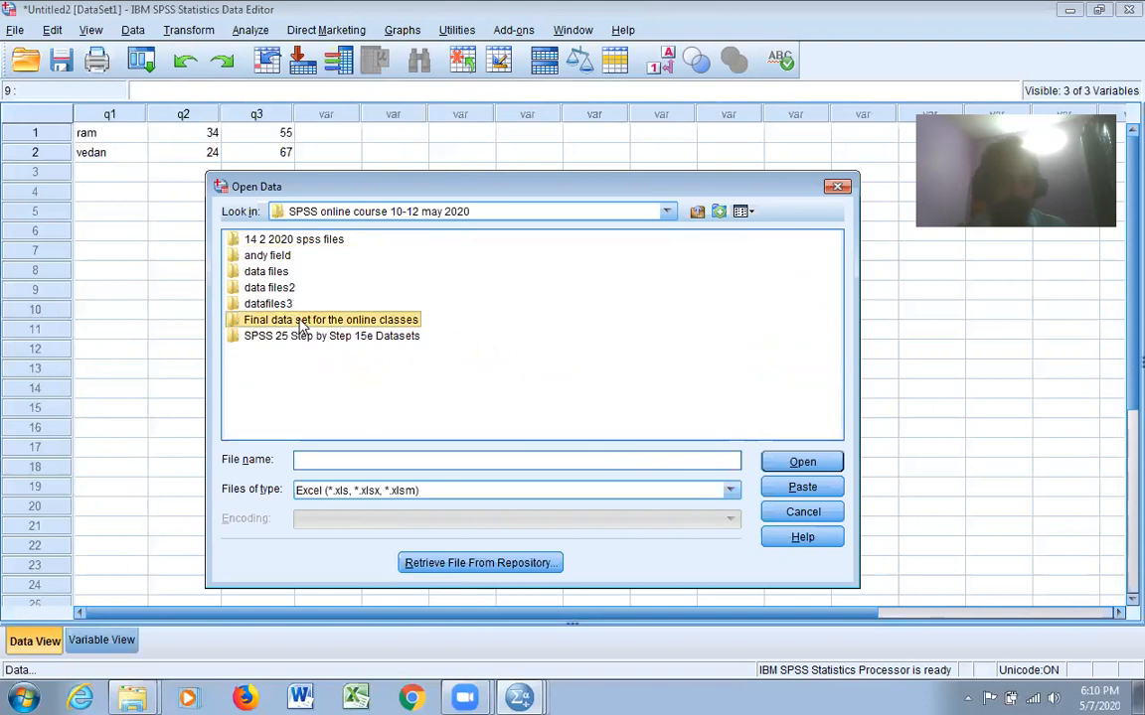
Import Sheet1 [A1:C11] of spss class.xlsx, reading variable names from the first row of data
click(277, 243)
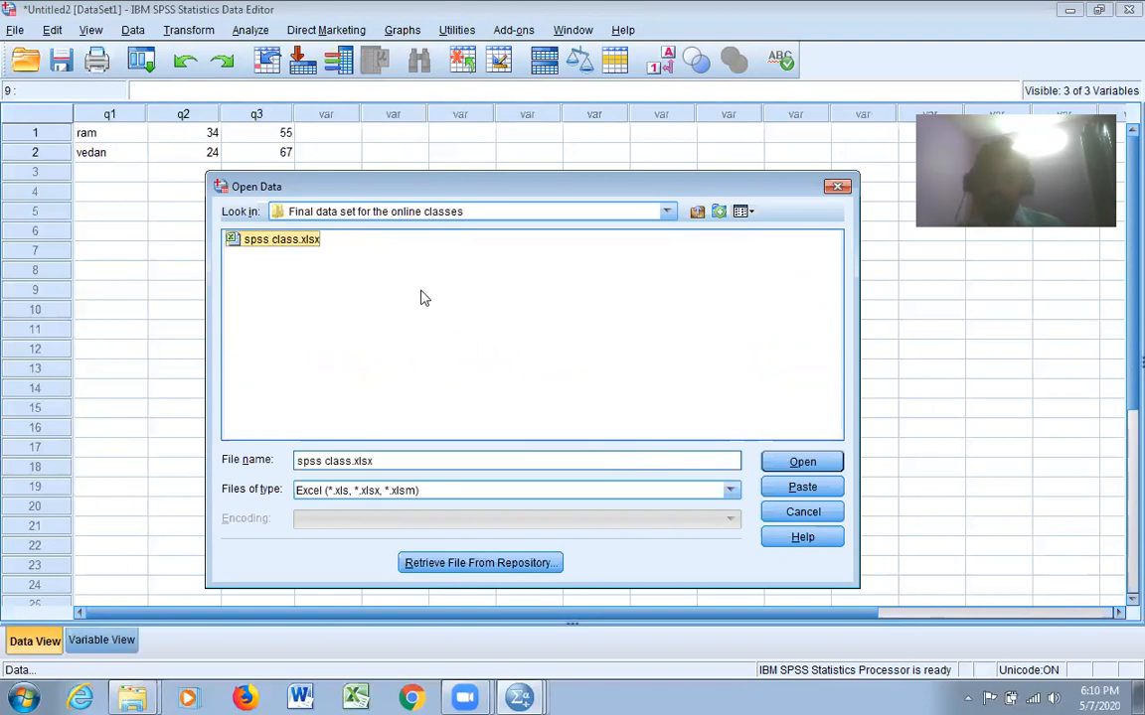
click(812, 467)
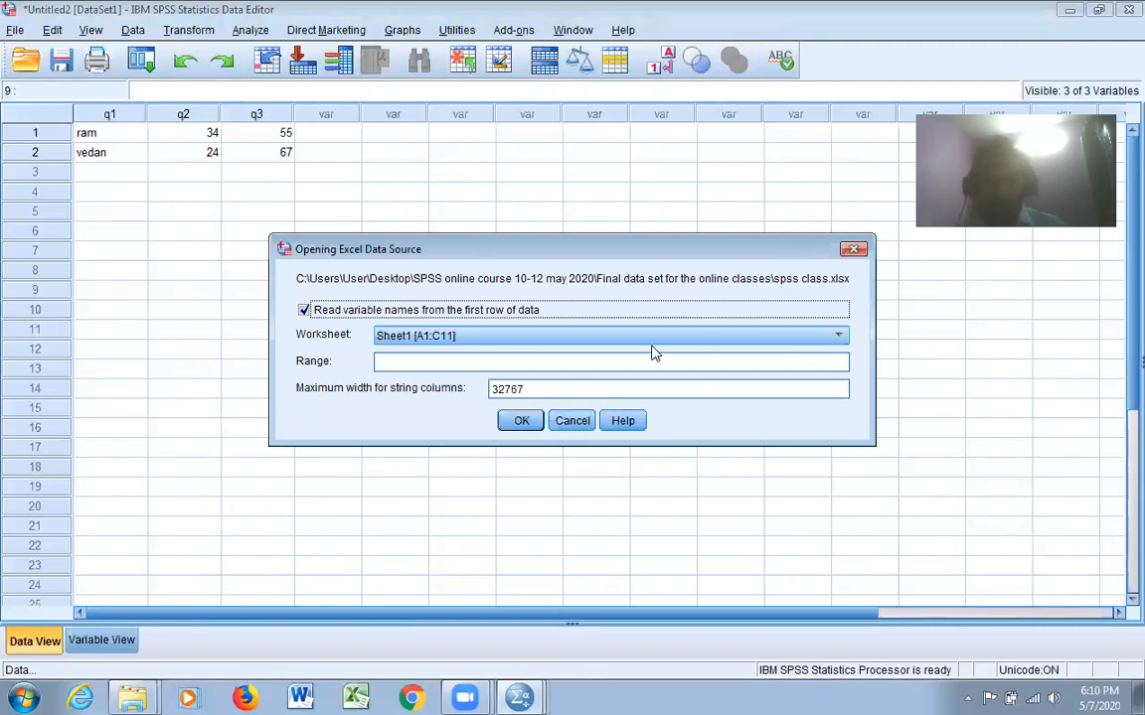
click(525, 422)
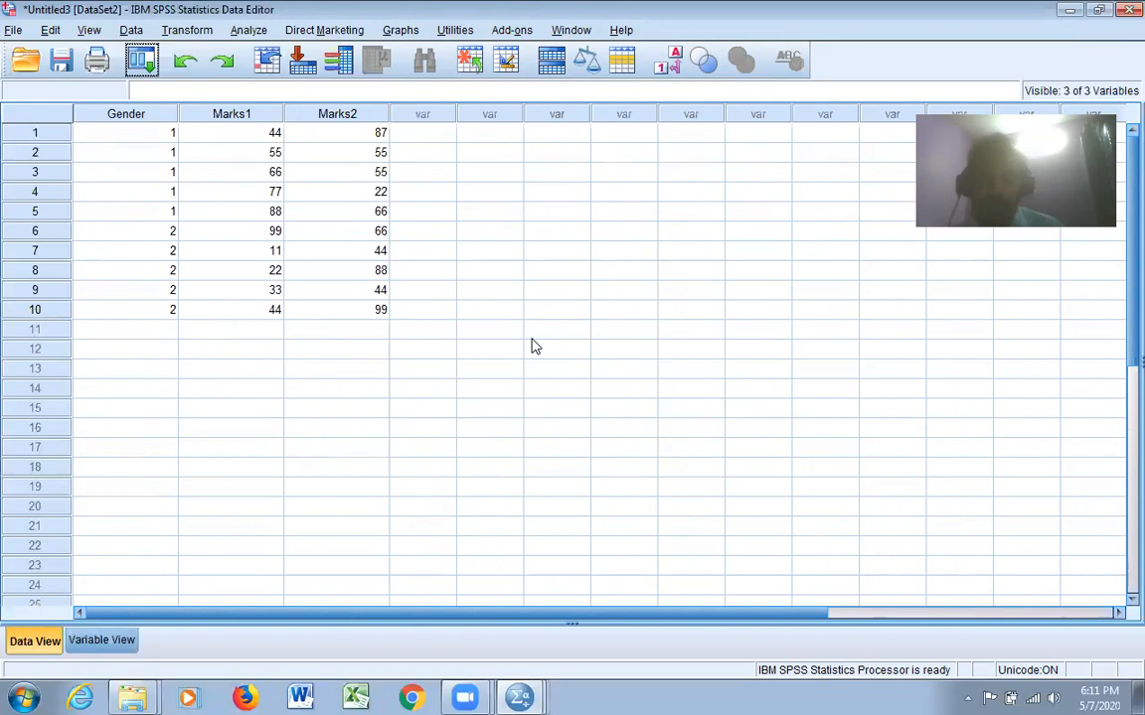
click(13, 31)
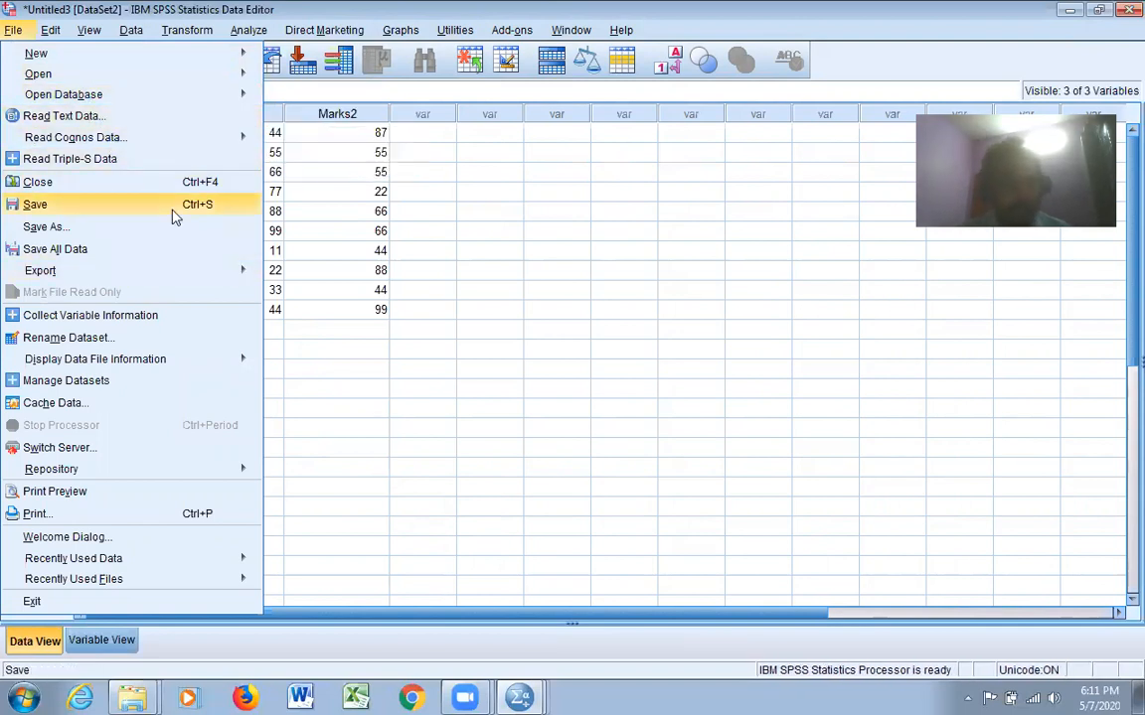
mouse_move(209, 80)
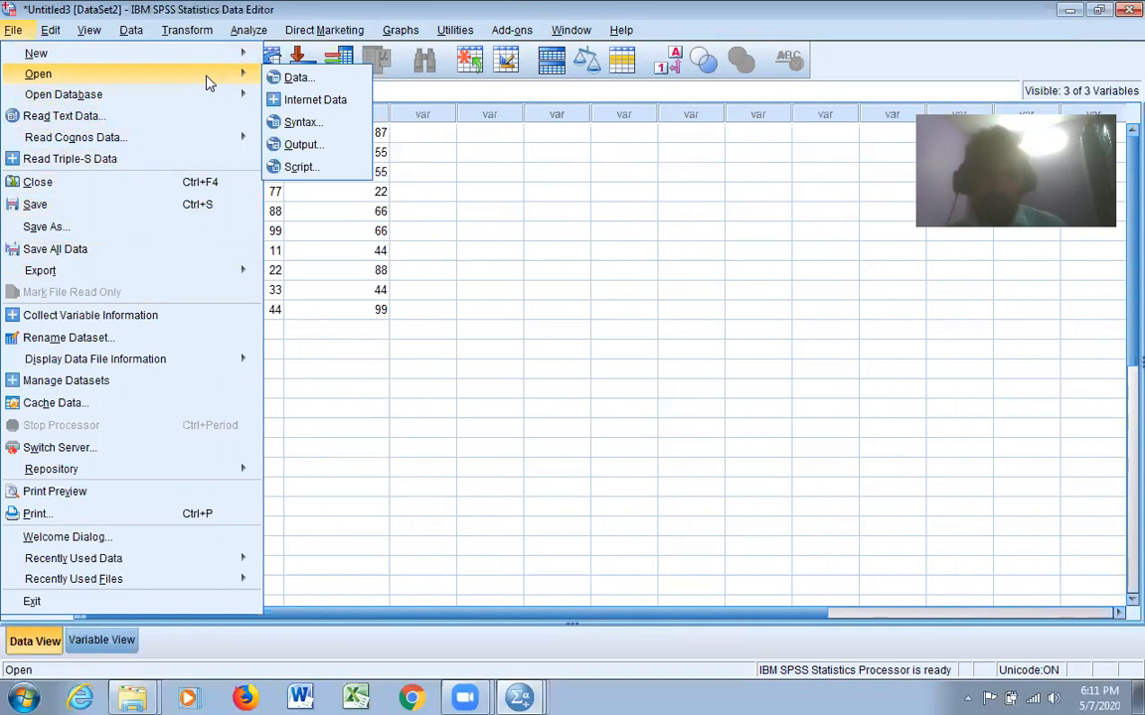
click(641, 312)
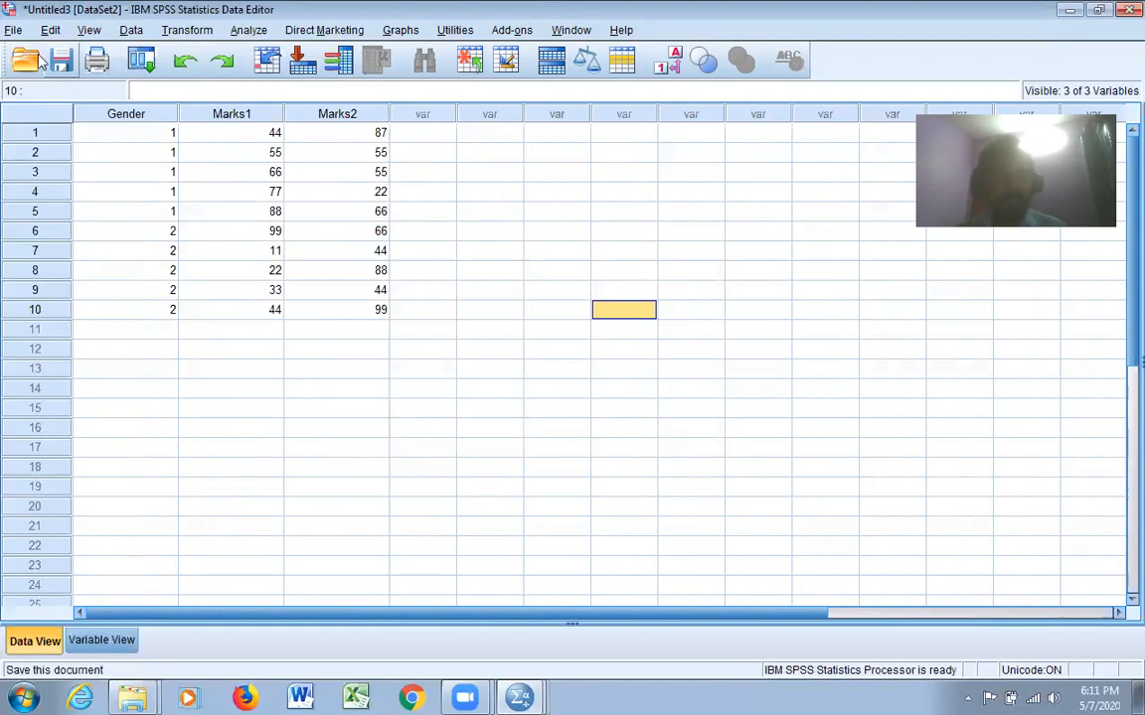
Save the imported dataset as an SPSS Statistics (*.sav) file named wroking in the "Final data set for the online classes" folder
click(13, 30)
click(45, 203)
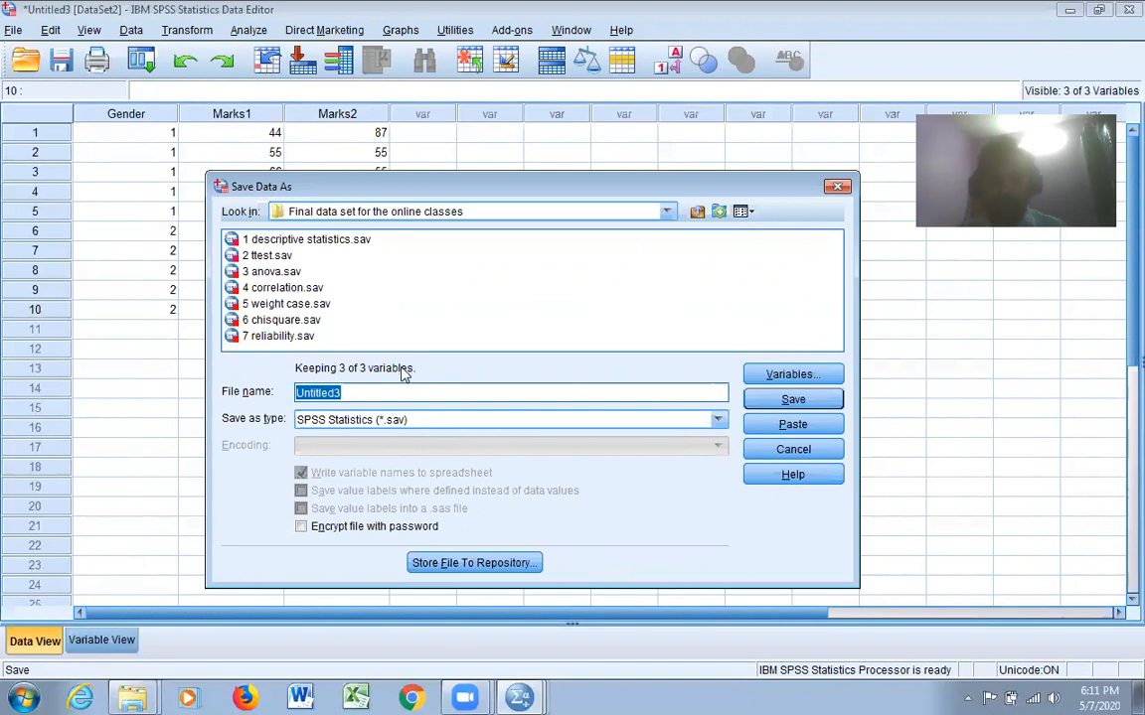
text(wroking)
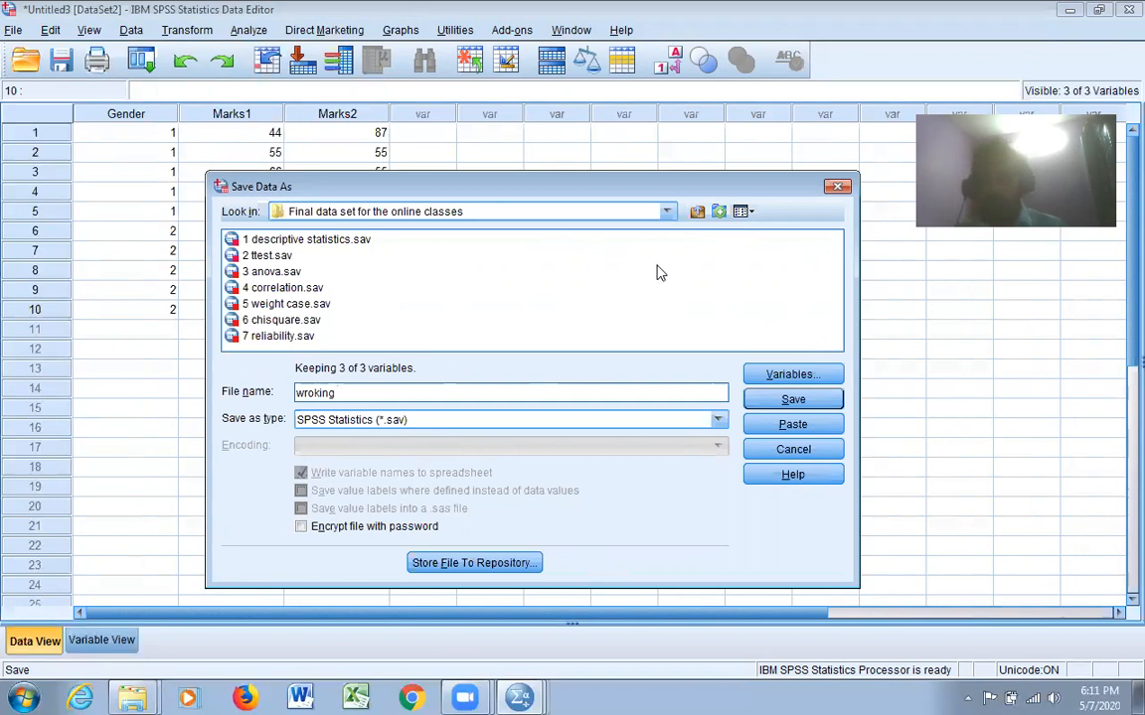
click(794, 399)
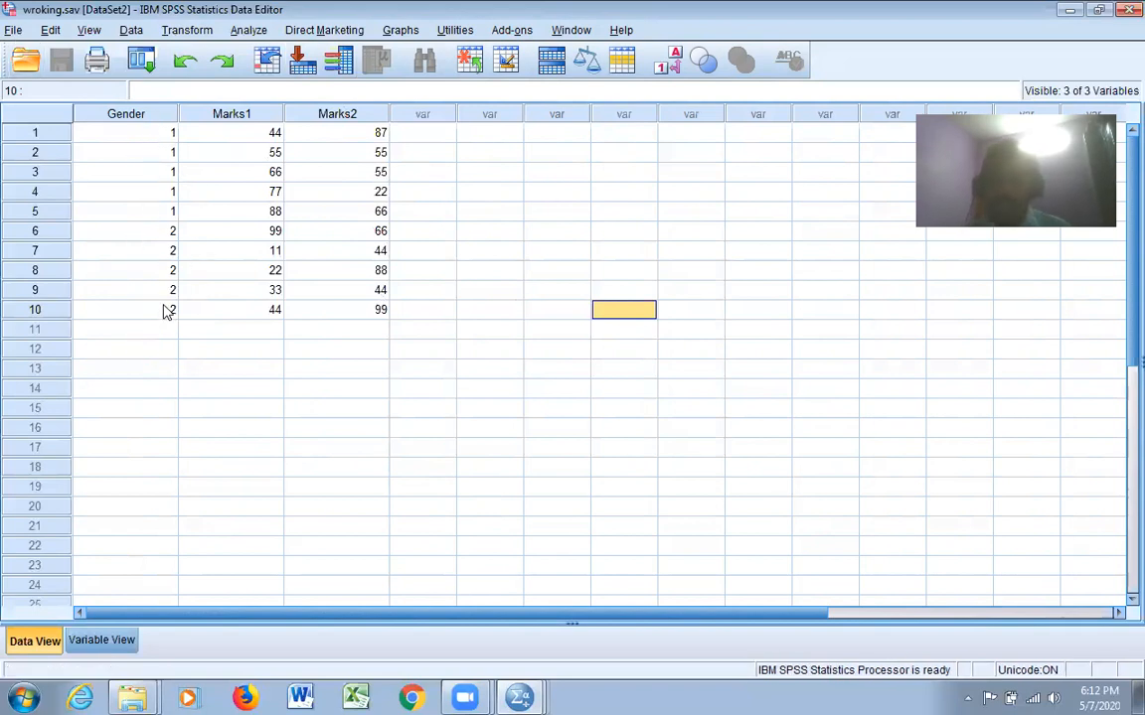
Insert a new case at row 6 and fill it with Gender 2, Marks1 44 and Marks2 88
click(54, 235)
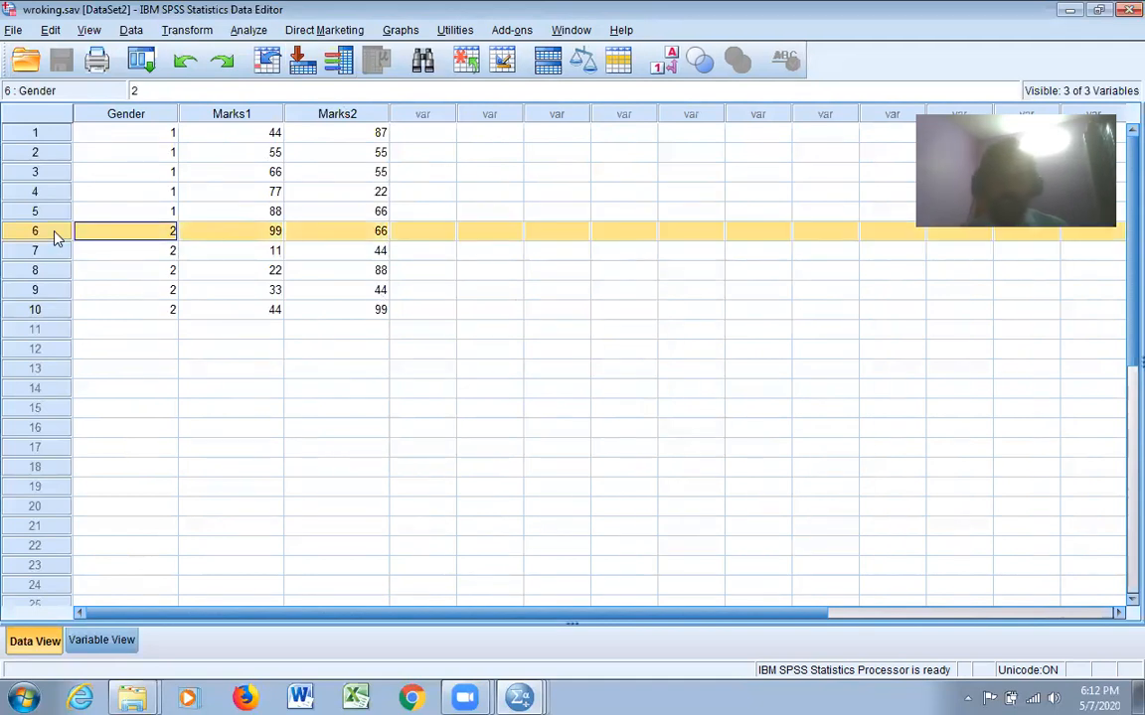
right_click(54, 236)
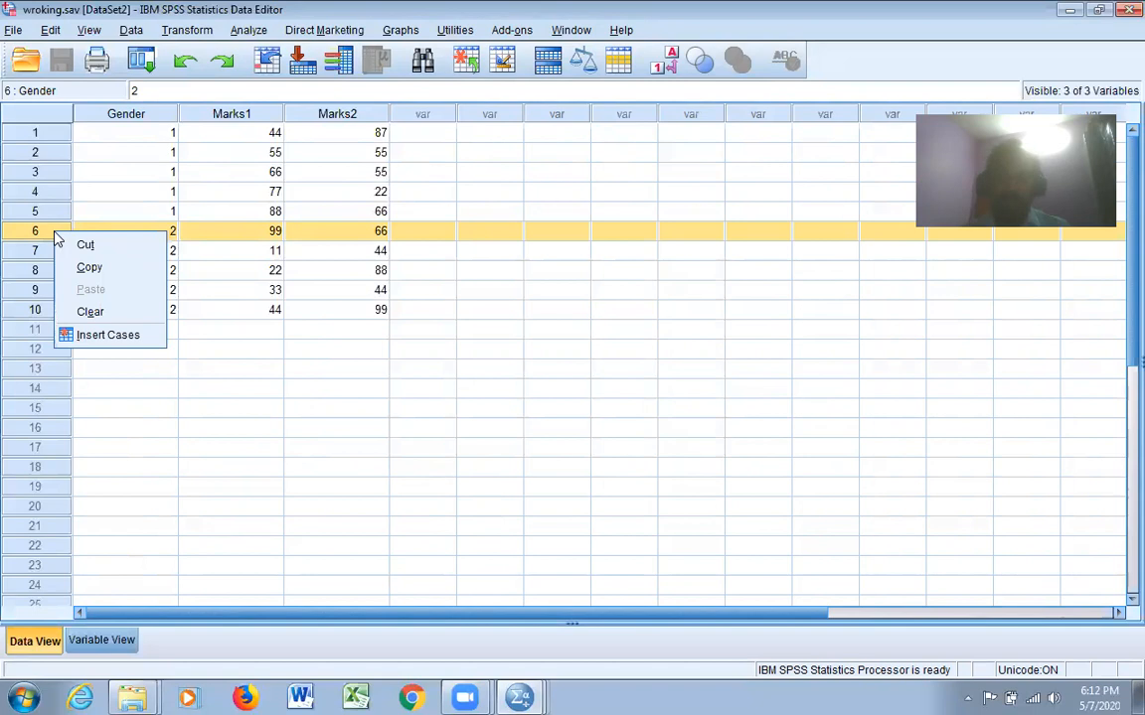
click(110, 336)
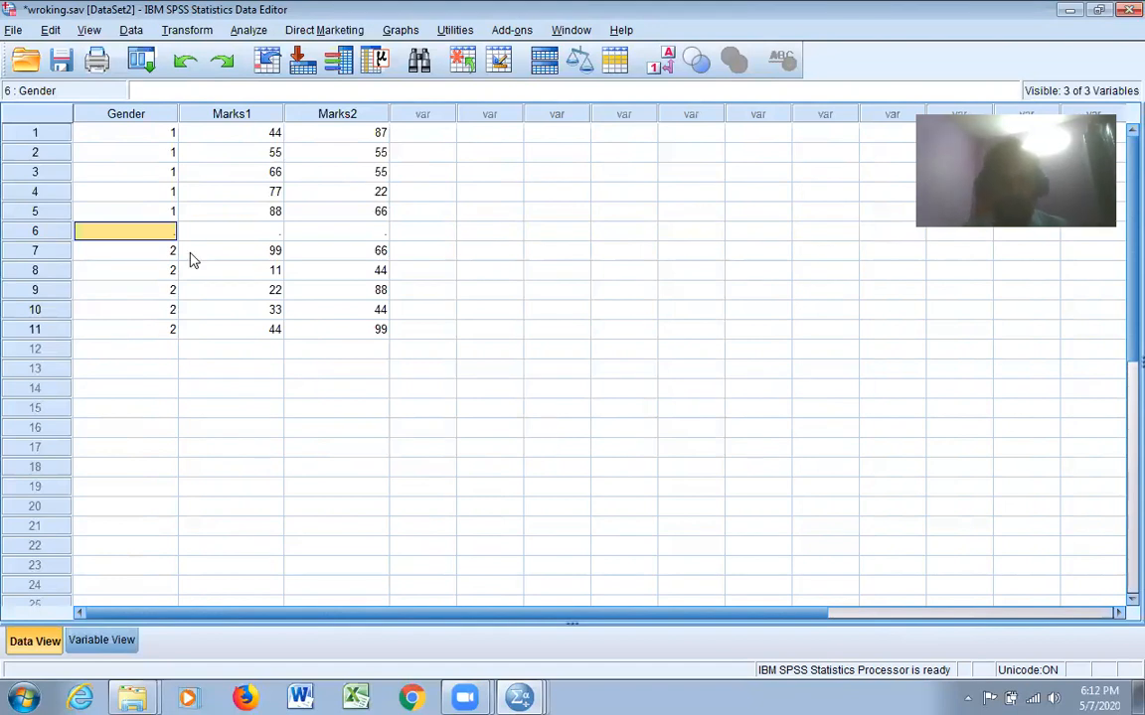
text(2)
key(Tab)
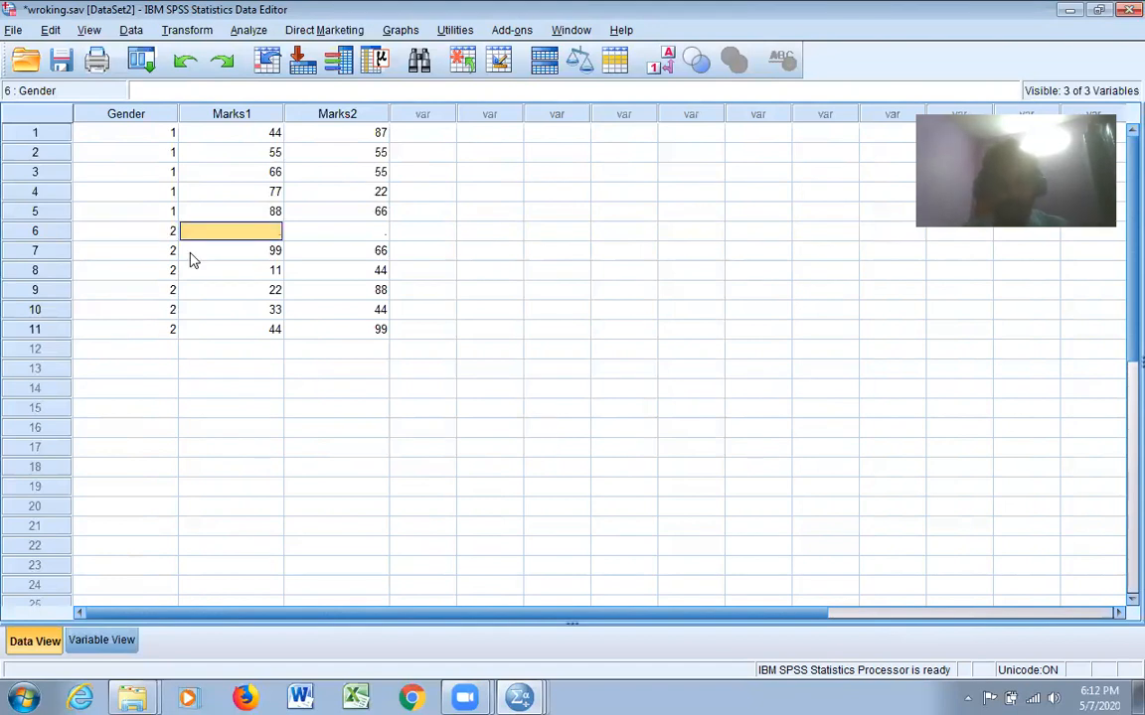
text(44)
key(Tab)
text(8)
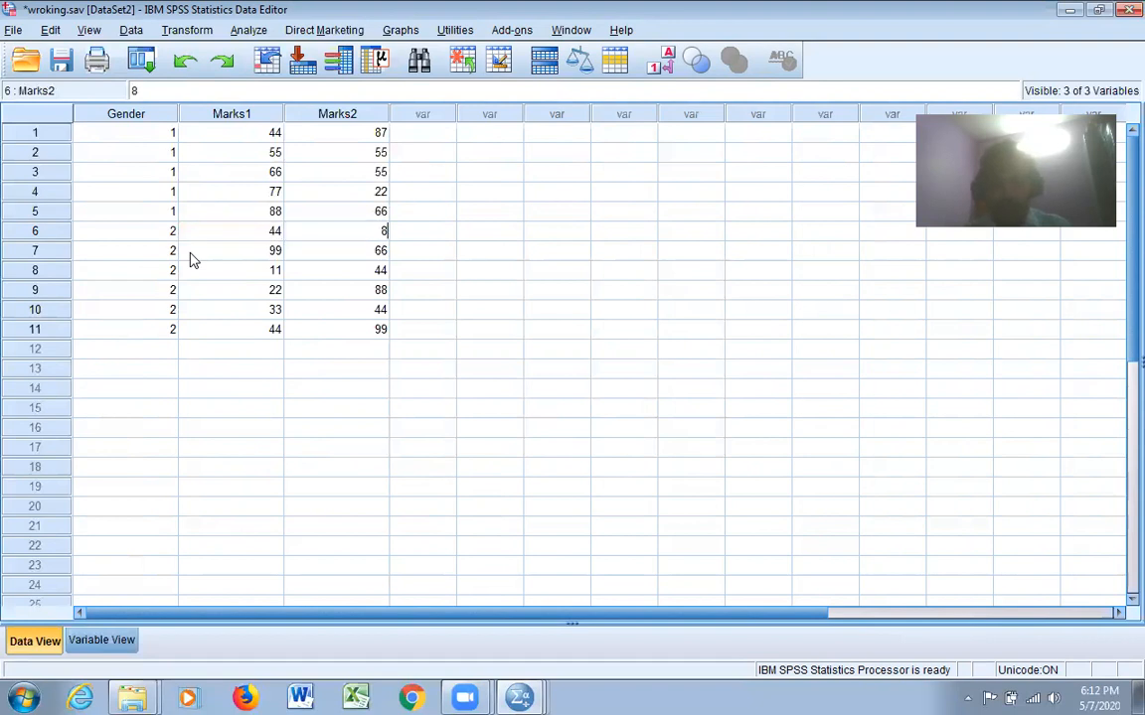
text(8)
key(Tab)
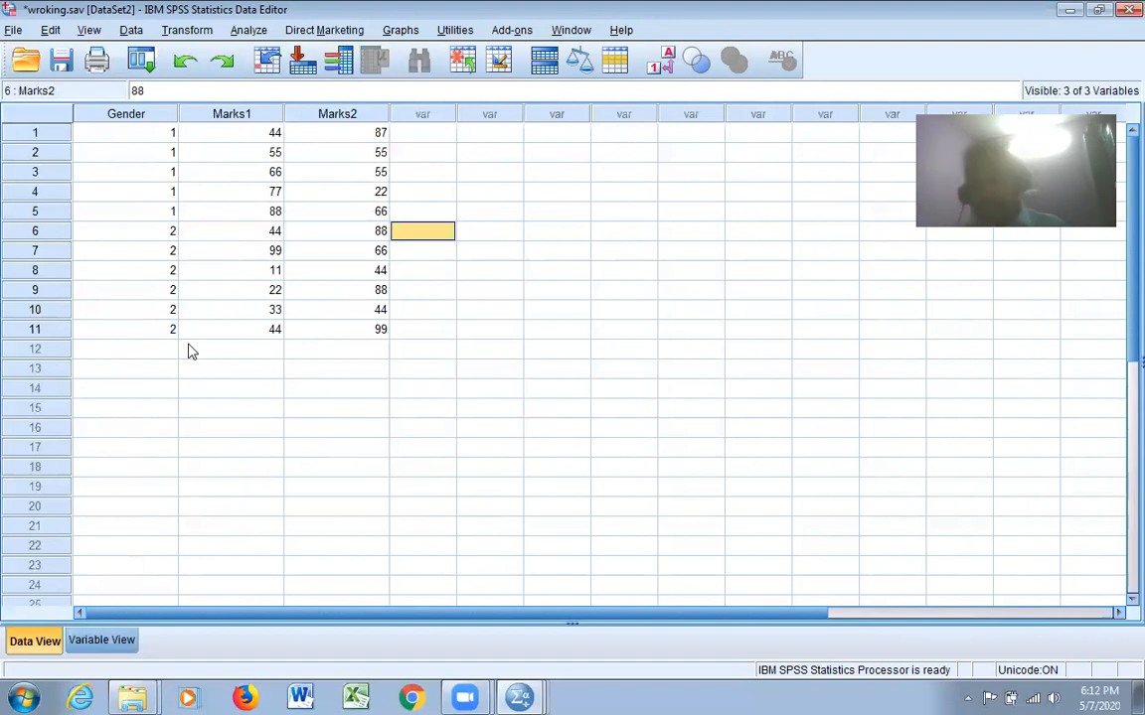
Insert a new variable column between Gender and Marks1
click(236, 115)
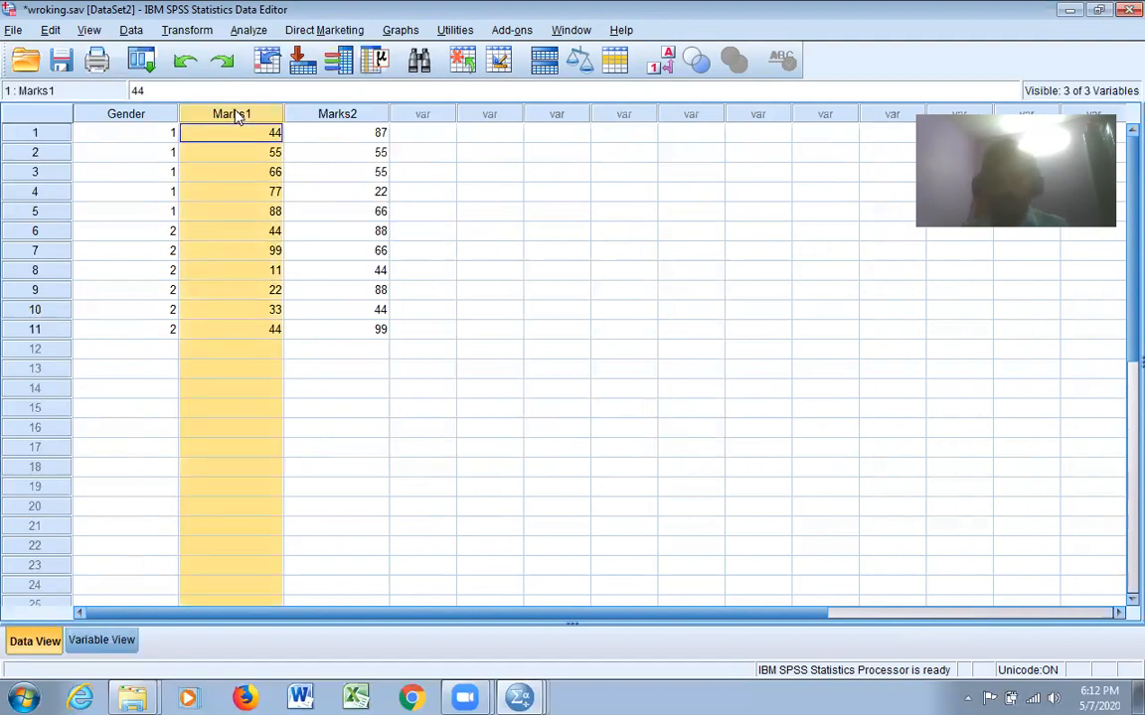
right_click(238, 116)
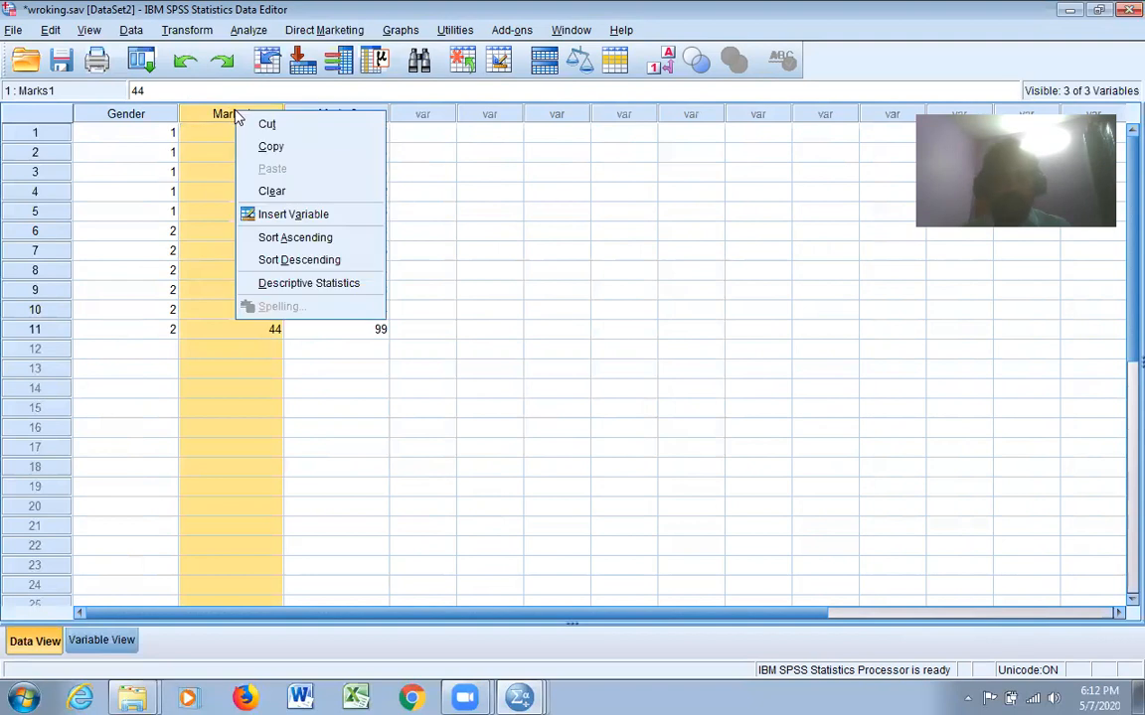
click(297, 215)
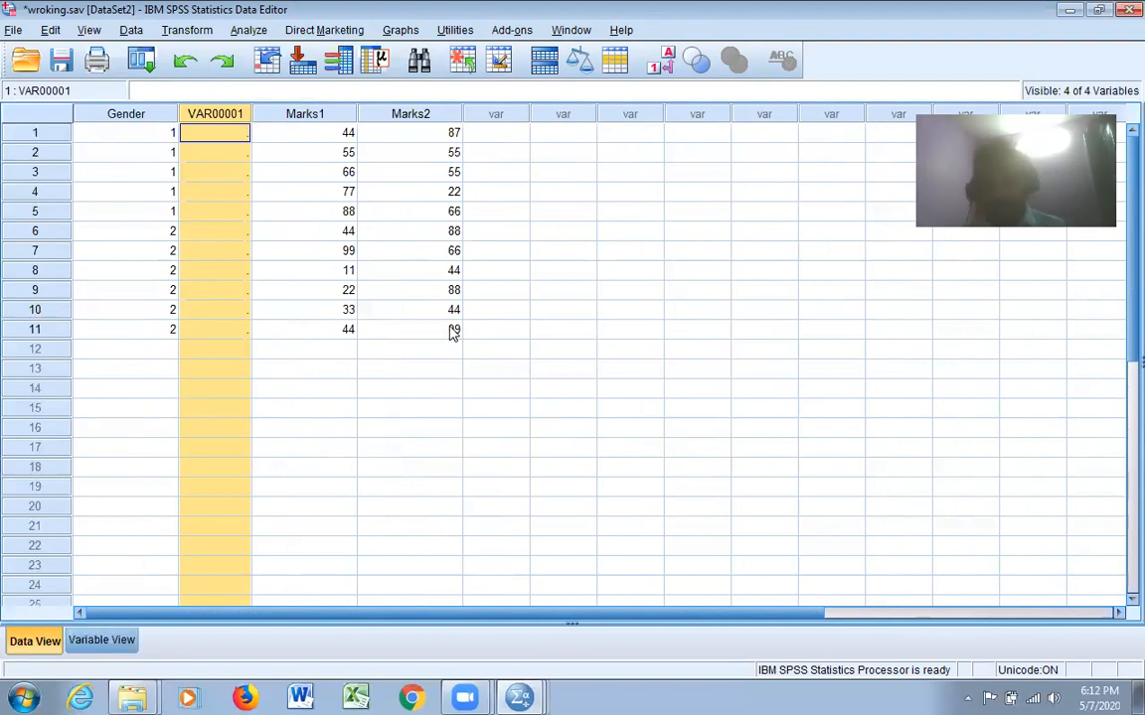
click(558, 270)
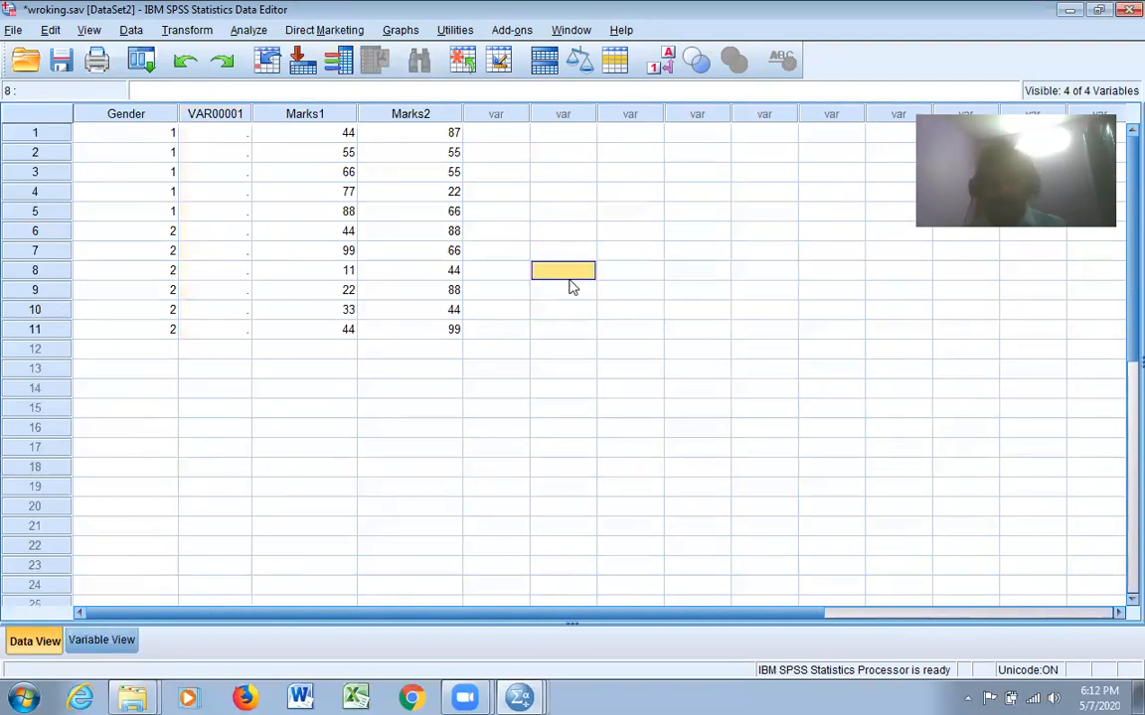
Use Go to Case to jump to case number 6
click(52, 31)
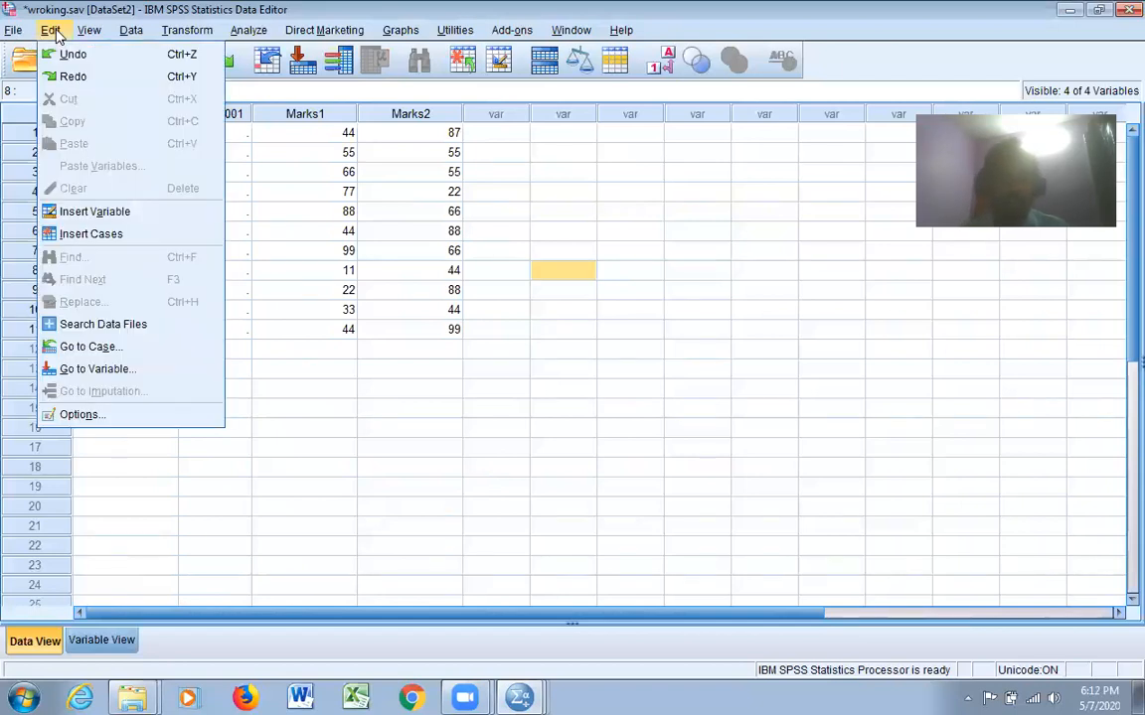
click(127, 350)
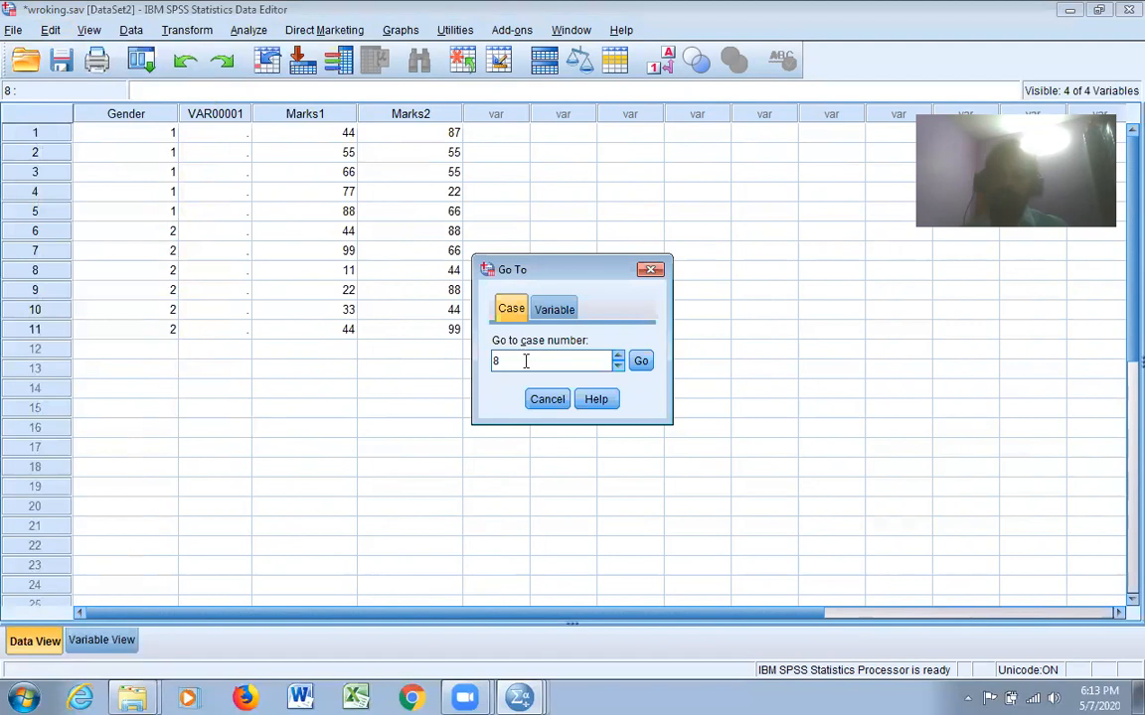
key(BackSpace)
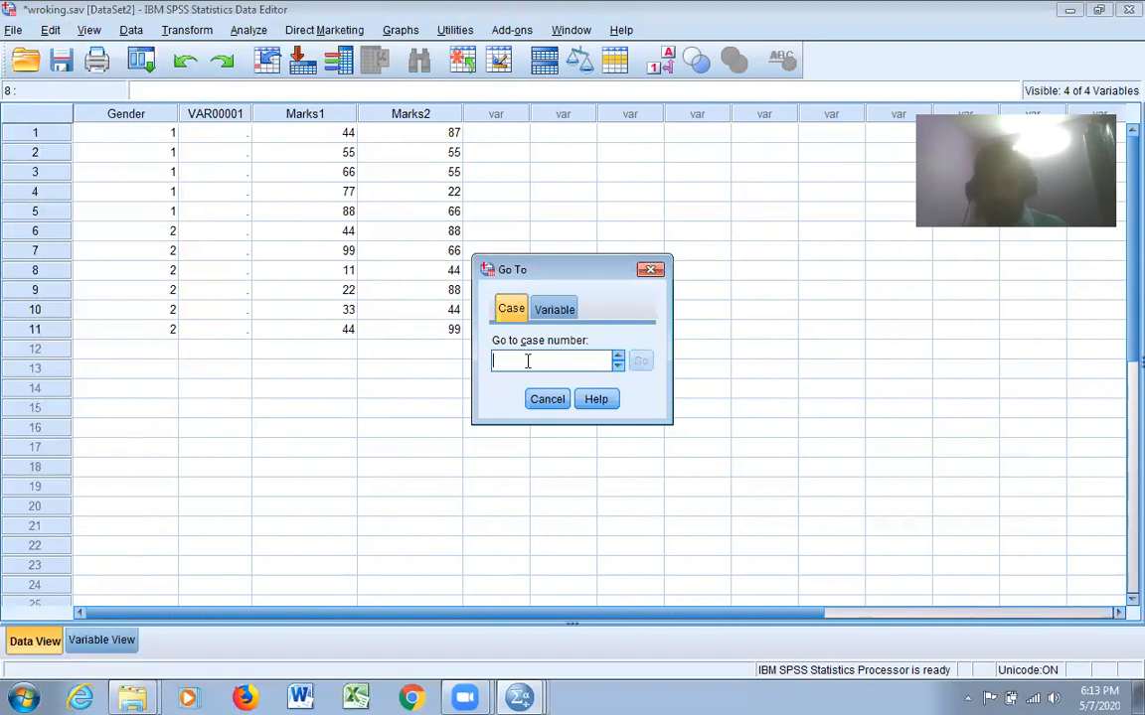
text(6)
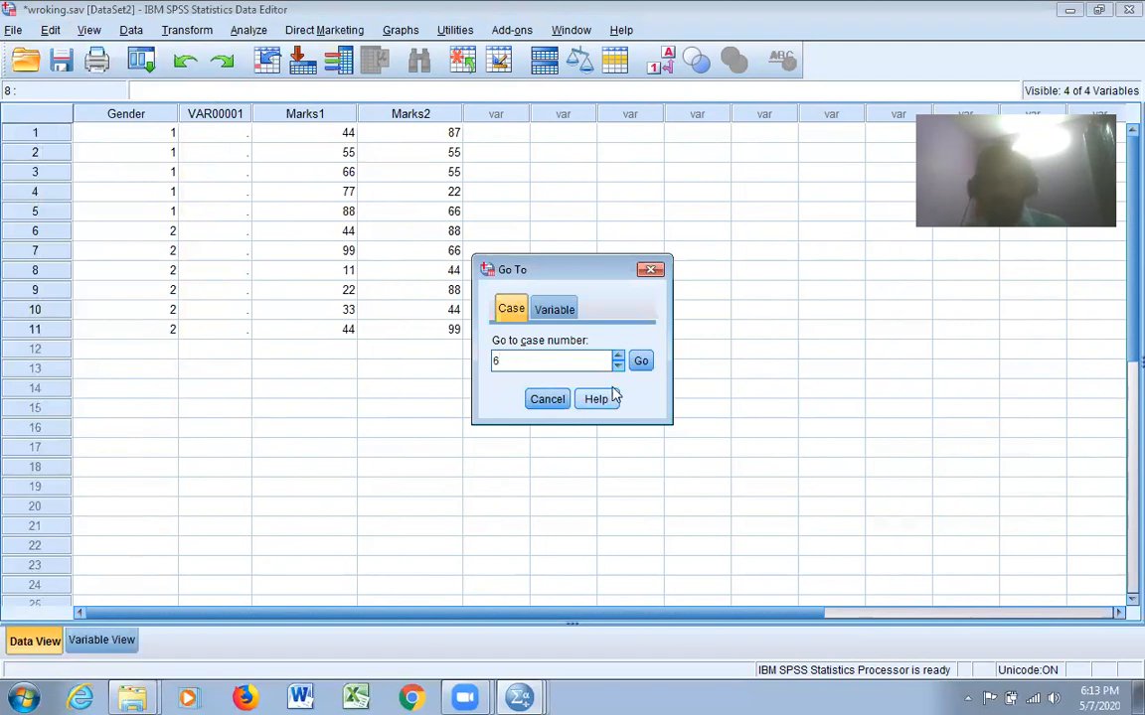
click(640, 361)
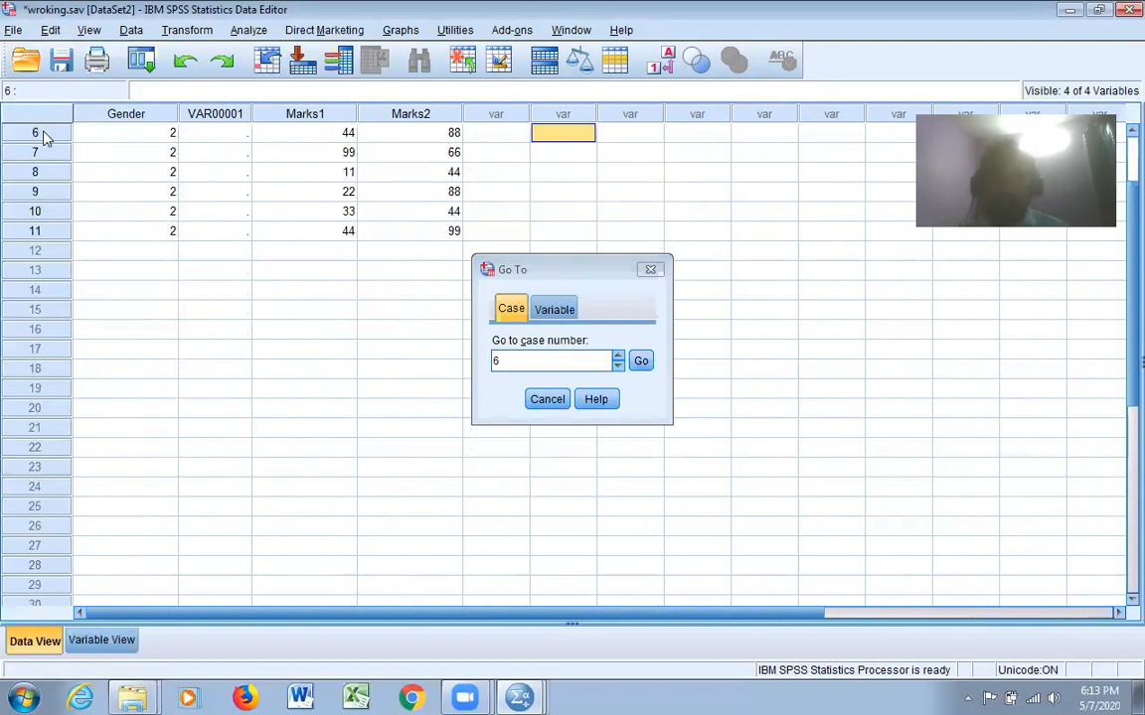
Use Go to Variable to jump to the Marks2 variable, and close the Go To dialog
click(563, 310)
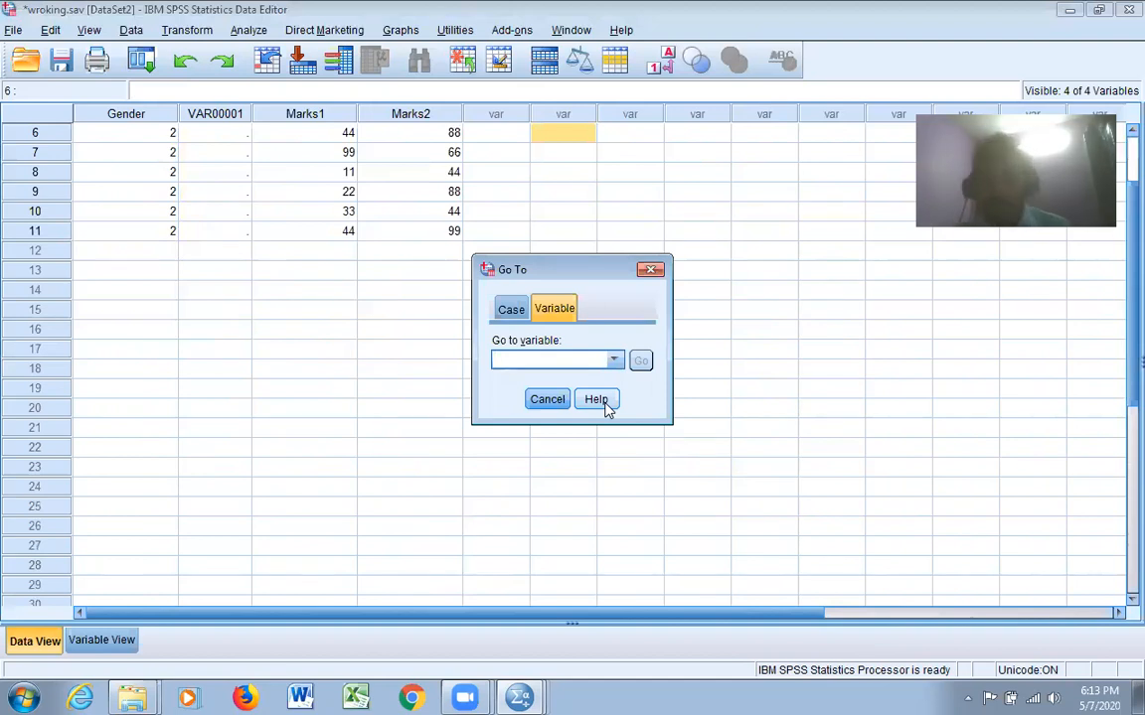
click(565, 319)
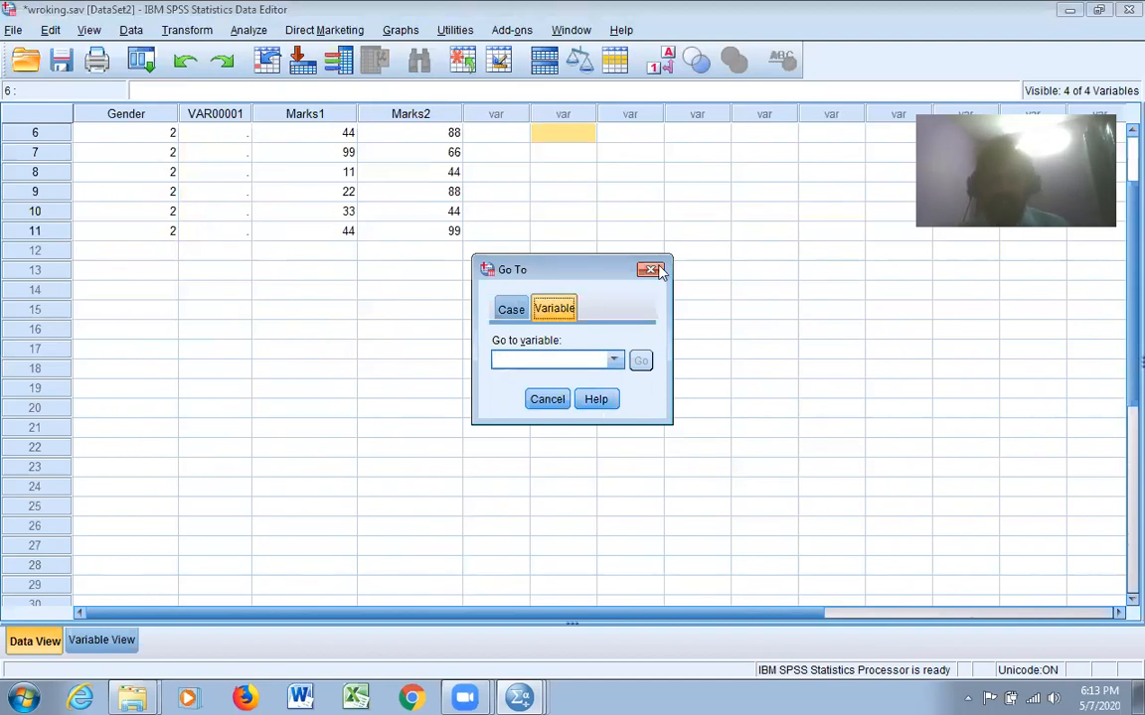
click(614, 361)
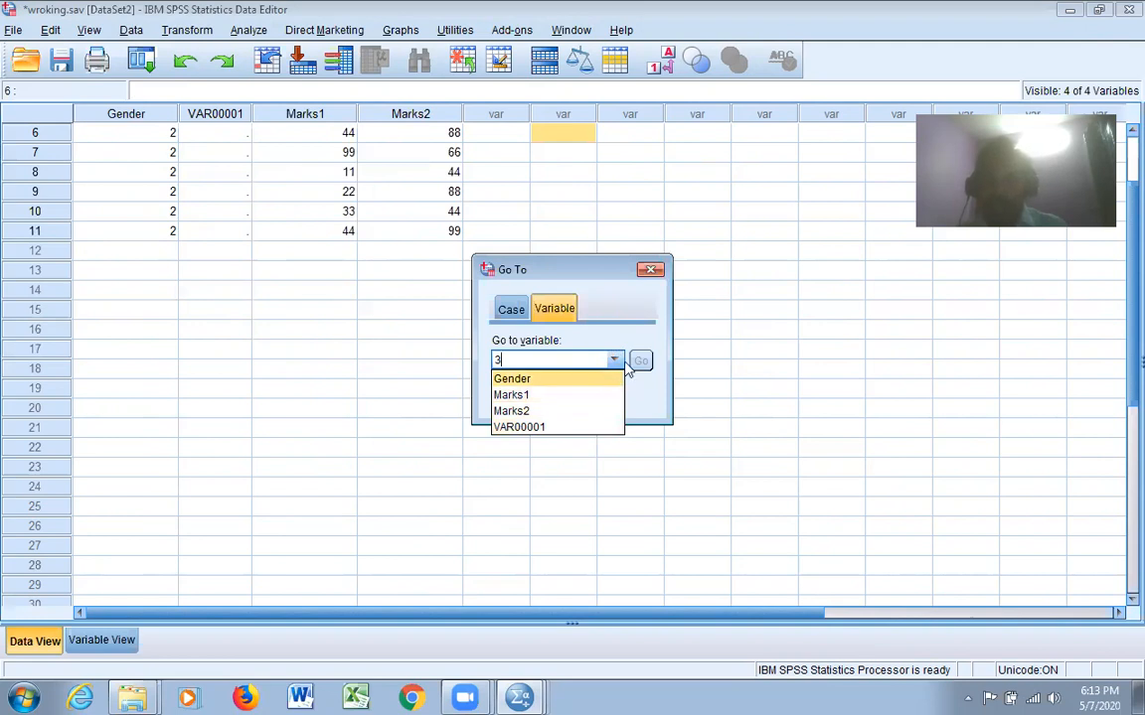
click(524, 415)
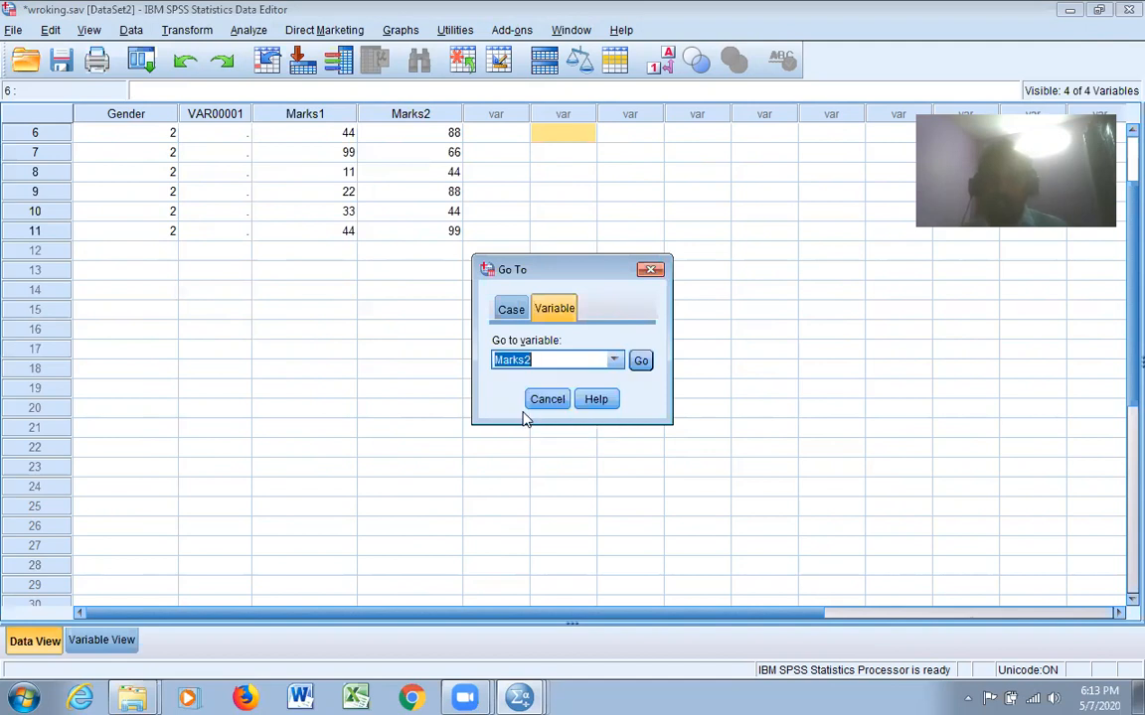
click(641, 362)
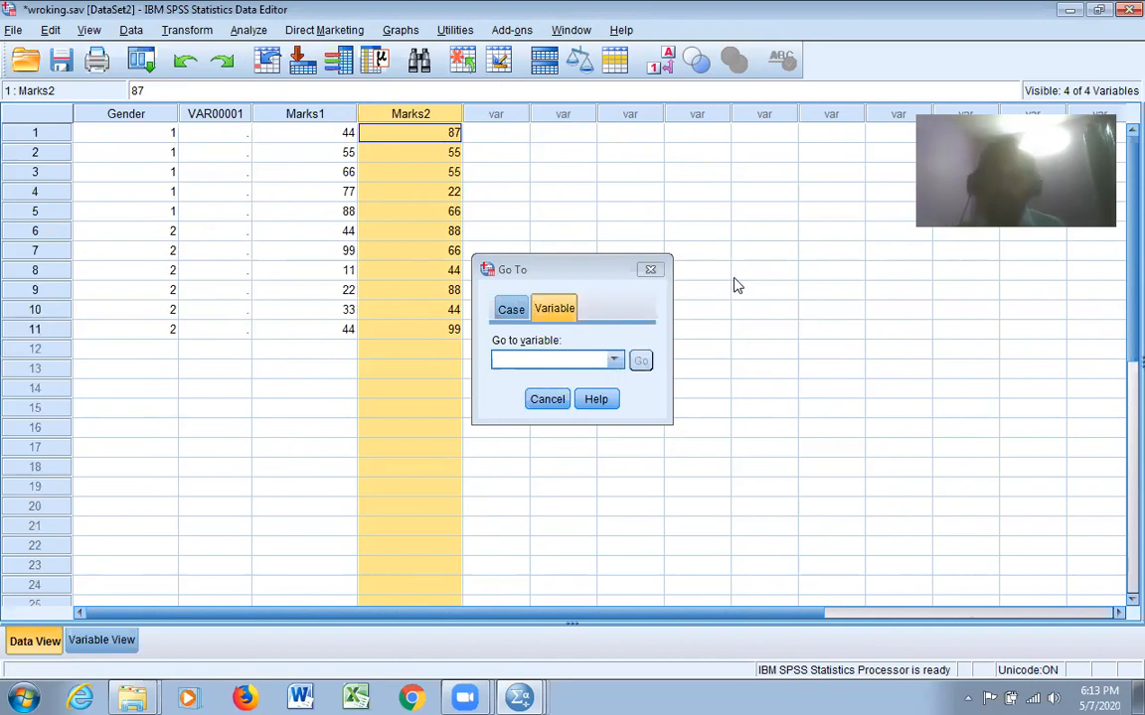
click(651, 269)
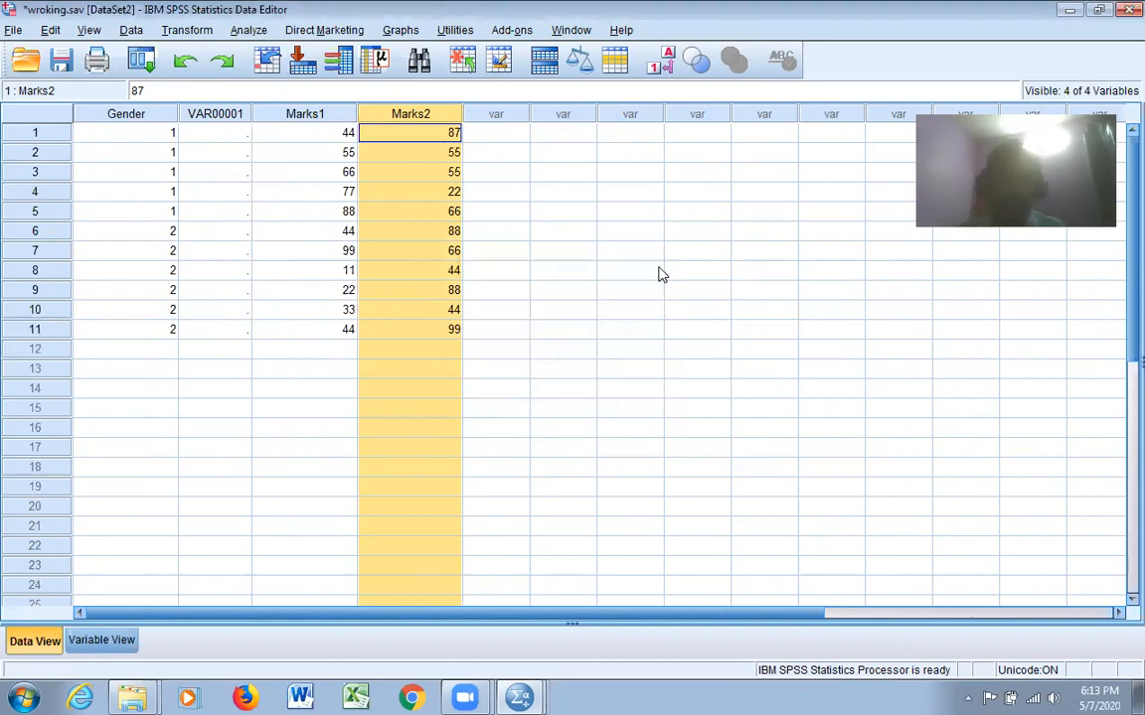
click(88, 30)
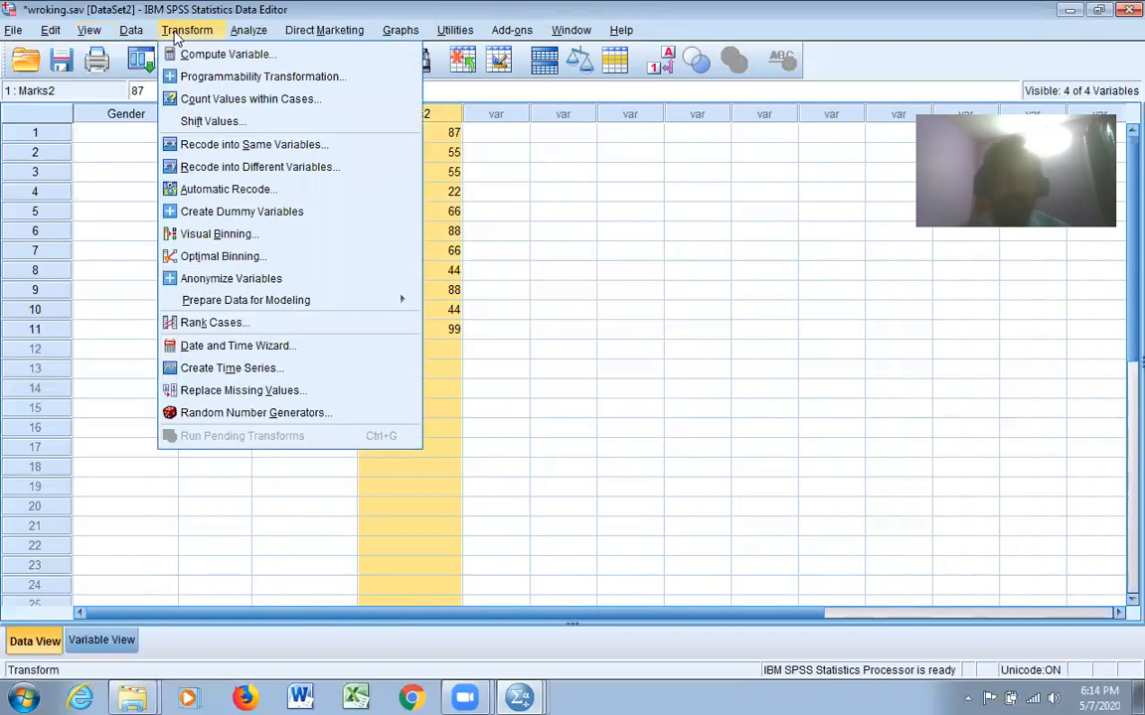
click(764, 289)
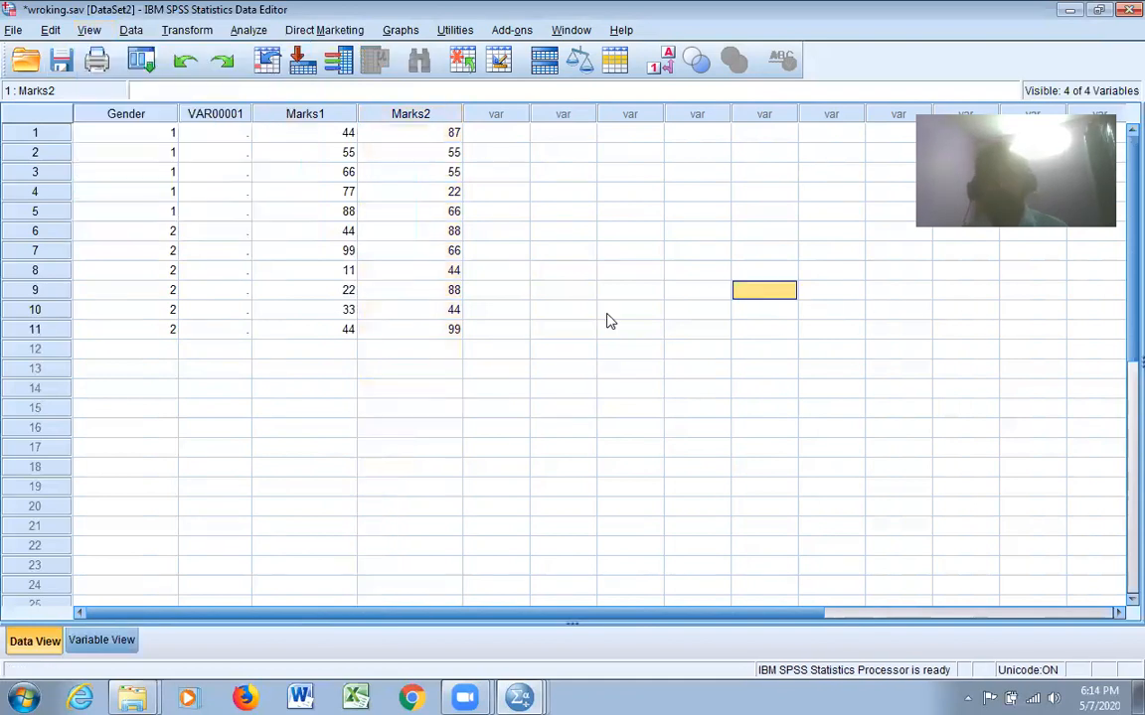
Turn on the display of value labels in the data grid and turn it off again
click(90, 30)
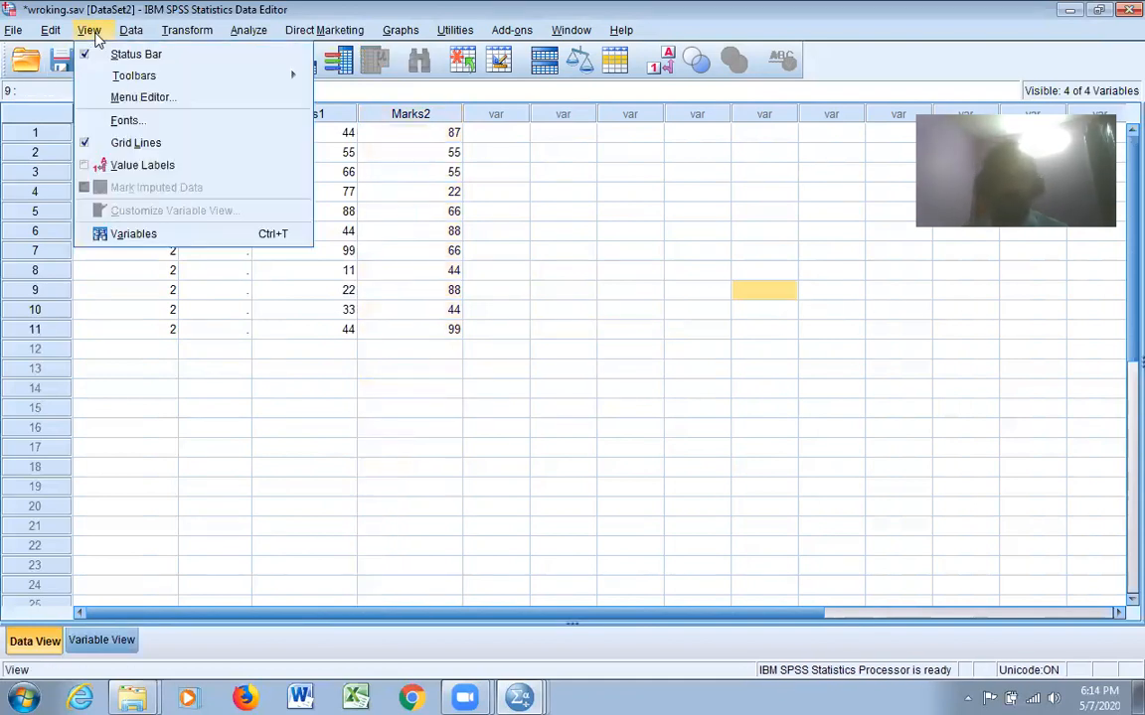
click(170, 169)
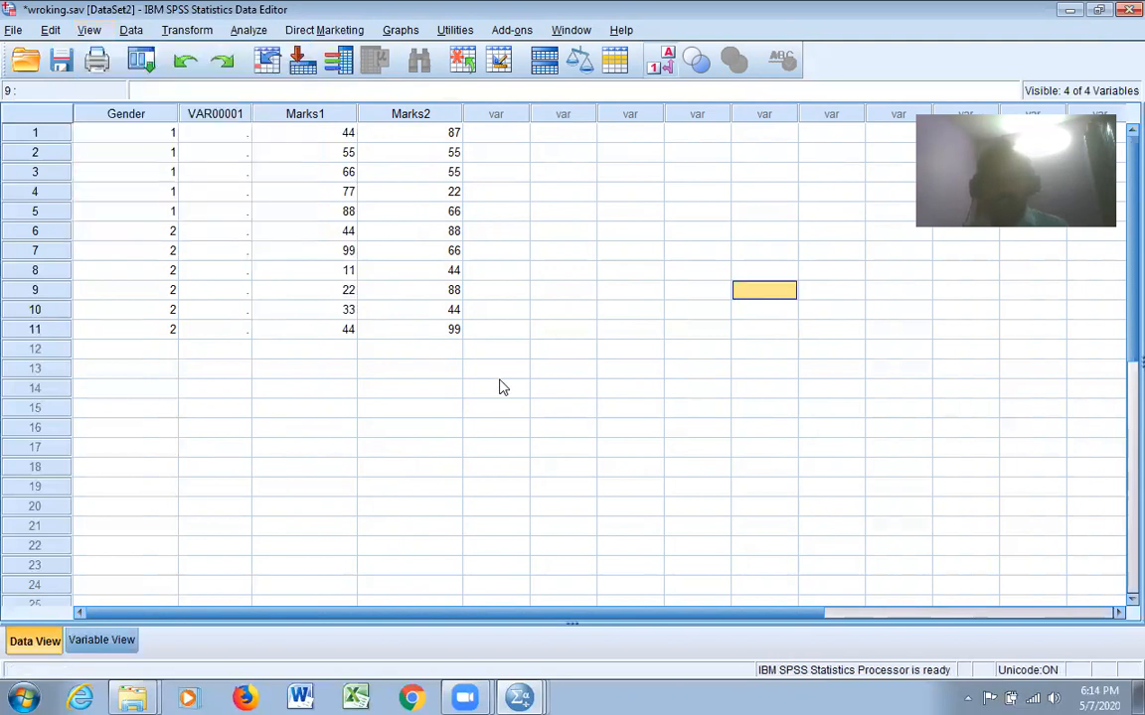
click(88, 31)
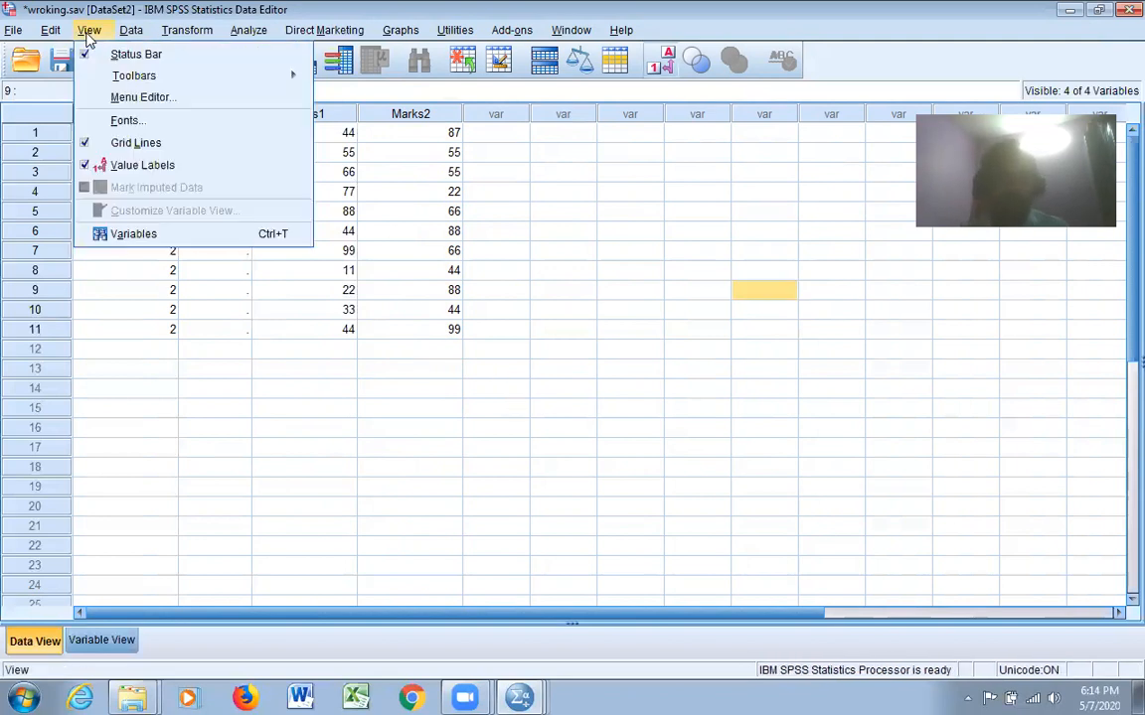
click(139, 164)
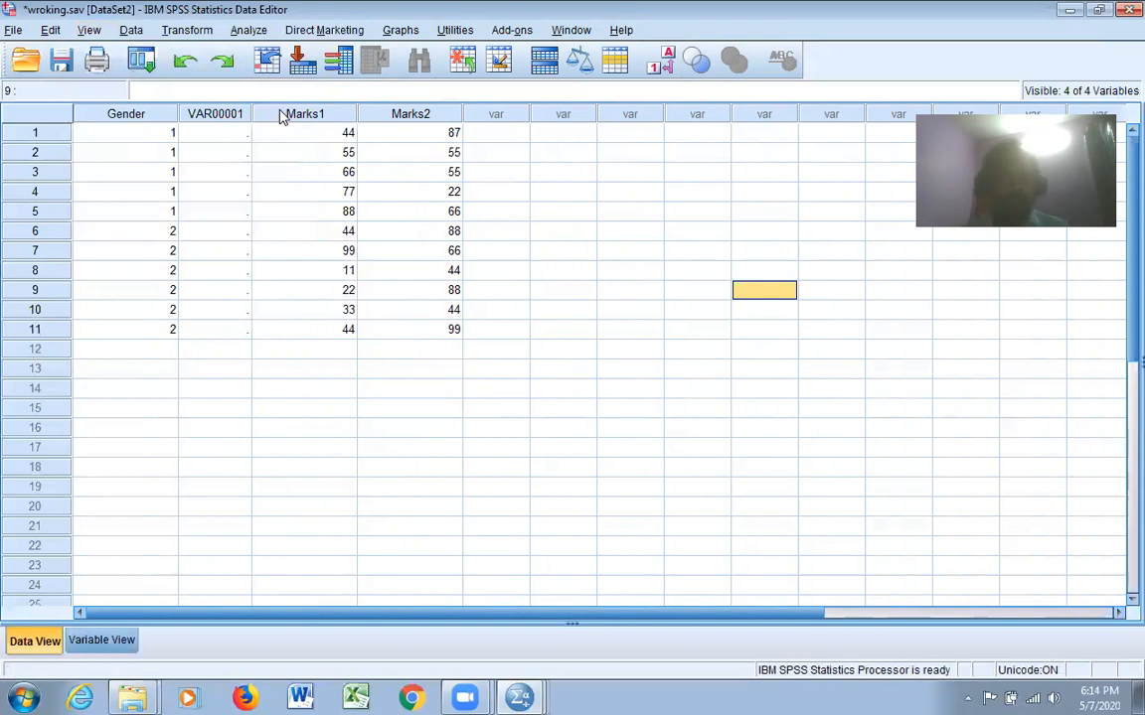
Show the value labels in the data grid once more and hide them again
click(89, 30)
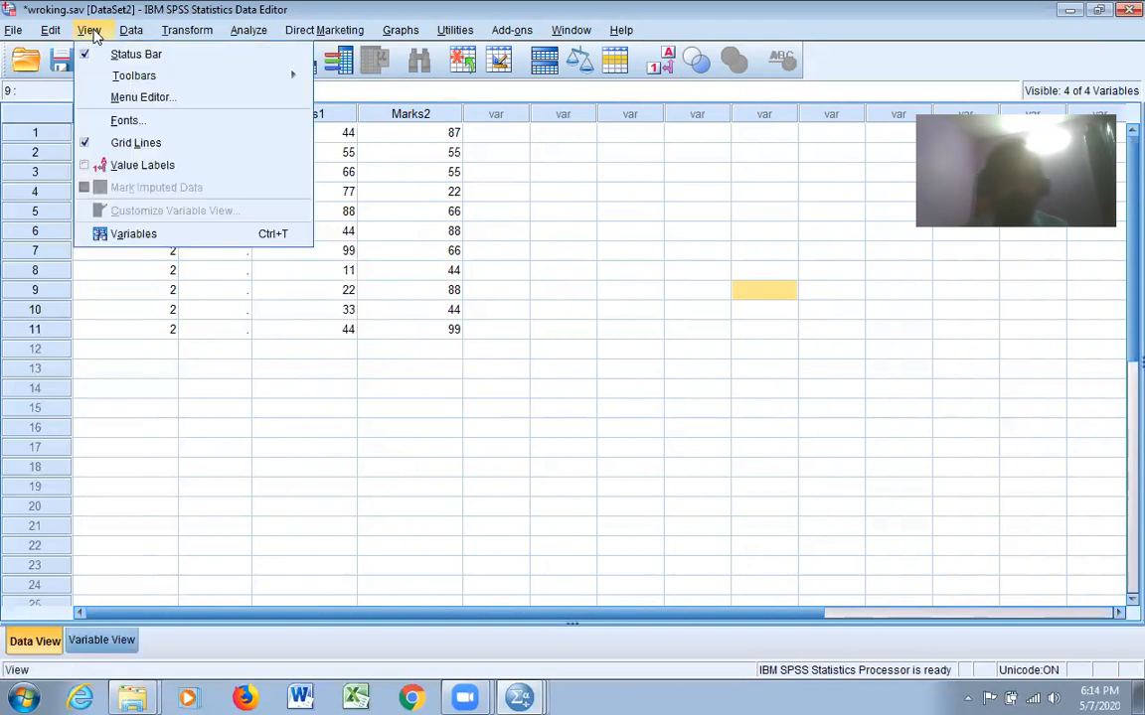
click(124, 169)
click(81, 31)
click(84, 160)
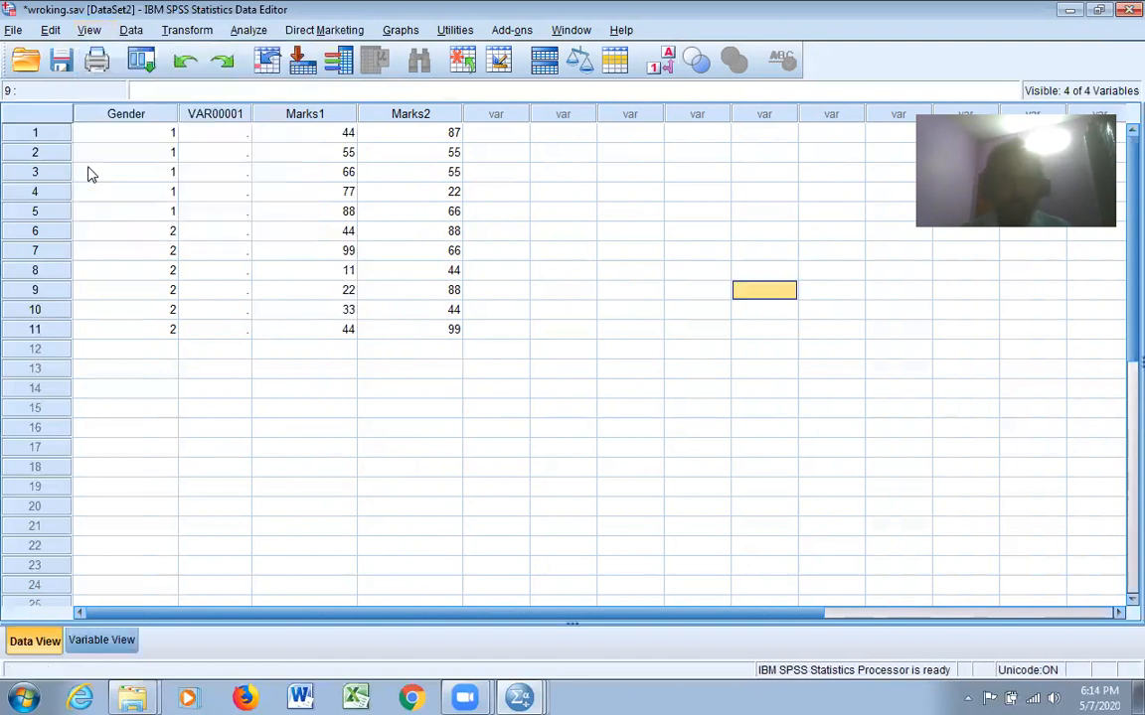
click(507, 331)
Delete the empty VAR00001 variable column between Gender and Marks1
click(215, 115)
right_click(214, 115)
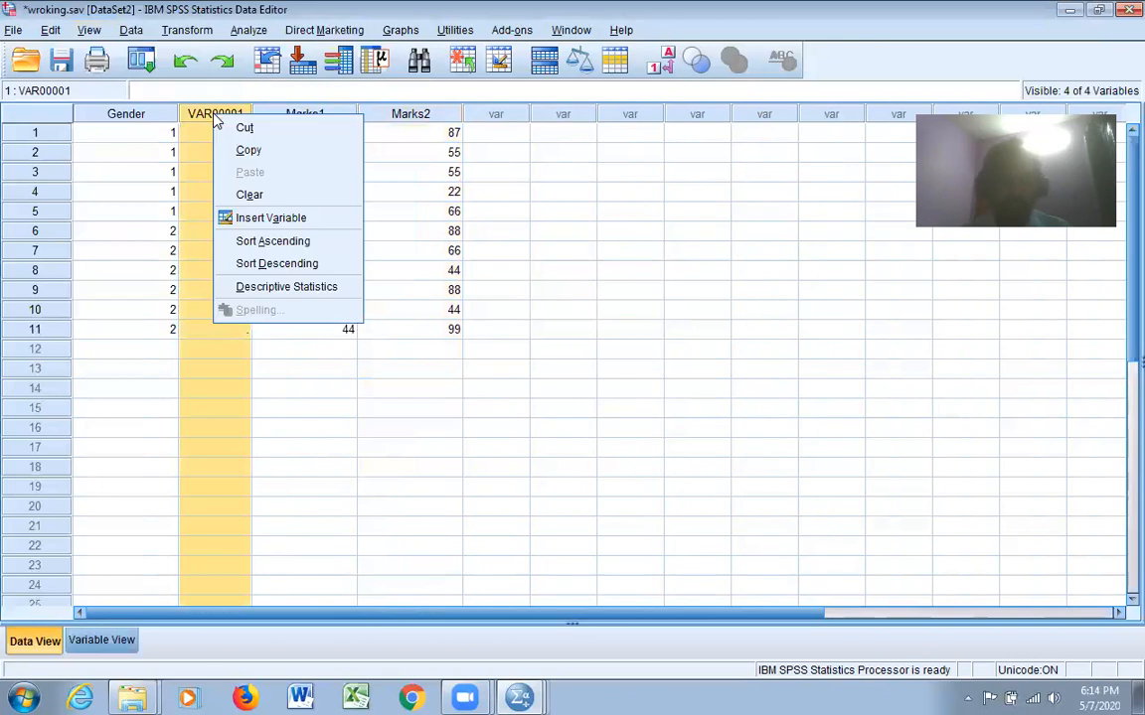
click(656, 275)
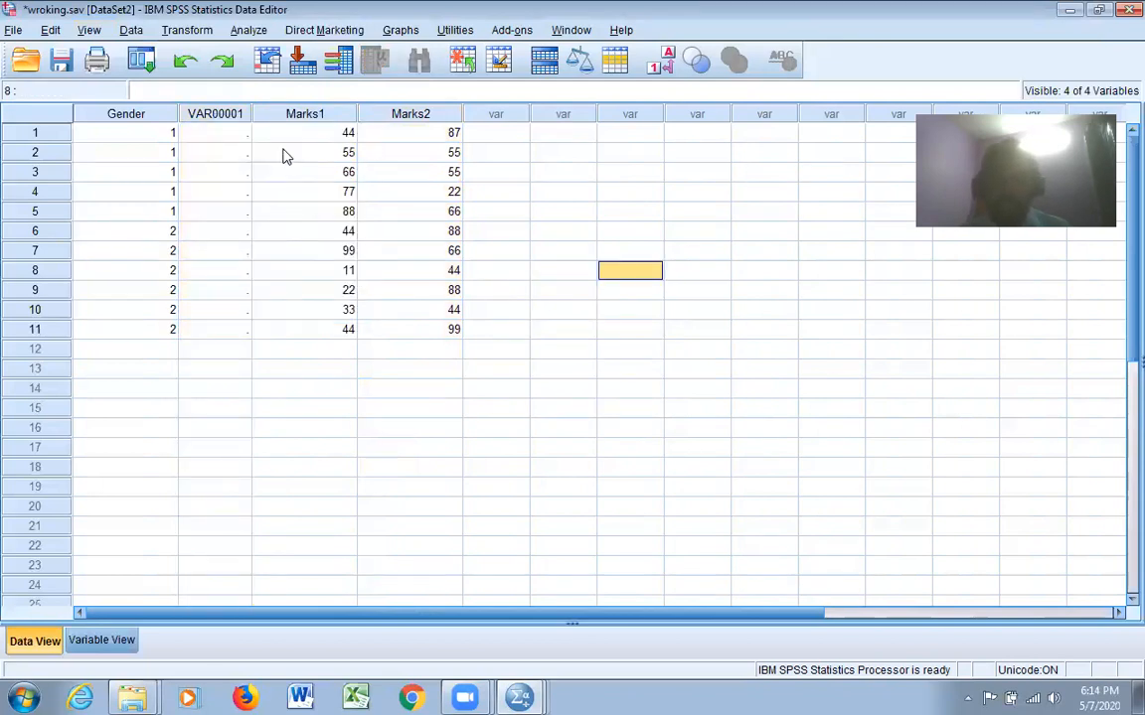
click(218, 116)
right_click(219, 122)
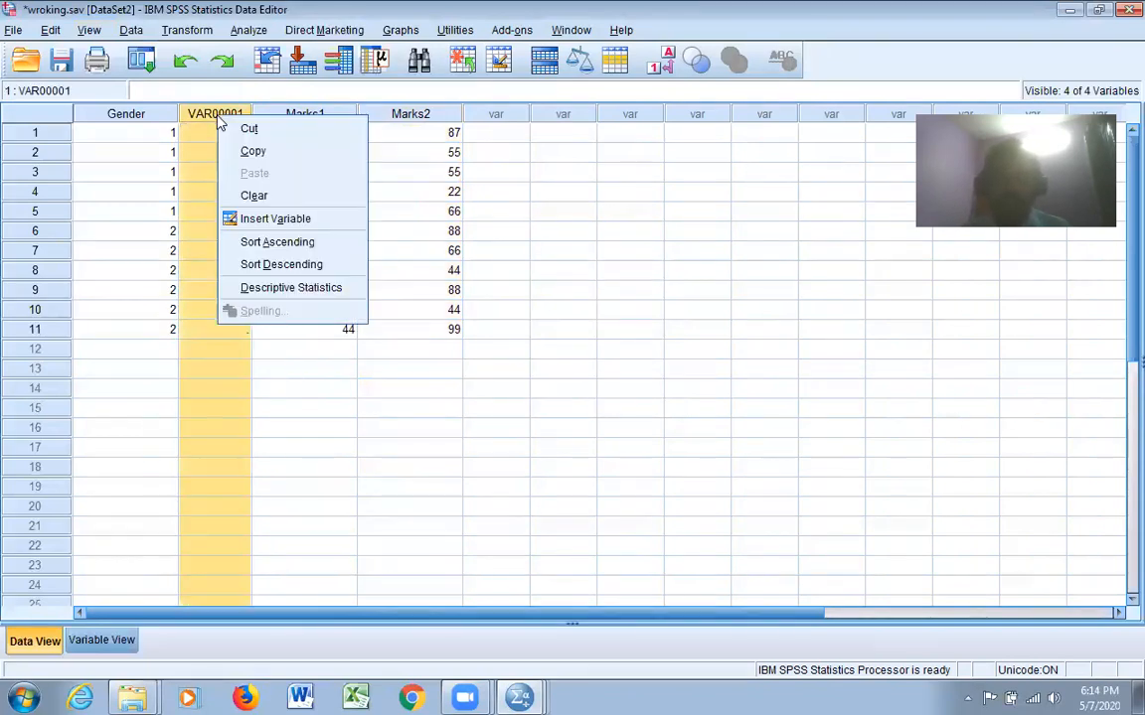
click(250, 195)
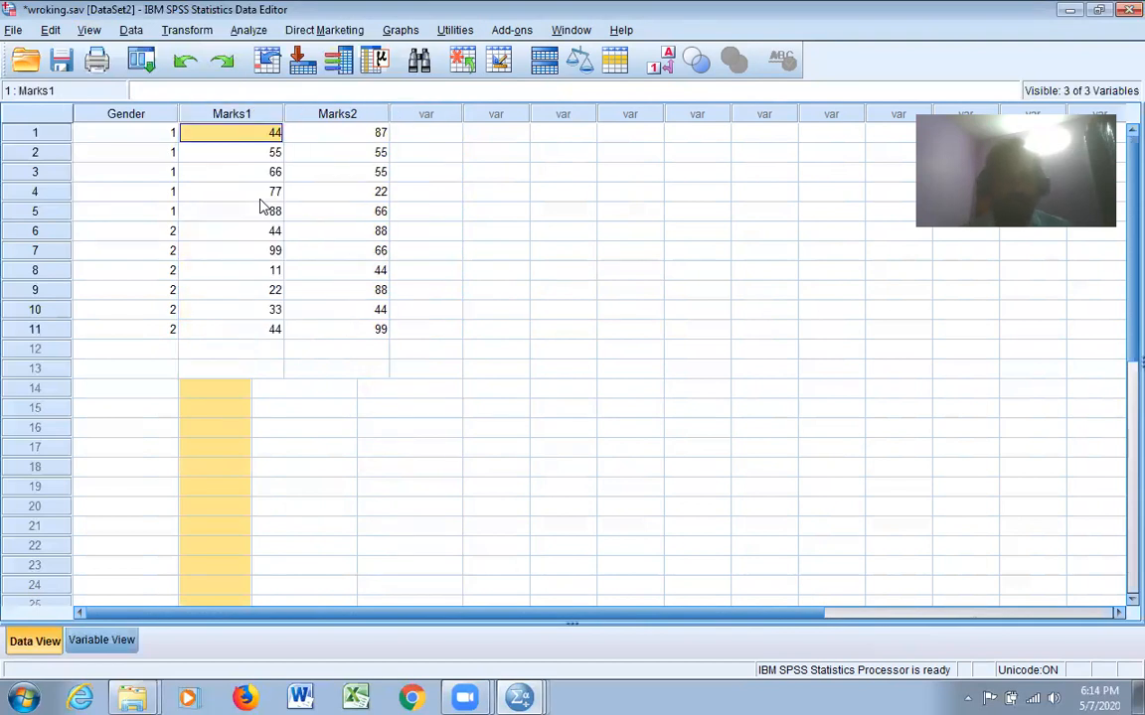
click(561, 309)
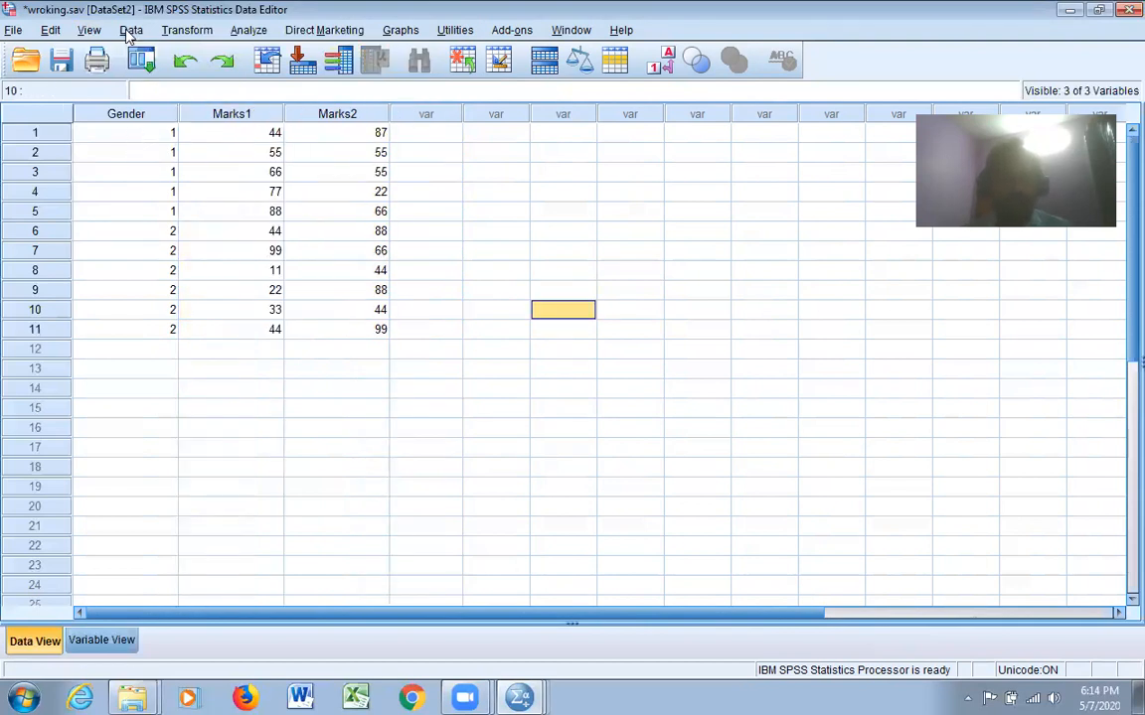
Turn on the display of value labels in the data grid
click(89, 30)
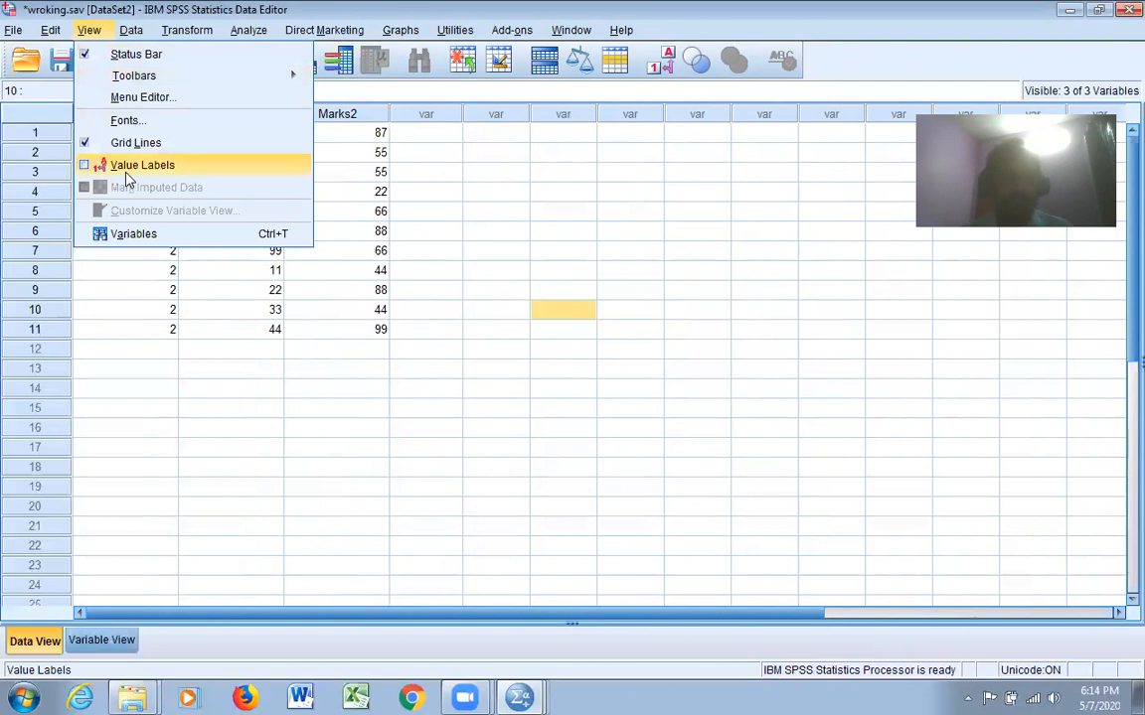
click(127, 165)
click(132, 135)
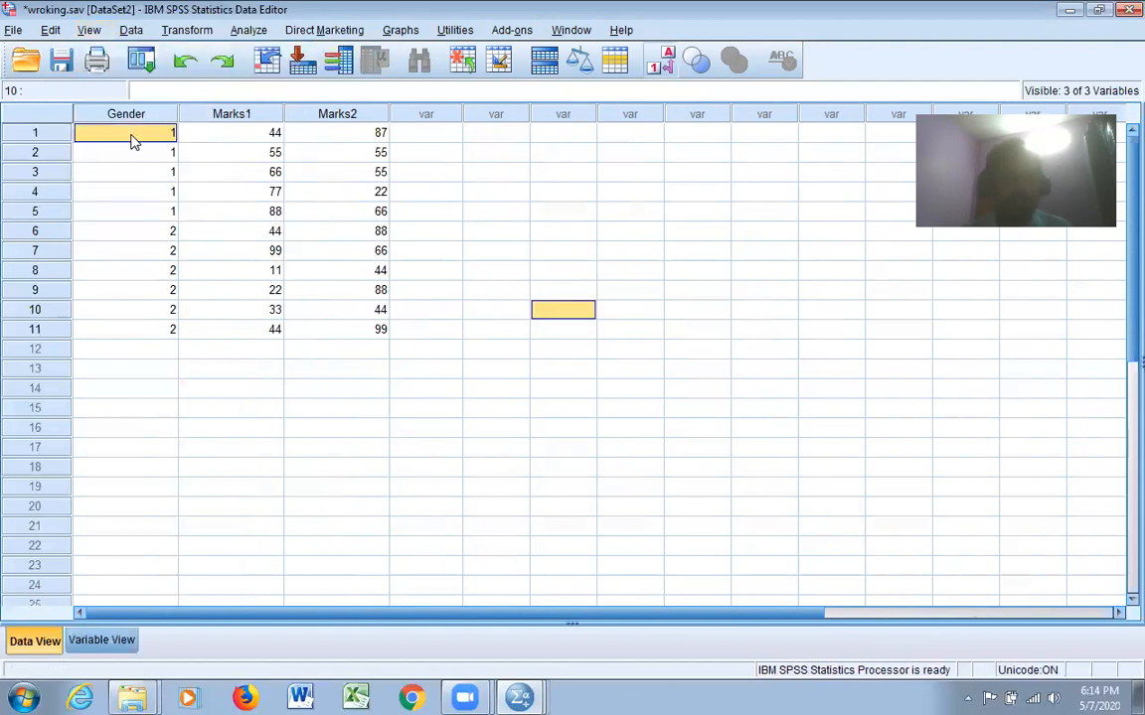
In the variable definitions, label the Gender variable as Gender, Marks1 as Marks, and Marks2 as Marks1
click(103, 642)
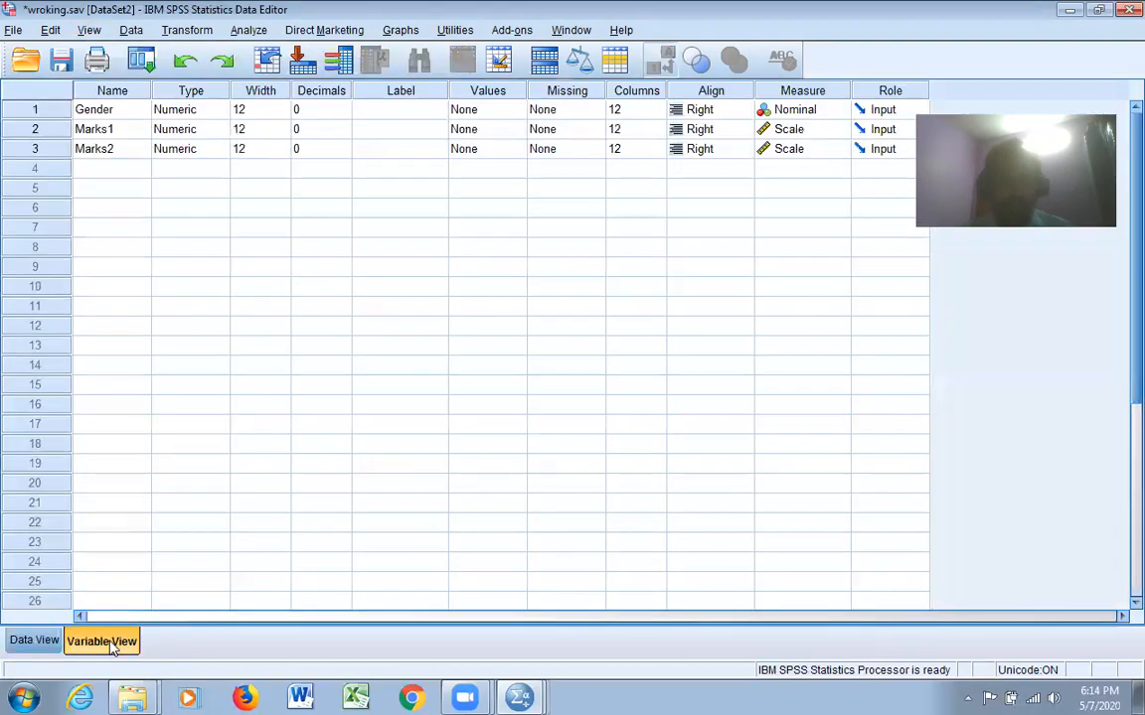
click(409, 112)
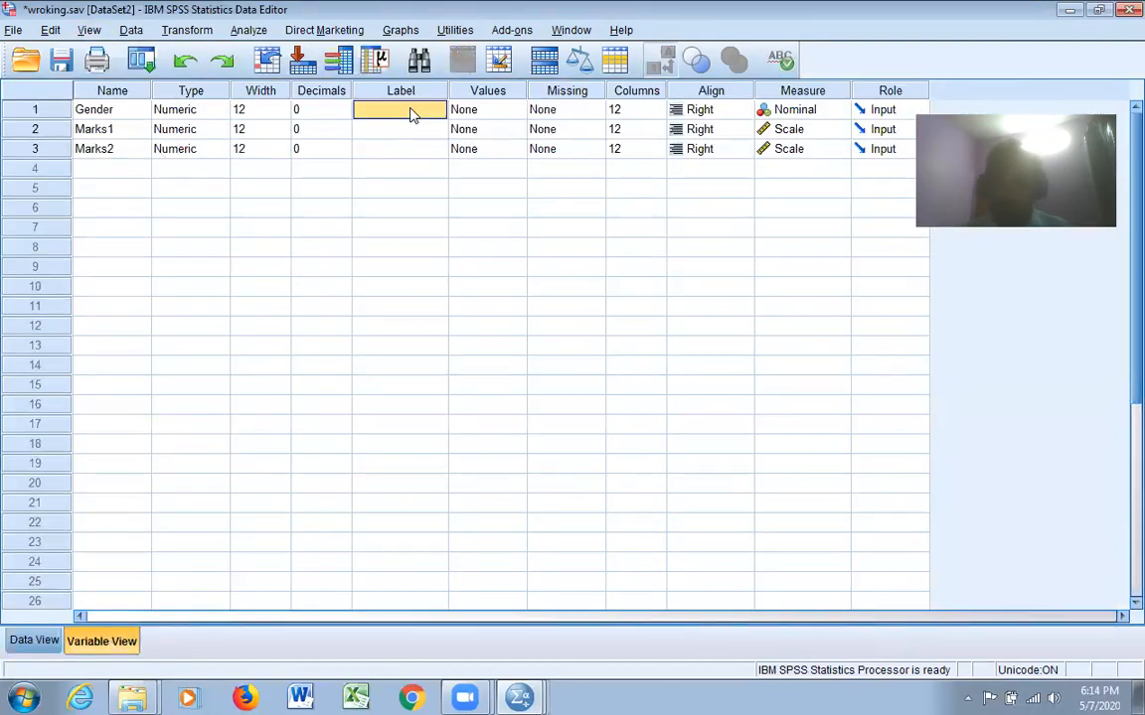
text(Gender)
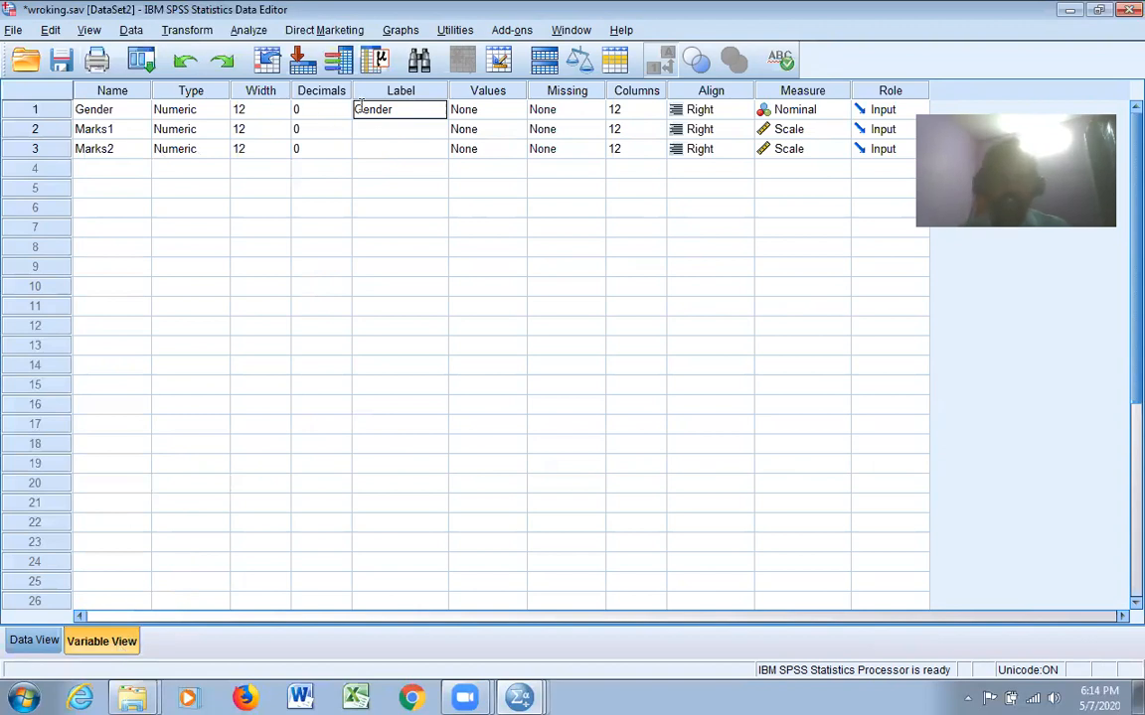
click(389, 136)
text(Marks)
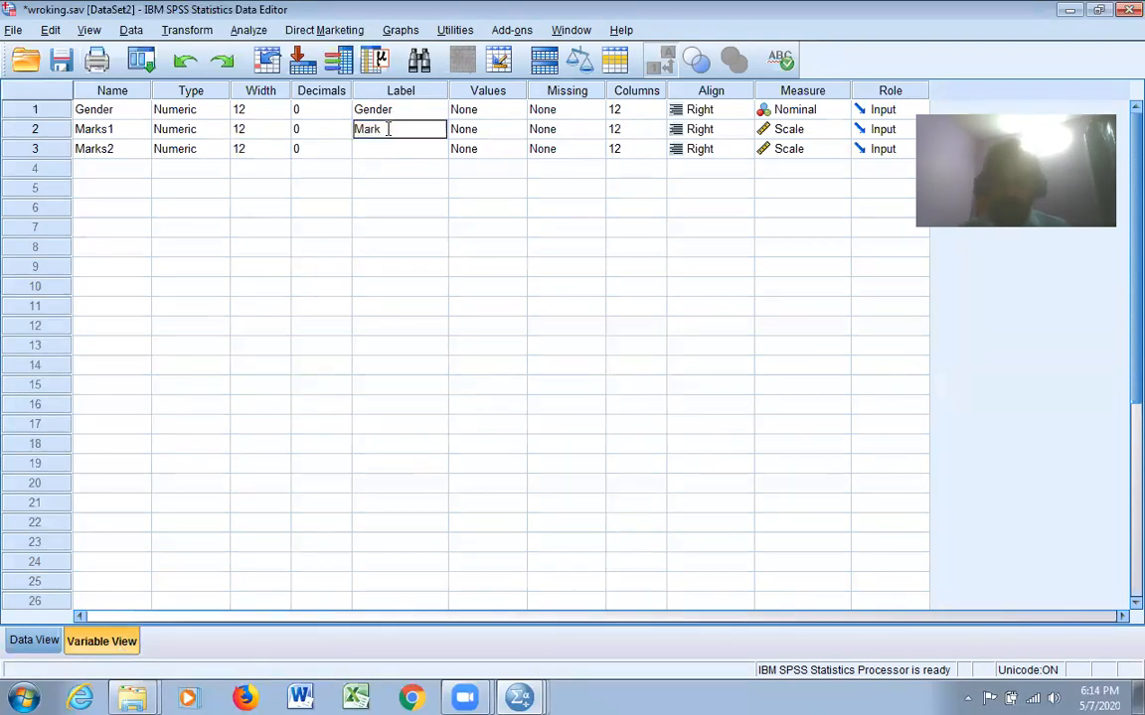
click(413, 156)
text(Marks)
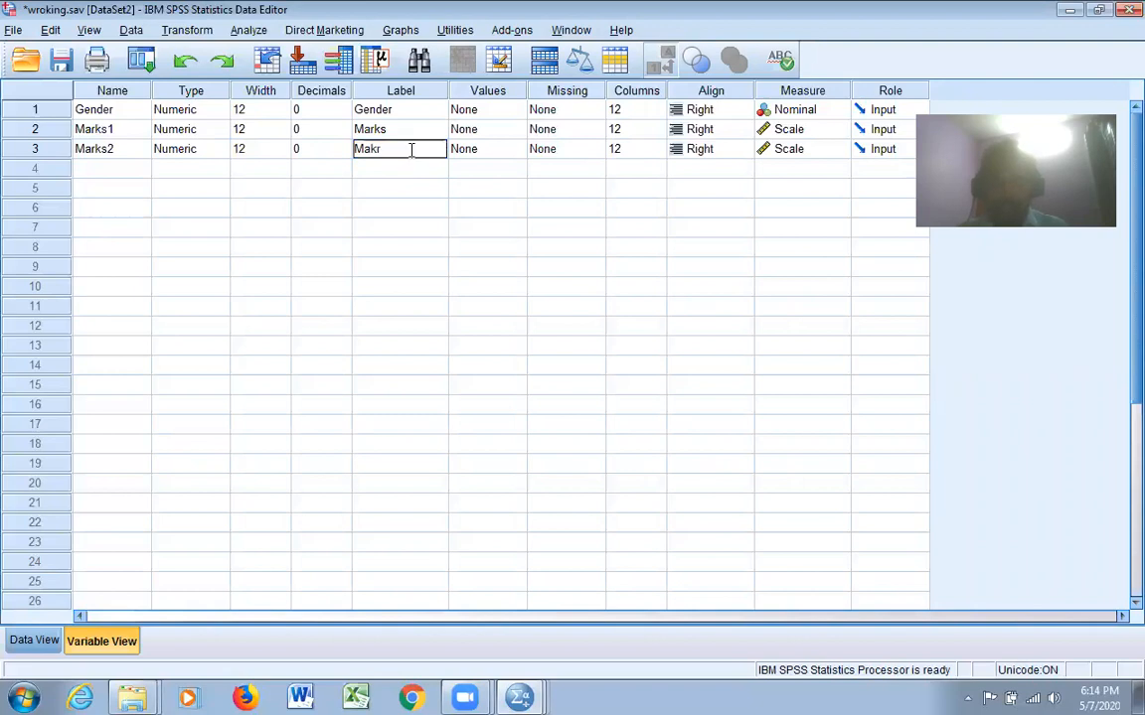
key(BackSpace)
key(BackSpace)
key(BackSpace)
text(1)
key(Return)
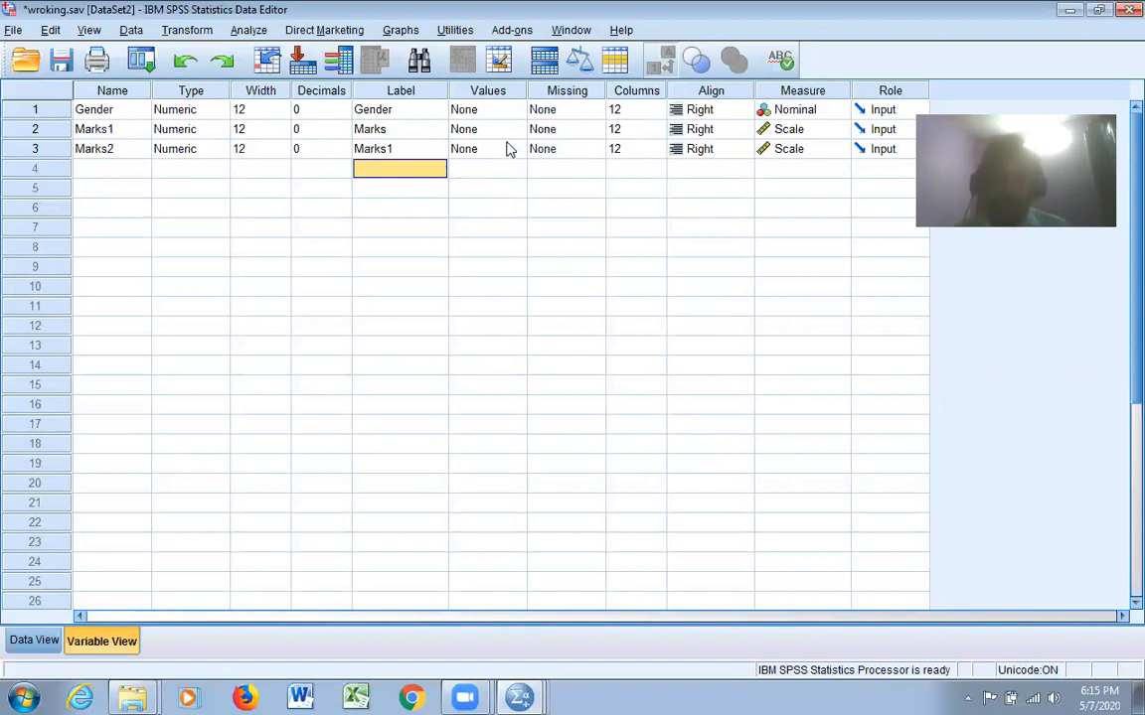
Open the value labels of the Gender variable and add the label Male for value 1
click(502, 109)
click(515, 110)
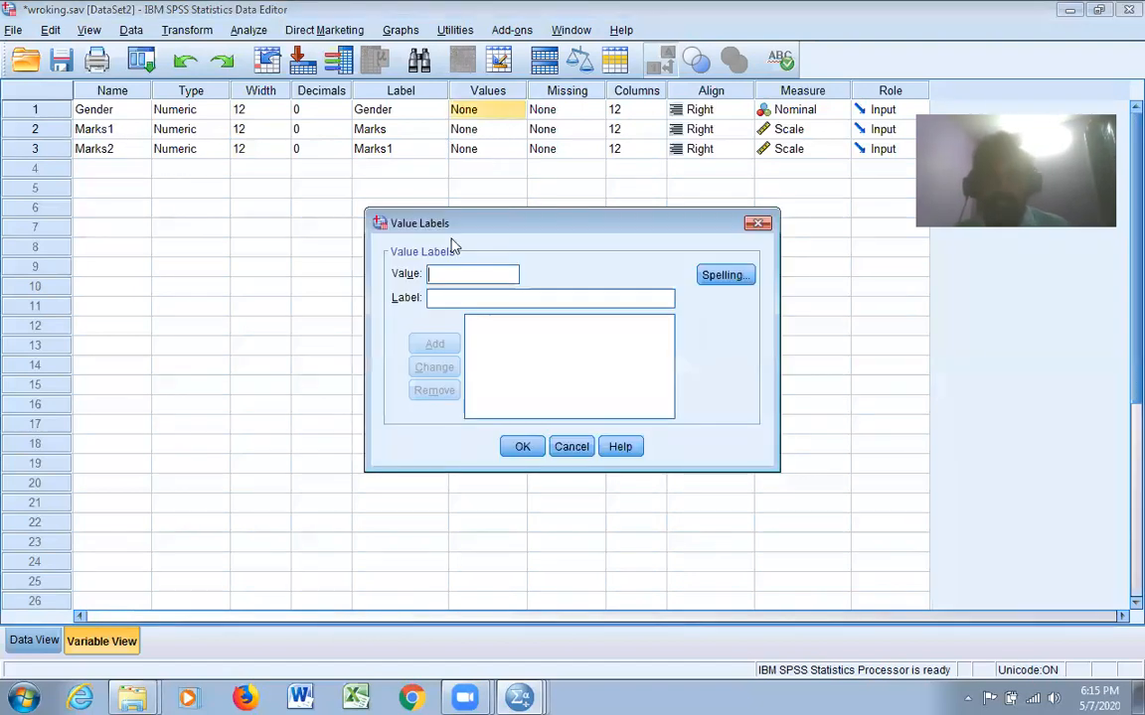
text(1)
click(458, 300)
text(Male)
click(437, 343)
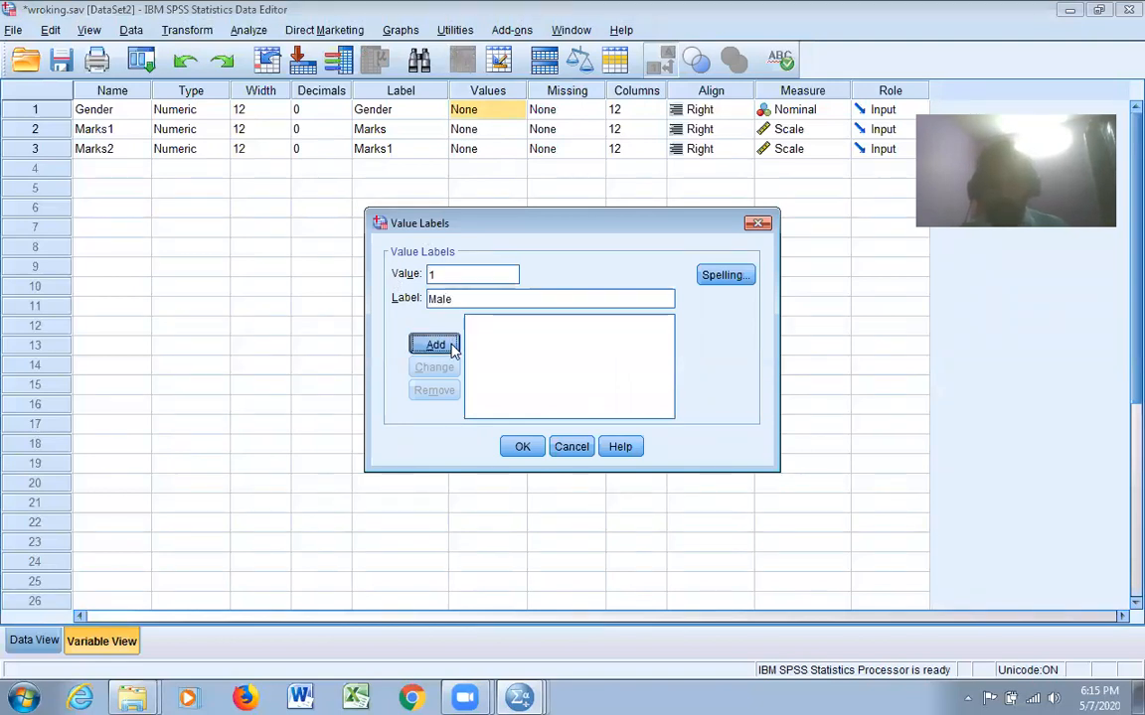
Add the label Female for value 2 of Gender and apply the value labels
text(2)
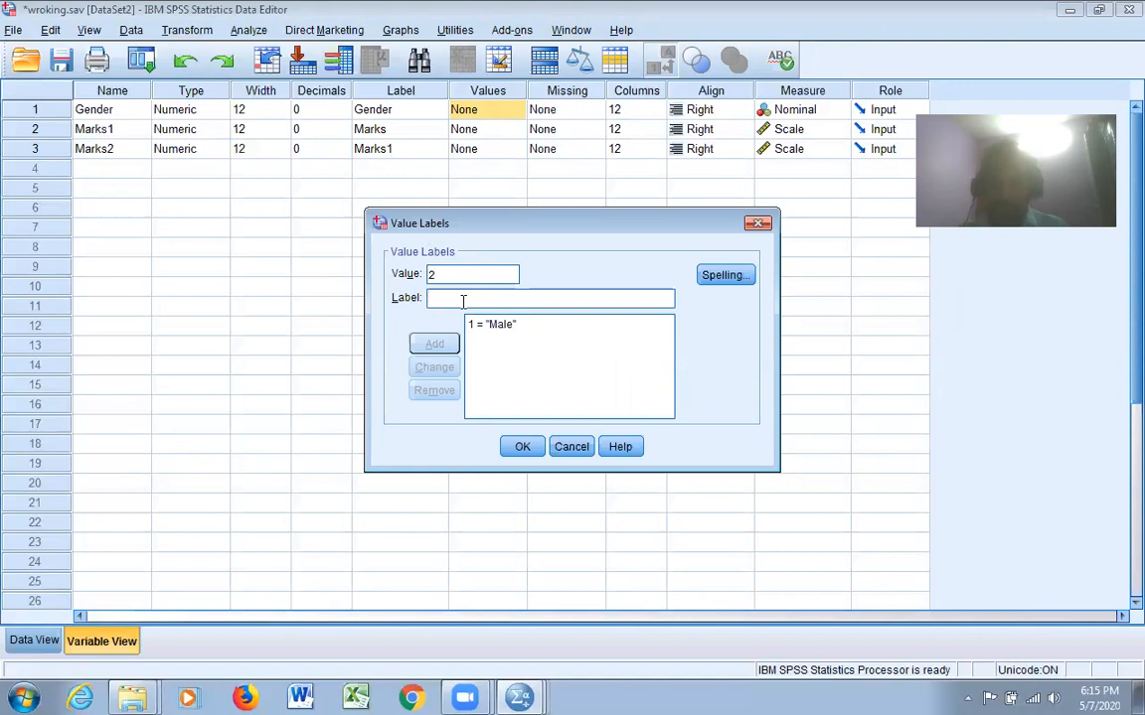
click(462, 301)
text(Female)
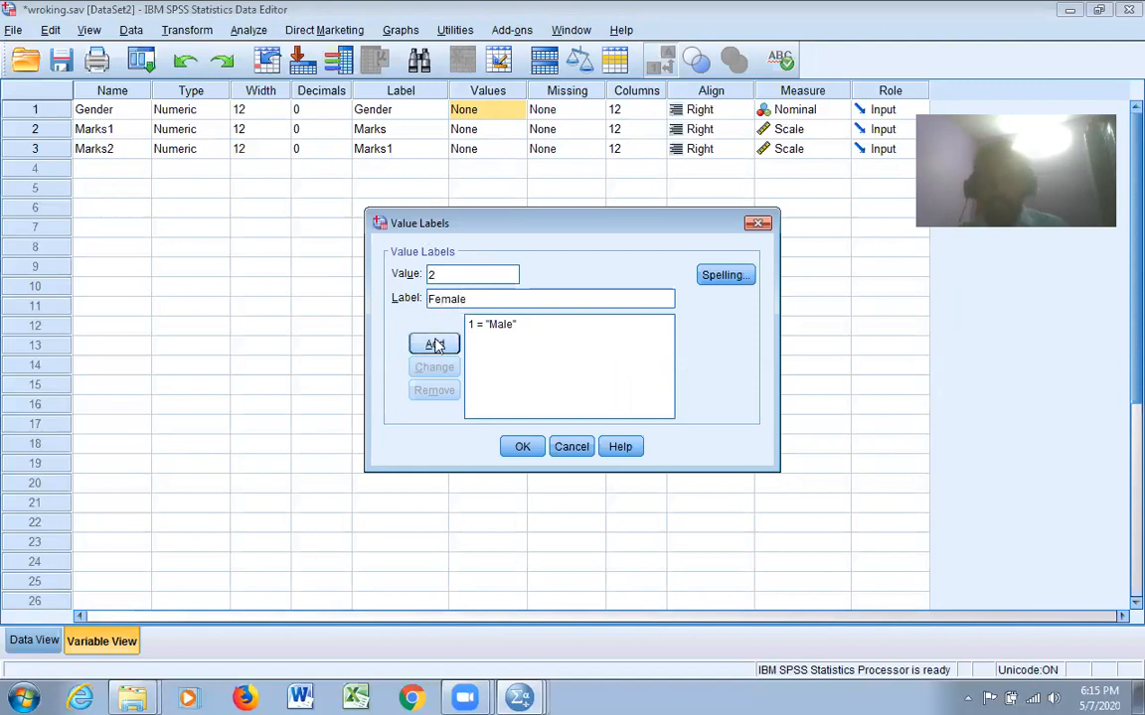
click(438, 344)
click(523, 447)
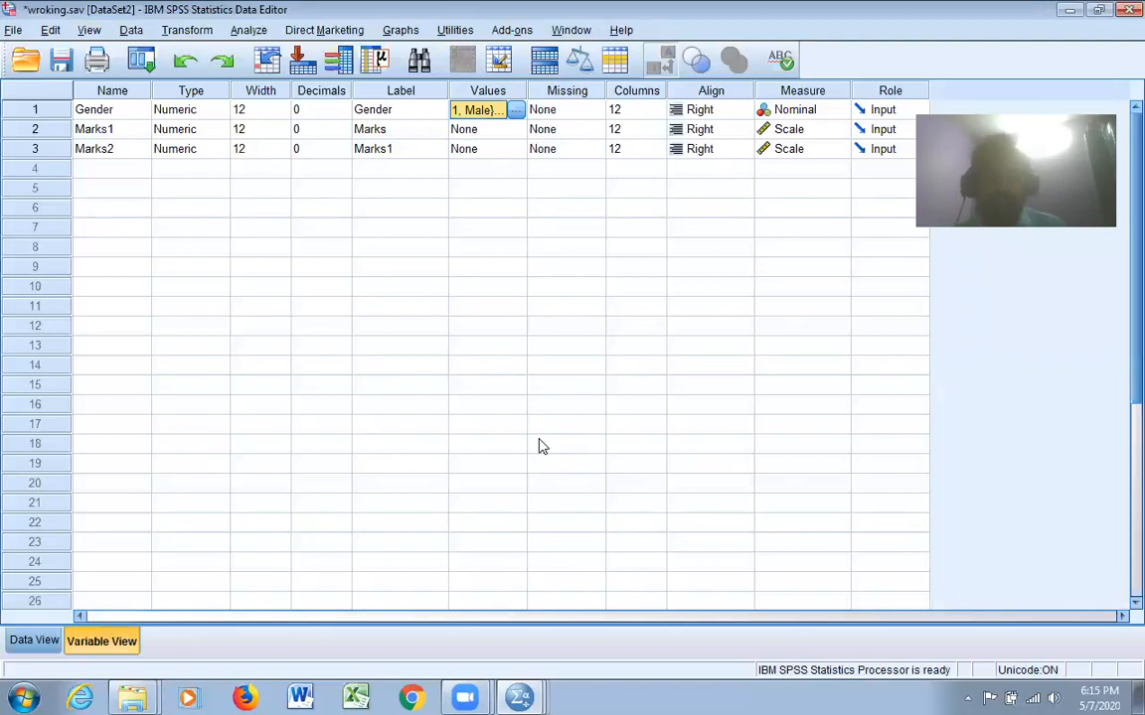
Reopen the Gender value labels to check the defined codes, and close the dialog
click(515, 110)
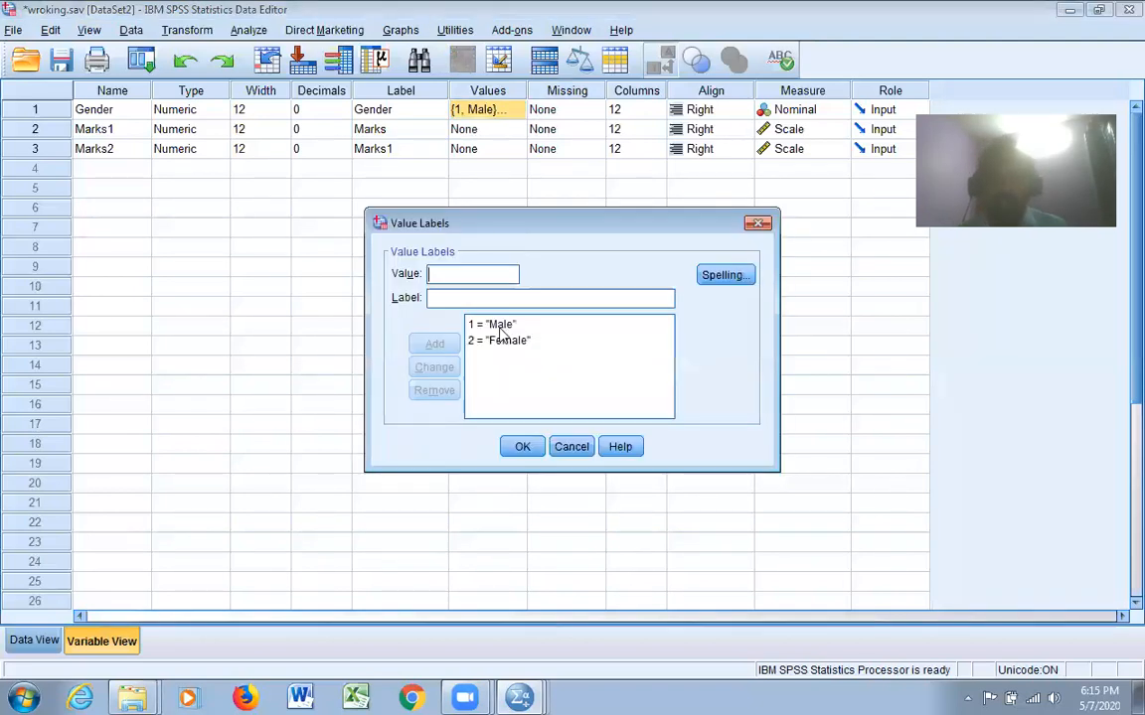
click(501, 356)
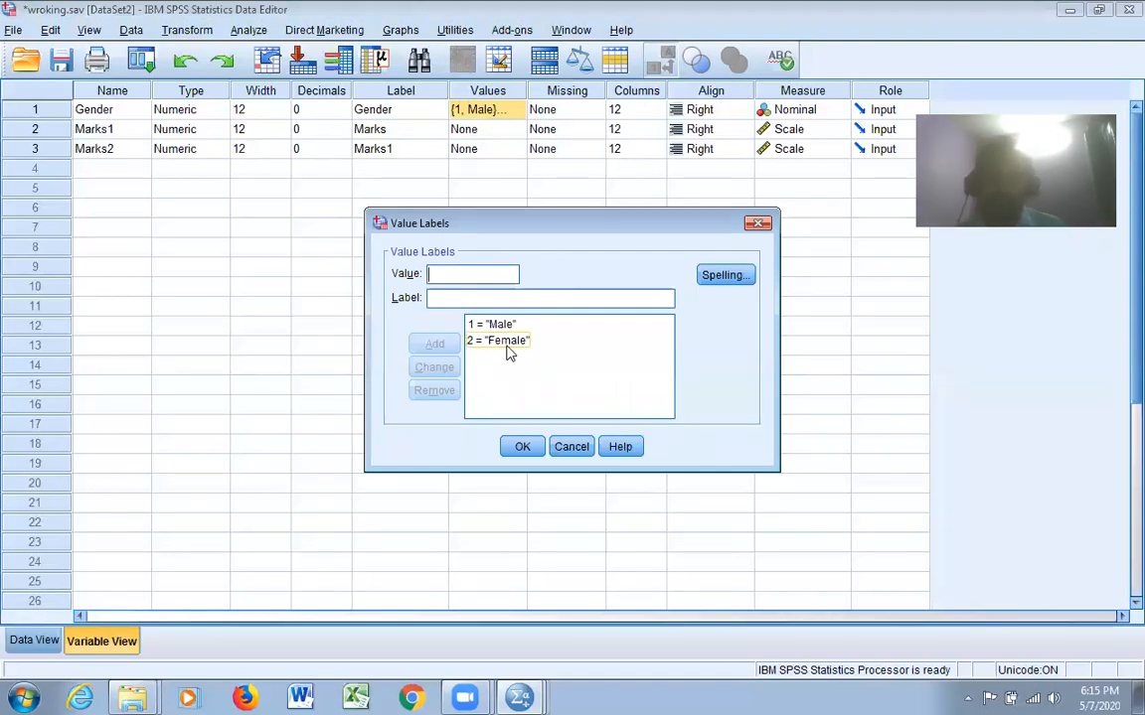
click(525, 446)
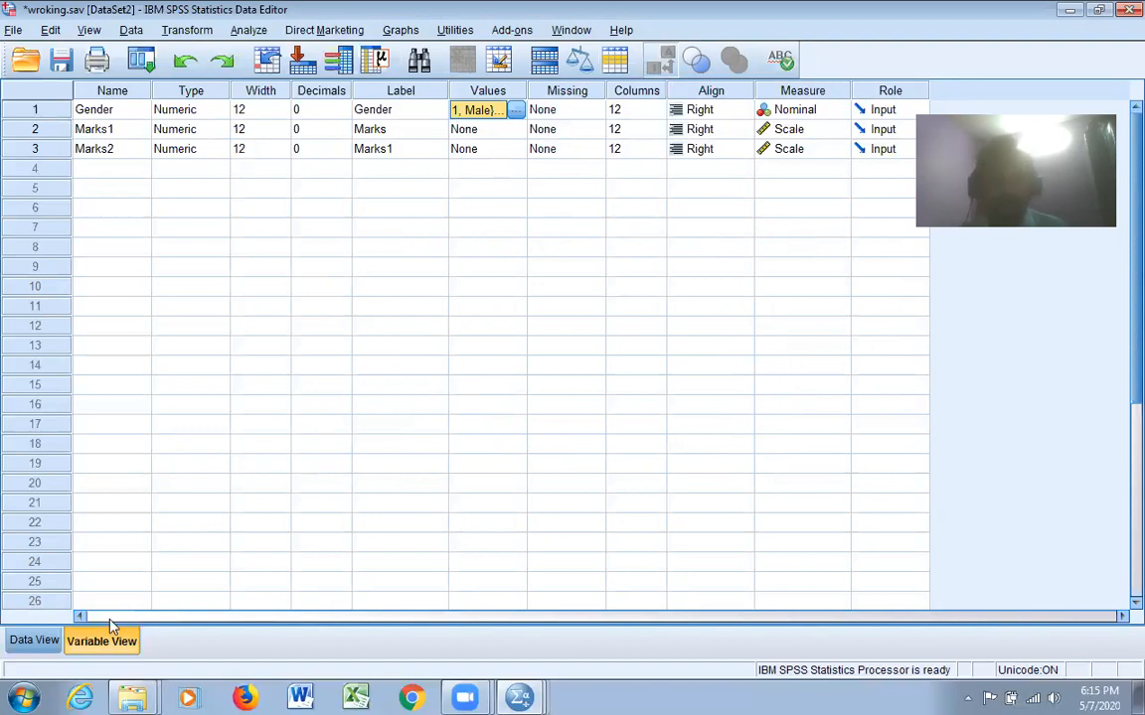
Return to the data grid and compare Gender with value labels hidden and shown, leaving the labels displayed
click(32, 640)
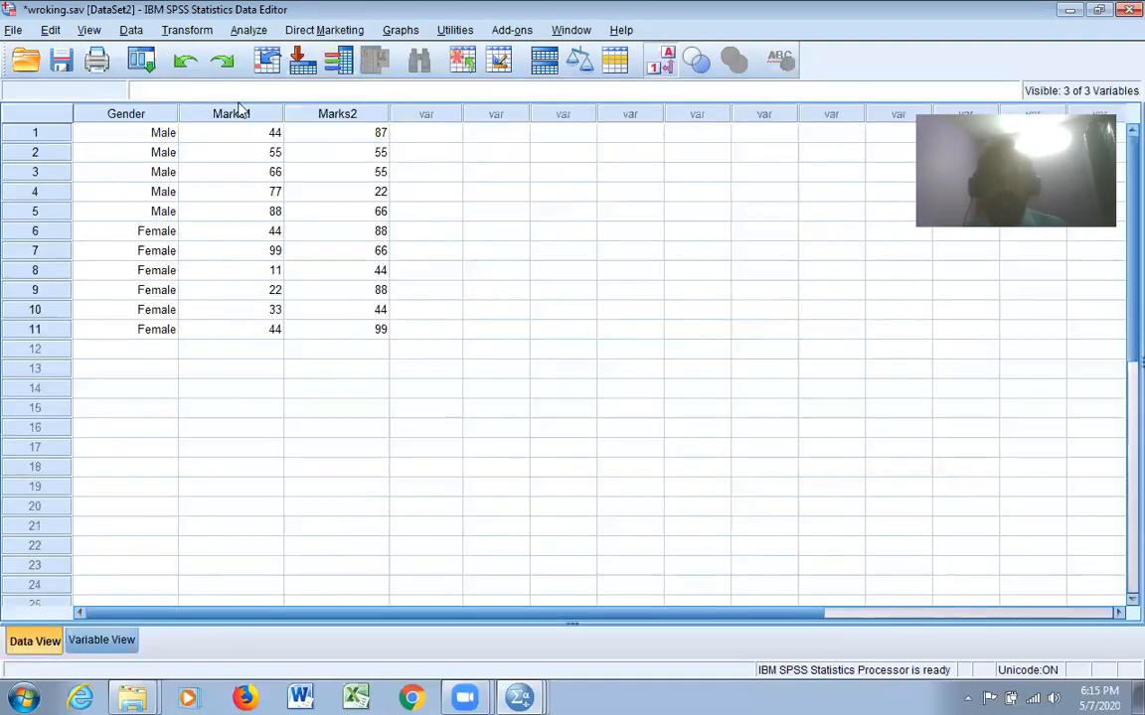
click(89, 30)
click(127, 162)
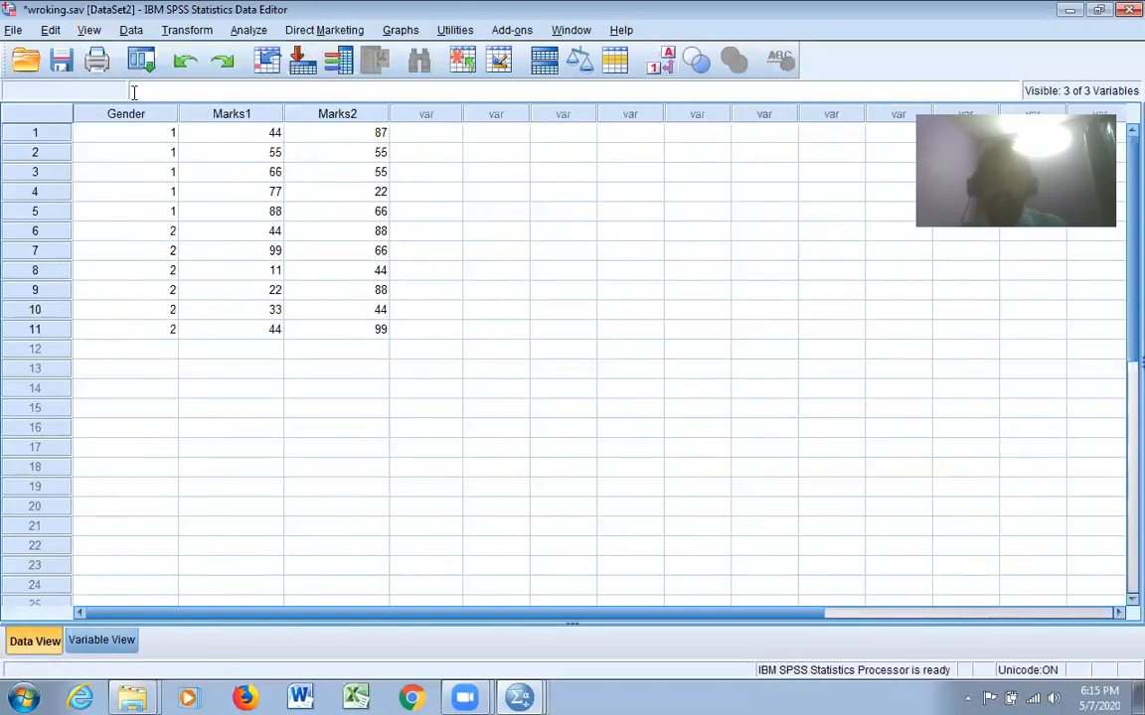
click(125, 30)
mouse_move(89, 30)
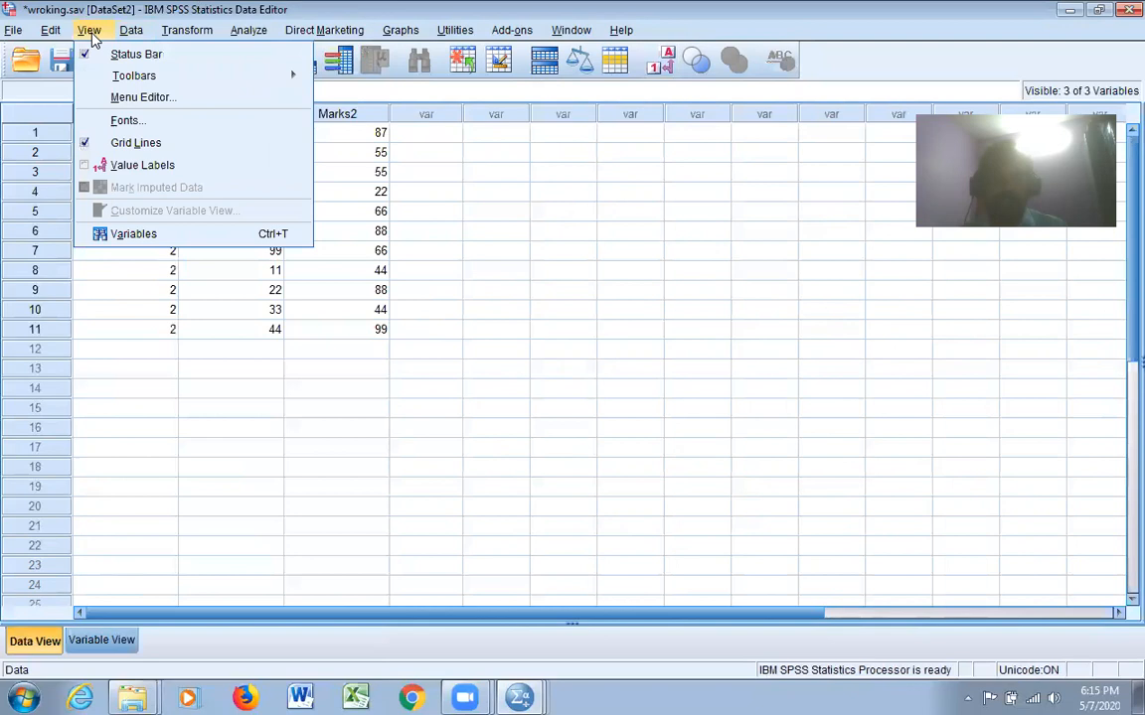
click(124, 166)
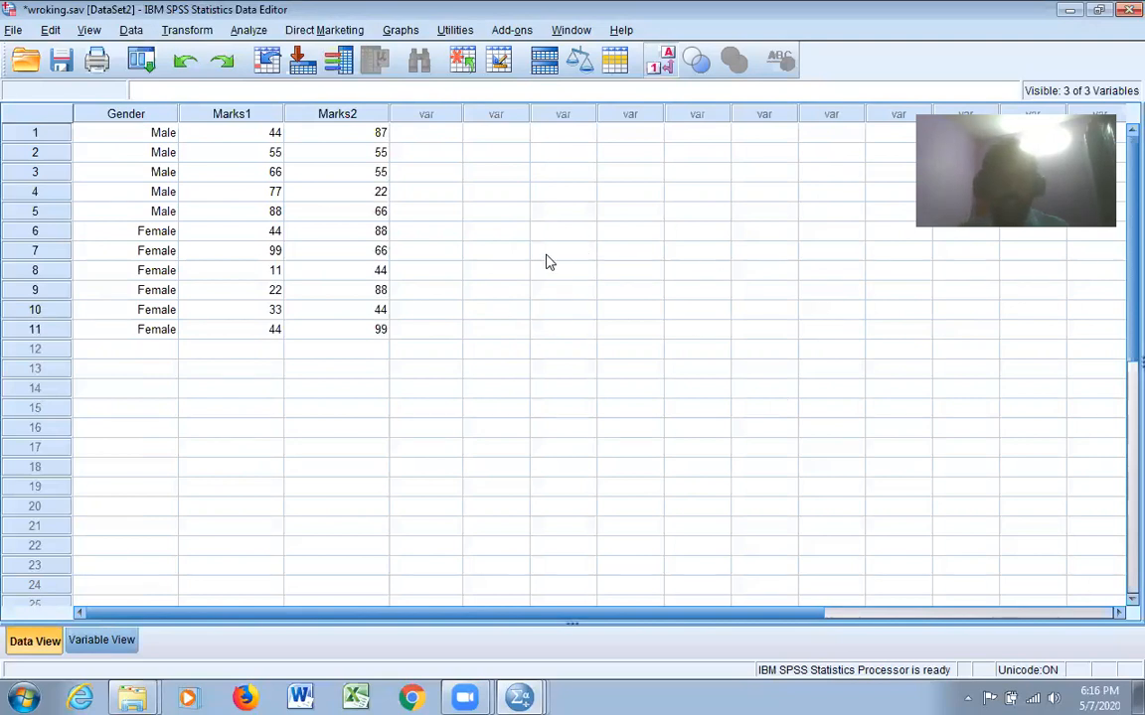
Save the changes to the wroking.sav dataset
click(503, 331)
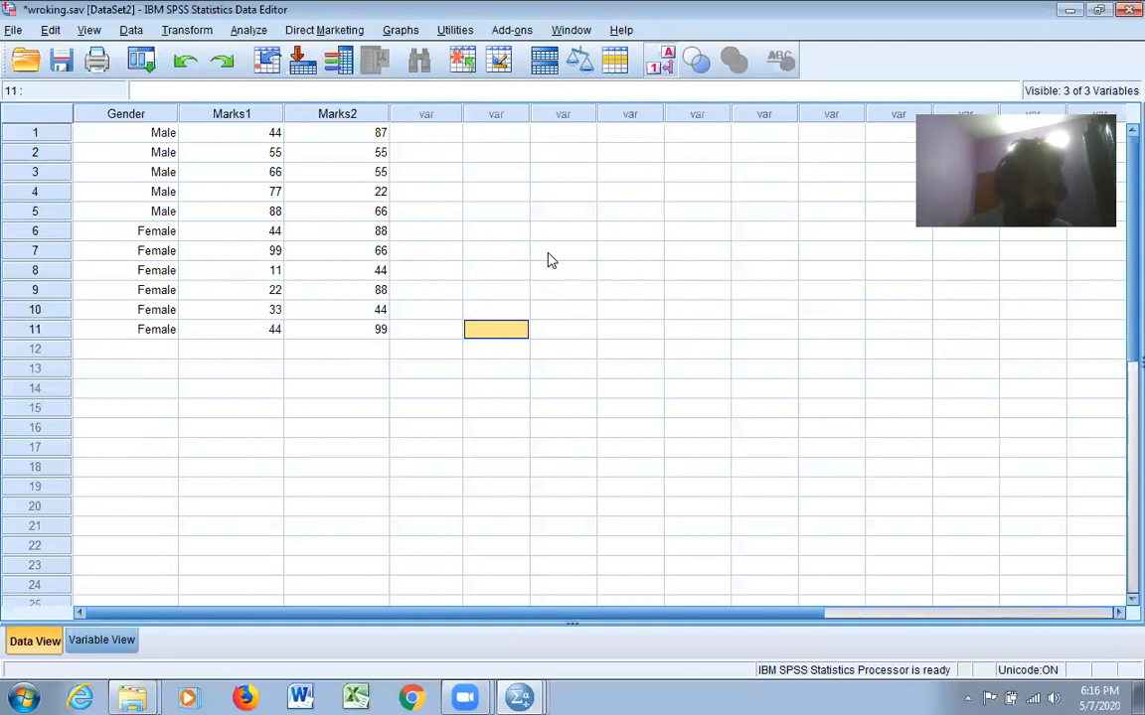
click(561, 214)
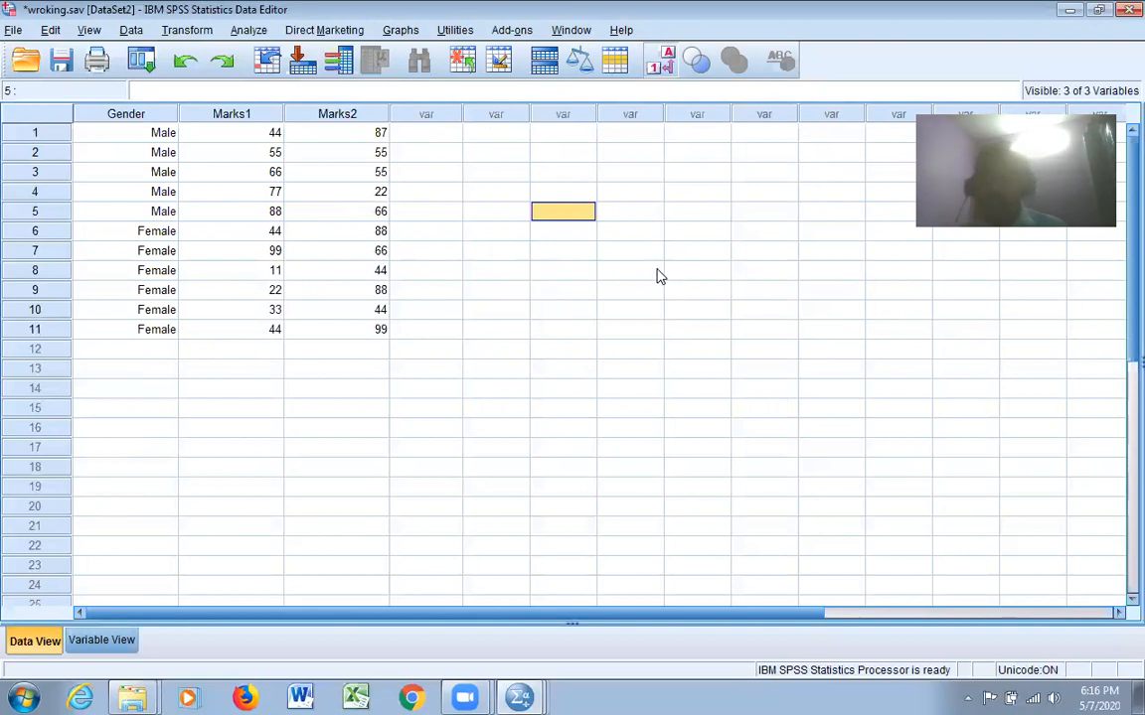
click(13, 29)
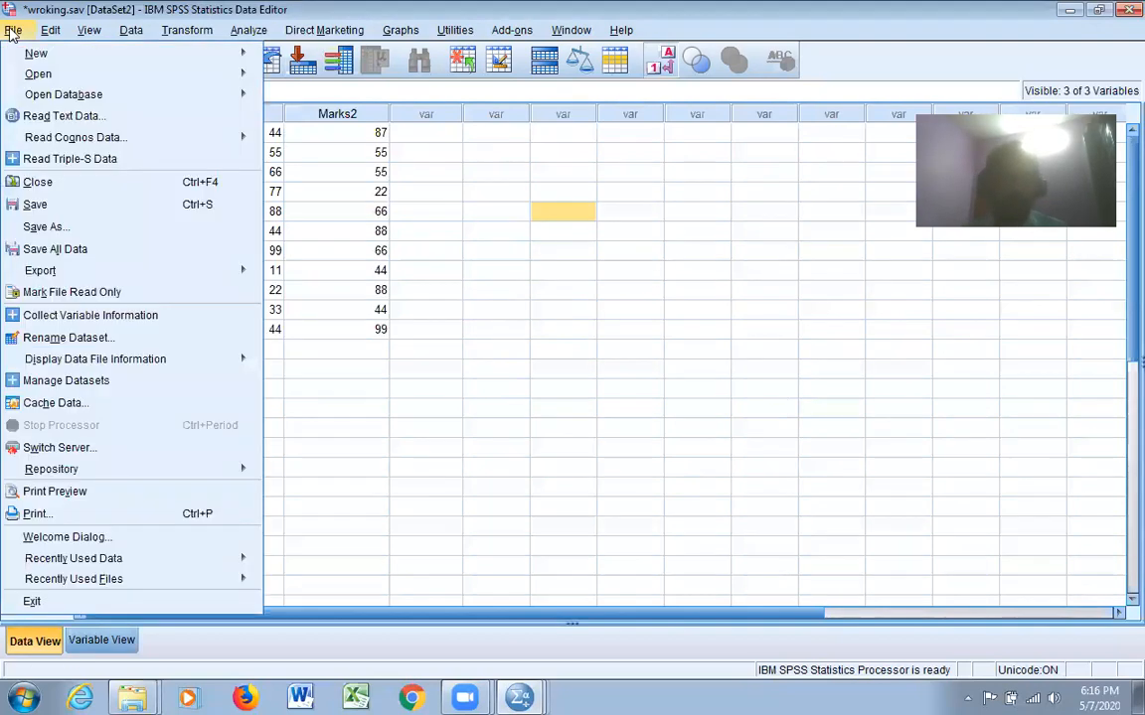
click(55, 206)
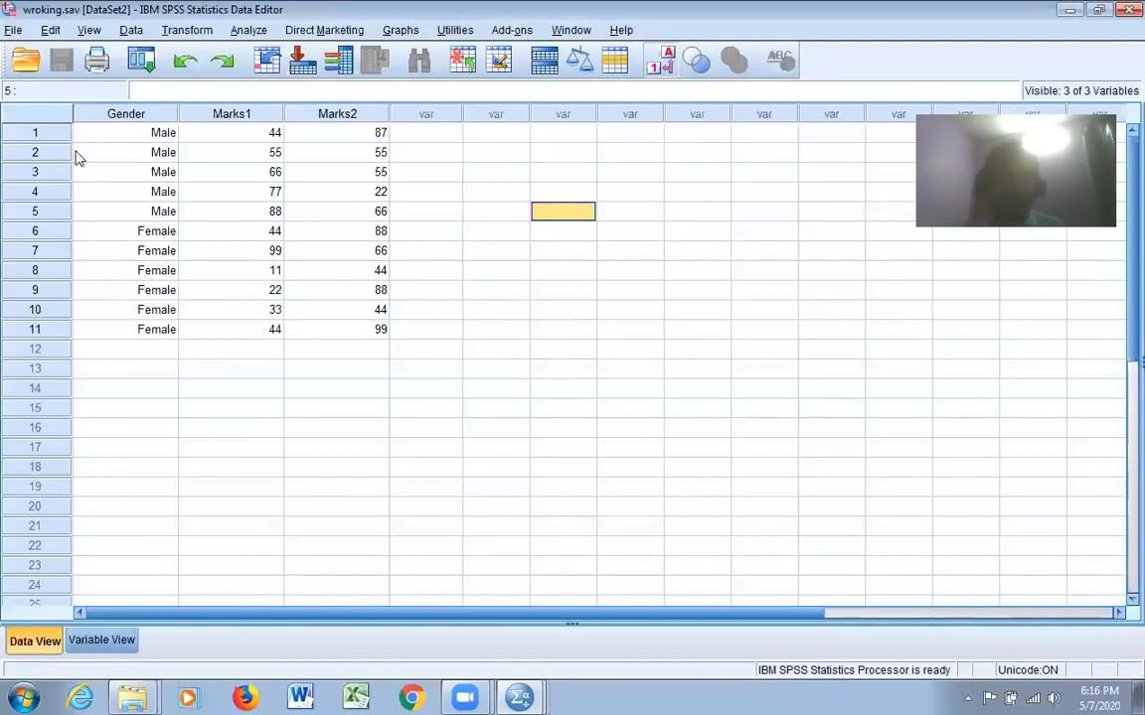
Exit SPSS without saving the output document or the untitled DataSet1 dataset
click(13, 31)
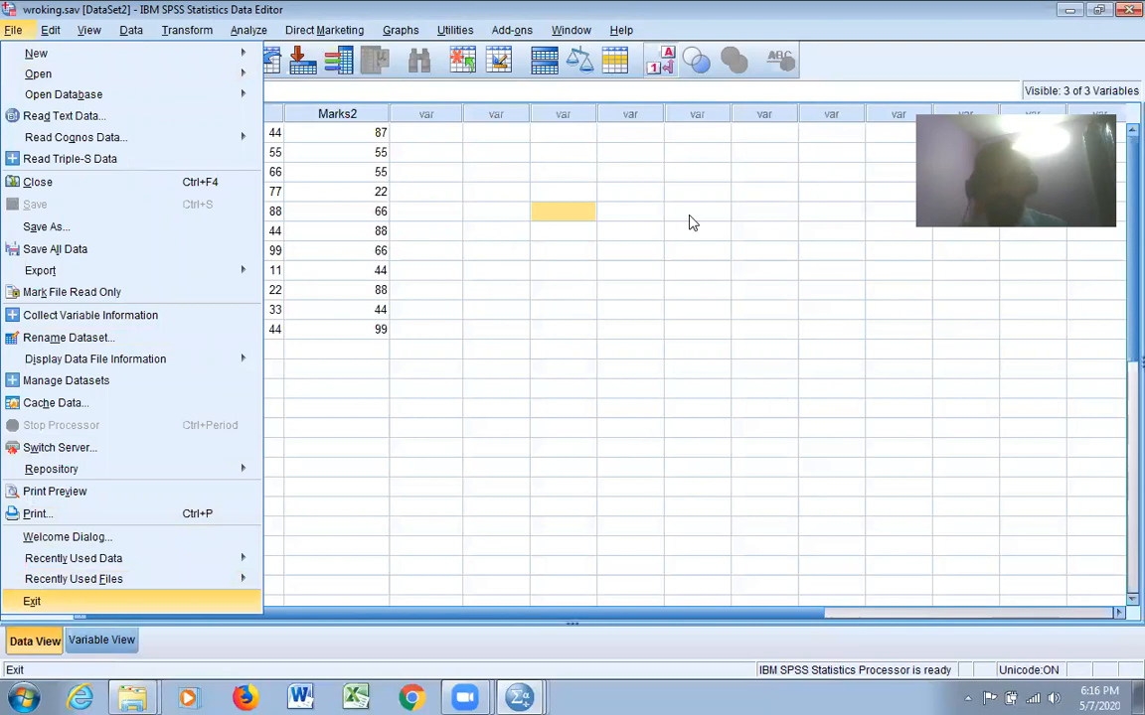
key(Return)
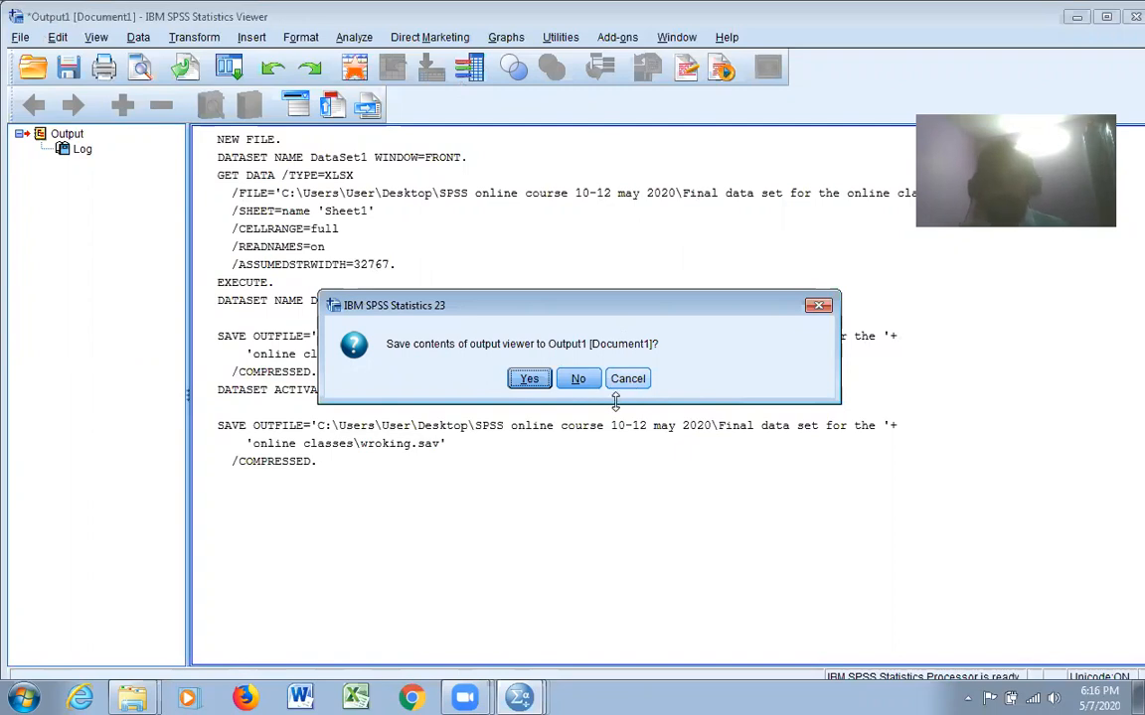
click(580, 380)
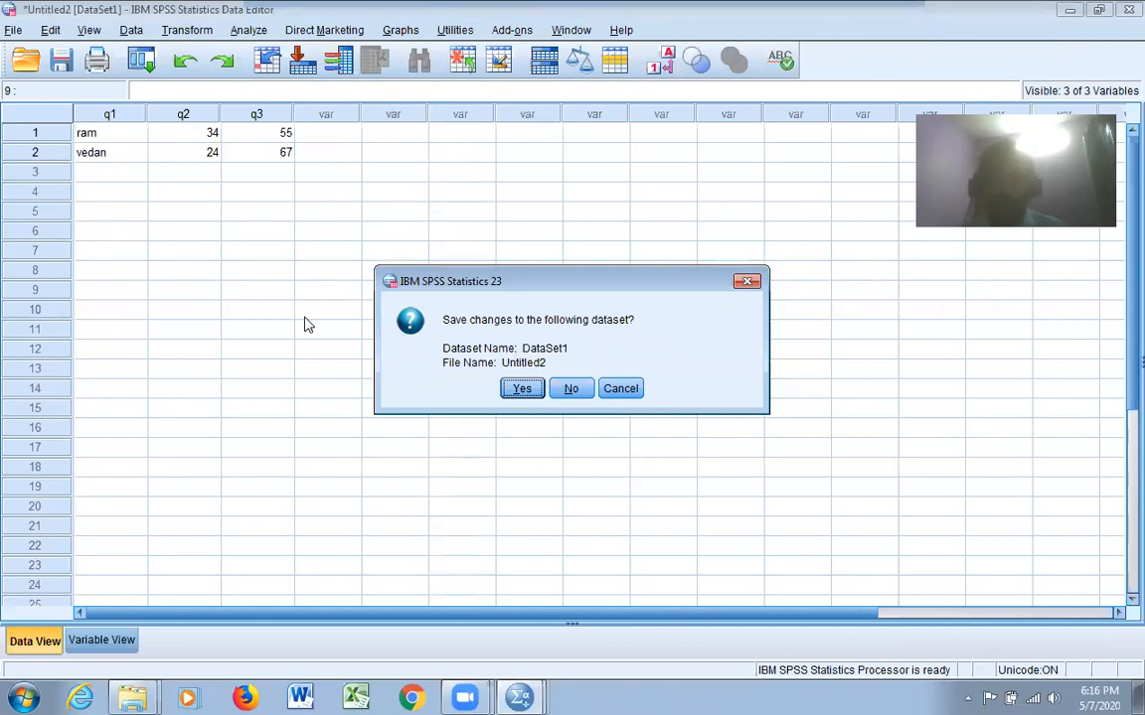
click(577, 392)
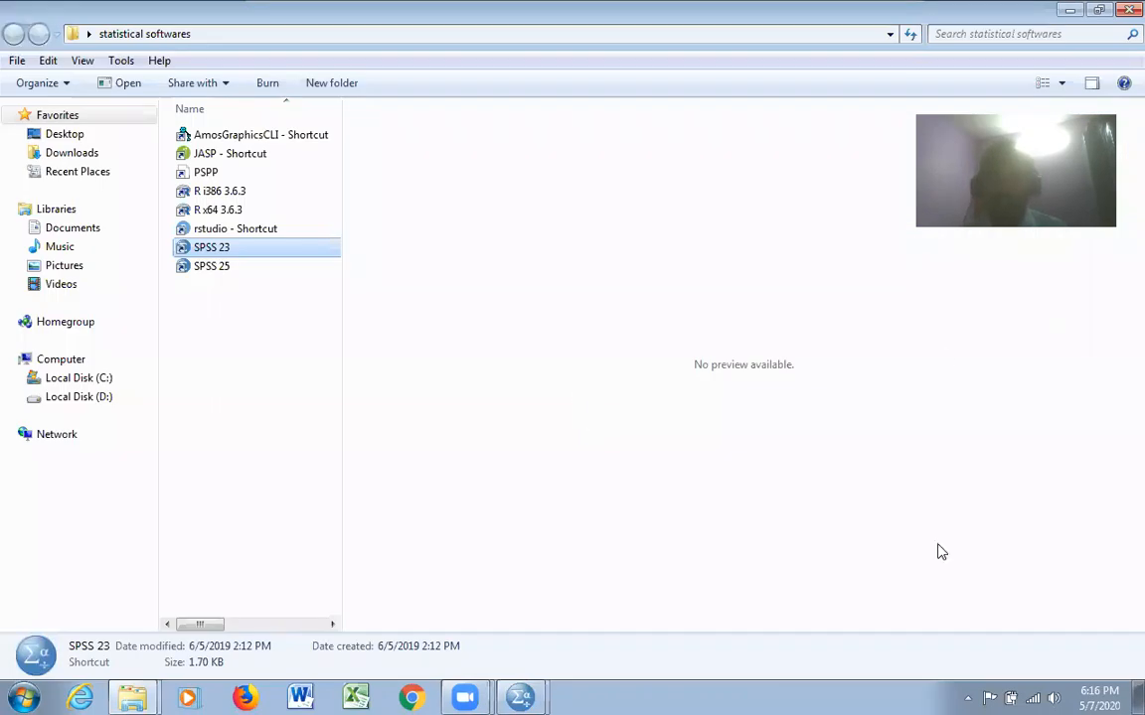
Switch to the other open SPSS windows and bring up the empty Untitled2 dataset in the Data Editor
mouse_move(523, 689)
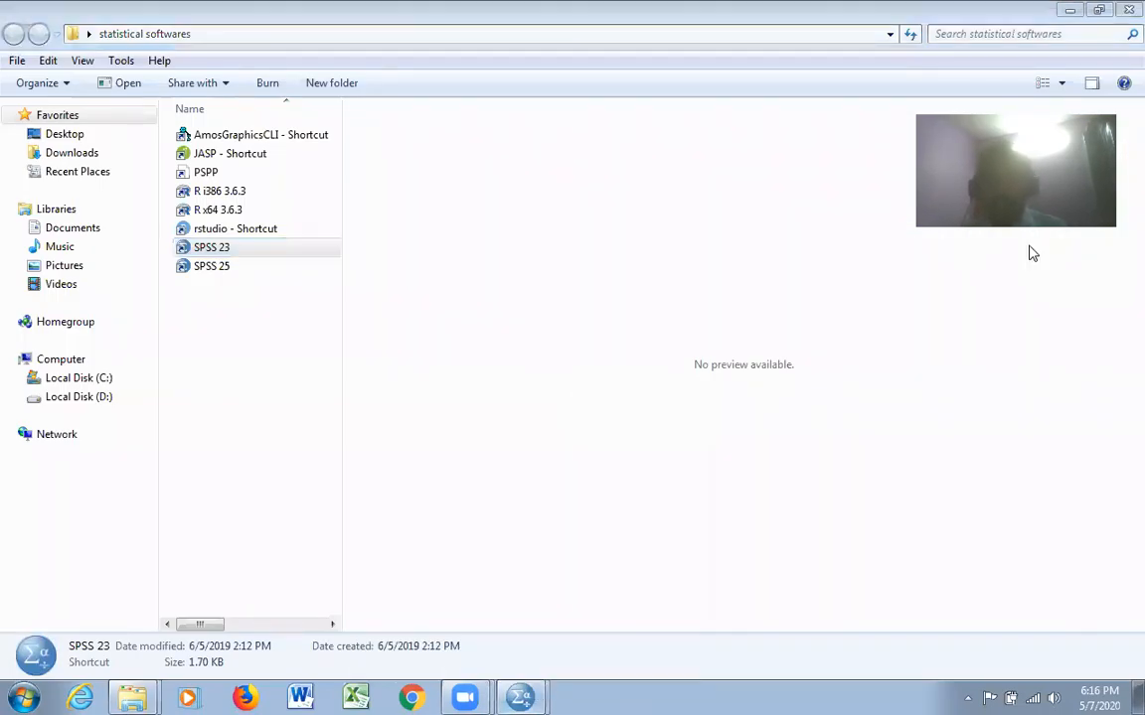
click(586, 388)
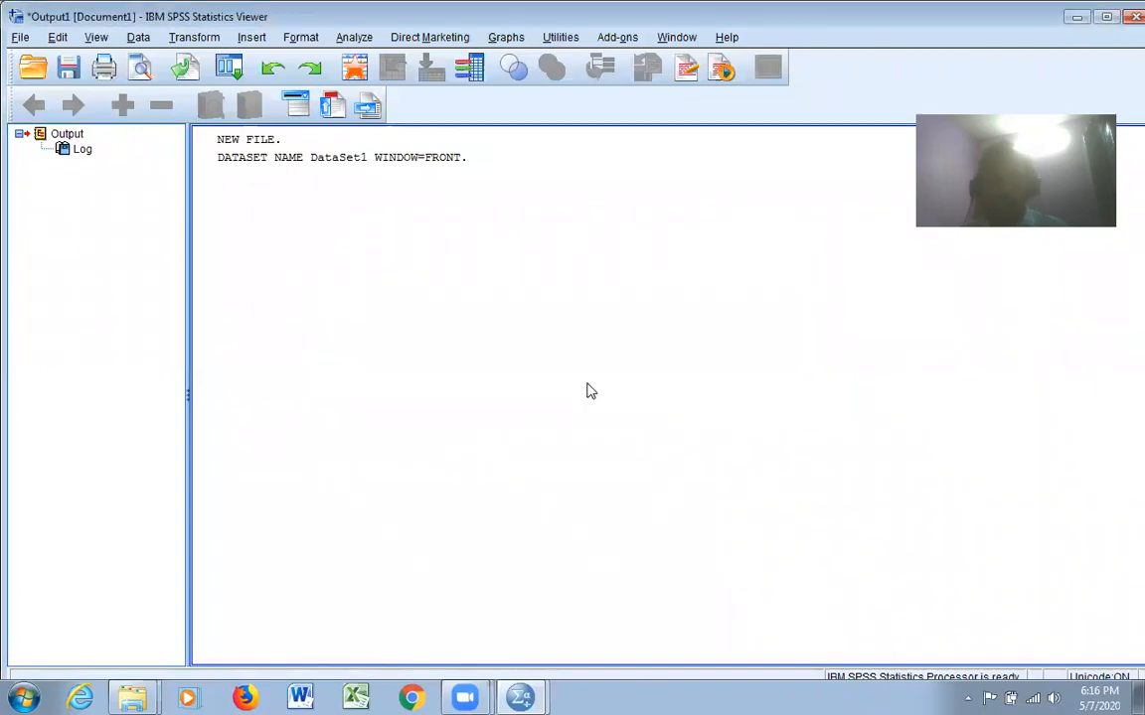
mouse_move(527, 696)
click(532, 660)
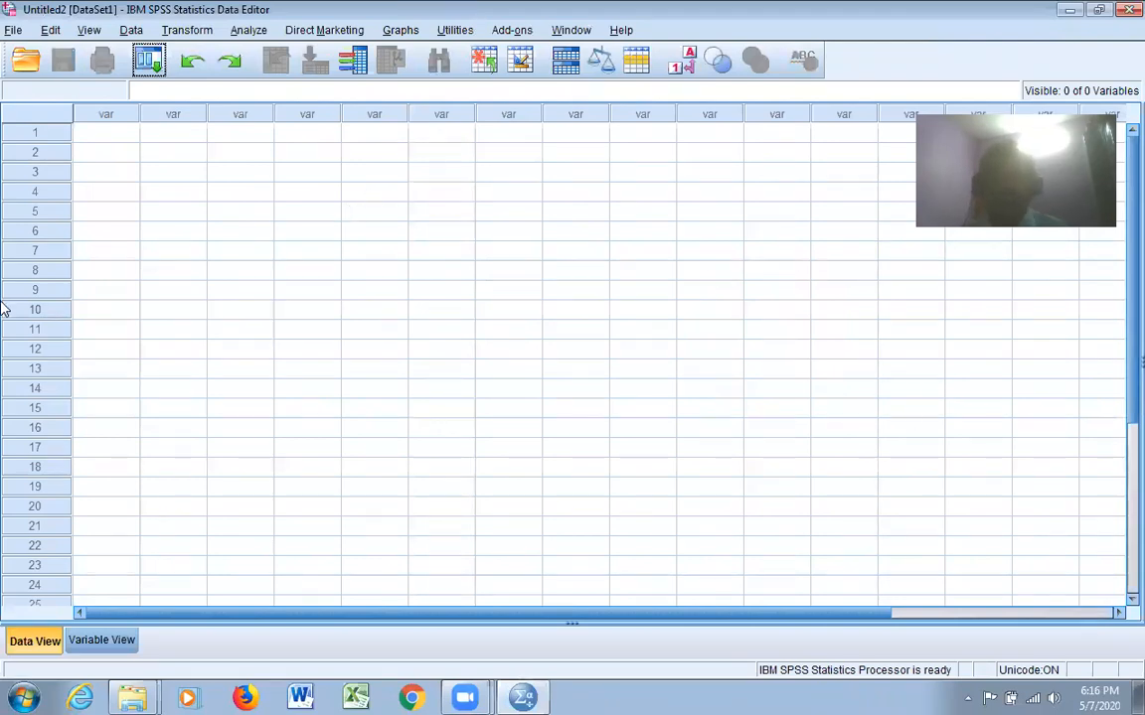
Open wroking.sav from Final data set for the online classes, inside the desktop folder SPSS online course 10-12 may 2020
click(13, 30)
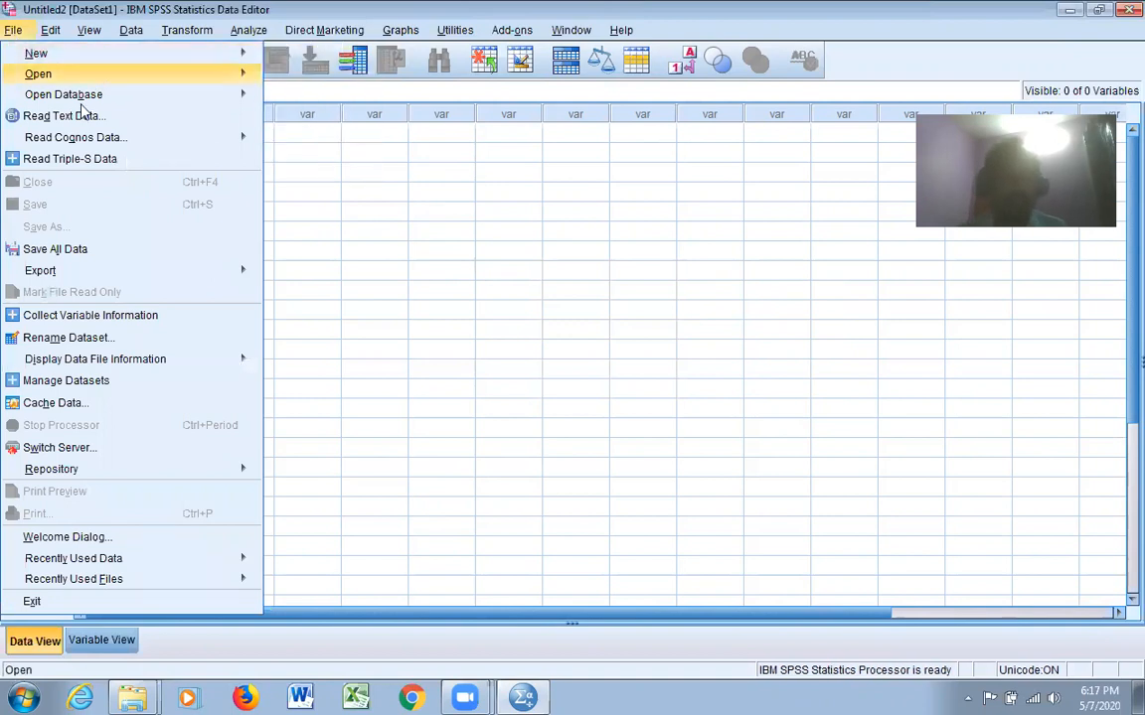
mouse_move(242, 76)
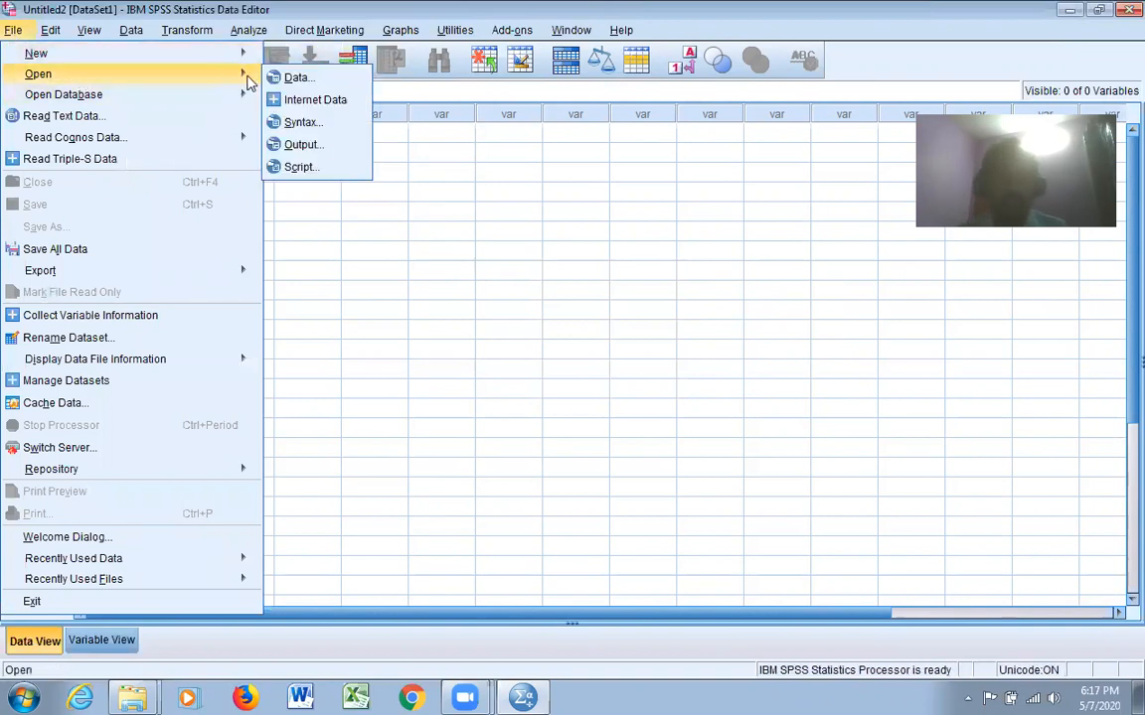
click(299, 80)
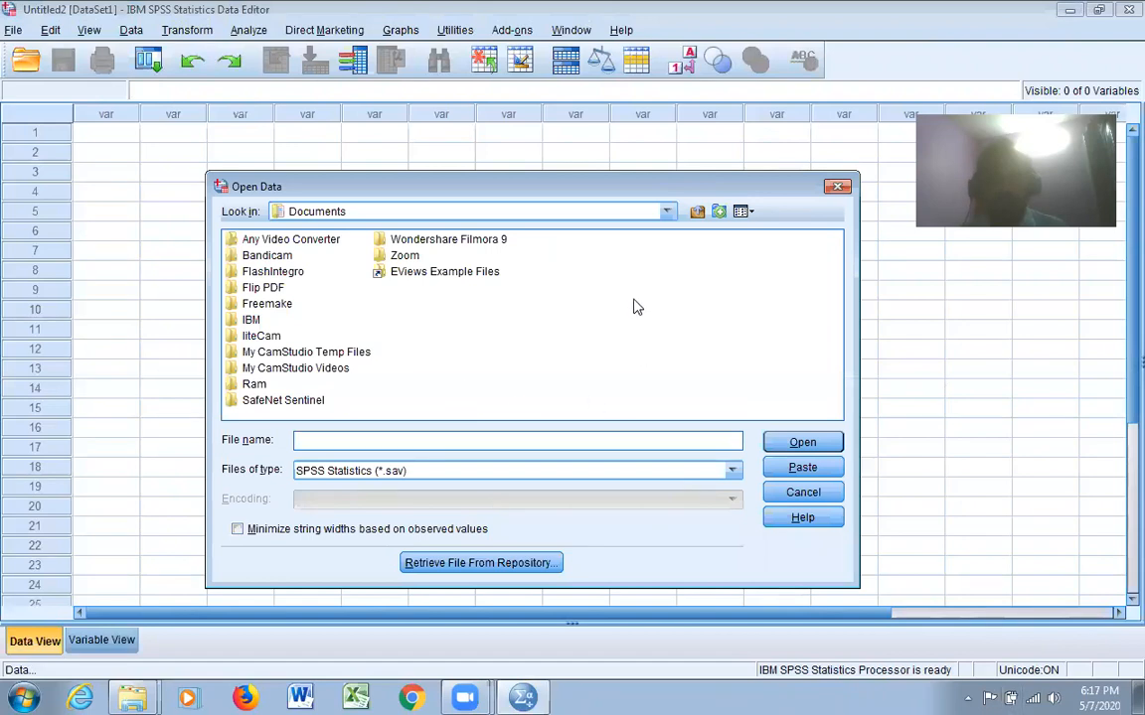
click(666, 212)
scroll(467, 273, up, 2)
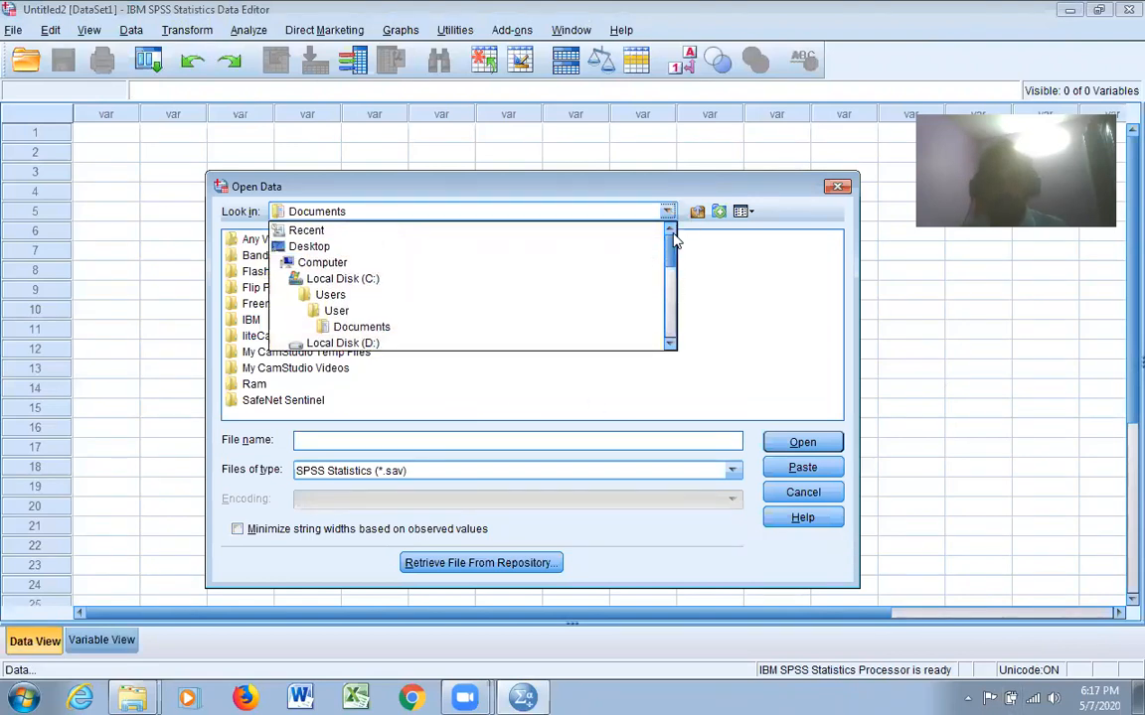
click(476, 247)
double_click(675, 303)
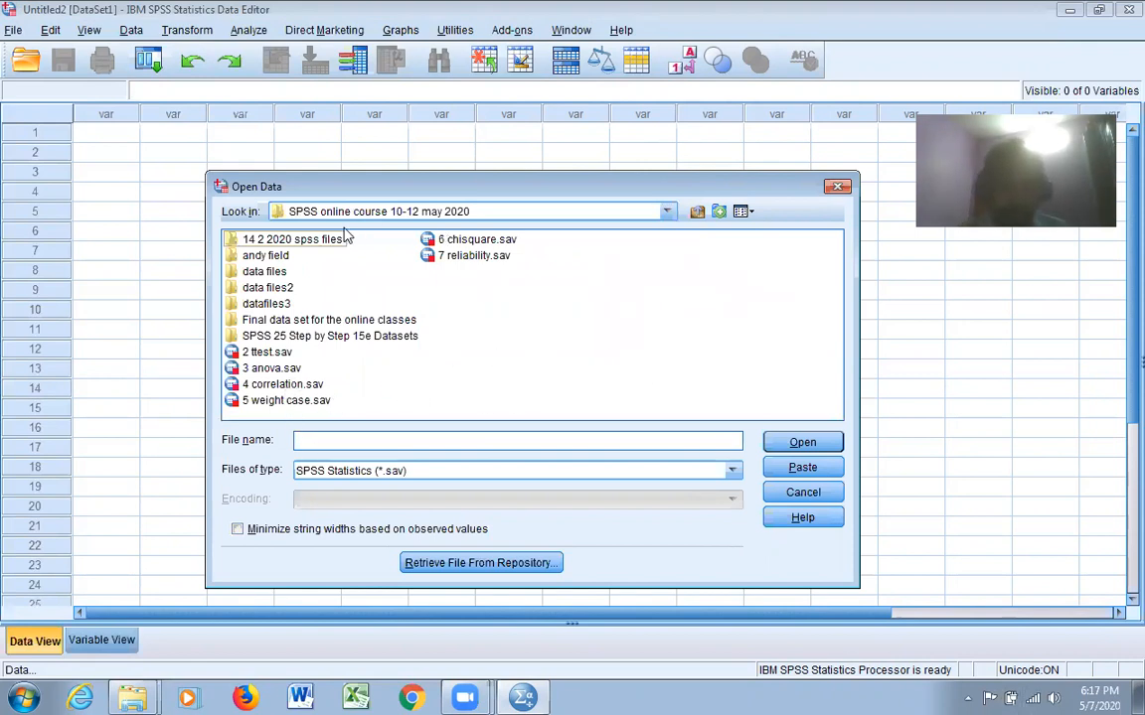
double_click(312, 321)
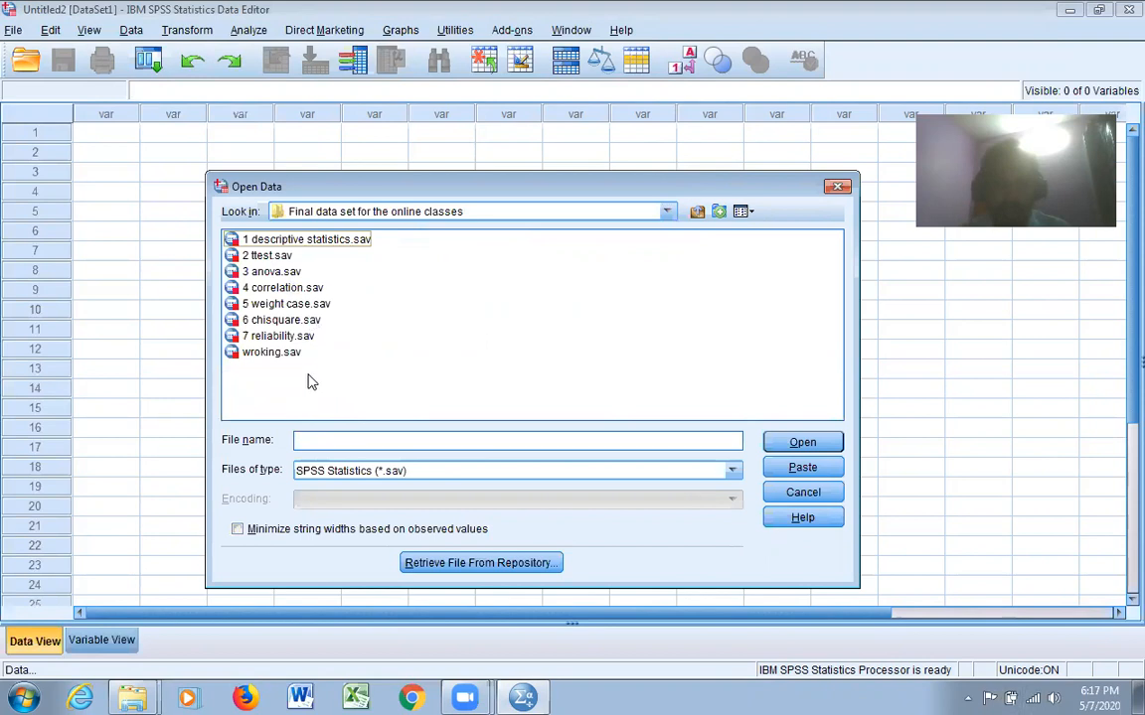
click(286, 354)
click(802, 443)
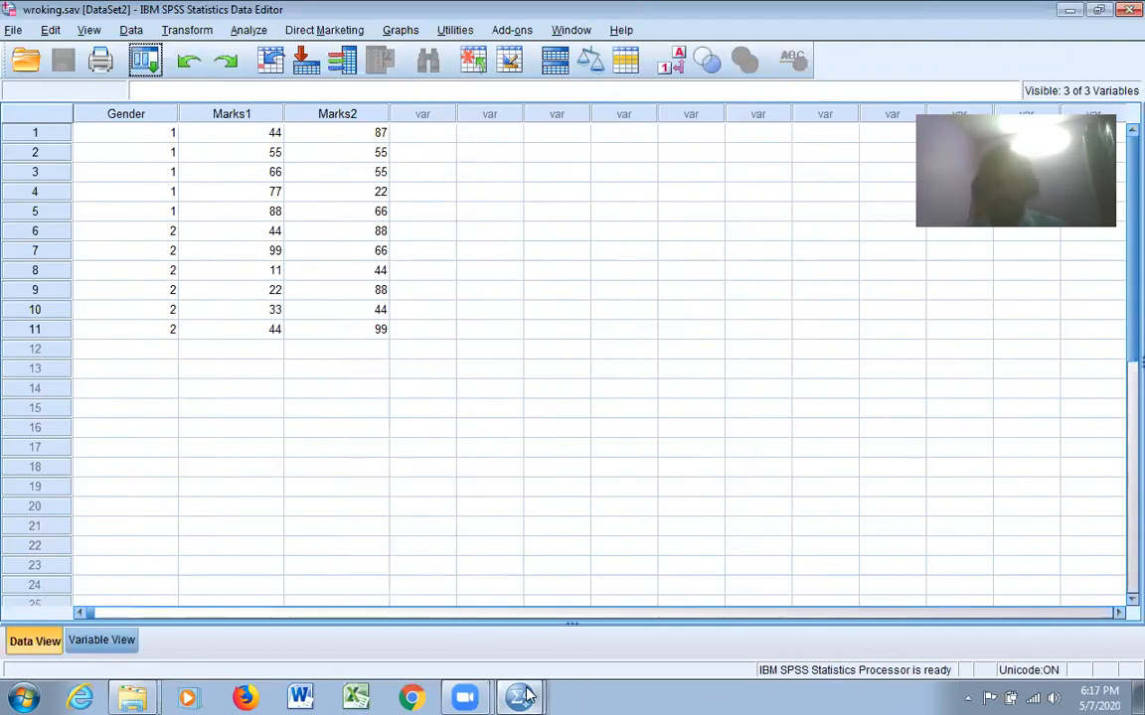
Check the variable definitions of the wroking.sav dataset and return to its data grid
mouse_move(526, 696)
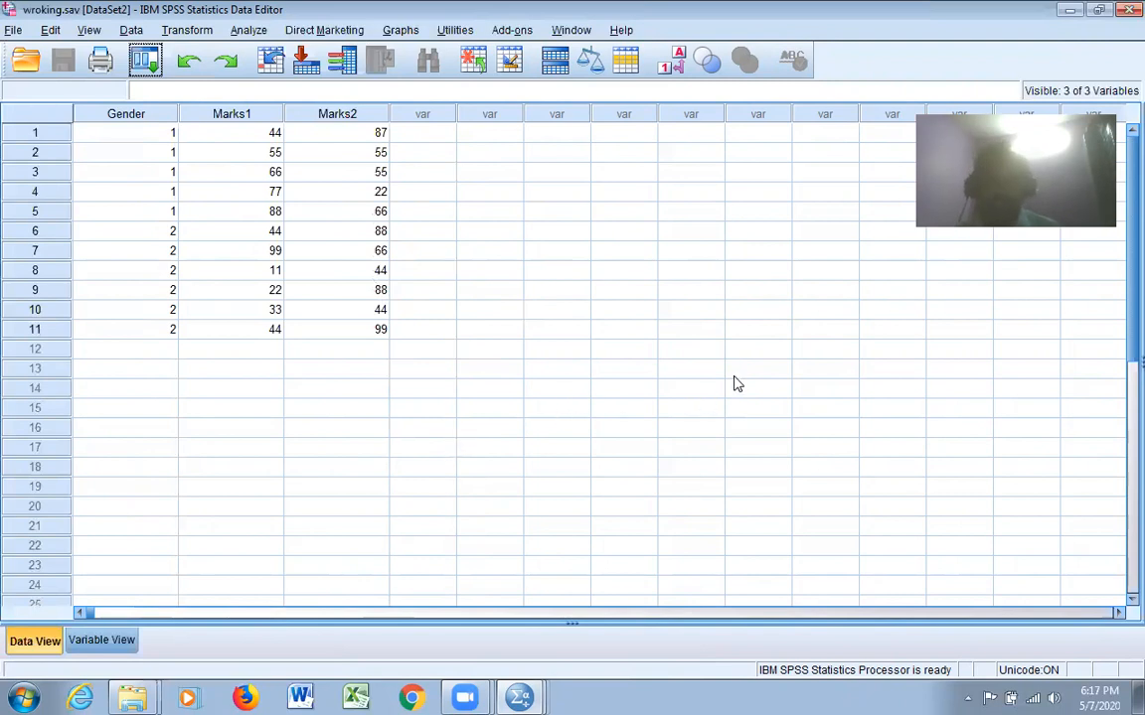
click(101, 642)
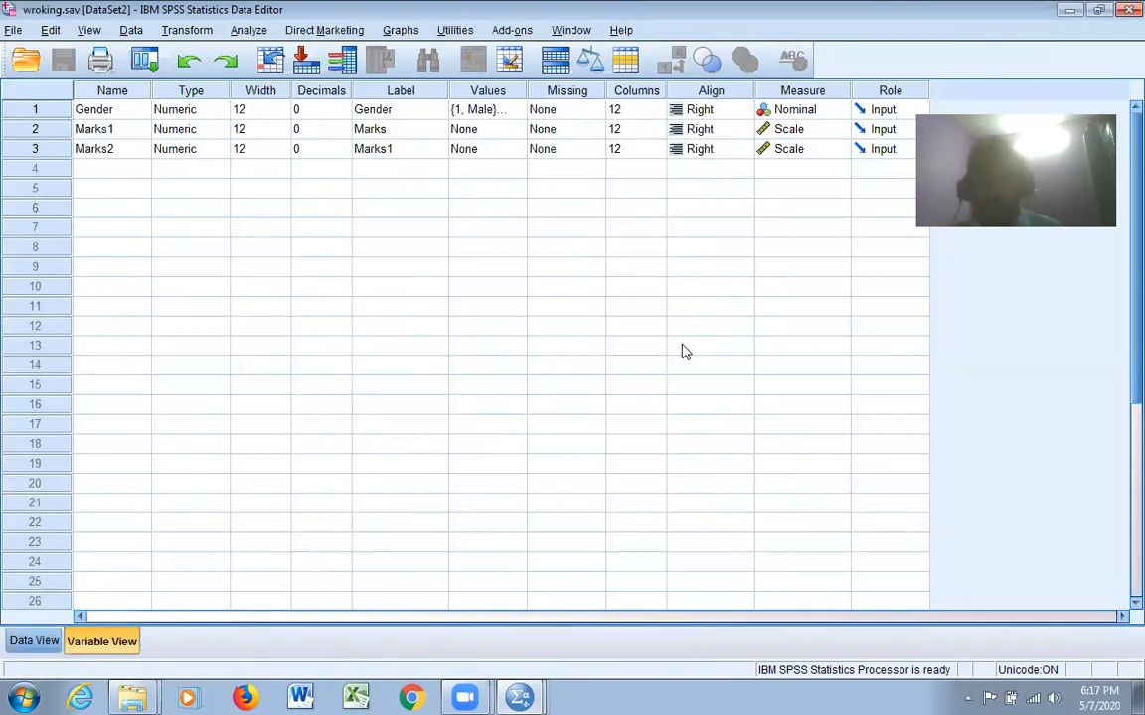
click(36, 642)
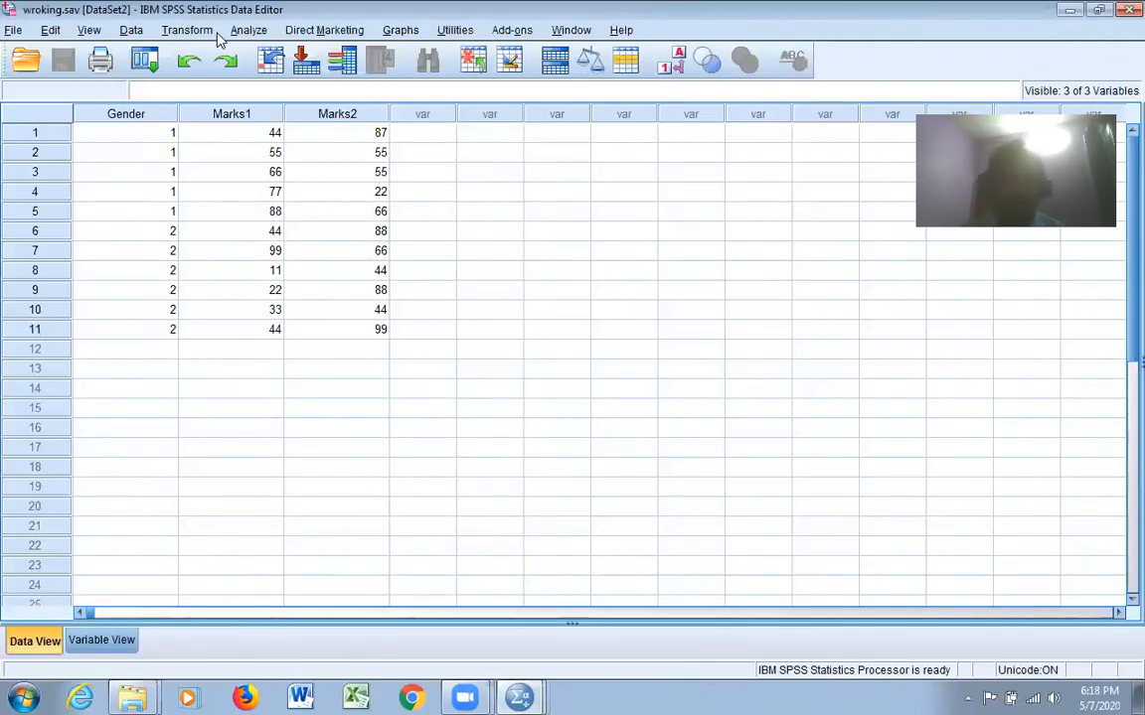
Start a Frequencies analysis and add Gender to its variables
click(258, 33)
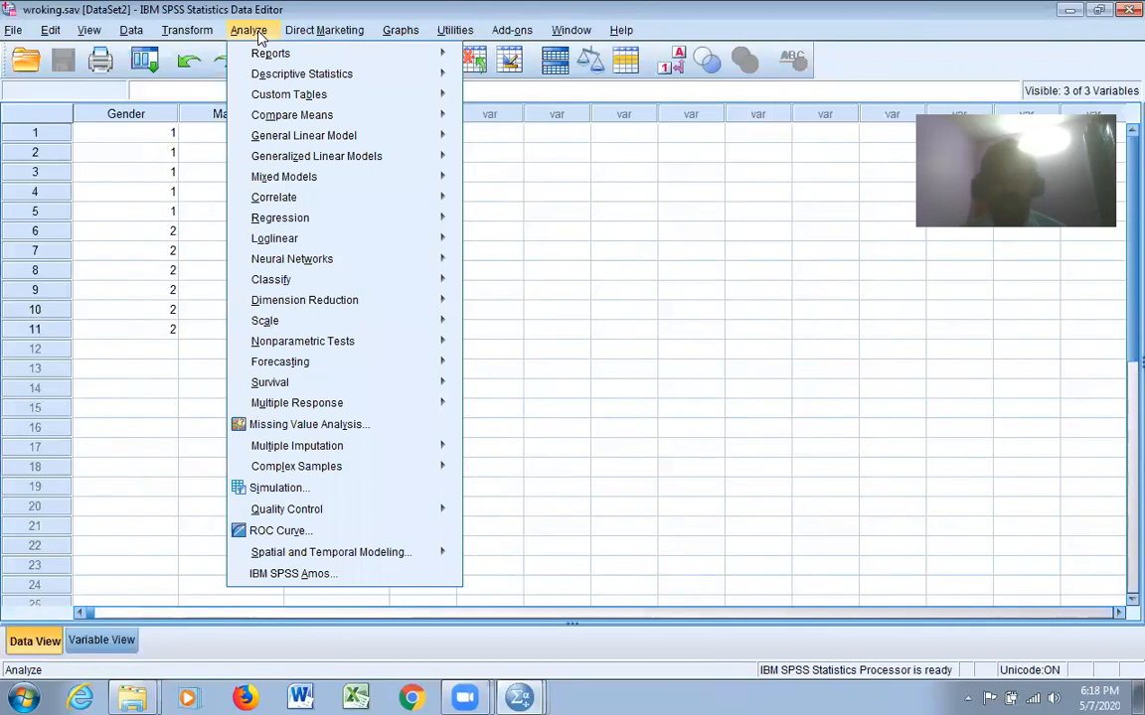
mouse_move(318, 77)
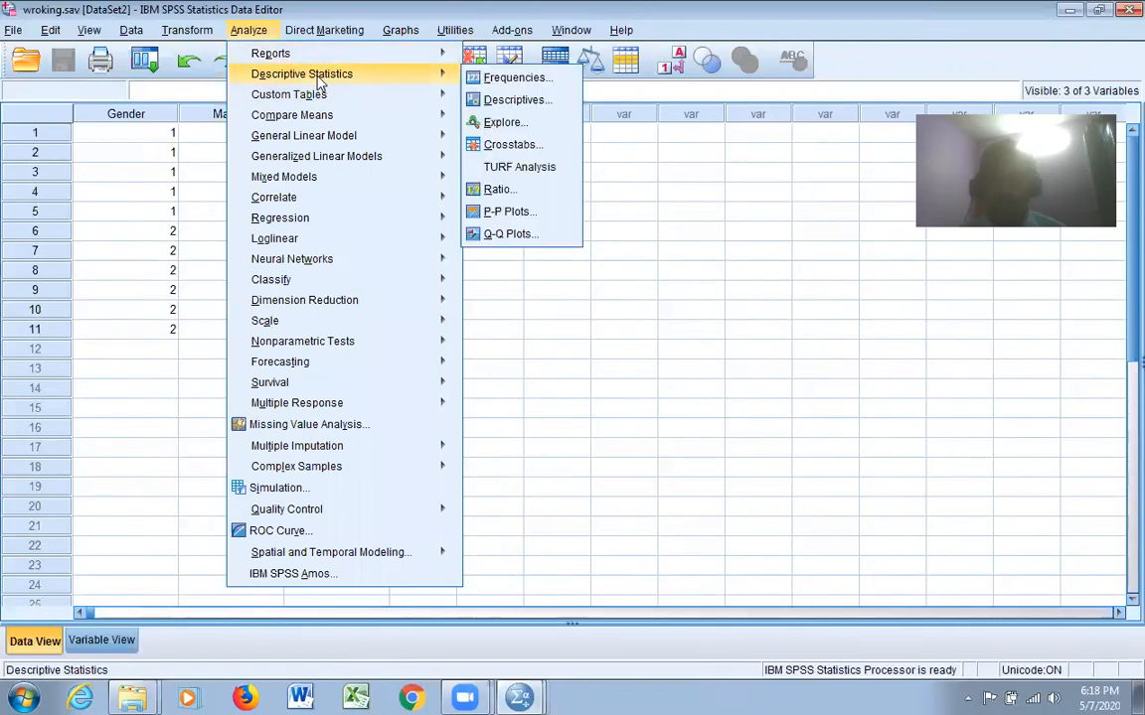
click(516, 78)
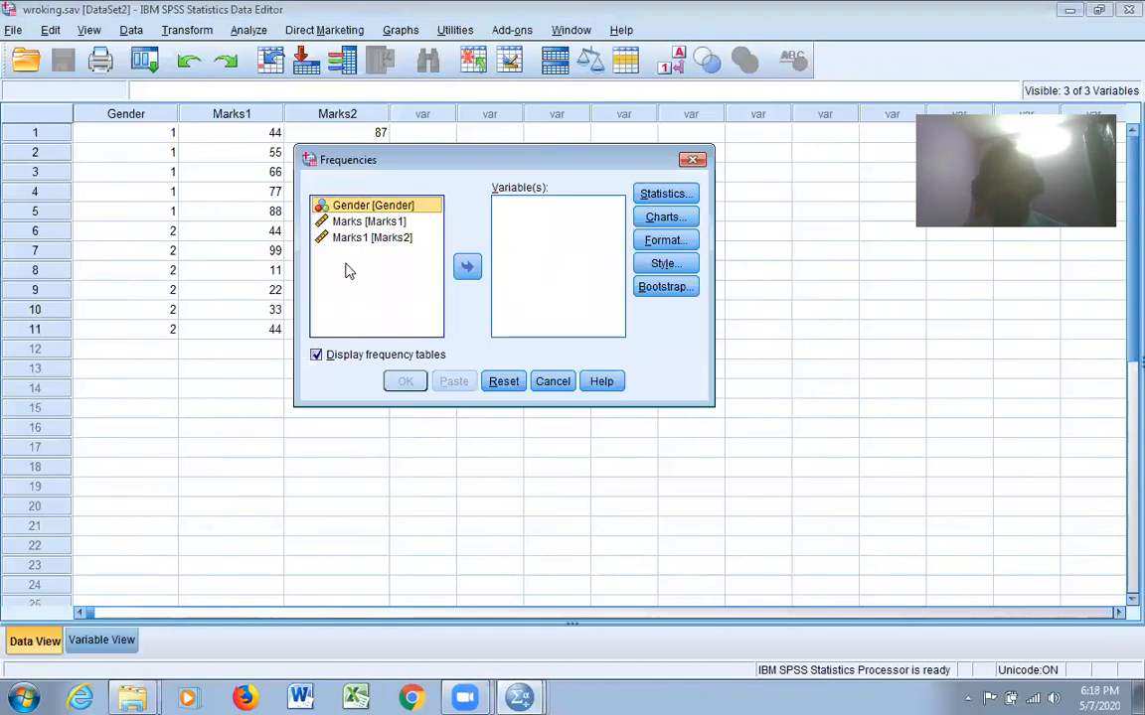
ctrl+click(366, 224)
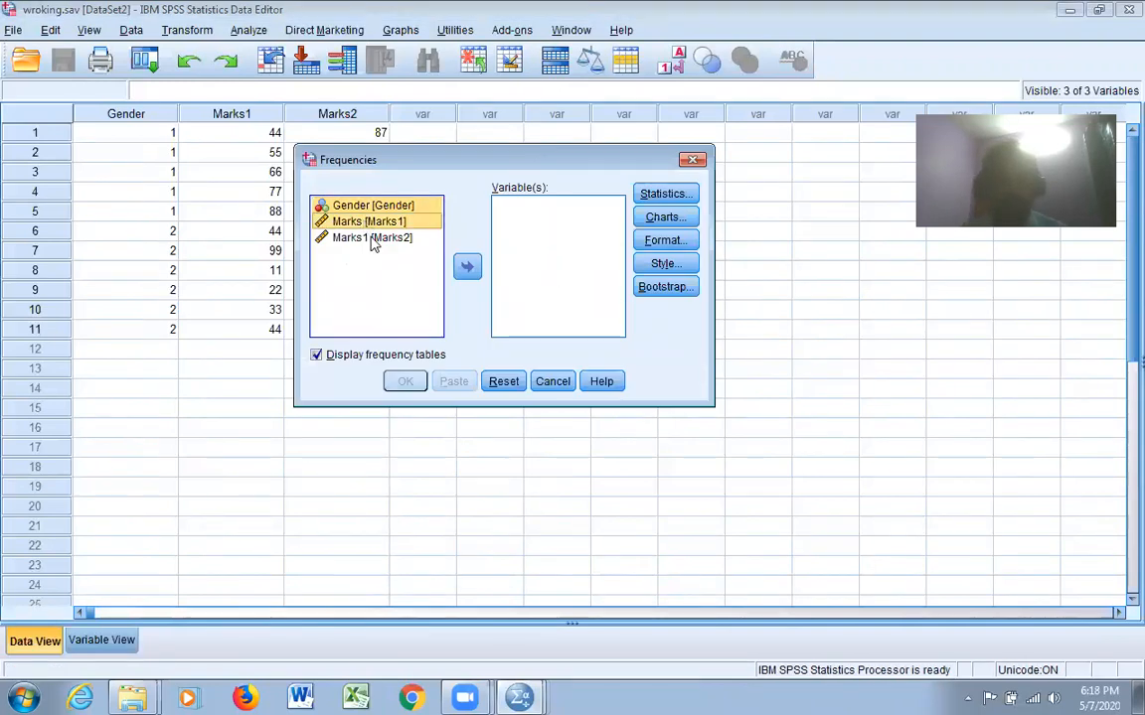
ctrl+click(372, 240)
click(391, 206)
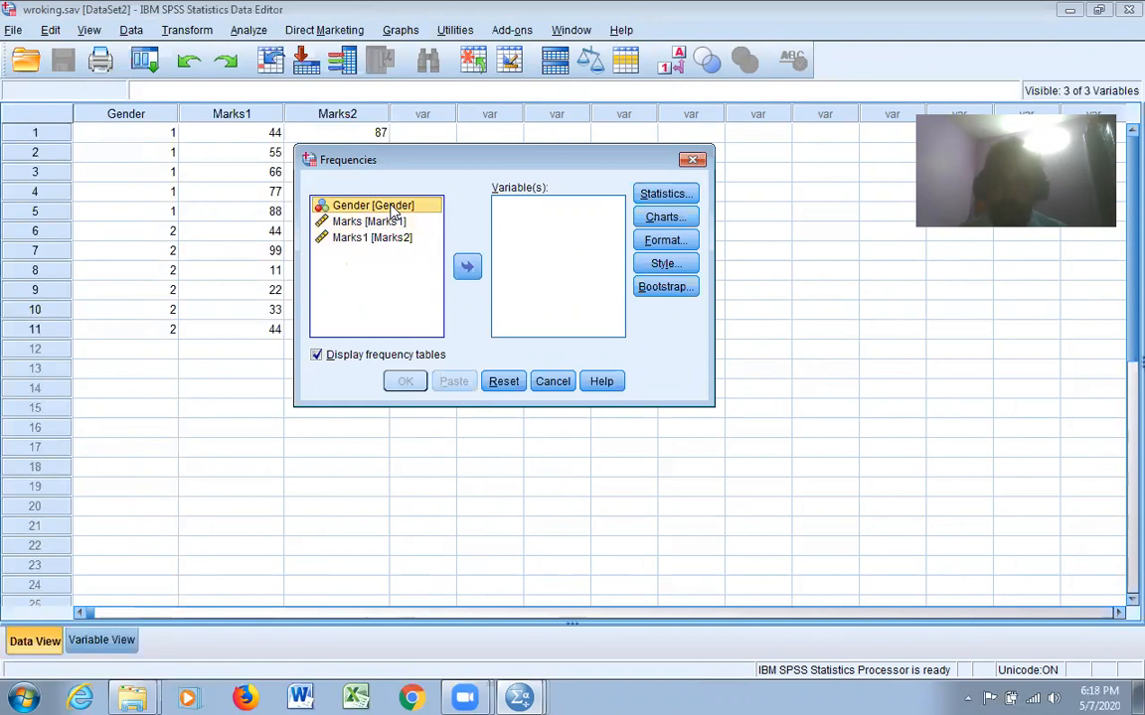
click(467, 265)
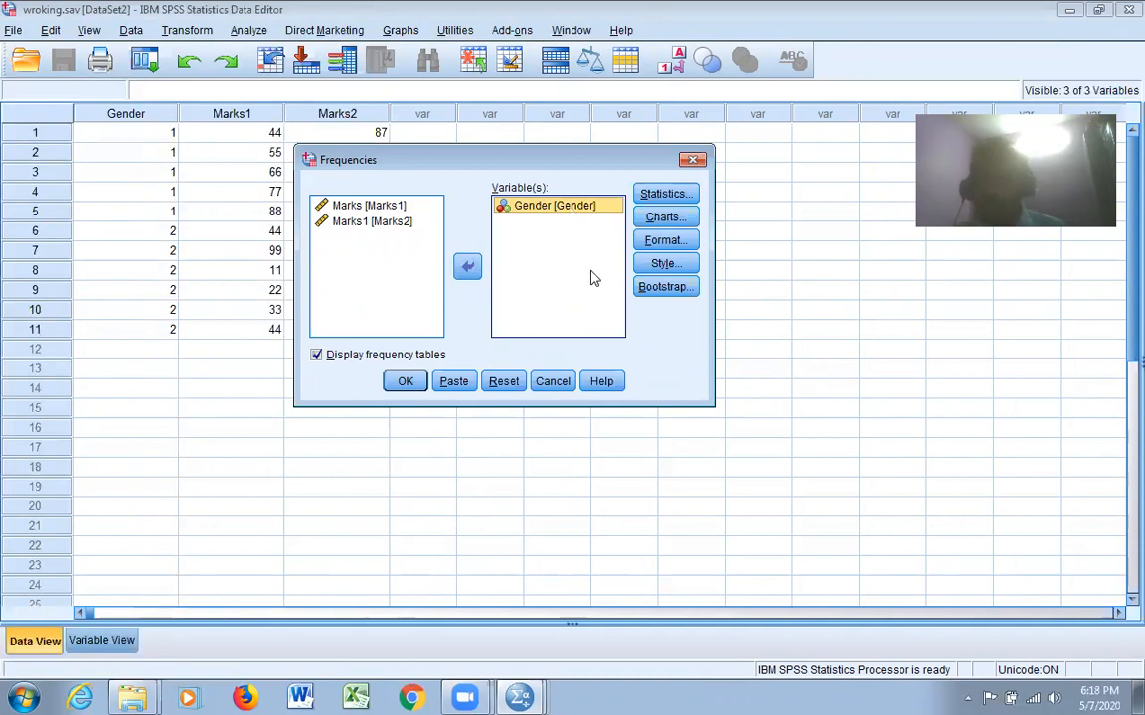
Add Marks1 and Marks2 to the Frequencies variables and run the analysis with frequency tables displayed
click(349, 207)
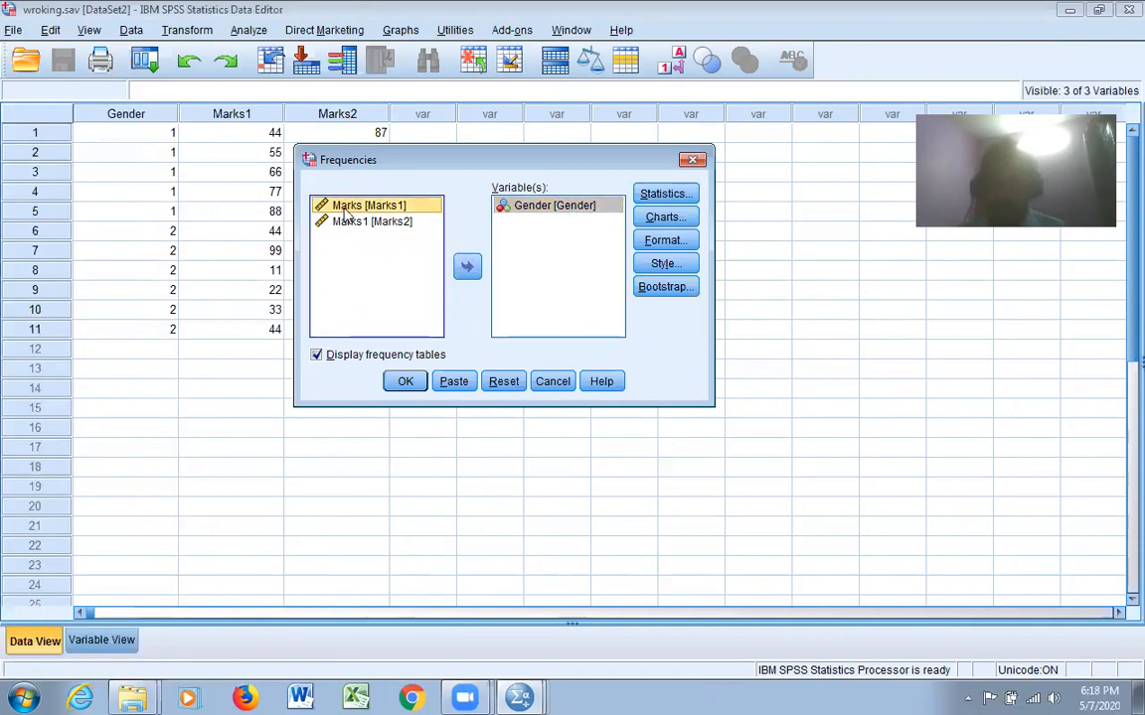
drag(345, 210, 355, 221)
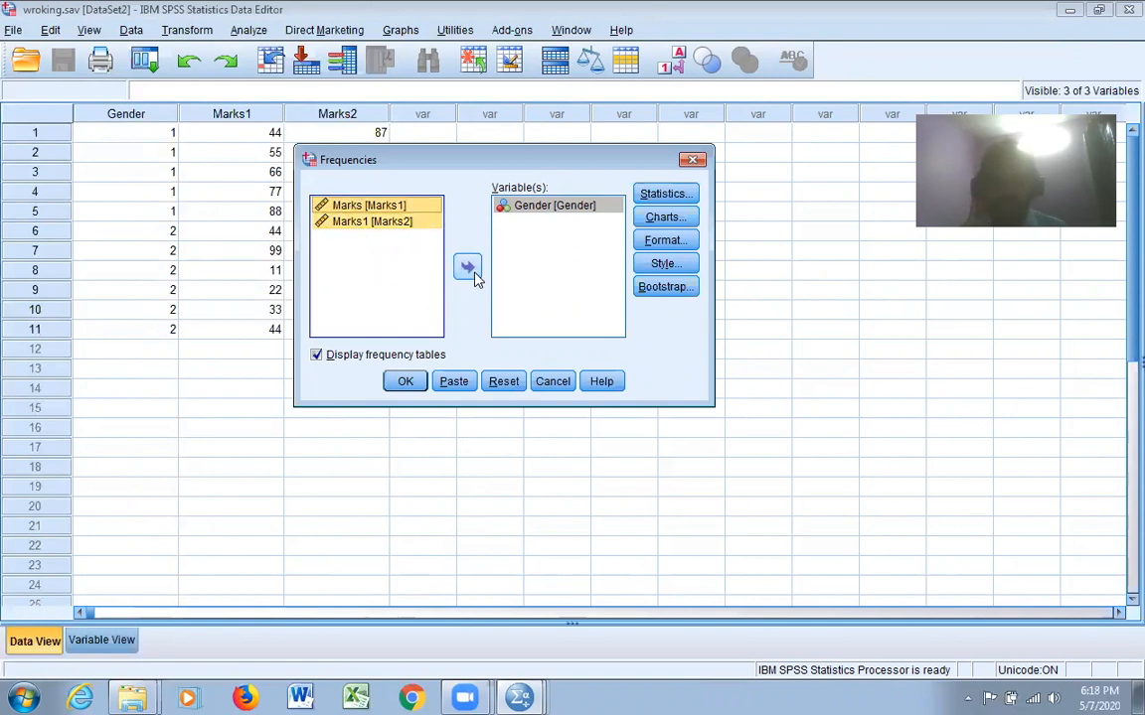
click(467, 269)
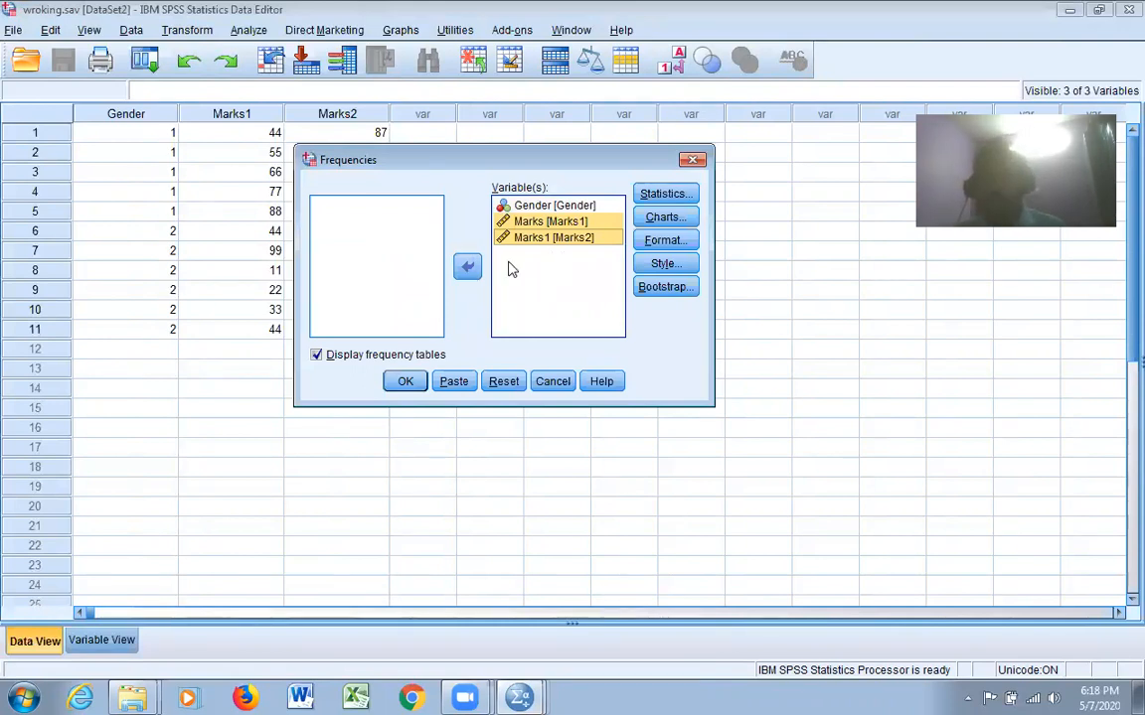
click(403, 381)
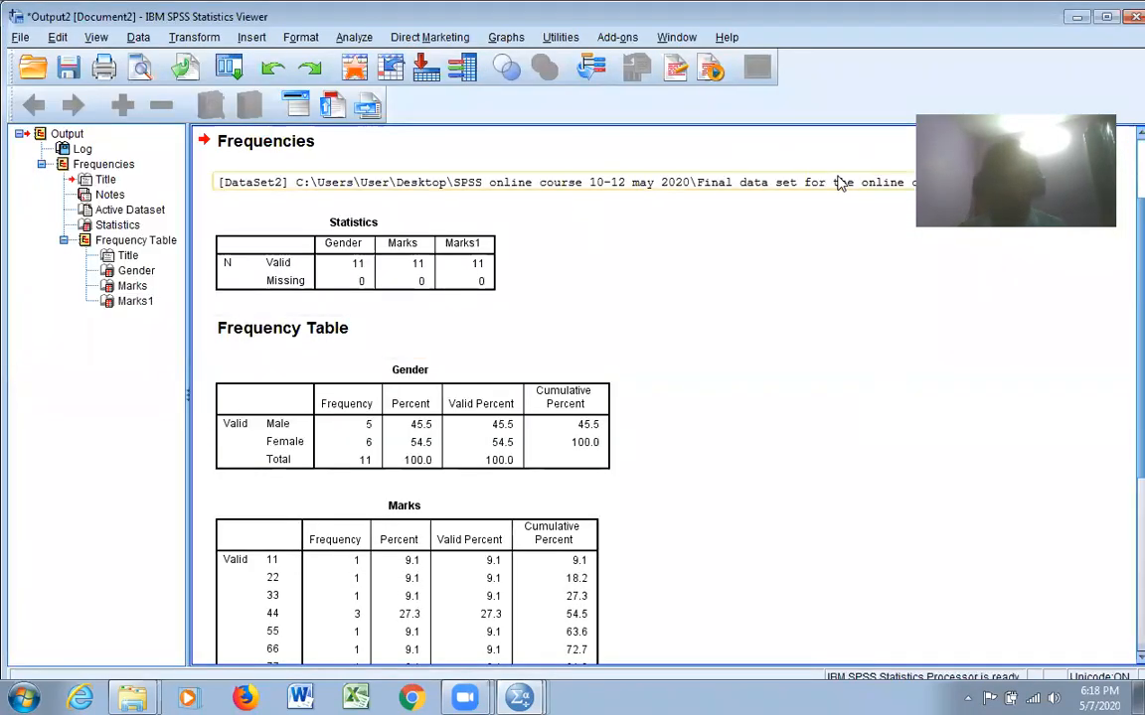
Examine the frequency tables for Gender, Marks and Marks1 in the output
scroll(347, 223, down, 2)
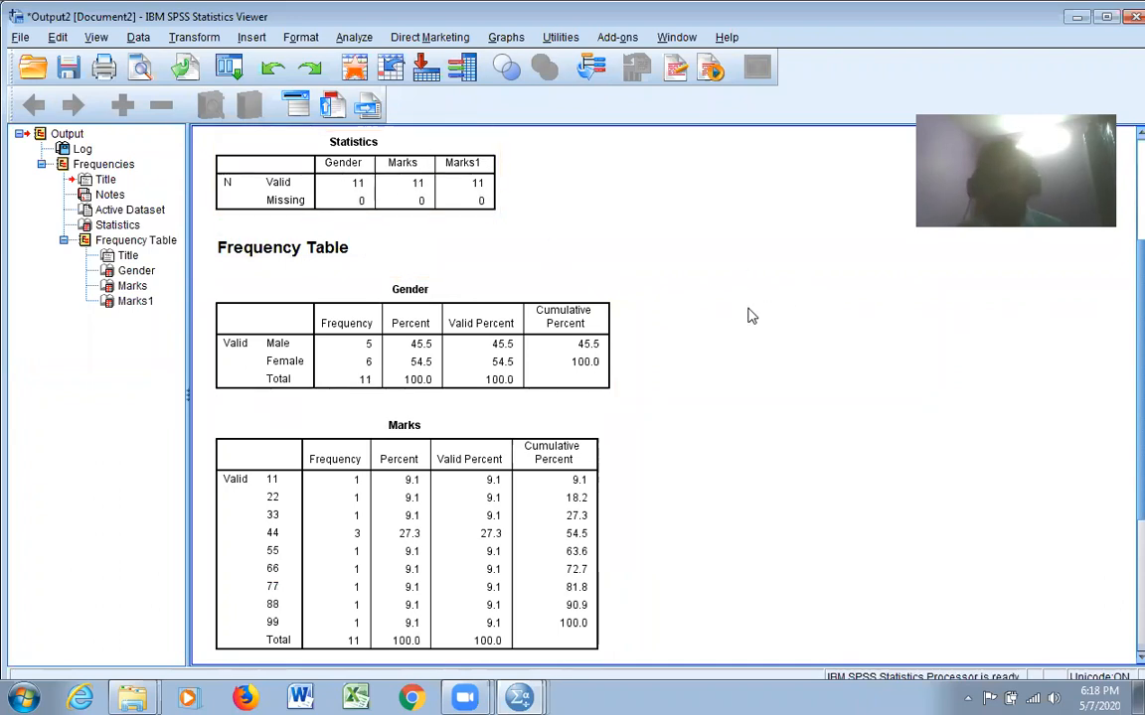
scroll(749, 316, down, 2)
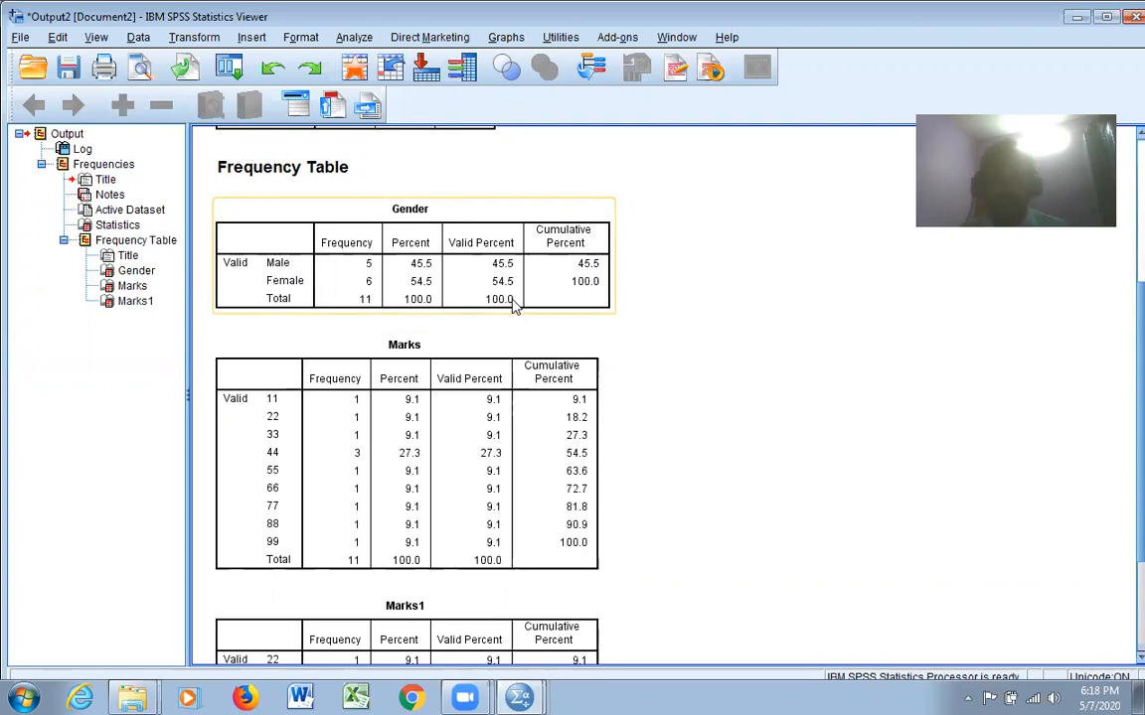
scroll(513, 307, down, 2)
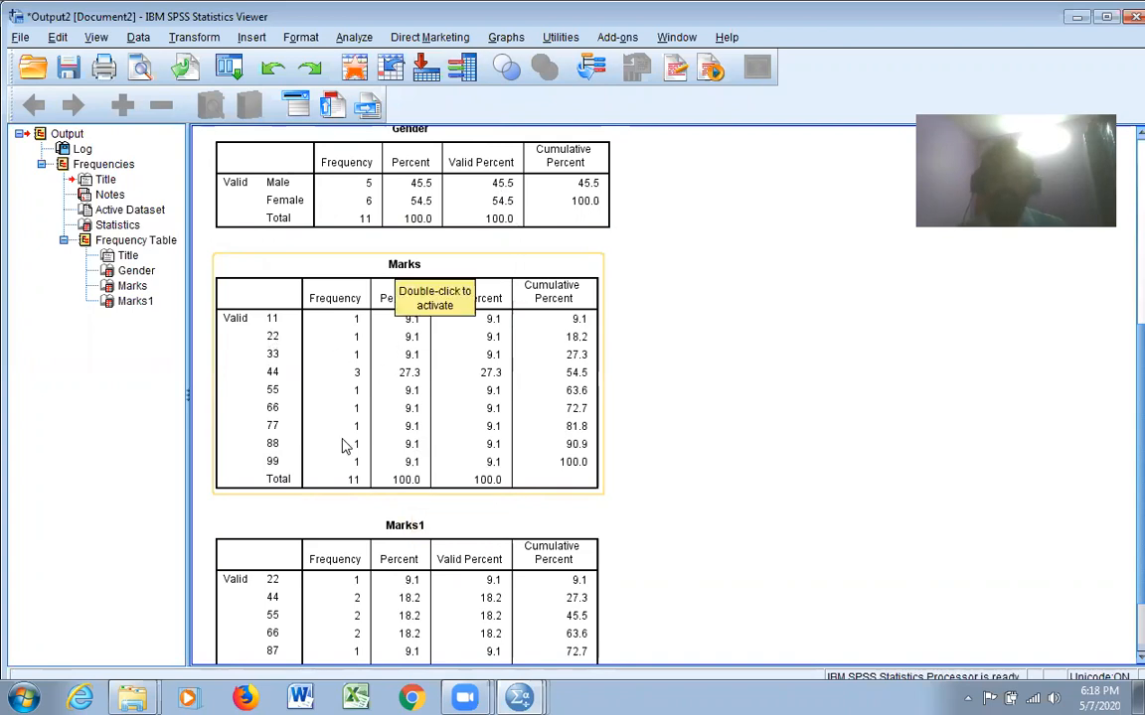
scroll(268, 376, down, 2)
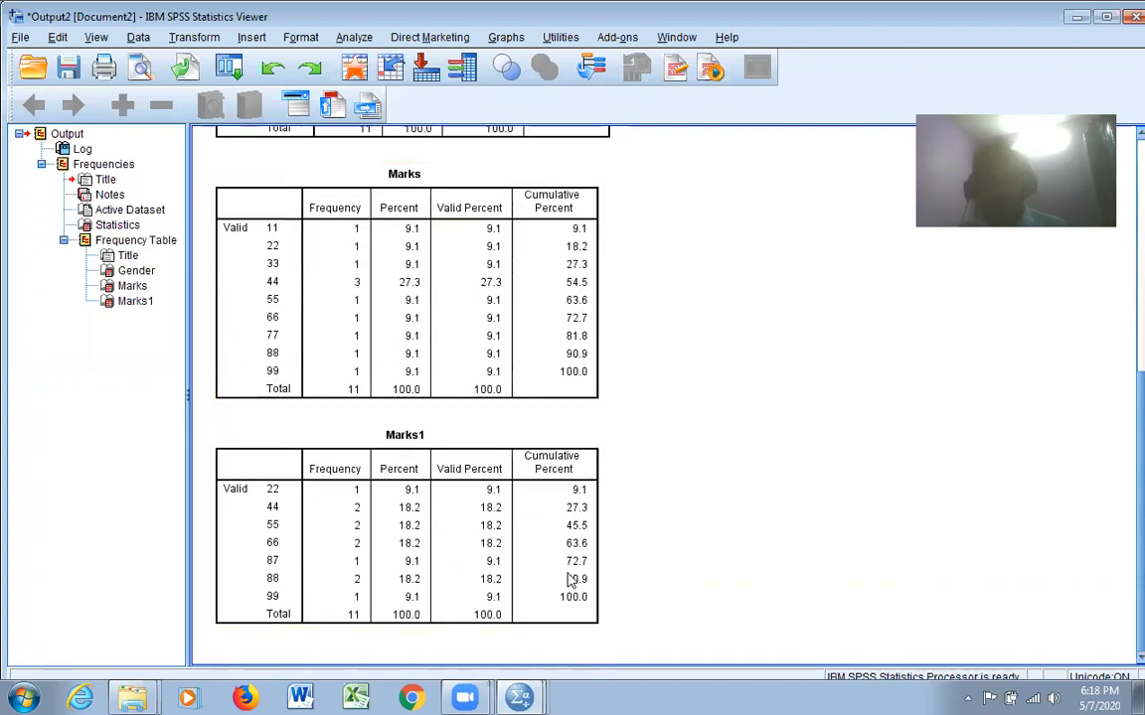
scroll(919, 576, up, 5)
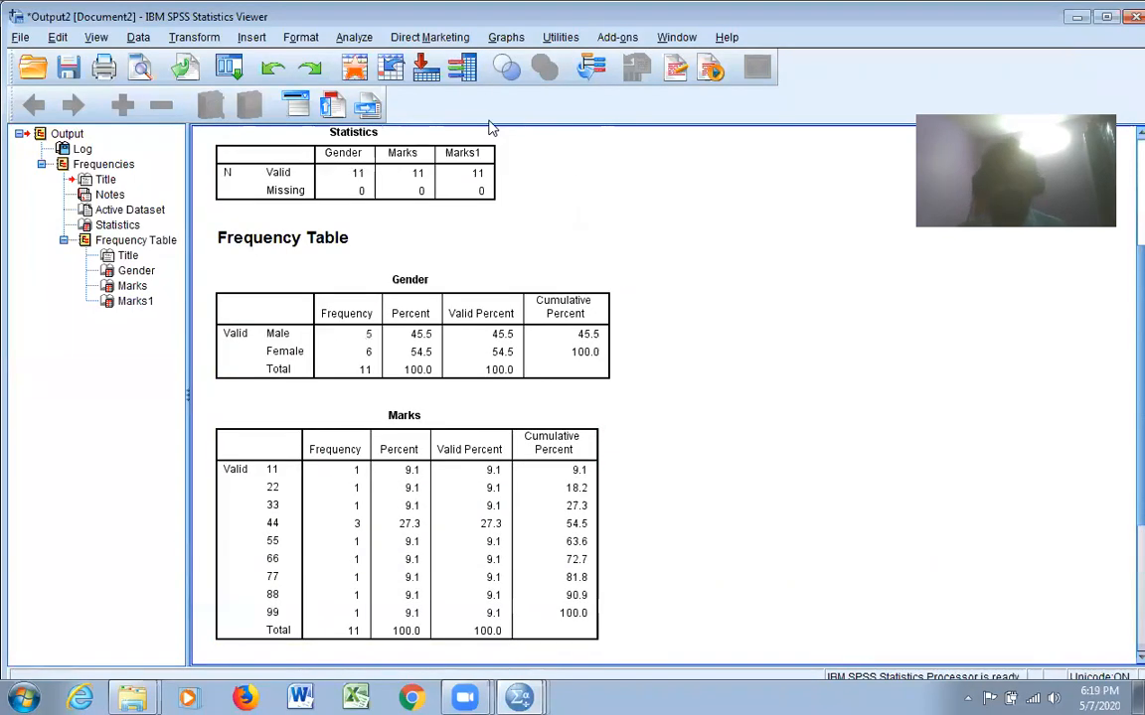
Start another Frequencies analysis and remove Gender from its variables, keeping Marks1 and Marks2
click(350, 40)
mouse_move(383, 88)
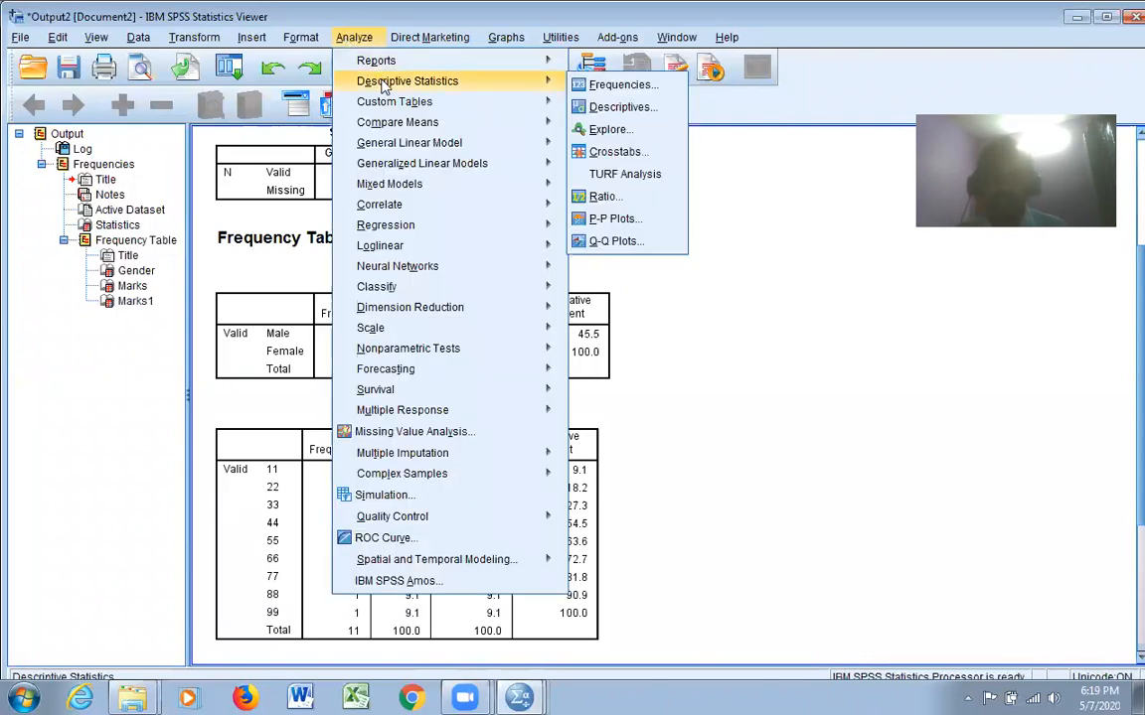
click(591, 85)
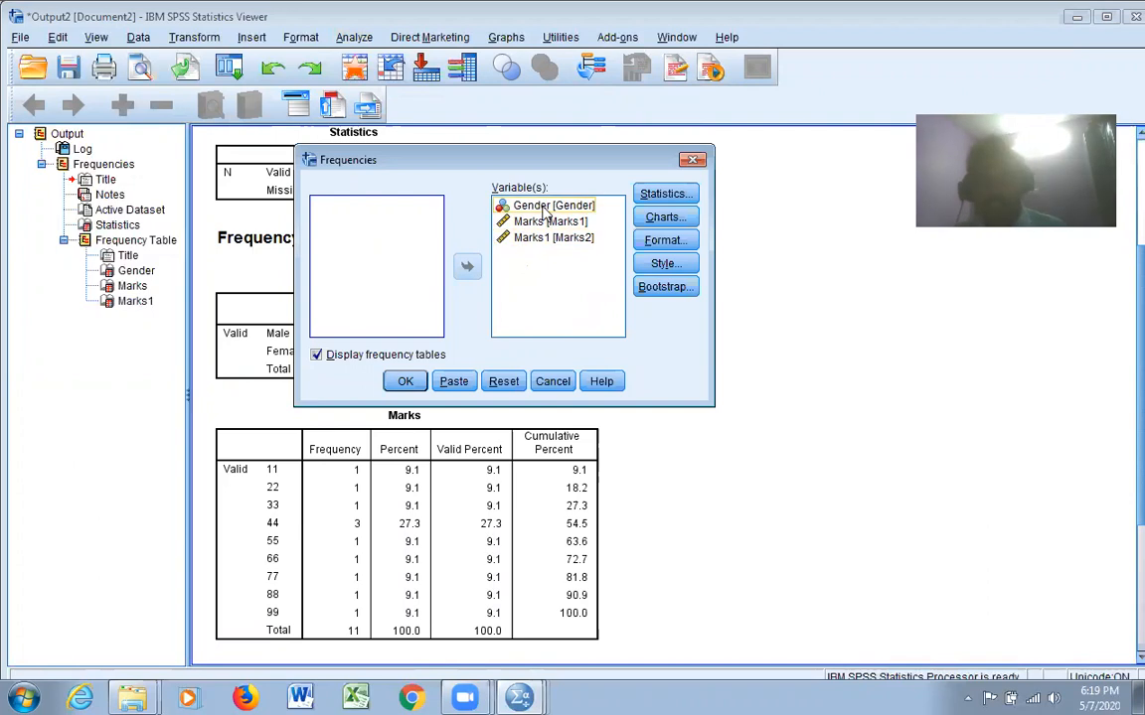
click(590, 209)
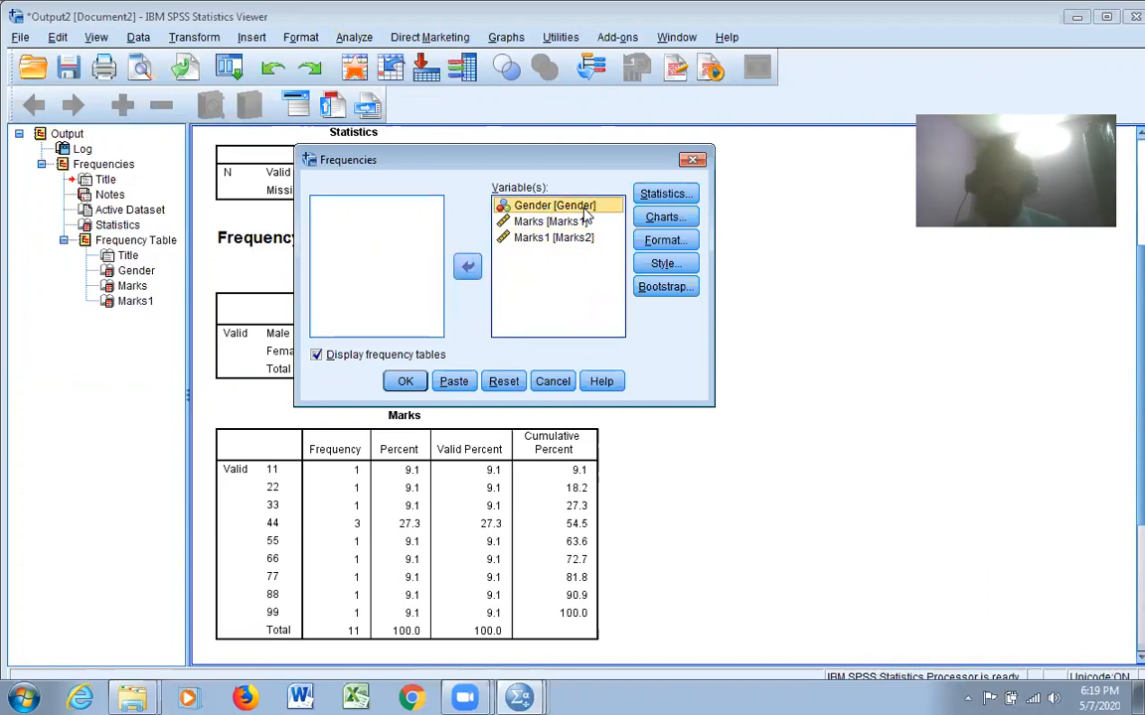
click(468, 268)
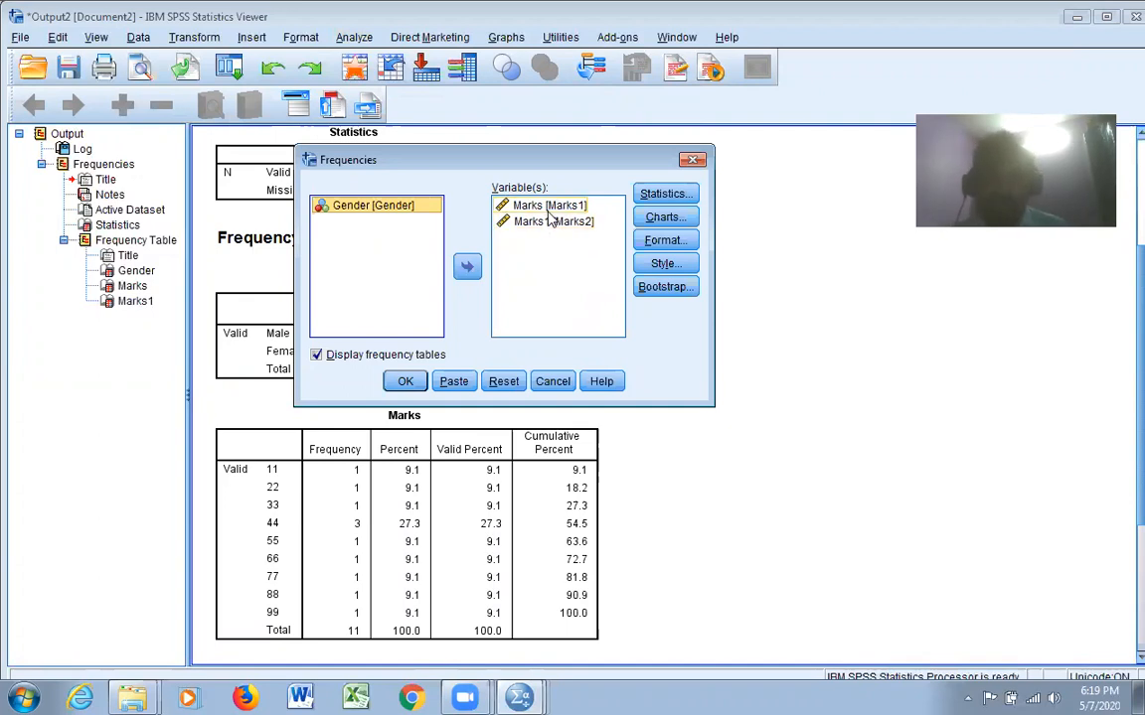
Request the mean, median, mode, sum, standard deviation, minimum and maximum as statistics for the Frequencies analysis
click(662, 195)
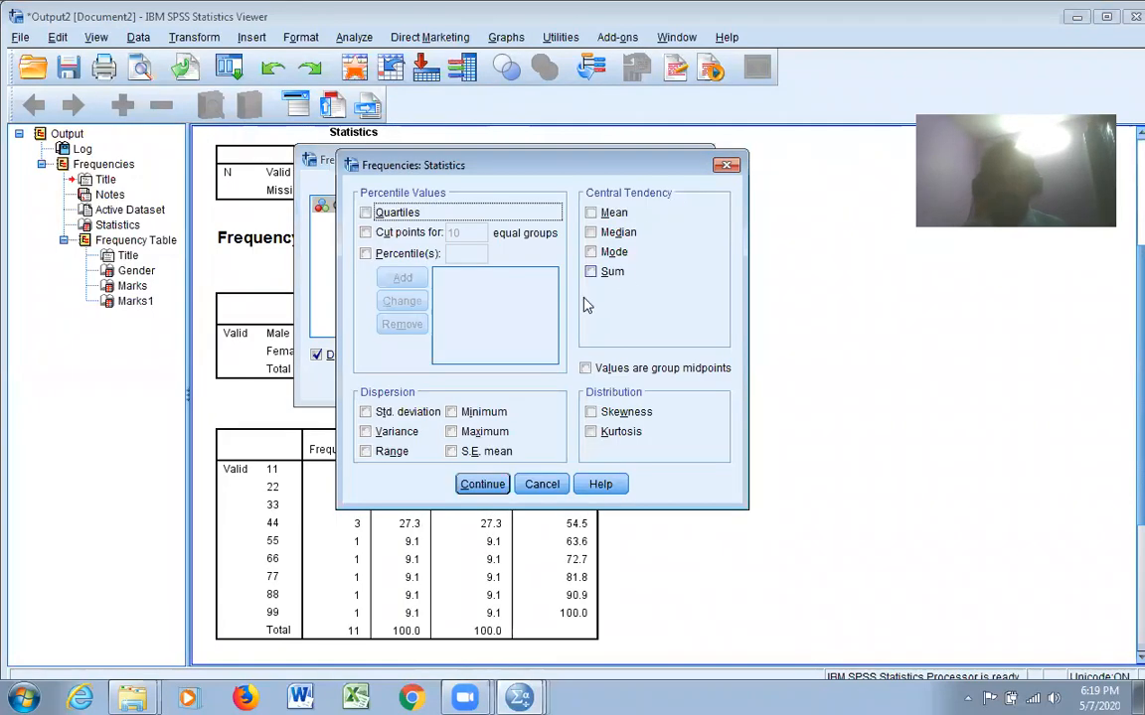
click(594, 212)
click(593, 232)
click(592, 252)
click(592, 271)
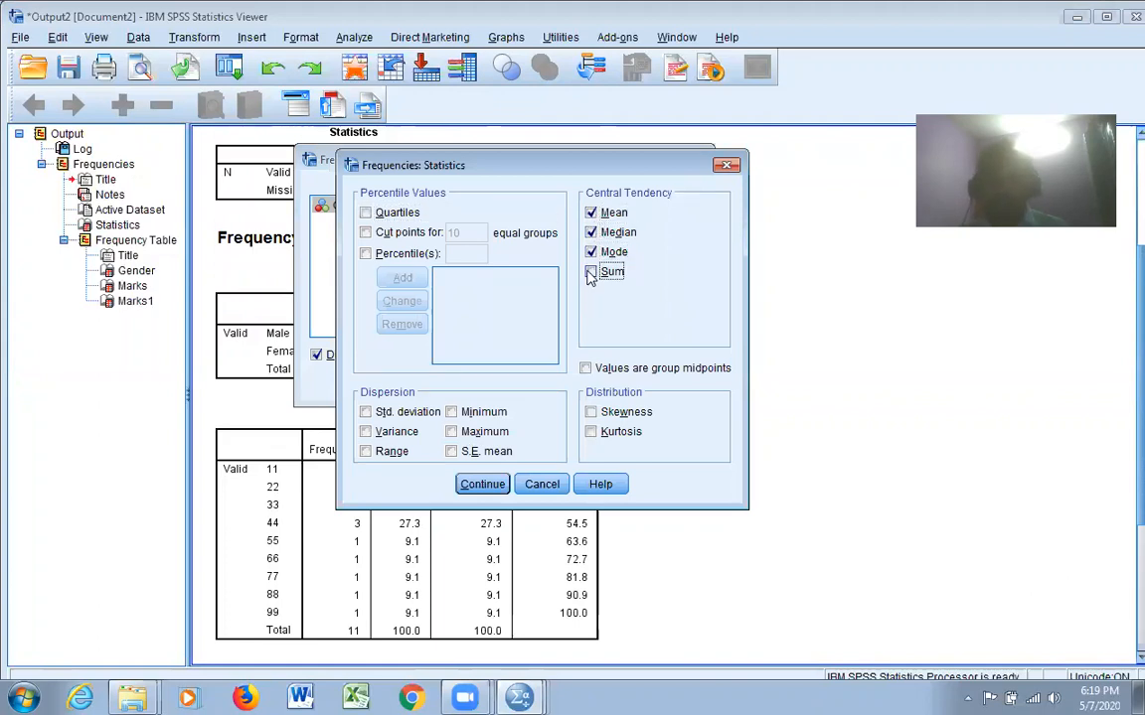
click(452, 411)
click(452, 431)
click(366, 411)
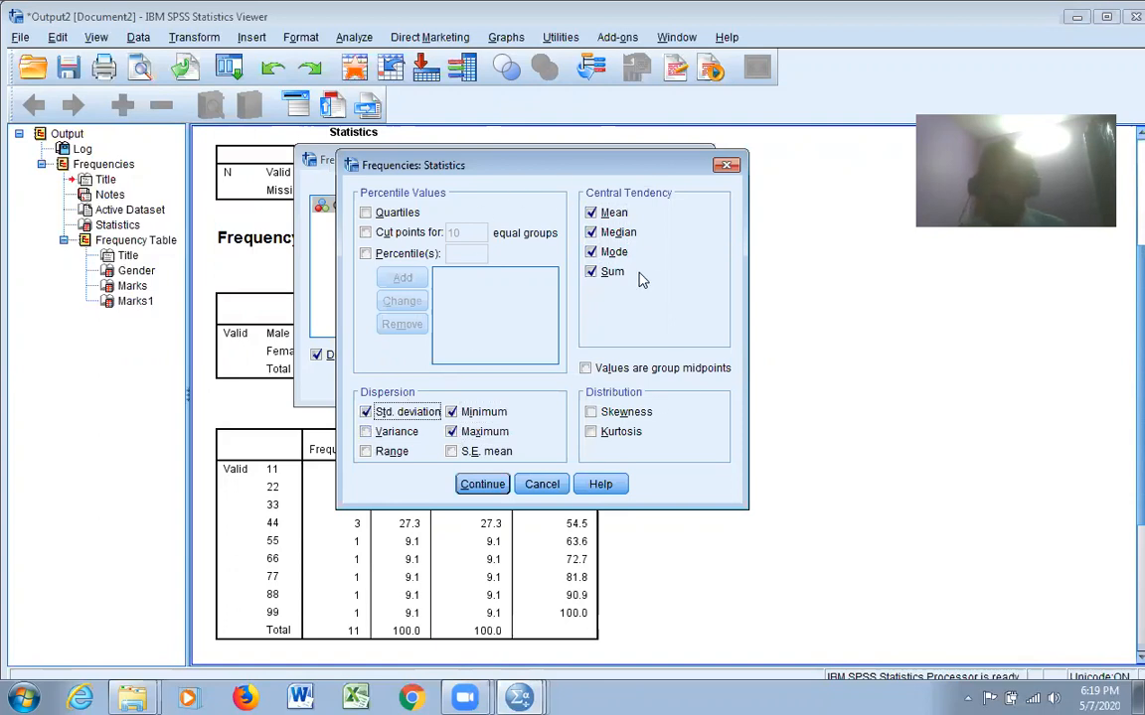
click(483, 484)
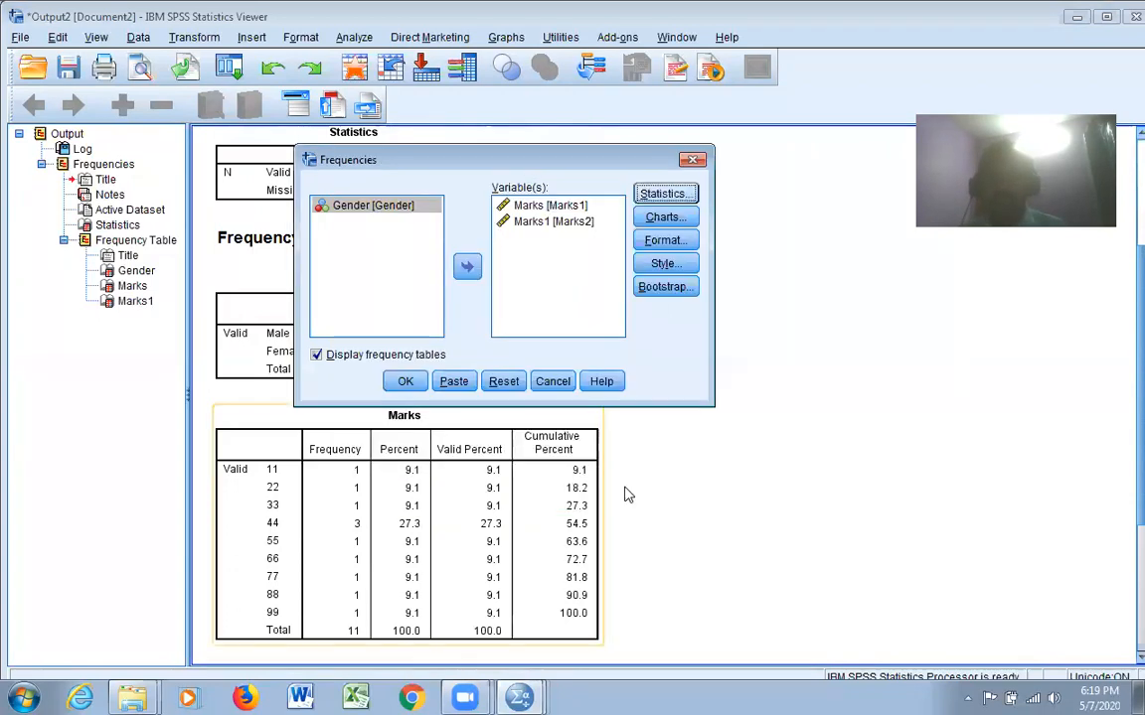
Run the Frequencies analysis for both marks variables and review the resulting statistics and frequency tables
click(405, 384)
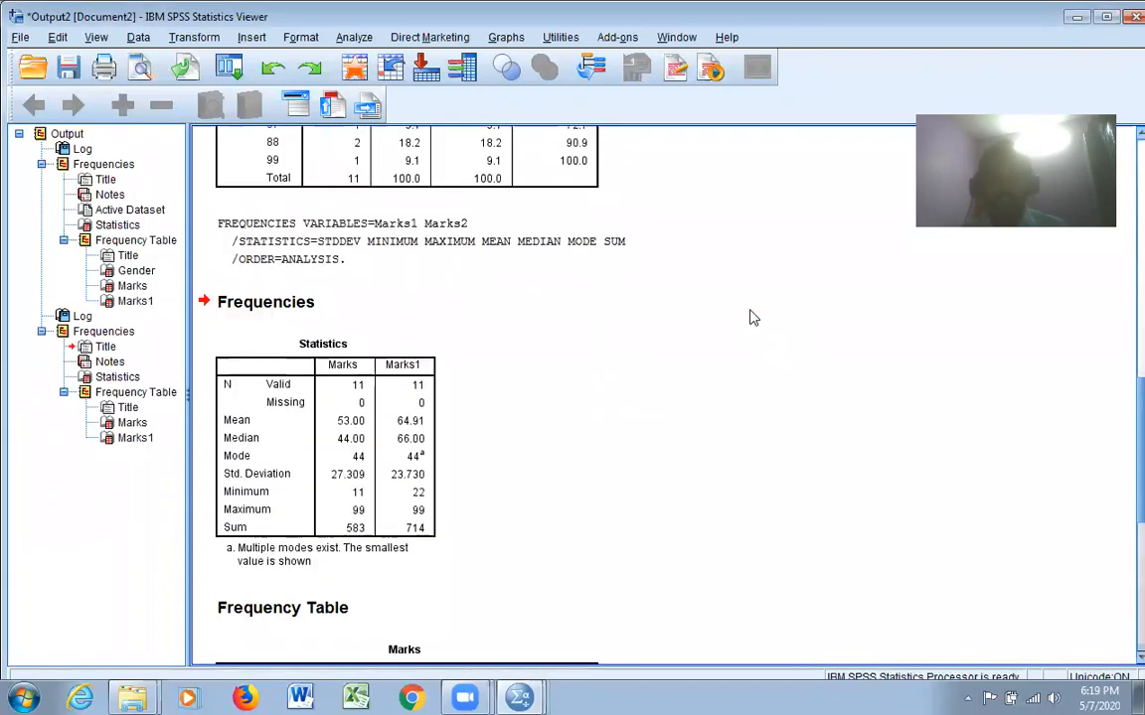
click(303, 257)
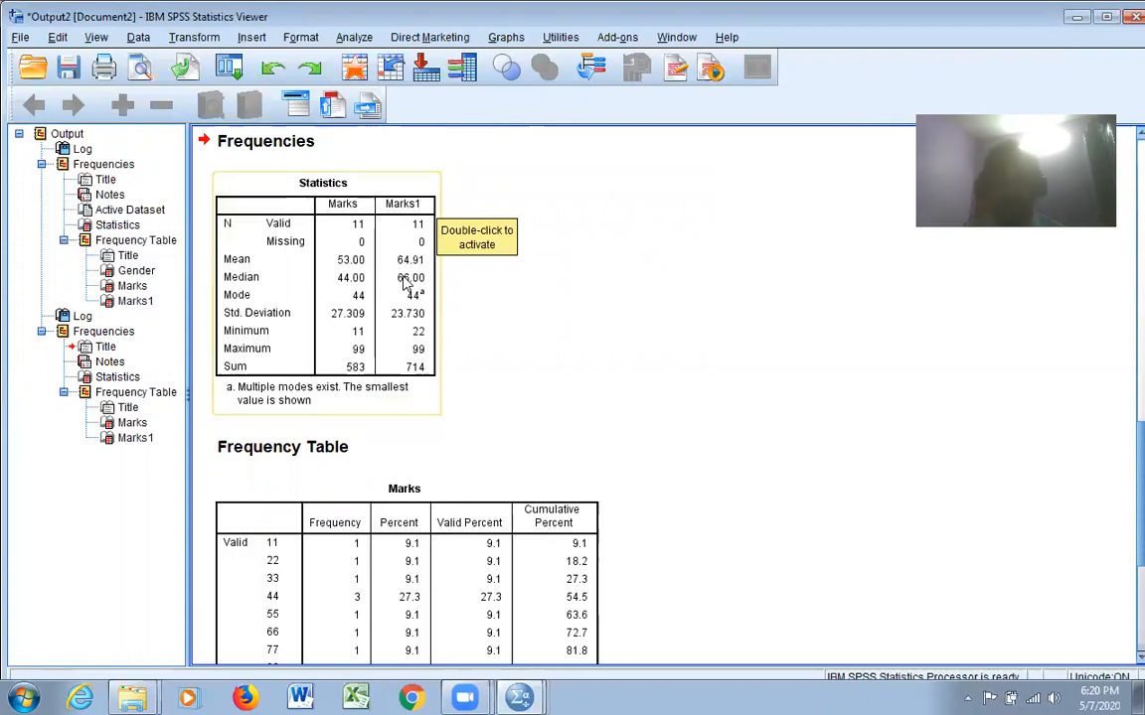
scroll(572, 336, down, 5)
scroll(656, 452, up, 5)
scroll(693, 437, down, 6)
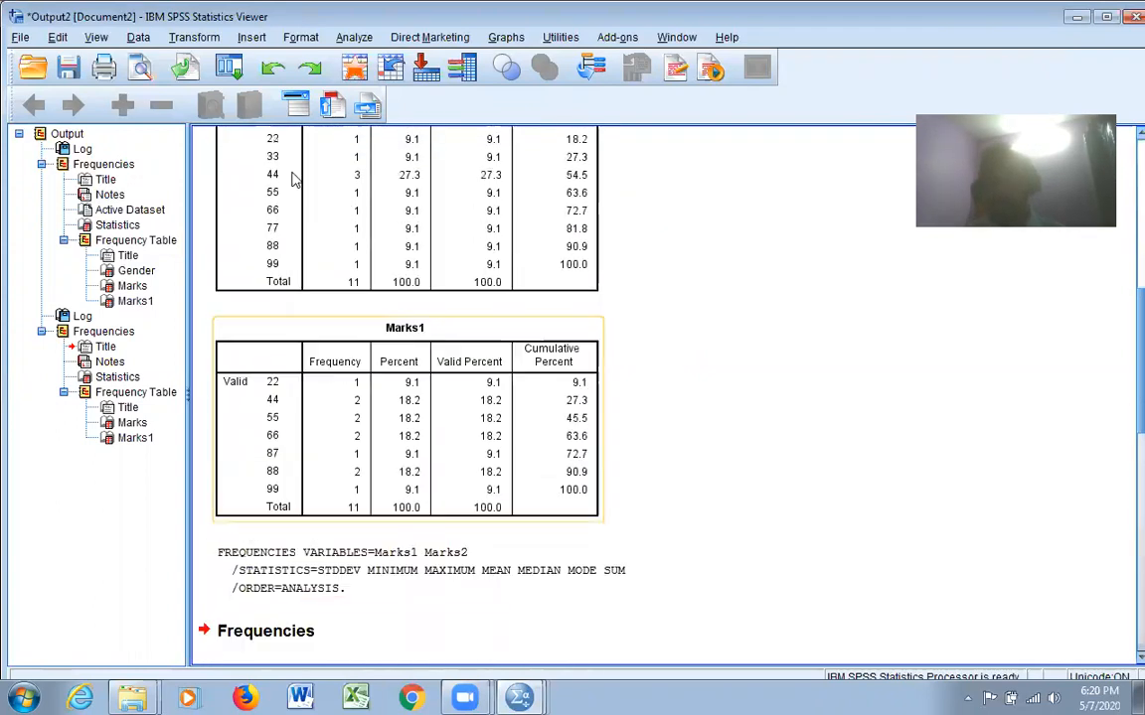
Start a new Frequencies analysis and replace Marks1 and Marks2 with Gender as its only variable
click(350, 38)
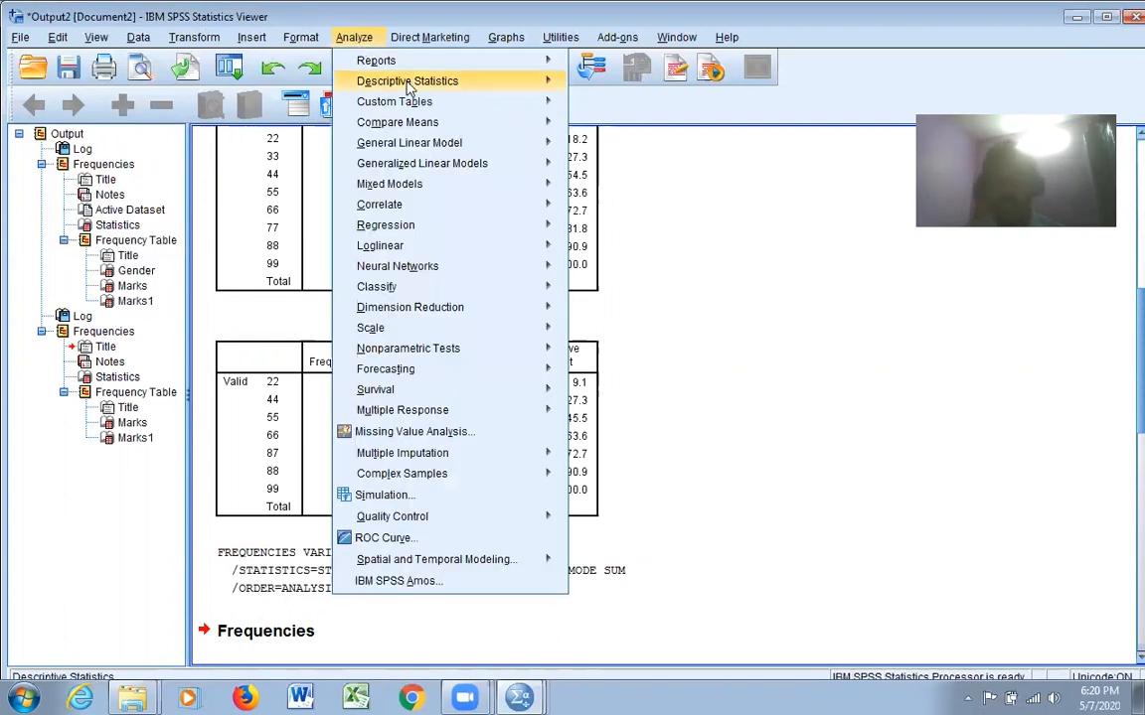
mouse_move(407, 88)
click(594, 87)
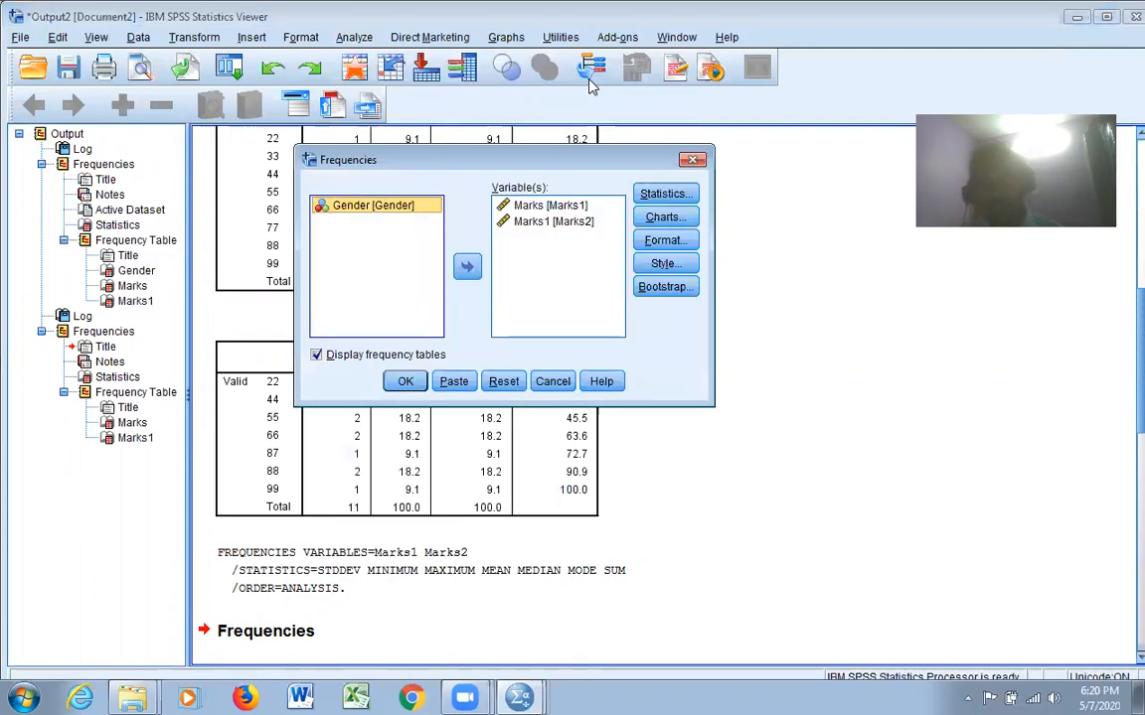
click(536, 204)
click(467, 265)
click(542, 205)
click(469, 266)
click(396, 207)
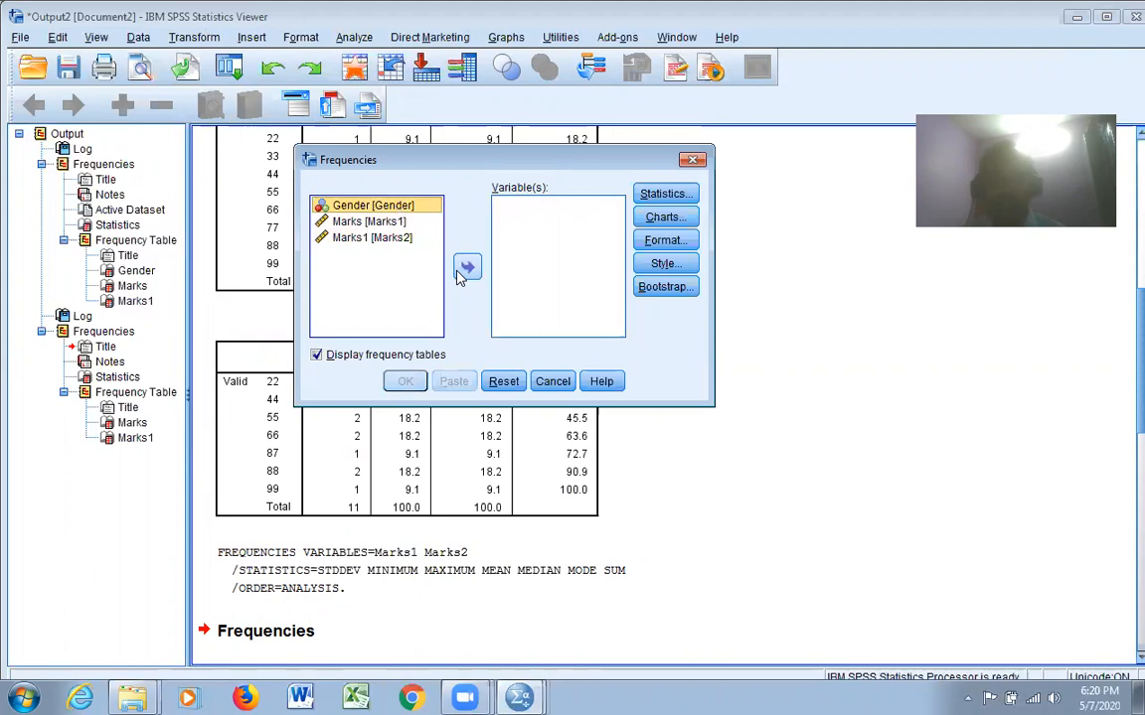
click(467, 266)
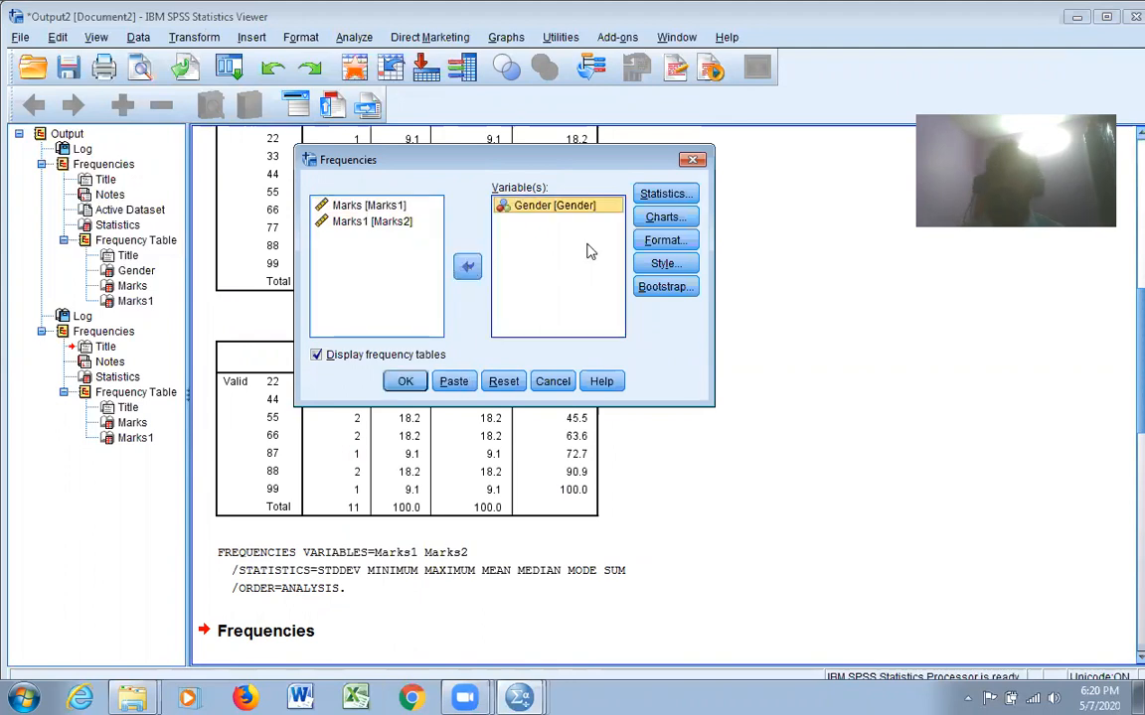
click(467, 266)
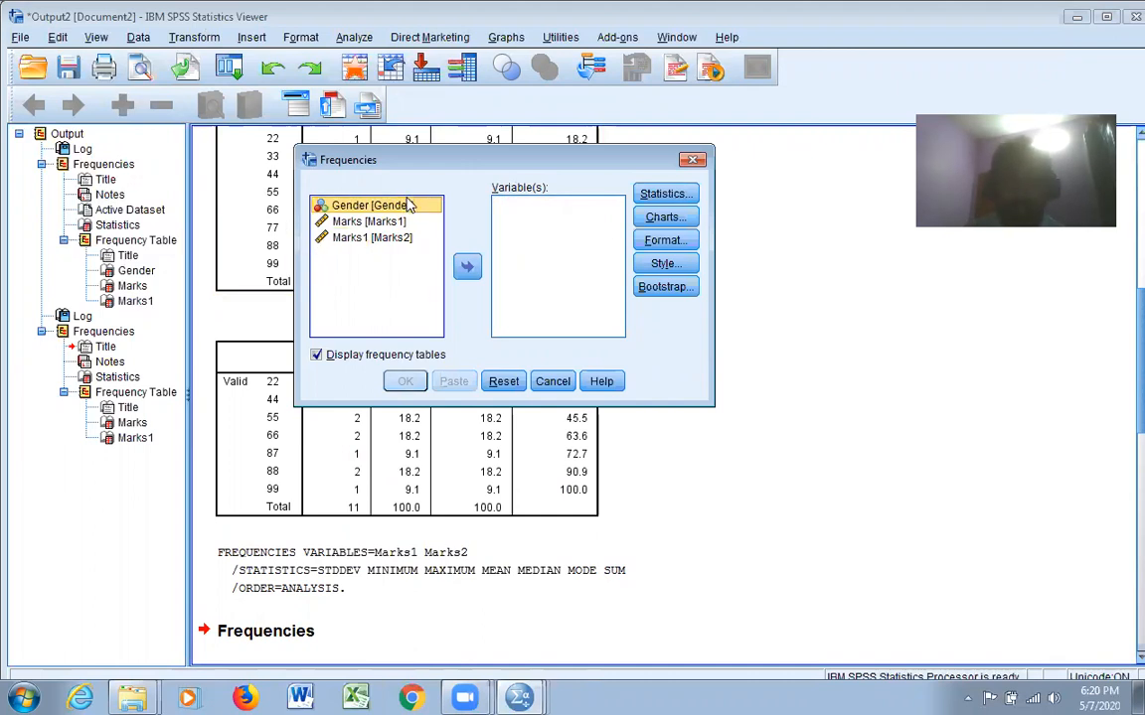
click(467, 266)
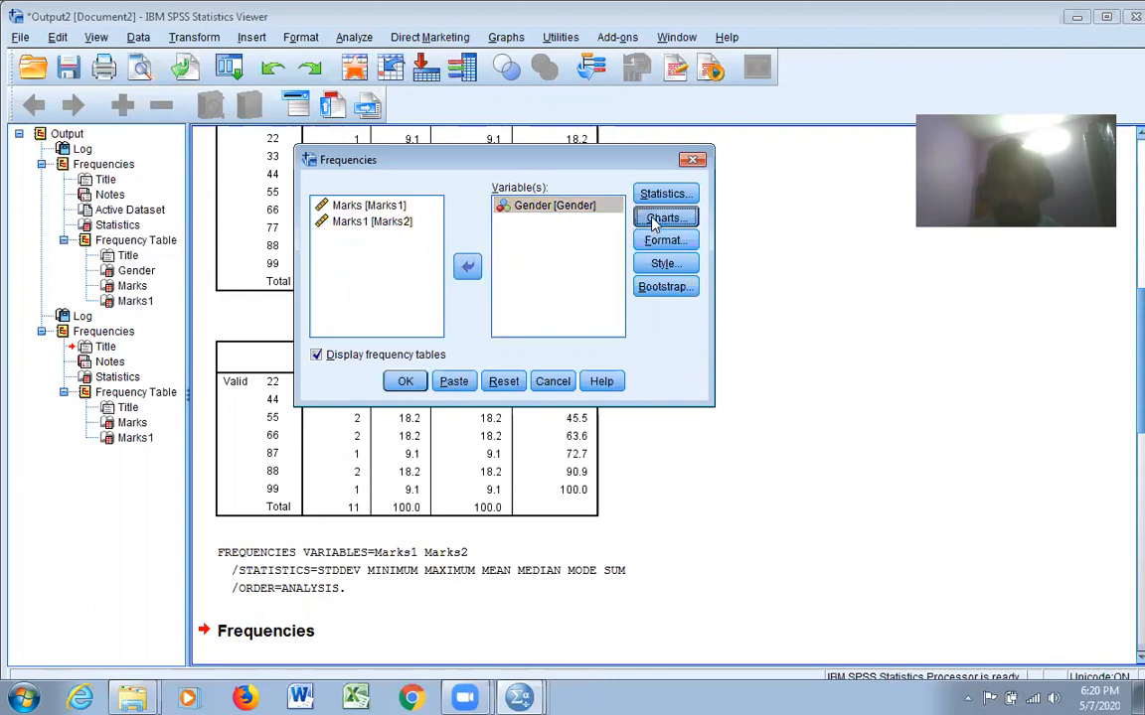
Choose bar charts as the chart type, run the Gender frequency analysis and view the resulting chart
click(655, 219)
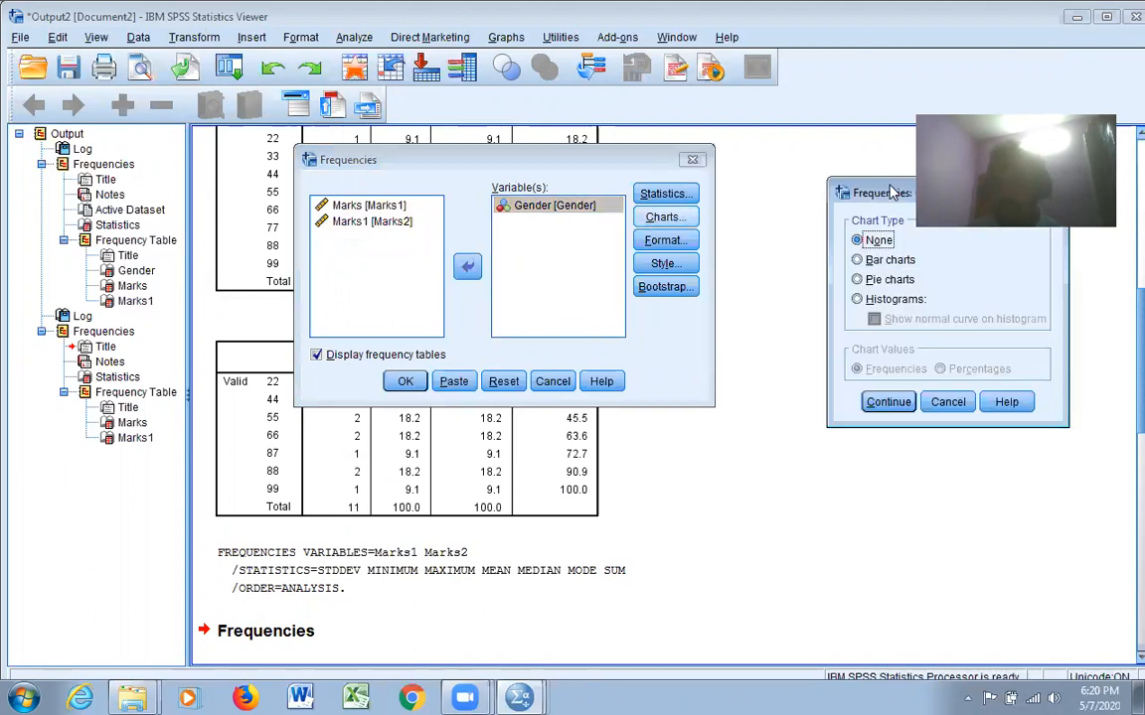
drag(891, 192, 831, 270)
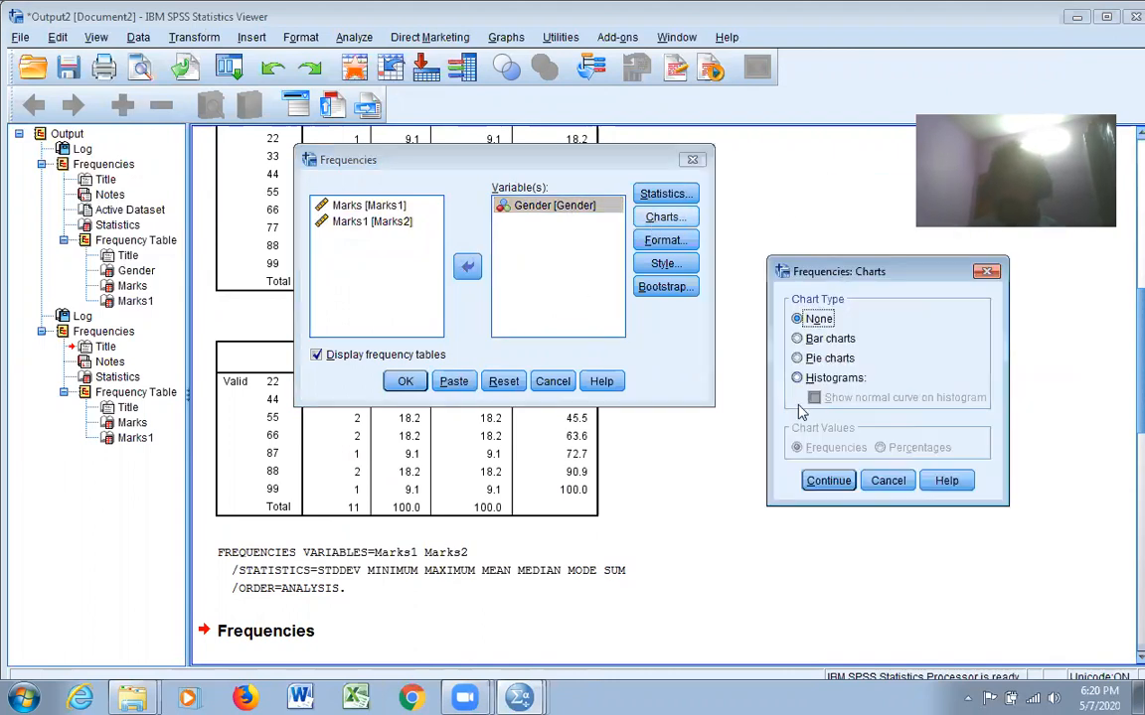
click(820, 339)
click(829, 480)
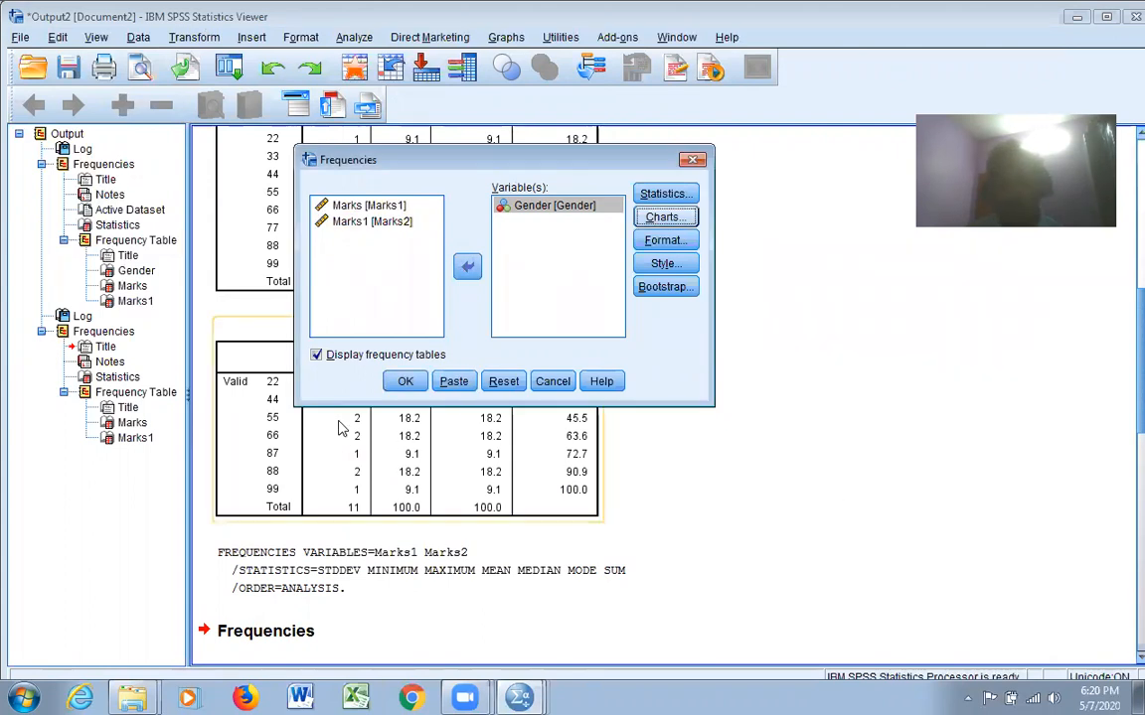
click(406, 382)
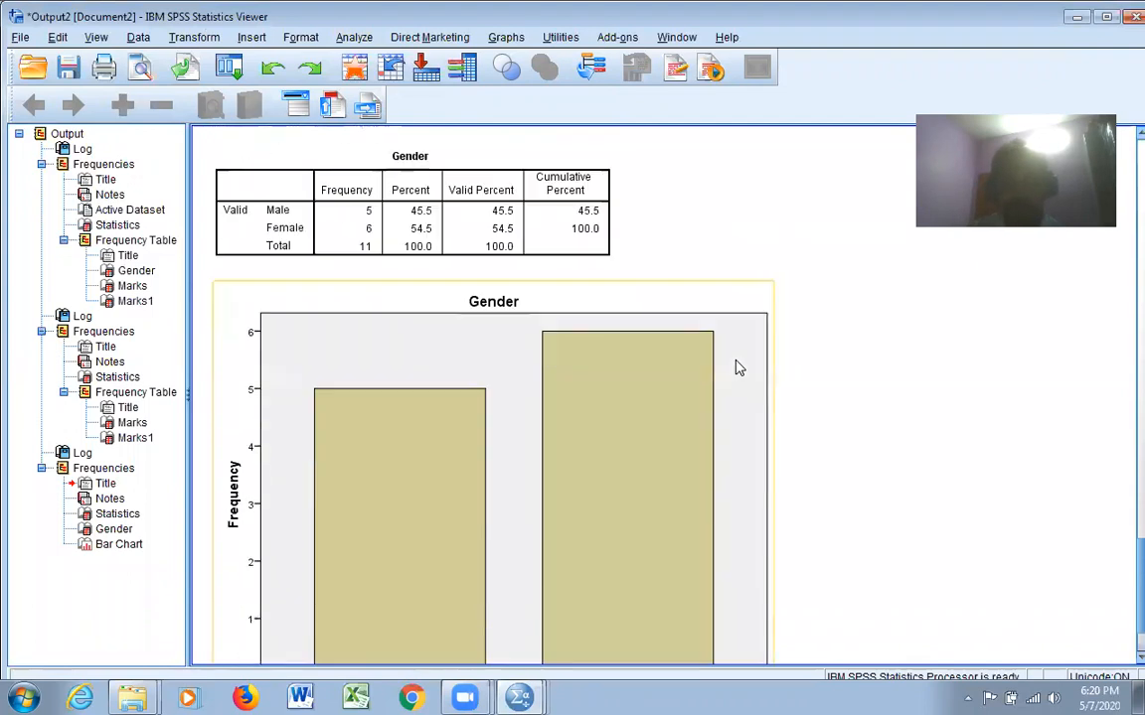
scroll(736, 368, down, 2)
click(744, 437)
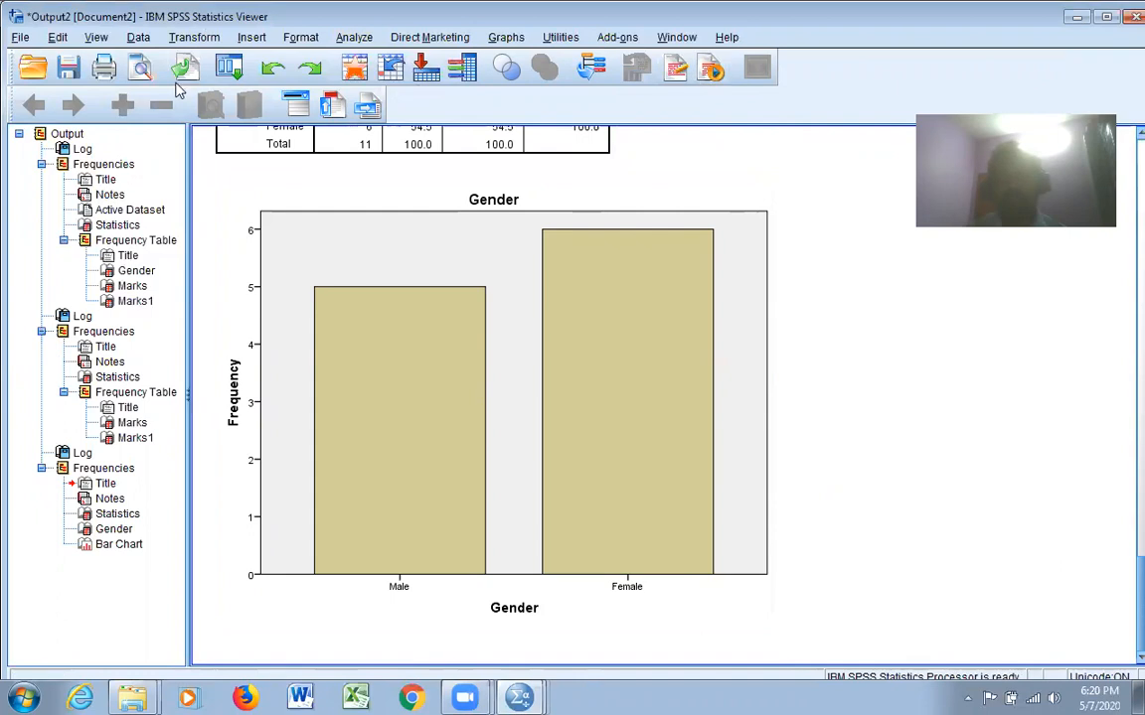
Switch to the wroking.sav dataset and split the file with output organized by groups based on Gender, sorting by the grouping variable
mouse_move(526, 697)
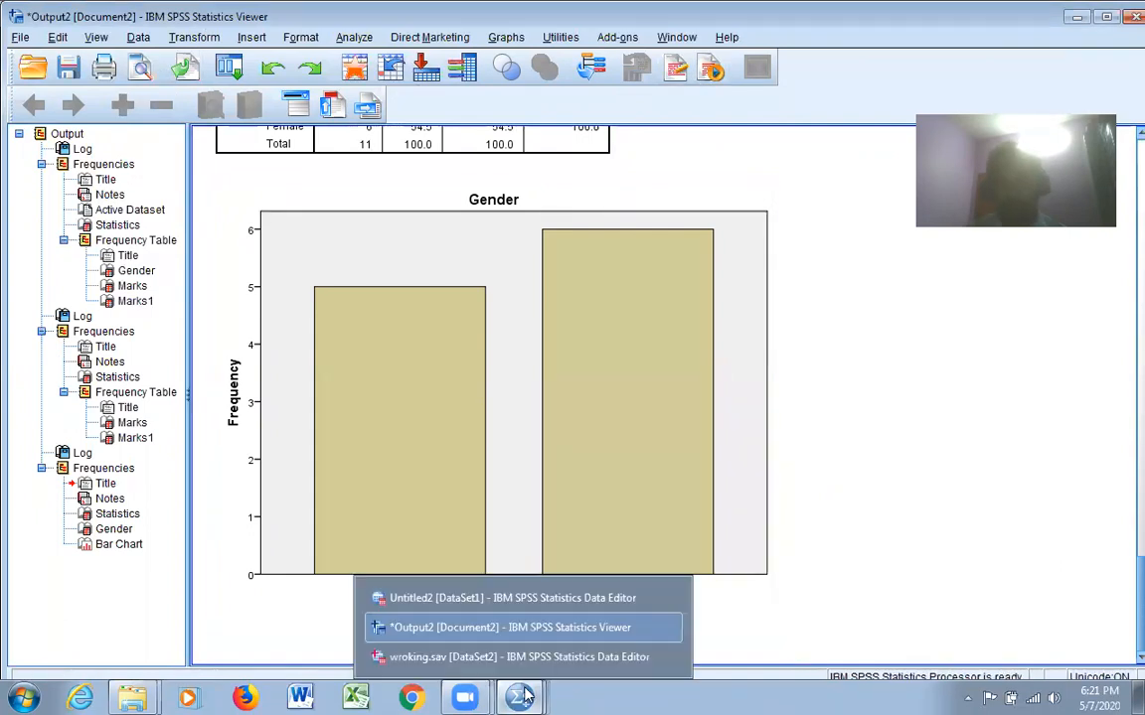
click(496, 660)
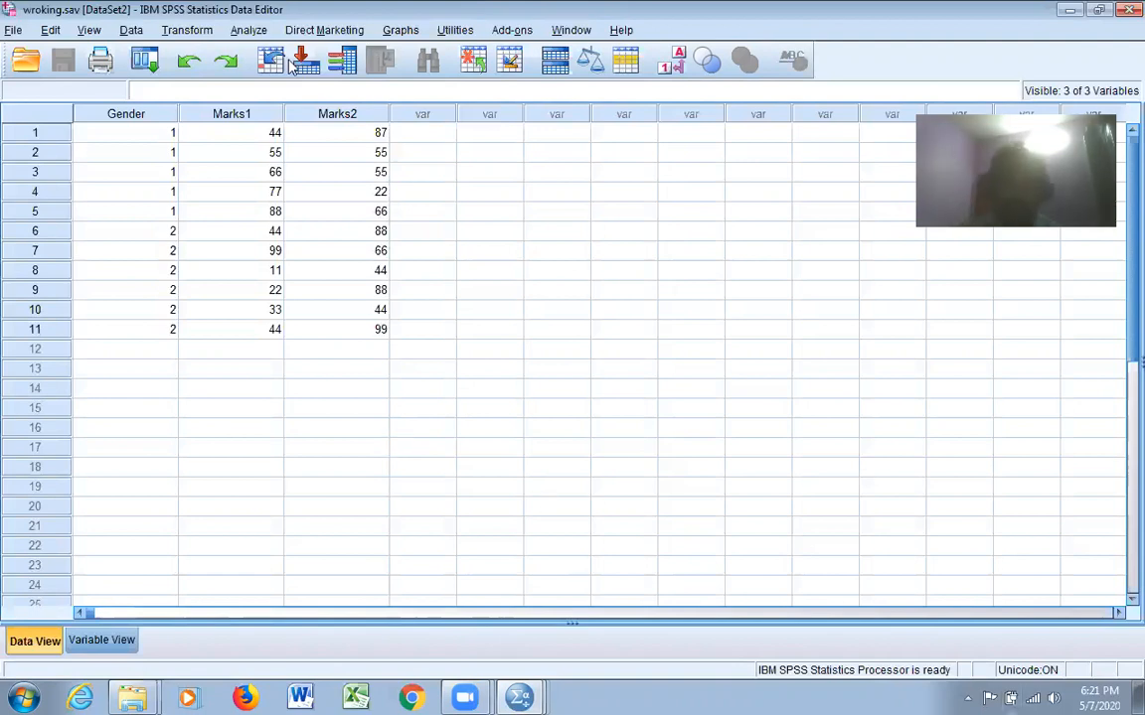
click(131, 31)
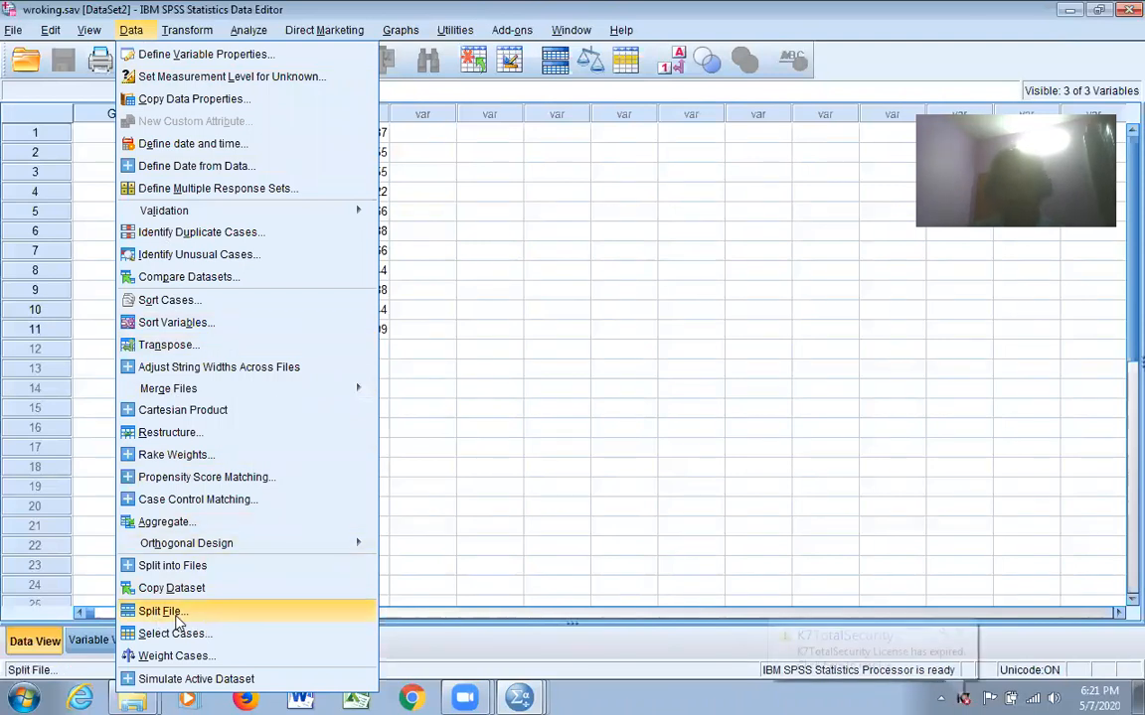
click(161, 611)
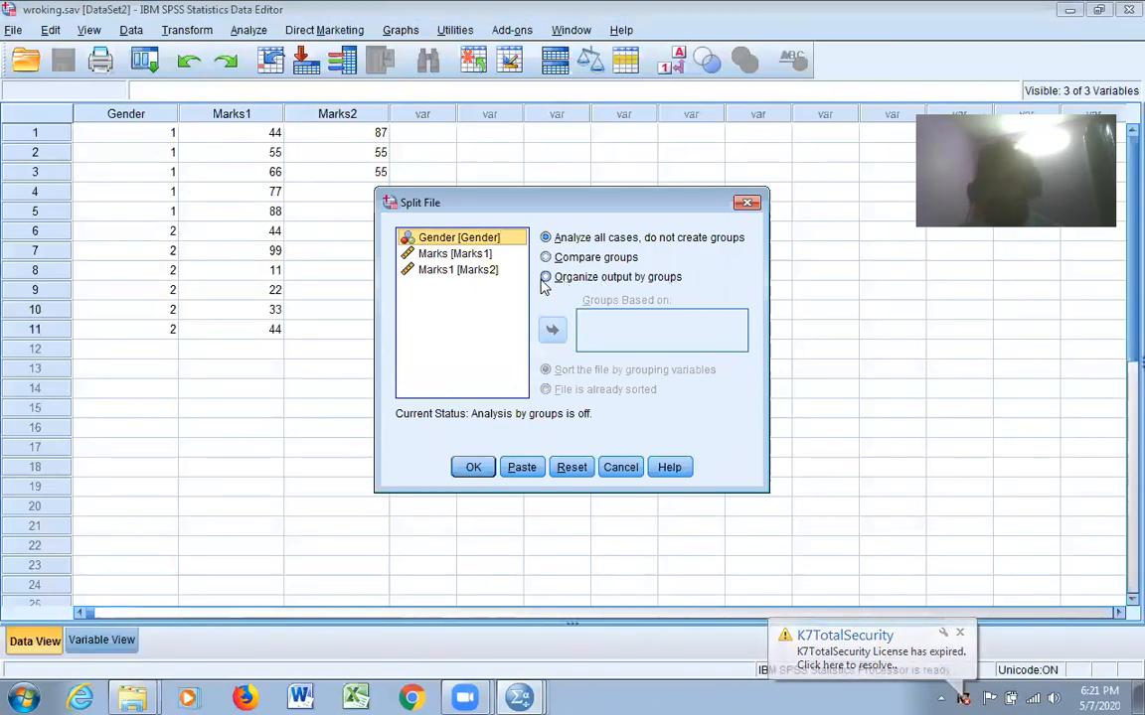
click(548, 279)
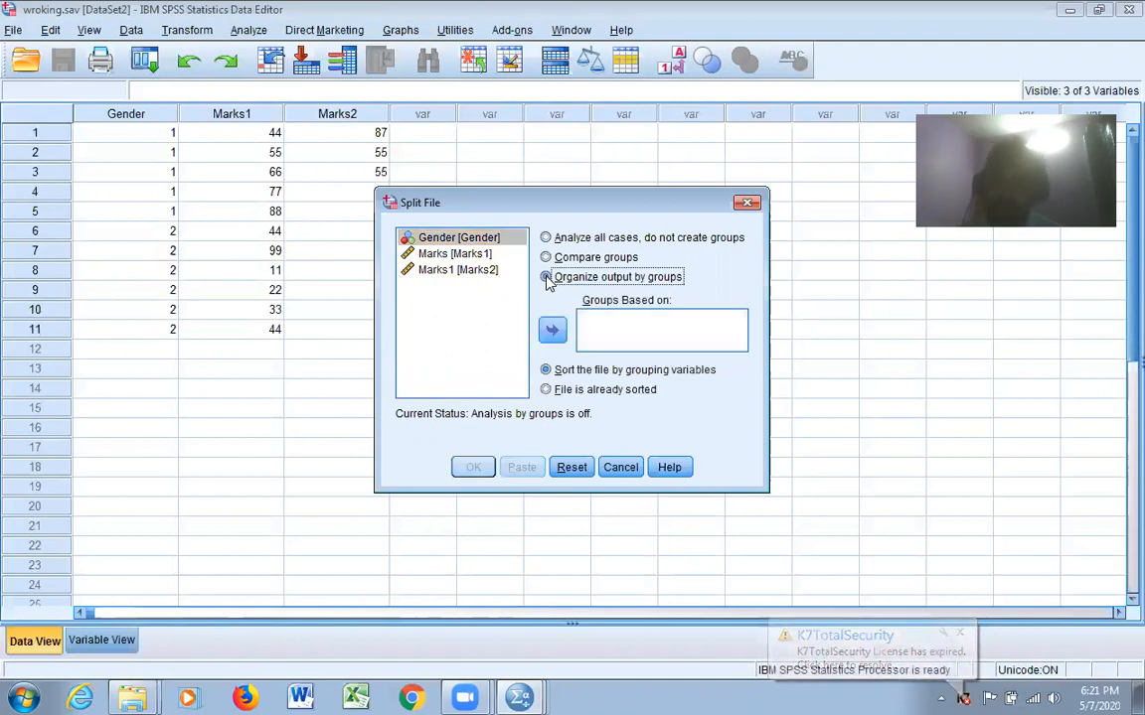
click(449, 238)
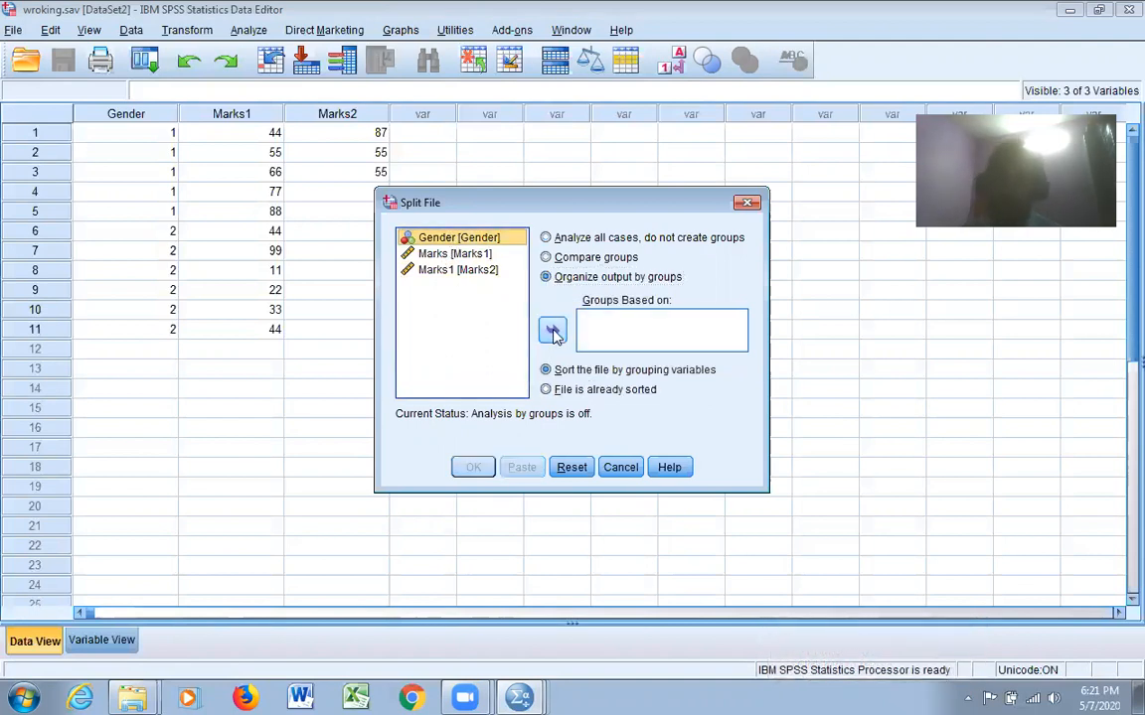
click(552, 332)
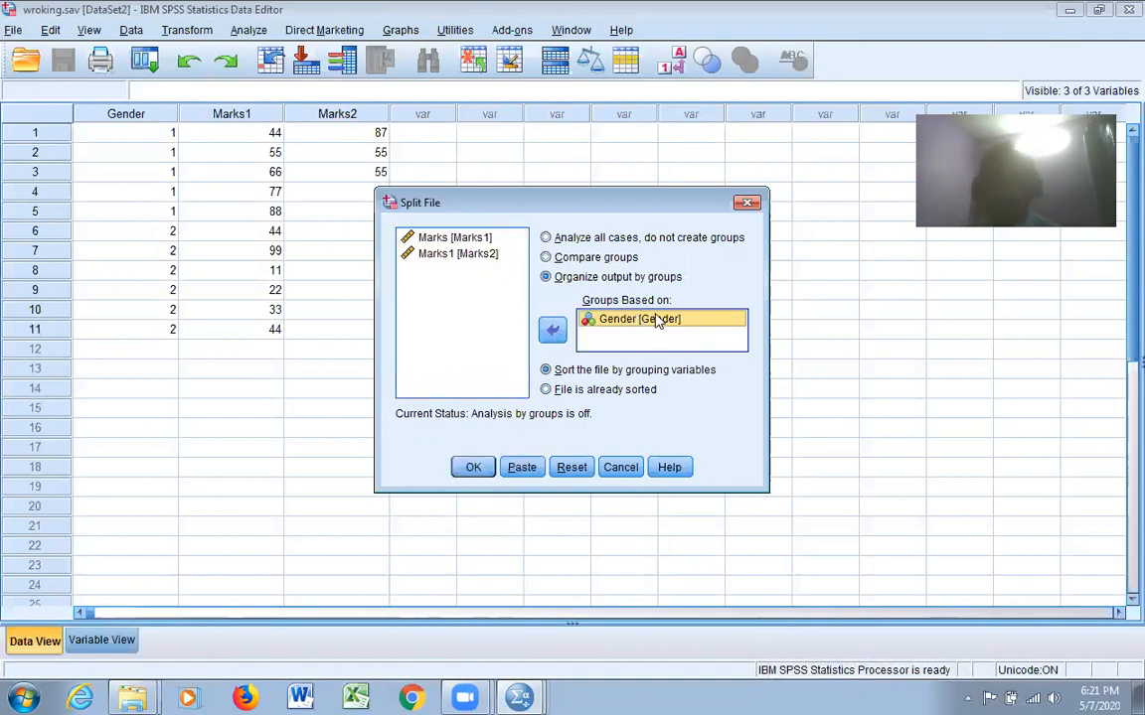
click(474, 467)
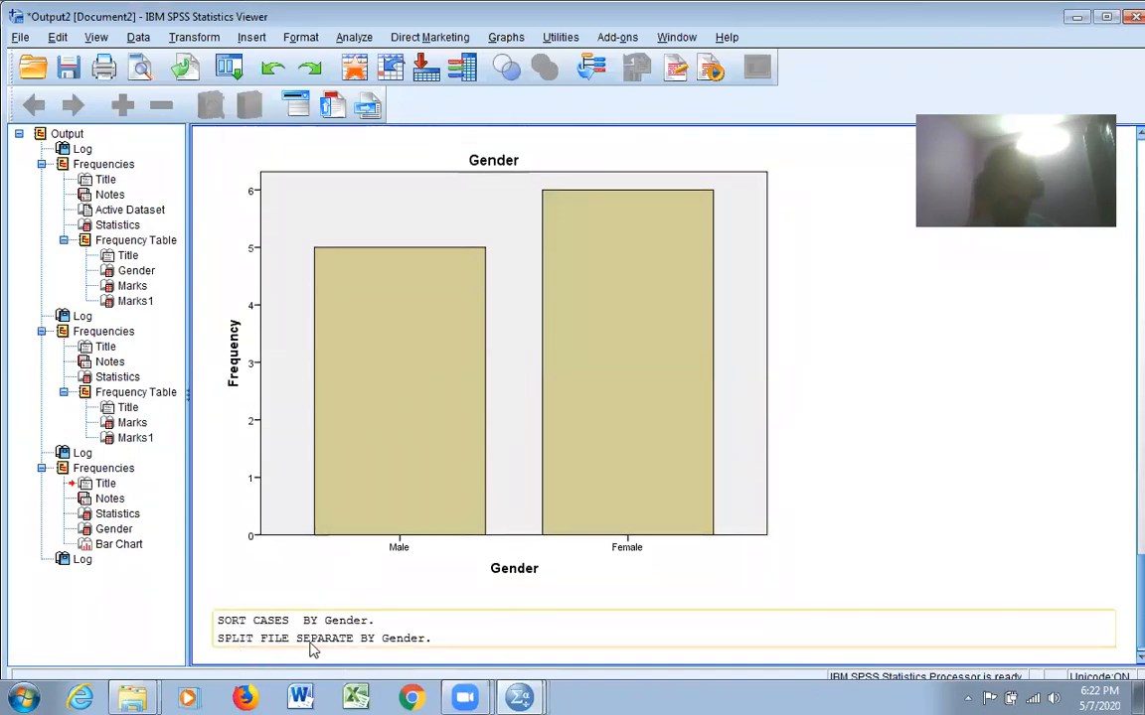
Start a new Frequencies analysis and replace Gender with Marks1 as its only variable
click(355, 39)
mouse_move(403, 83)
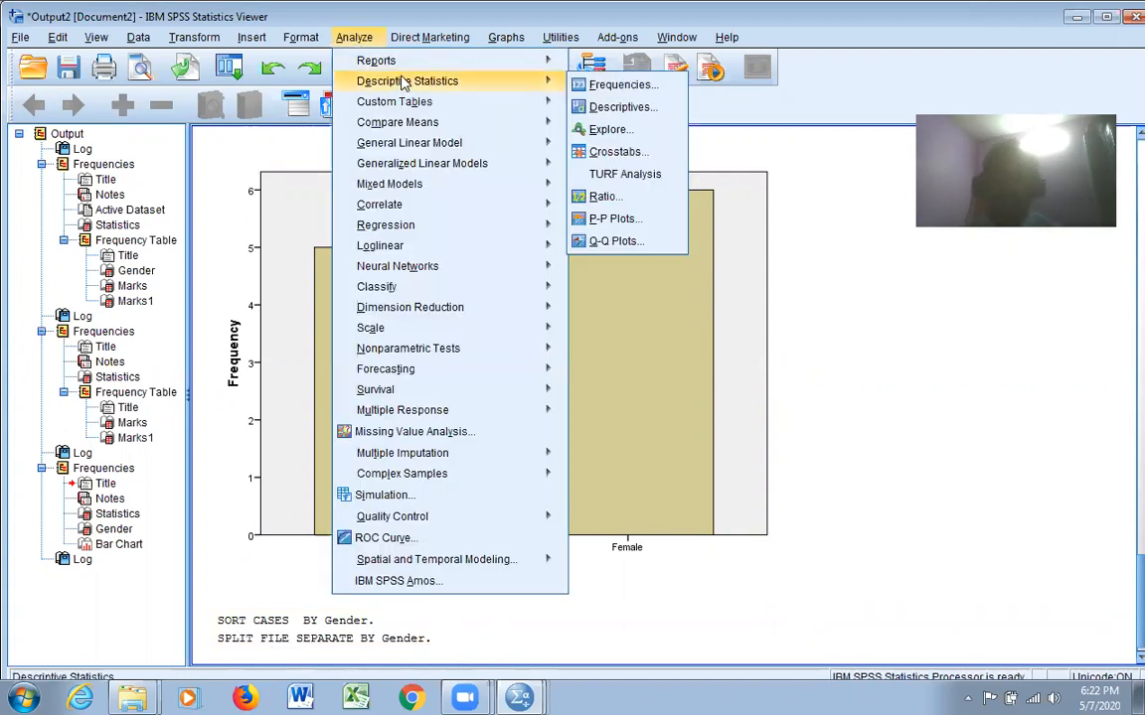
click(613, 87)
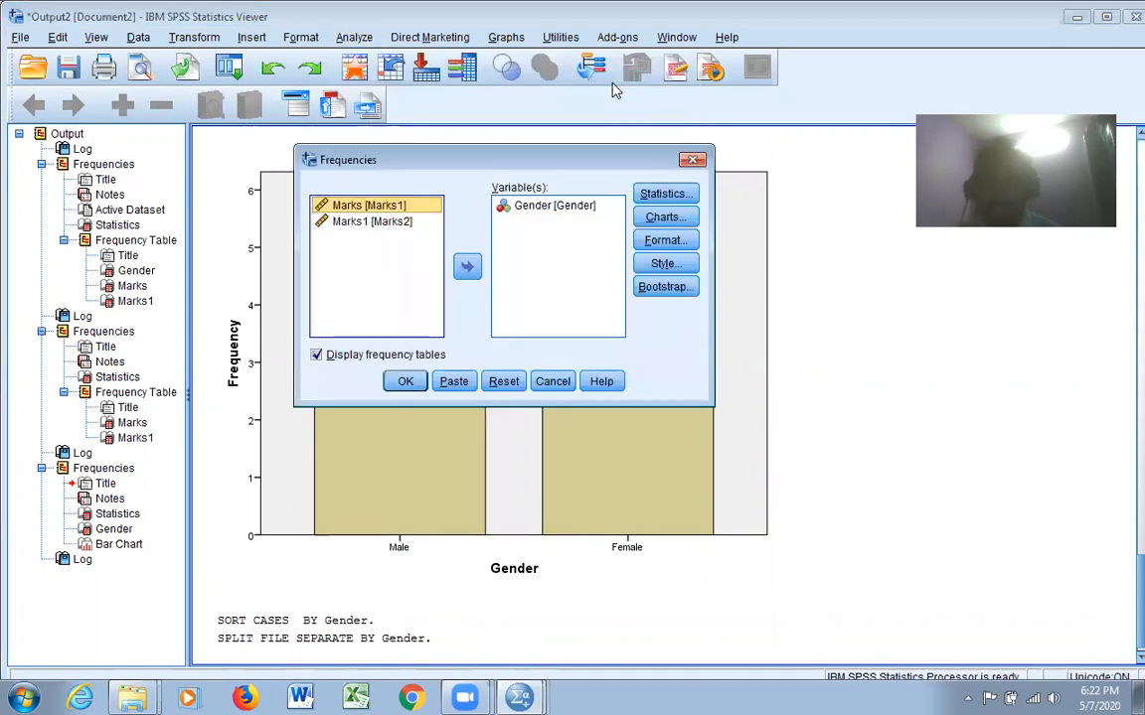
click(546, 205)
click(466, 269)
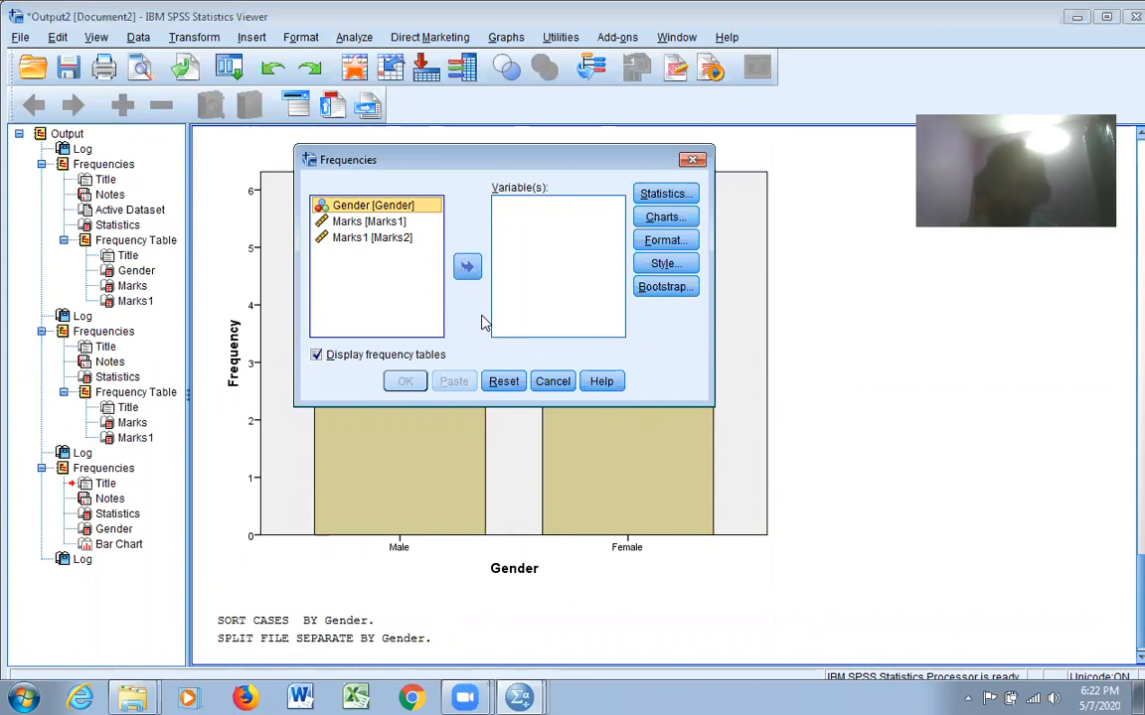
click(374, 224)
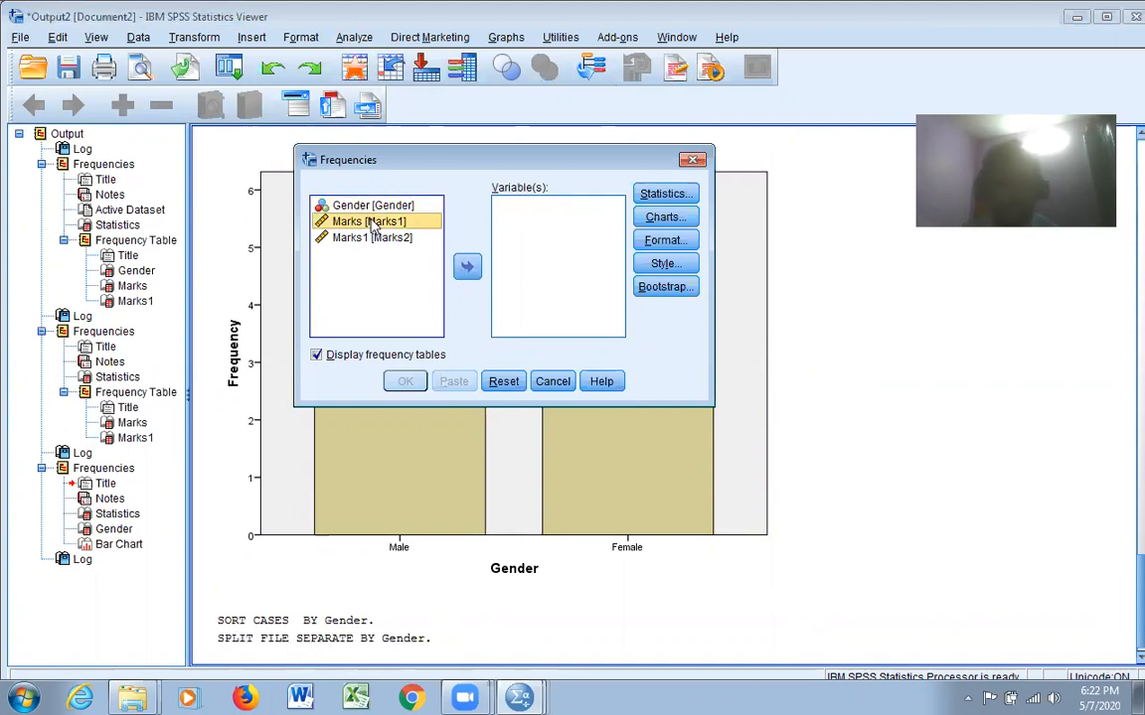
click(468, 269)
Request mean, median, mode, sum, standard deviation, minimum and maximum for Marks1, and run the split frequency analysis
click(651, 196)
click(366, 411)
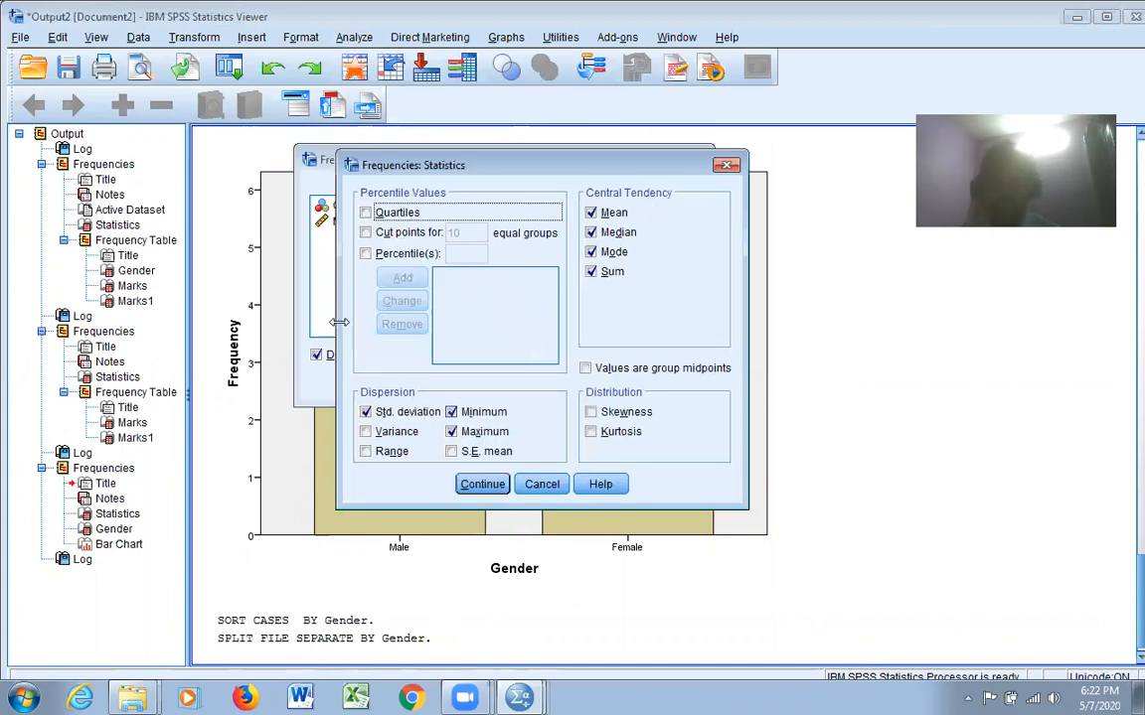
click(481, 484)
click(419, 383)
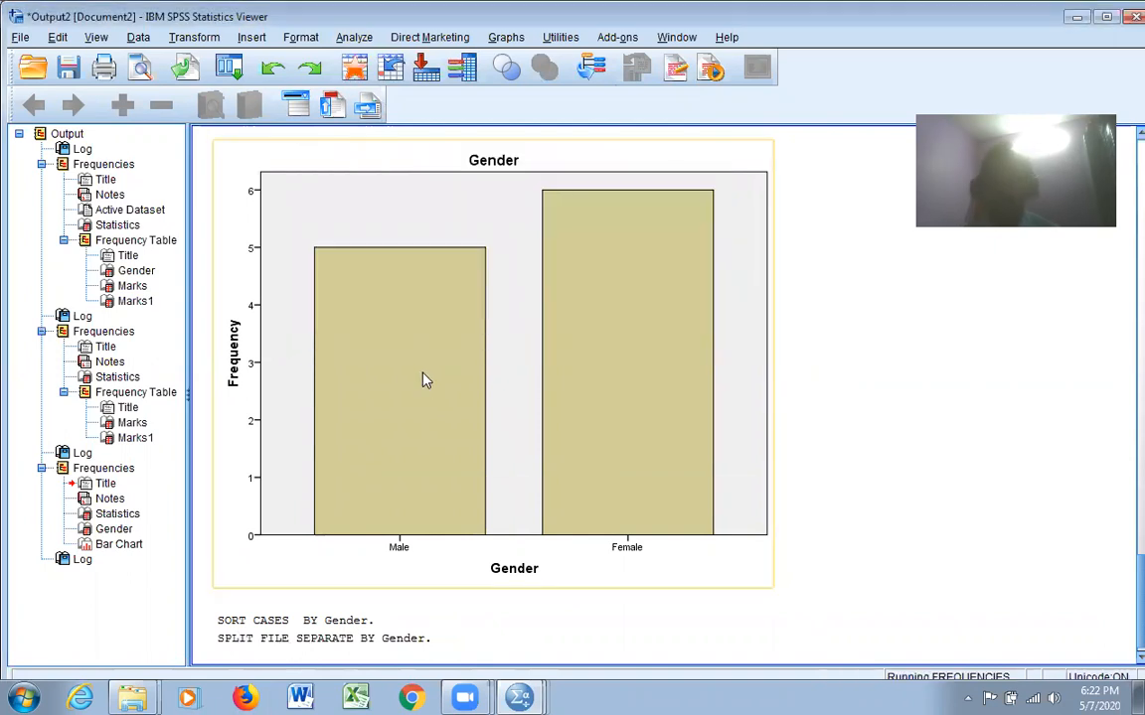
Examine the Marks1 statistics, frequency tables and bar charts produced separately for male and female
scroll(700, 374, down, 1)
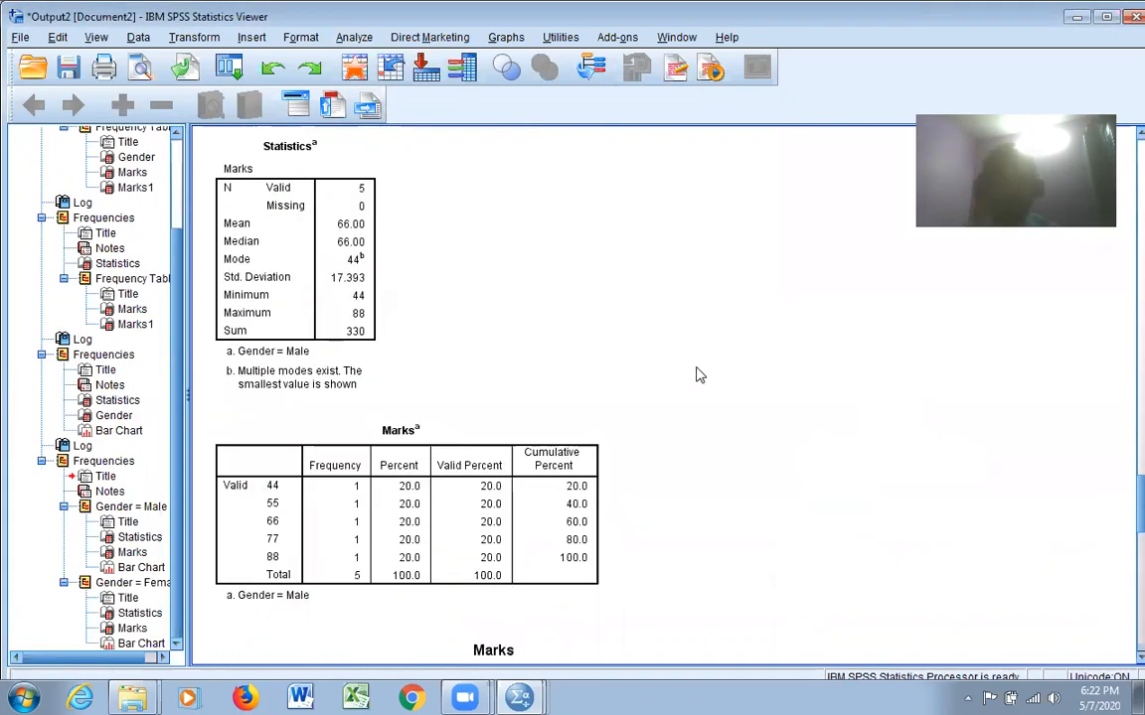
scroll(698, 374, up, 3)
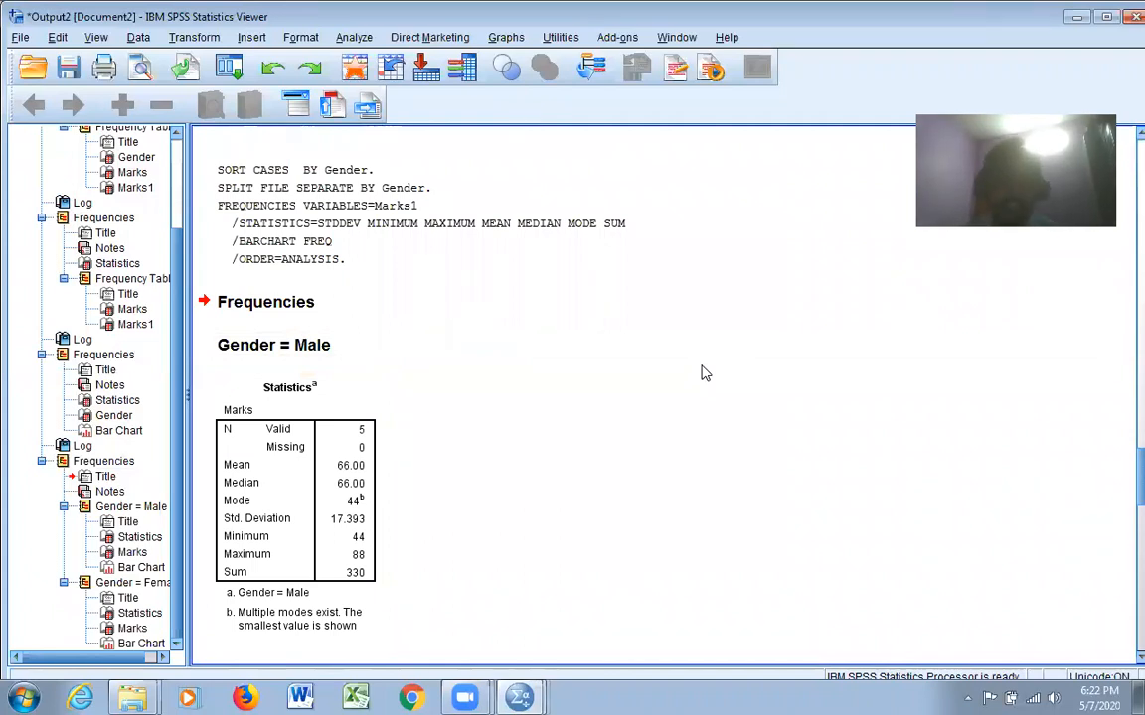
scroll(291, 375, down, 1)
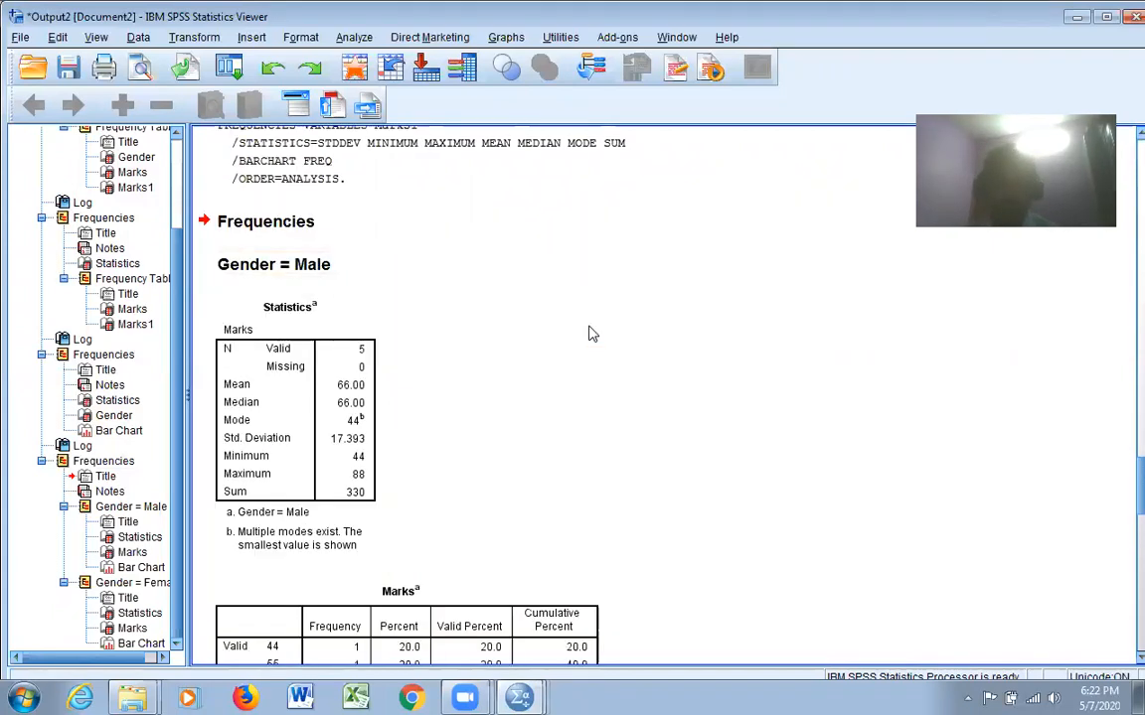
click(343, 373)
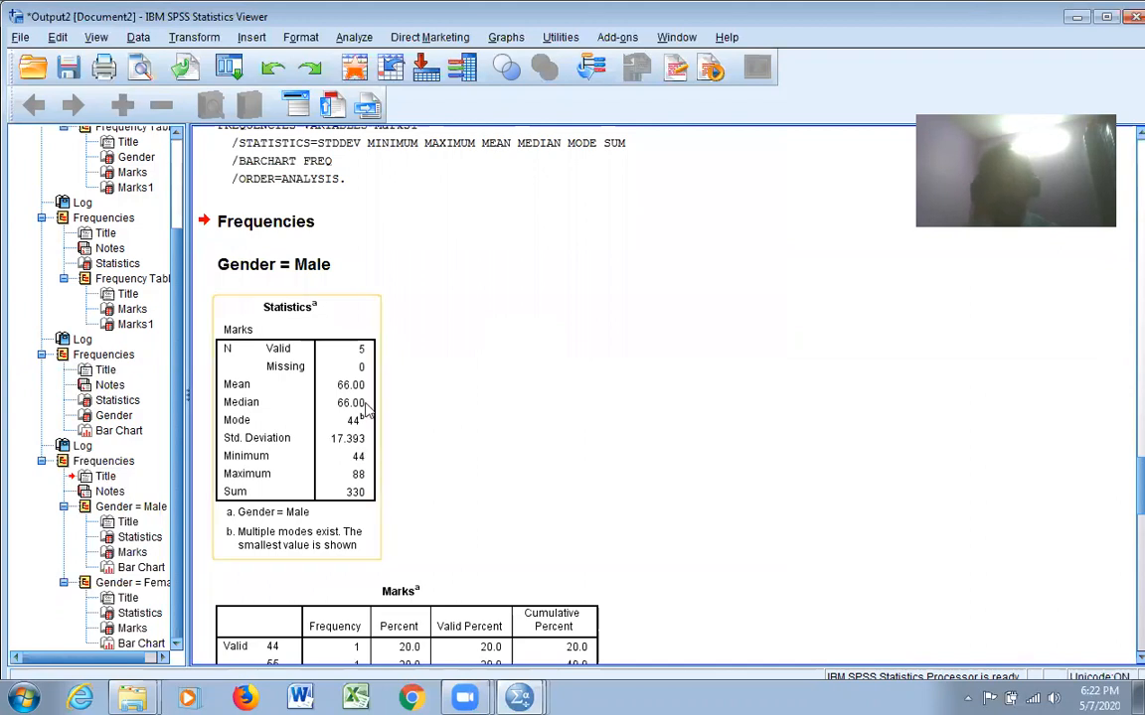
scroll(455, 332, down, 2)
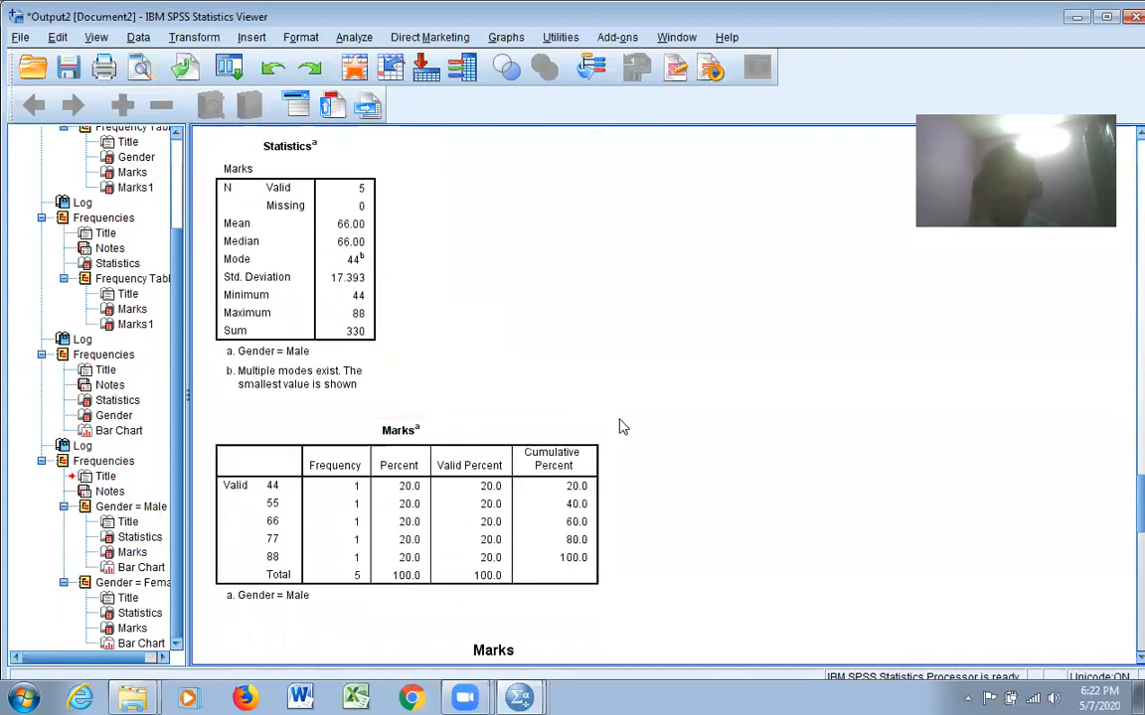
scroll(619, 427, down, 8)
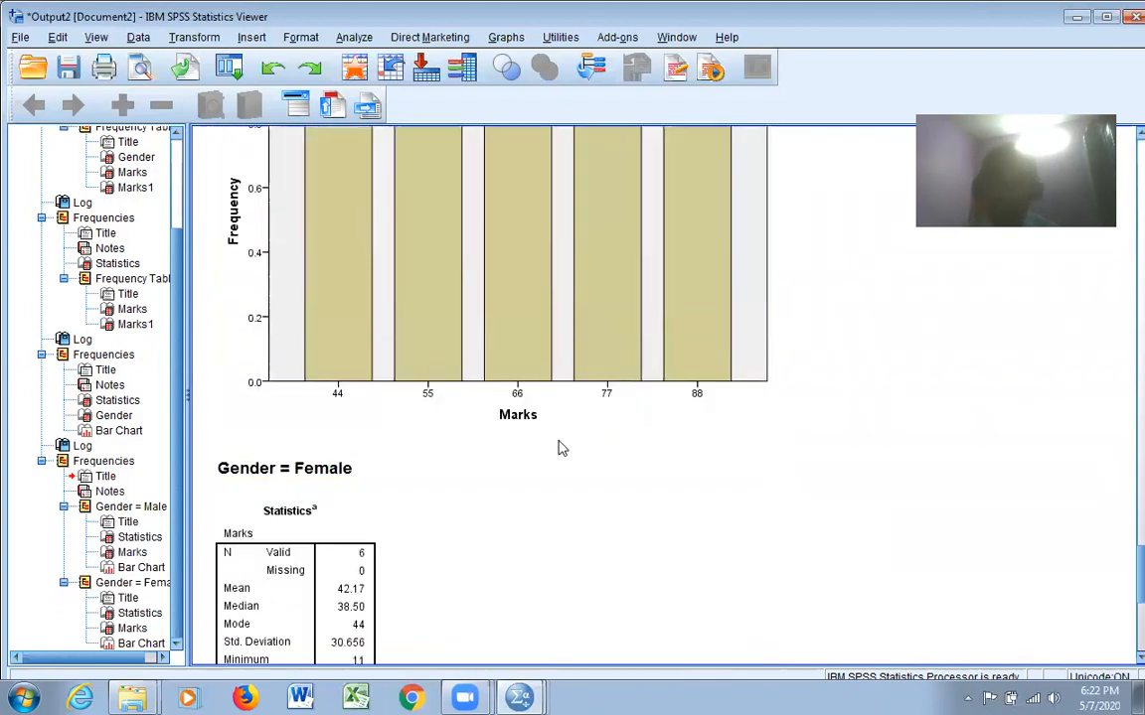
scroll(559, 448, down, 3)
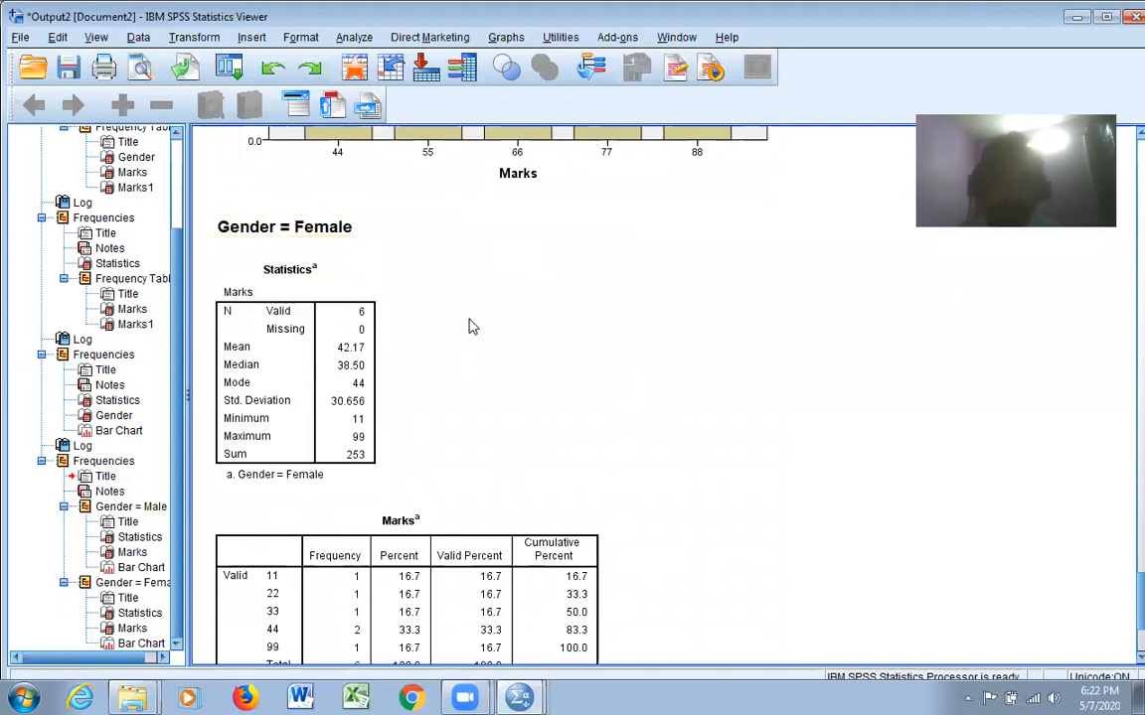
scroll(472, 327, down, 7)
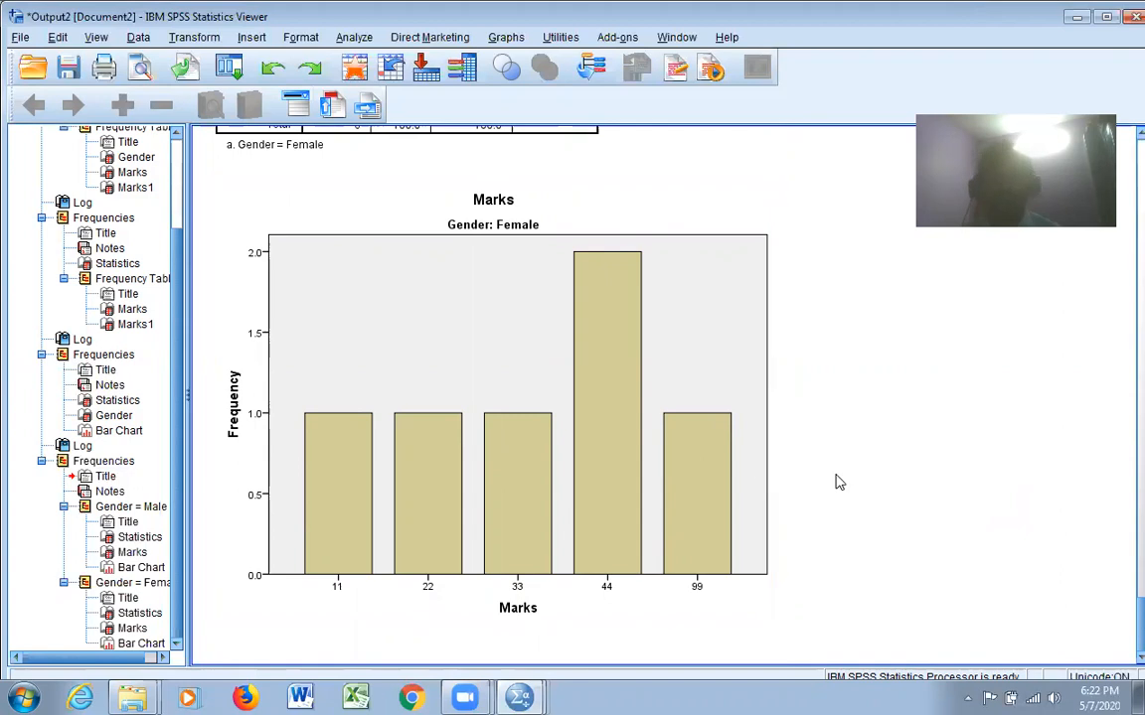
Turn off the file split by removing Gender as the grouping variable and choosing to analyze all cases without creating groups
click(138, 36)
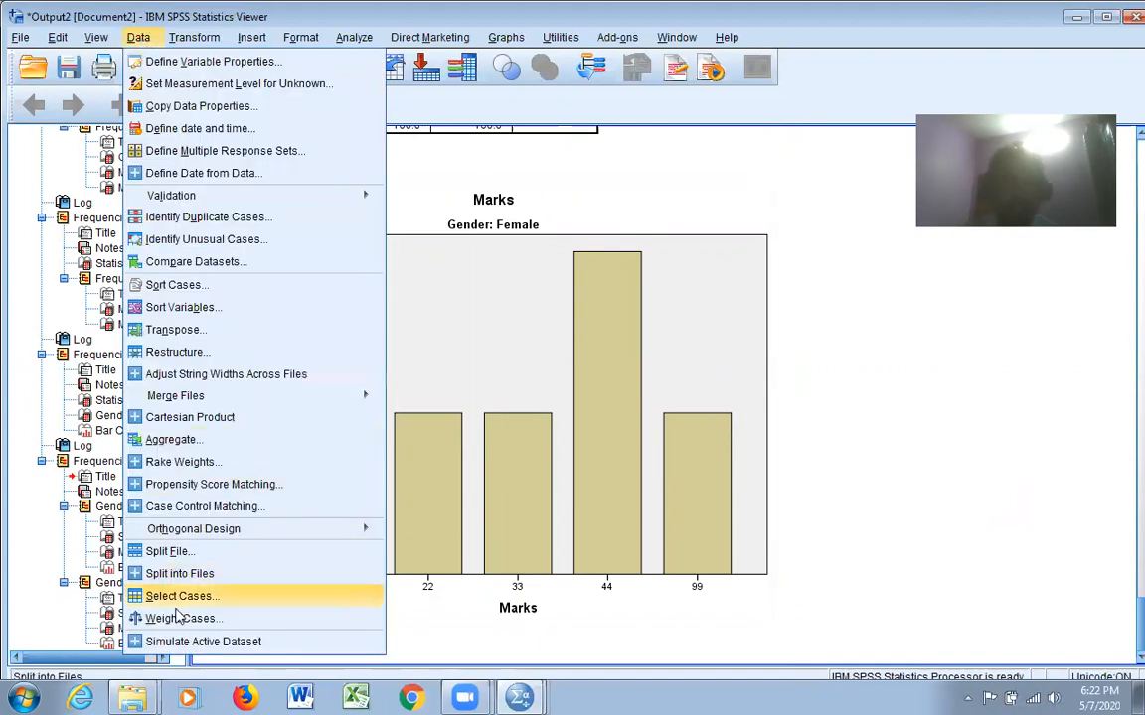
click(167, 552)
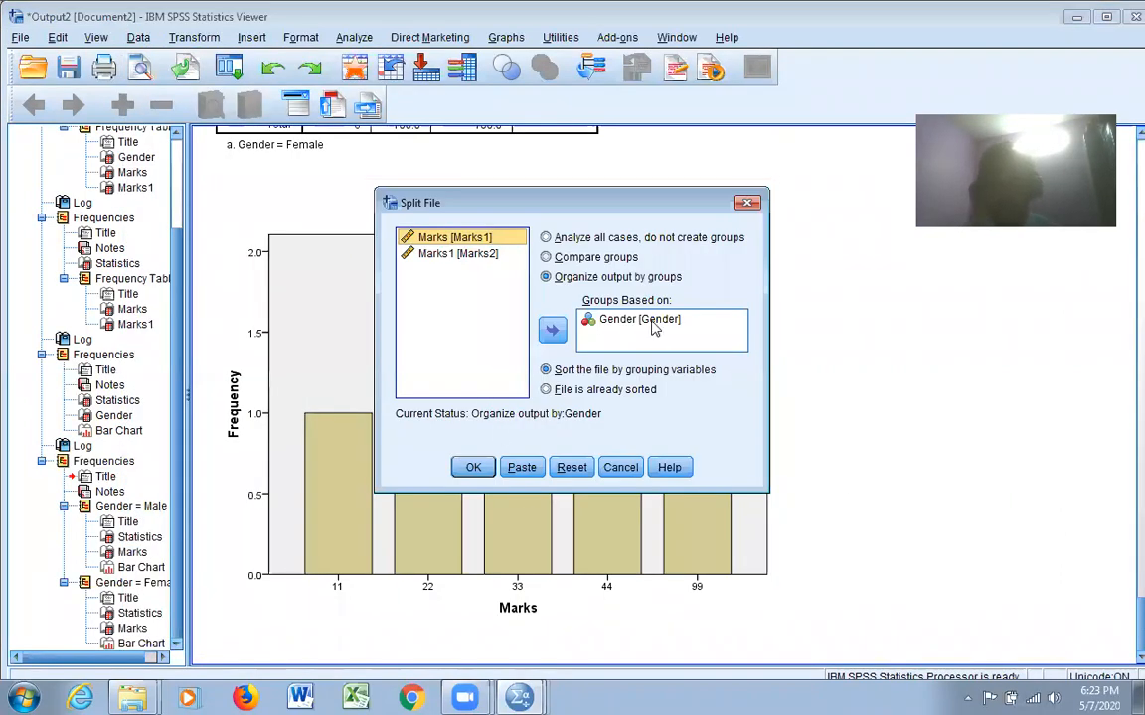
click(645, 320)
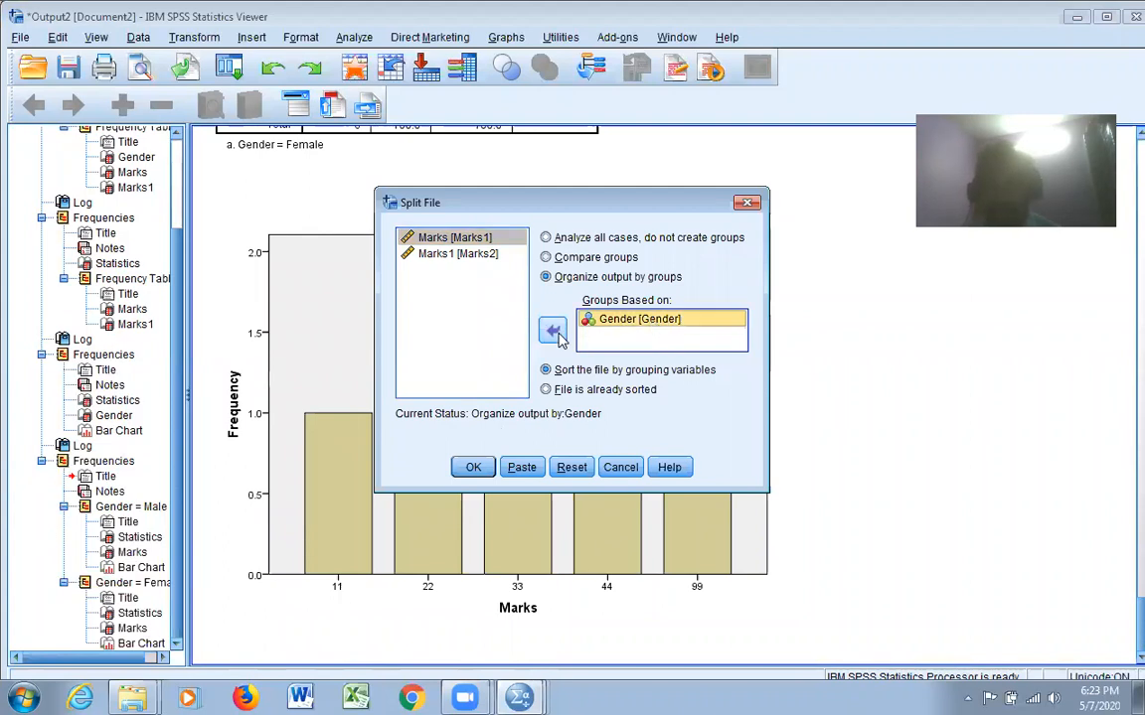
click(552, 331)
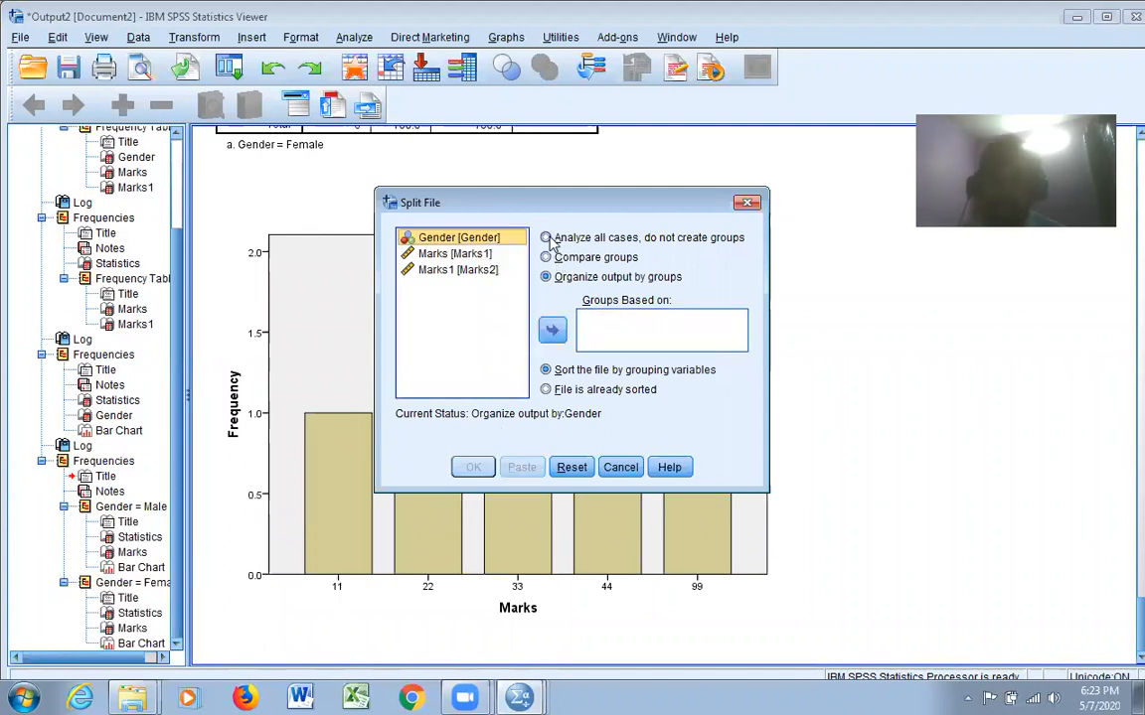
click(546, 240)
click(474, 468)
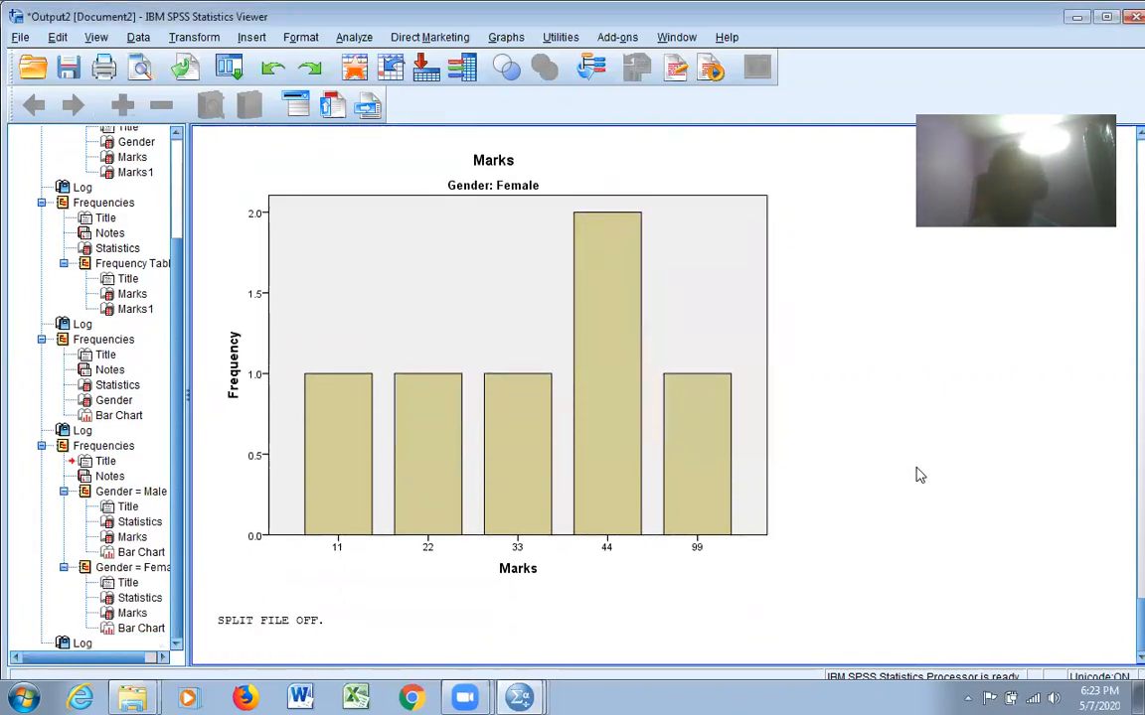
Delete all content from the output document and return to the wroking.sav dataset
click(763, 569)
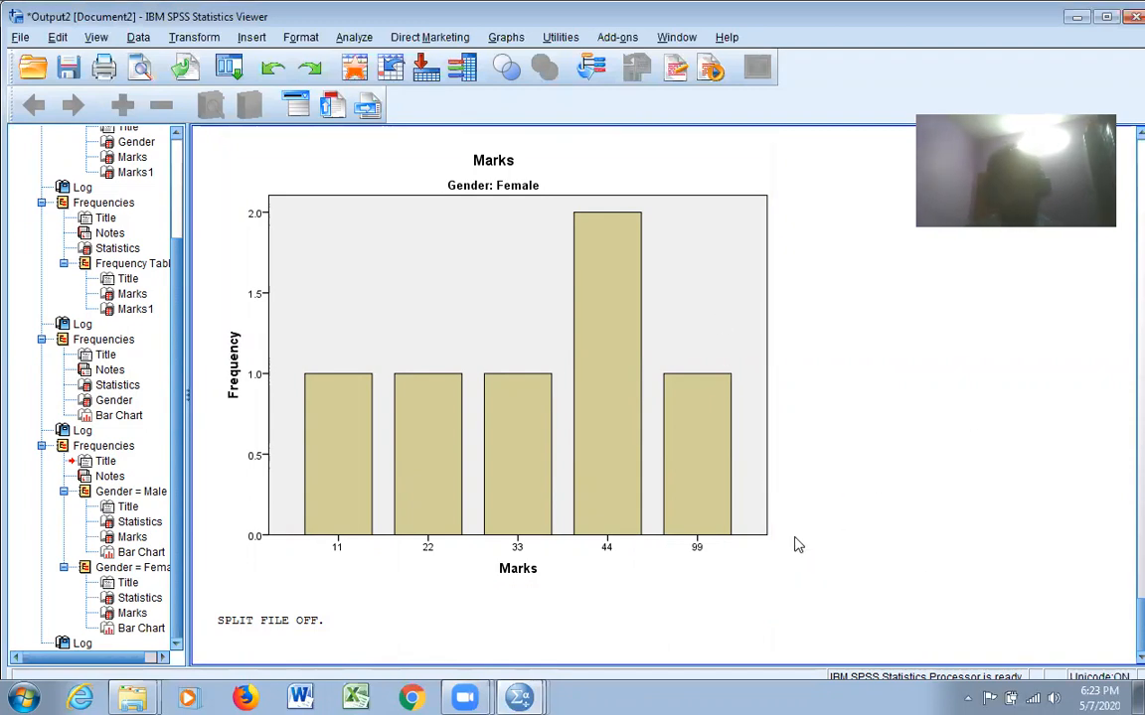
scroll(1116, 467, up, 20)
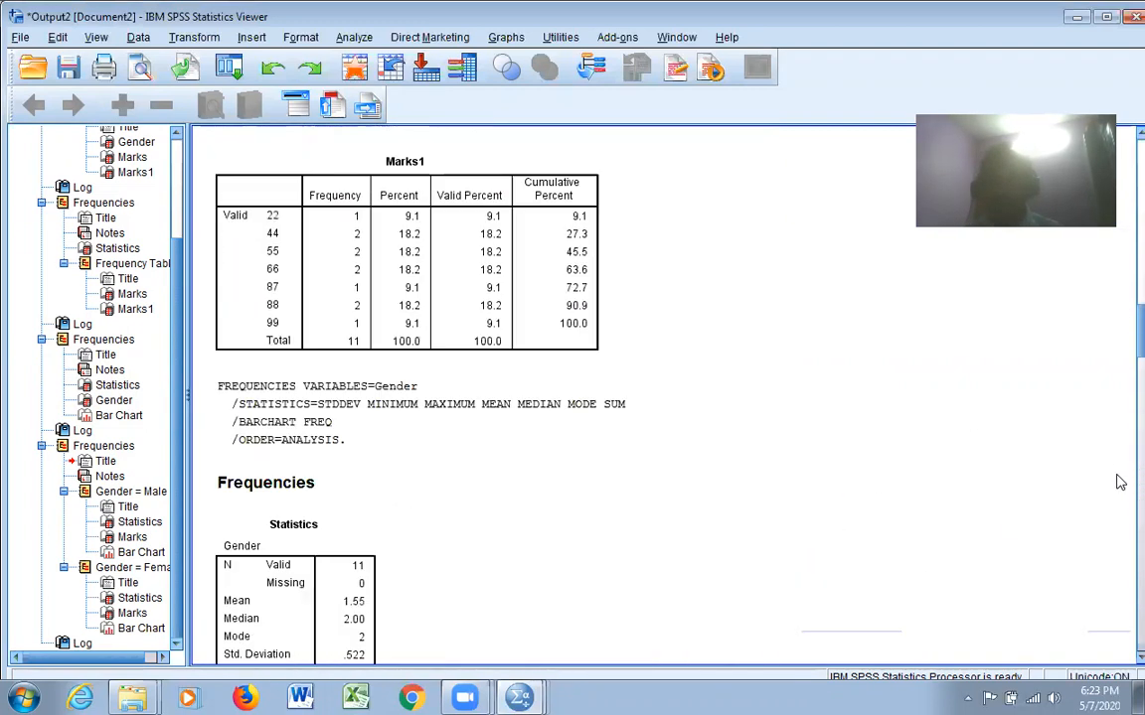
scroll(586, 348, up, 2)
scroll(576, 359, down, 10)
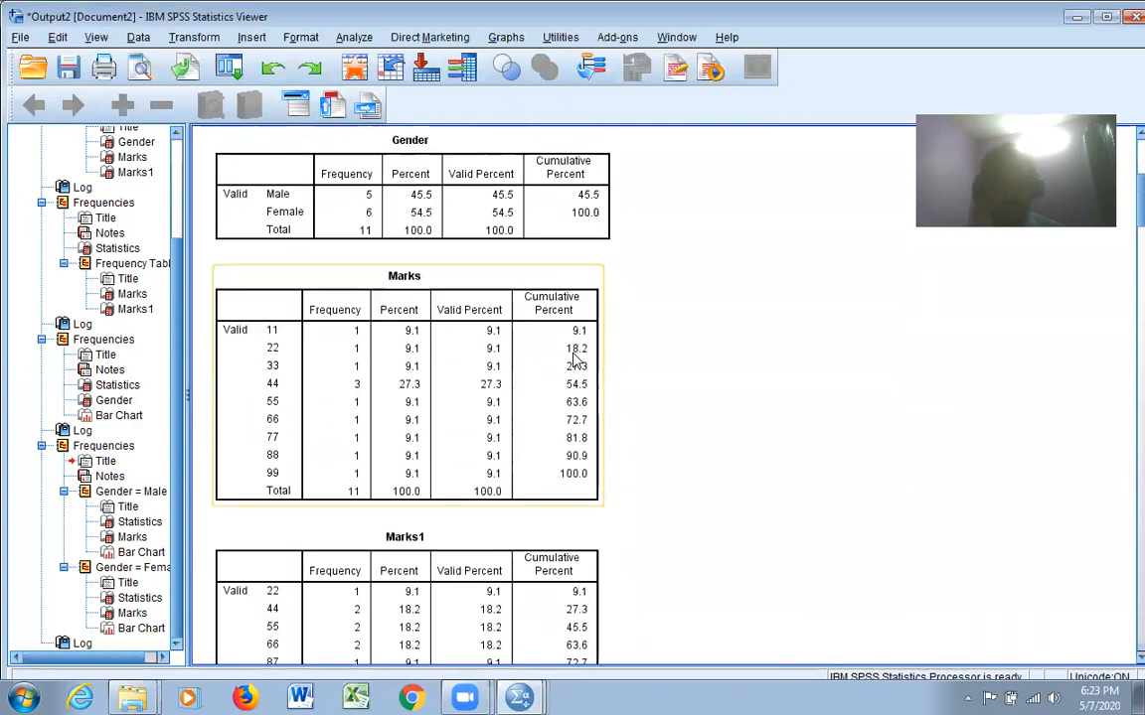
key(ctrl+a)
key(Delete)
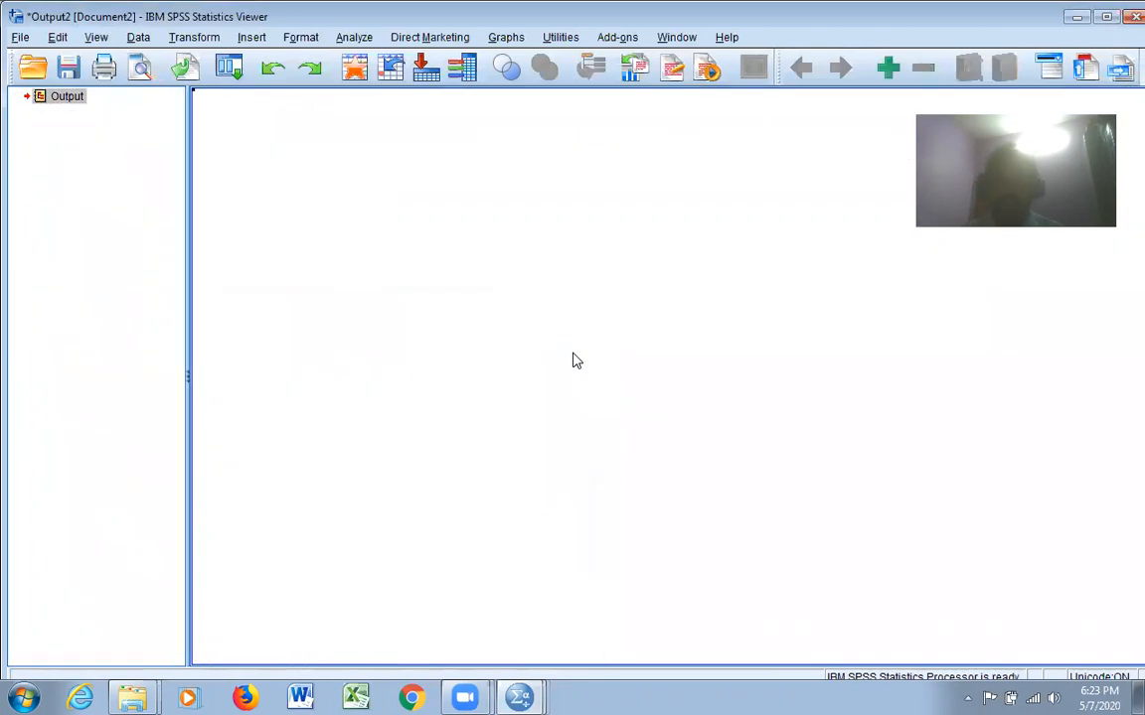
click(1076, 17)
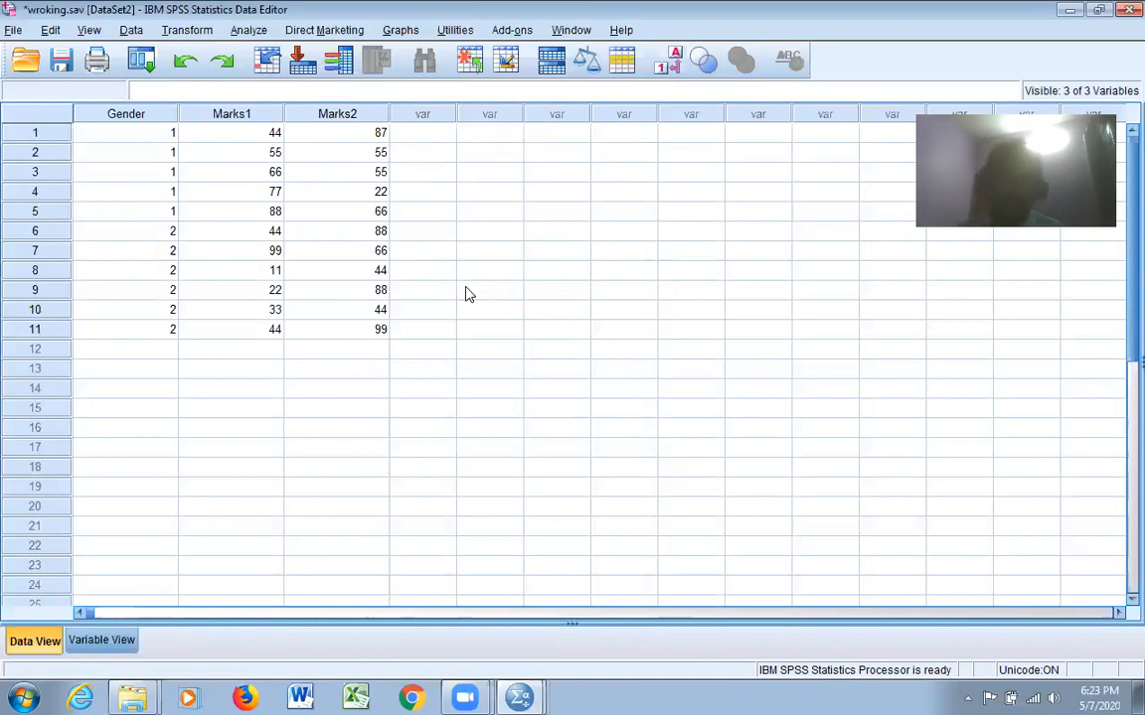
Start a Compute Variable operation and name the target variable total
click(251, 31)
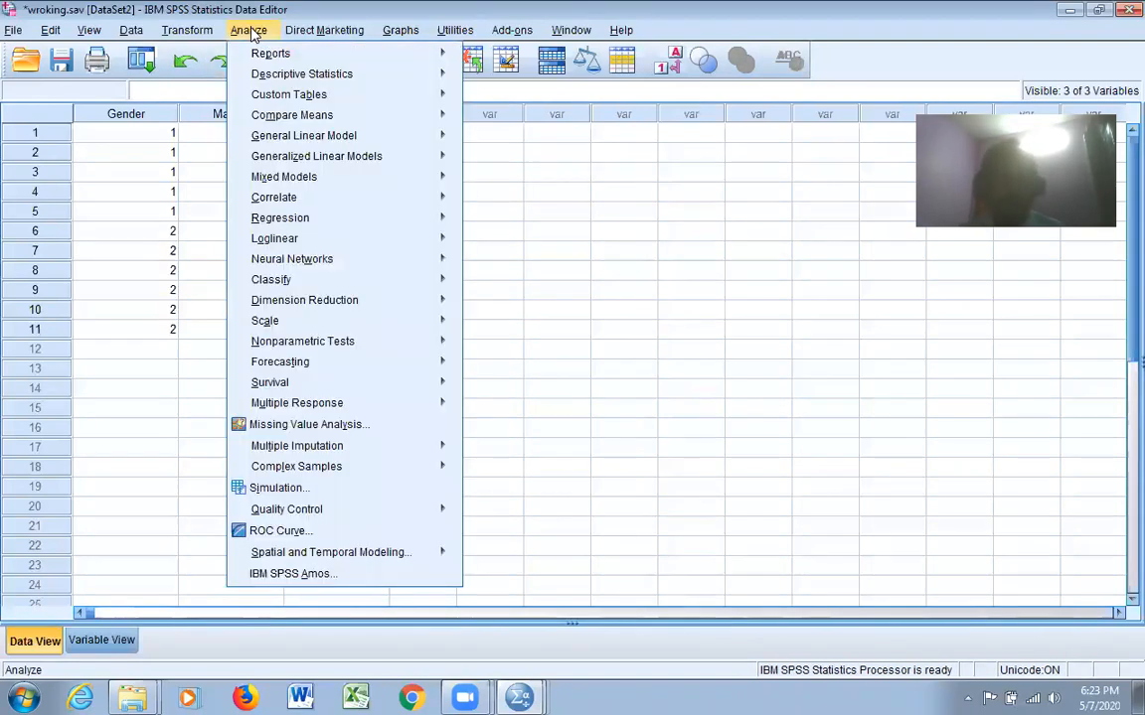
mouse_move(187, 30)
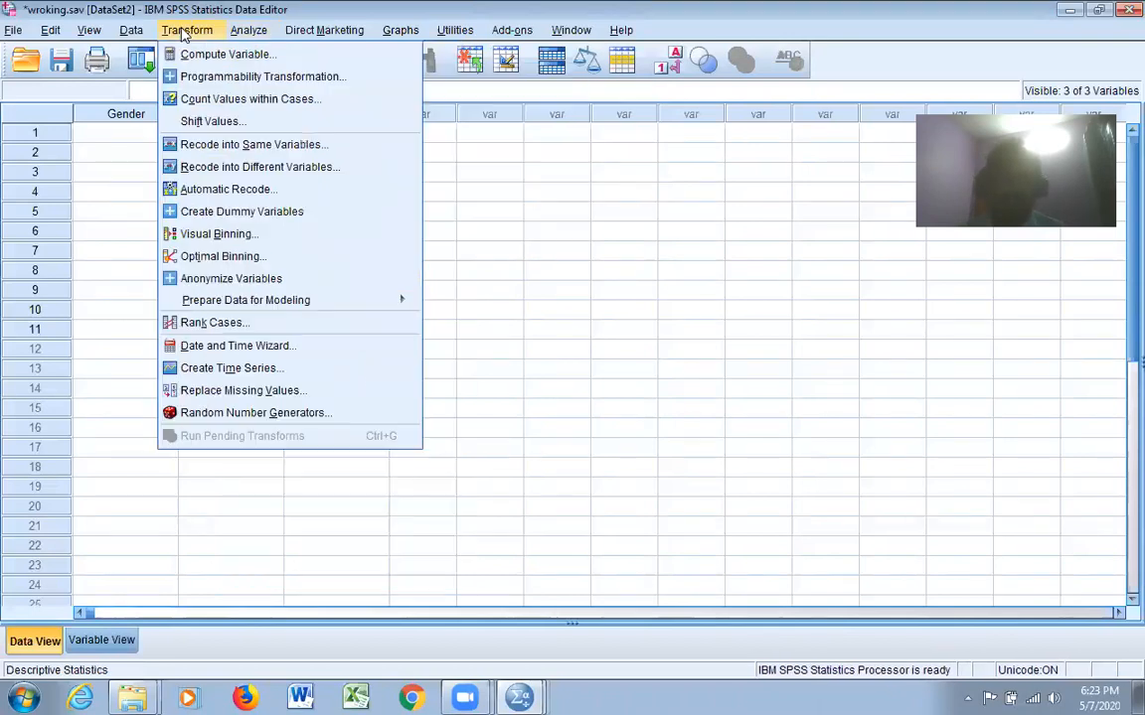
click(226, 54)
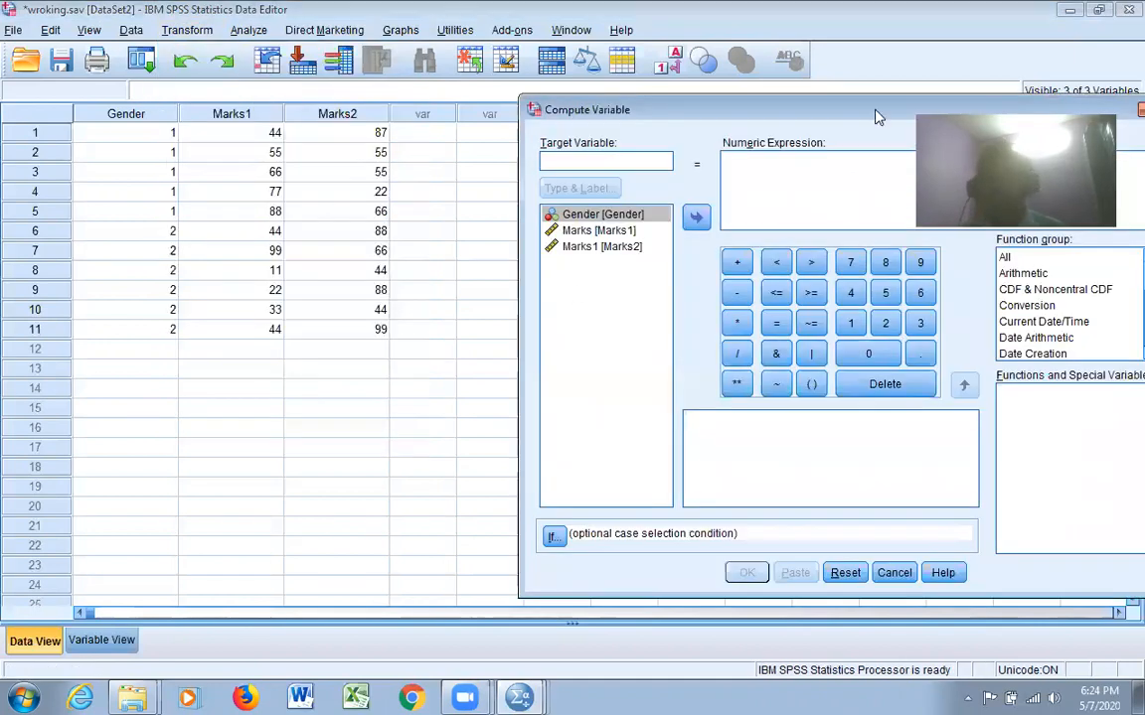
drag(876, 117, 554, 99)
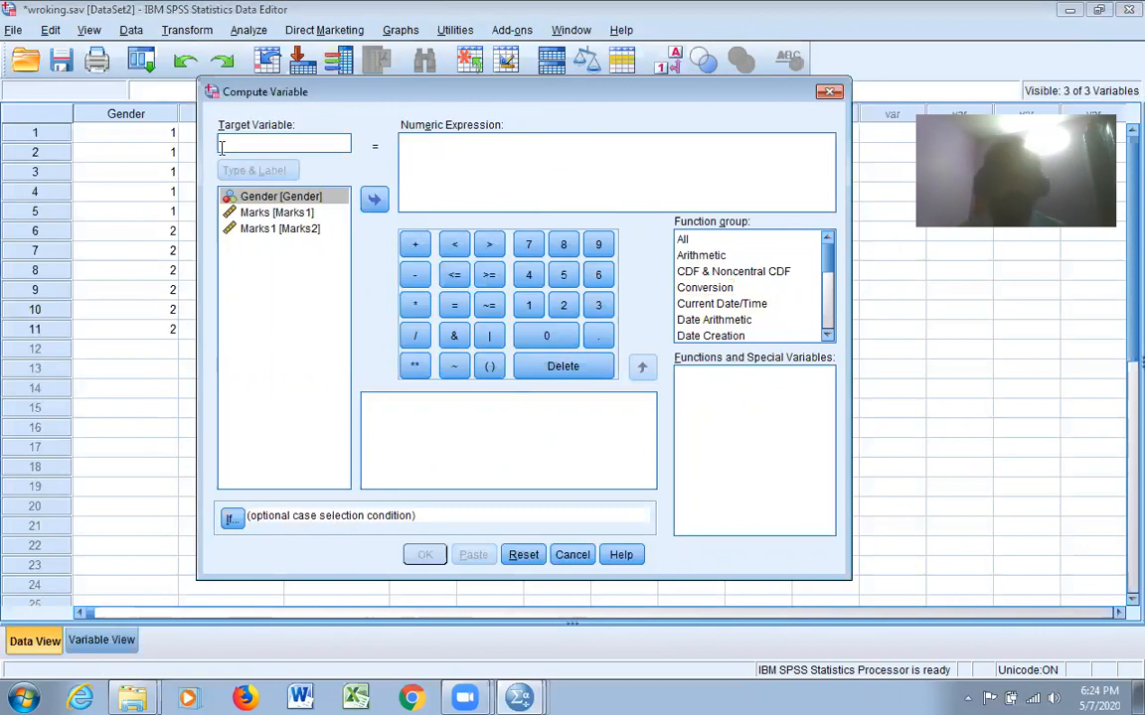
click(296, 142)
text(total)
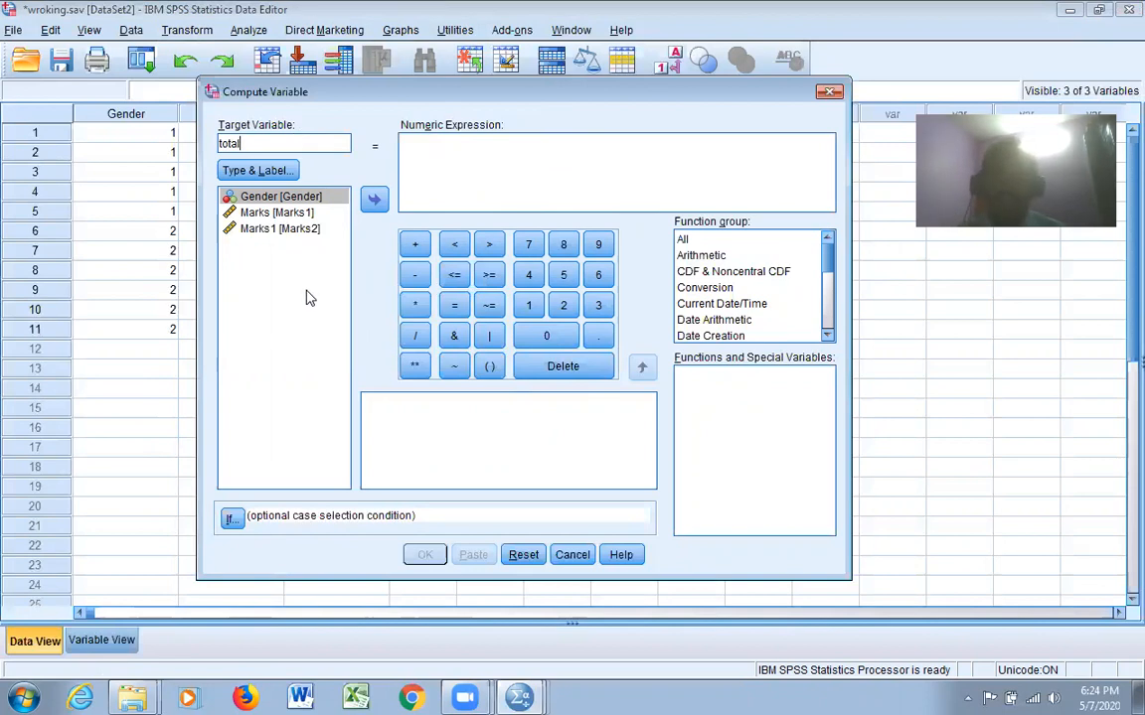
Set the numeric expression to Marks1 + Marks2 and compute the new variable
click(267, 213)
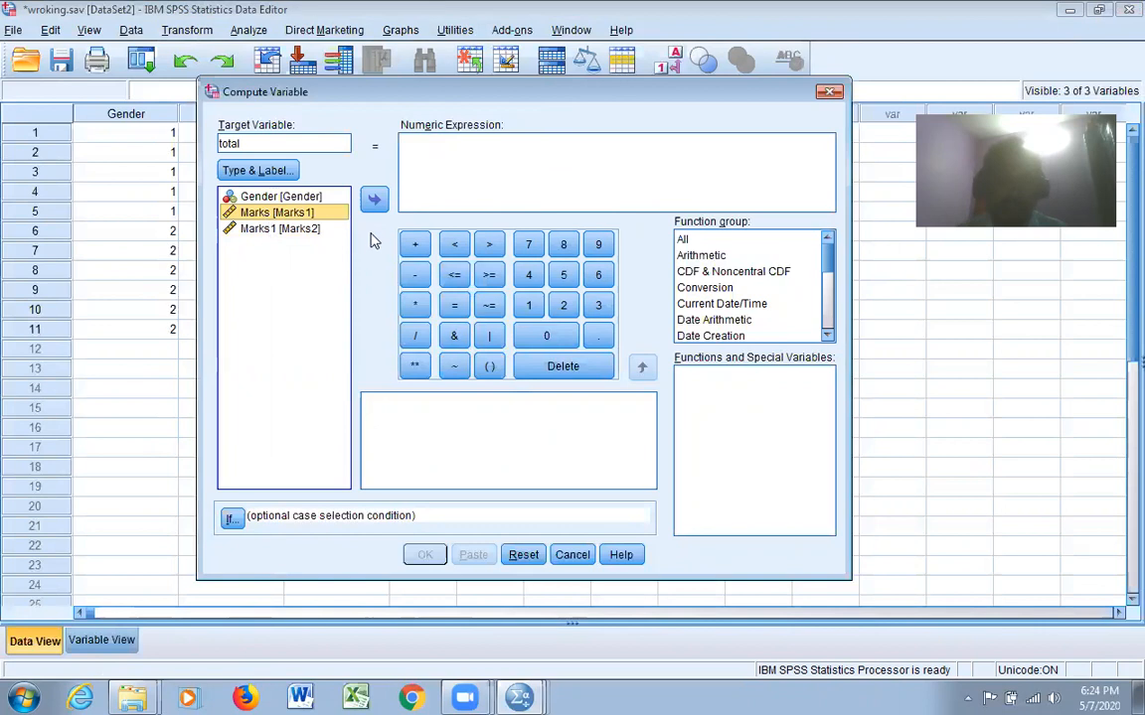
click(374, 202)
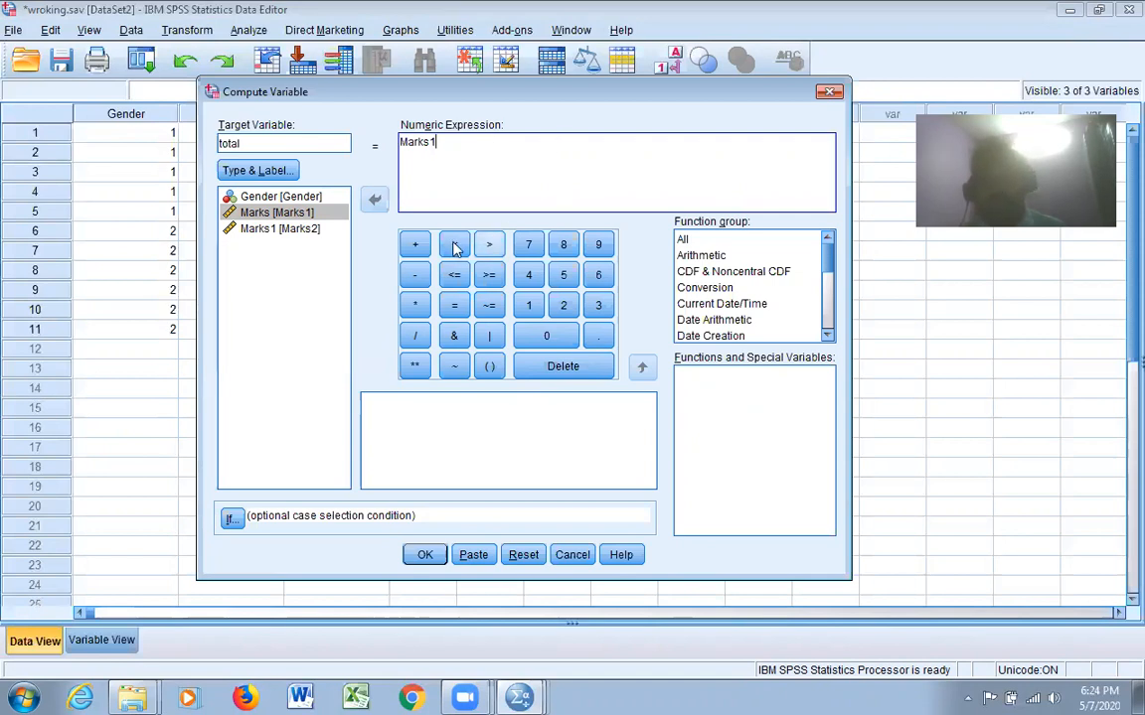
click(273, 230)
click(375, 202)
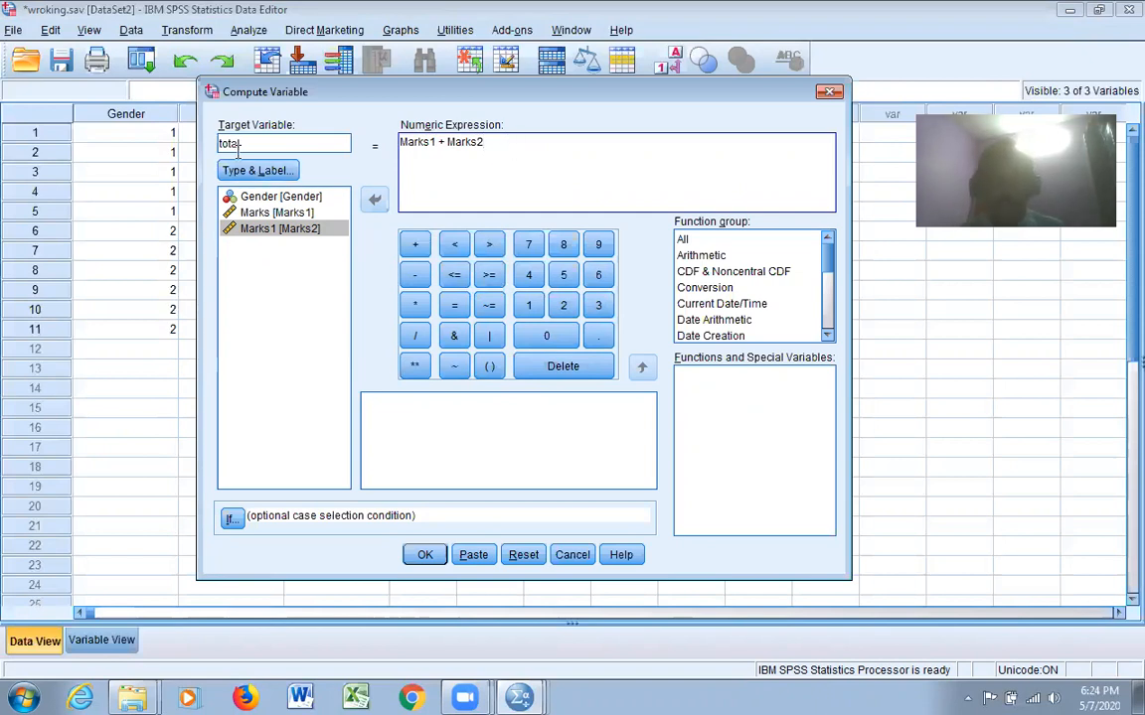
click(424, 554)
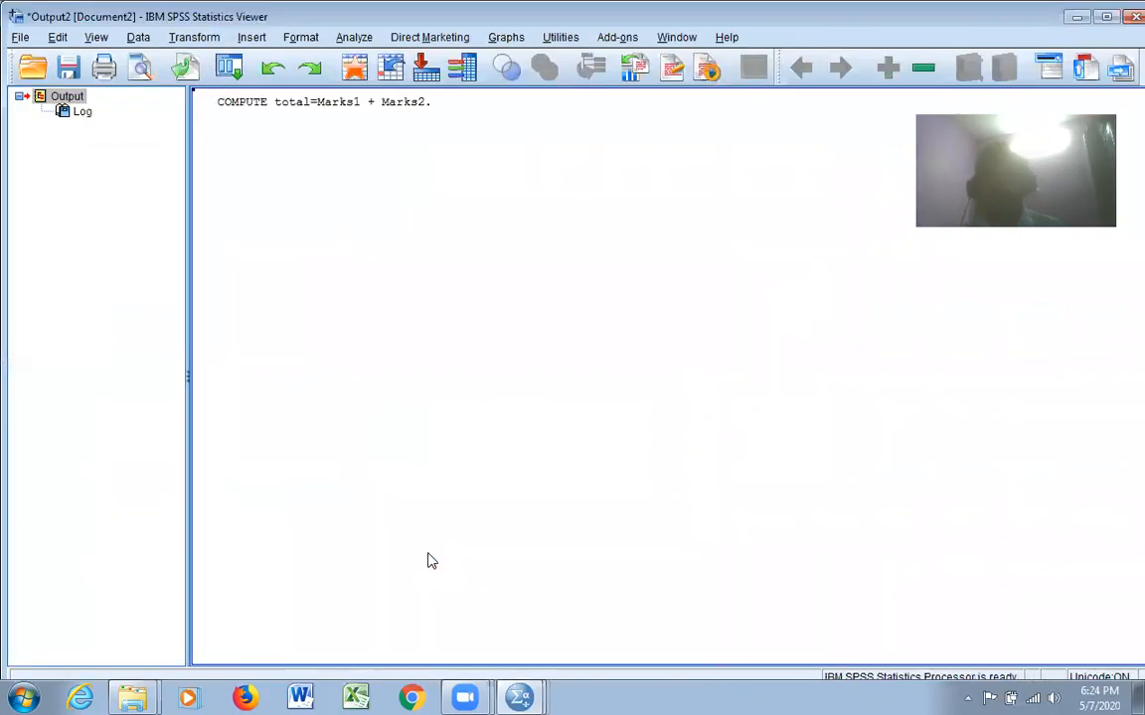
Return to the wroking.sav dataset and start a Compute Variable operation with percentage as the target variable
click(518, 697)
click(520, 658)
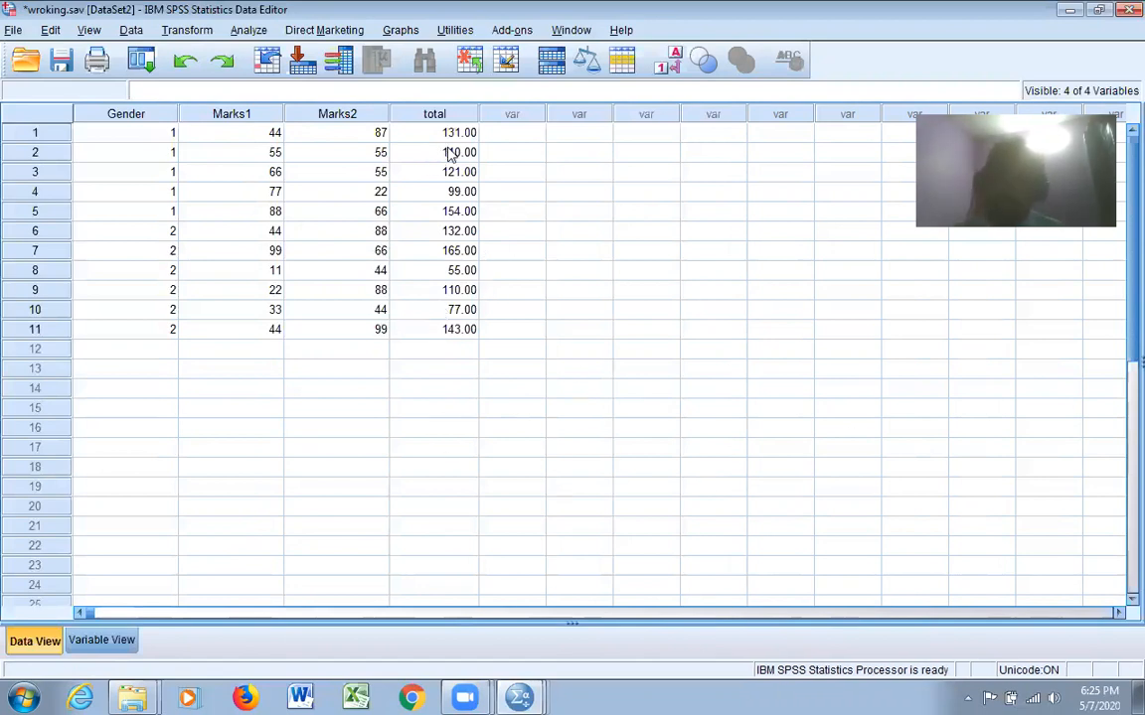
click(202, 32)
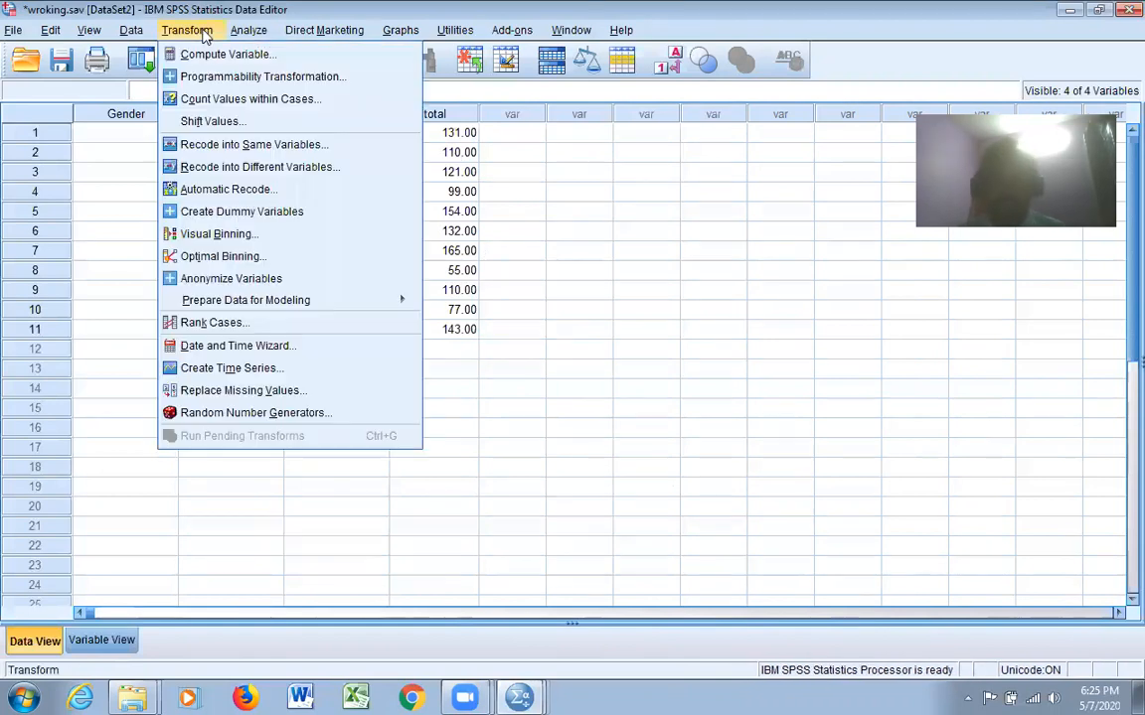
click(225, 54)
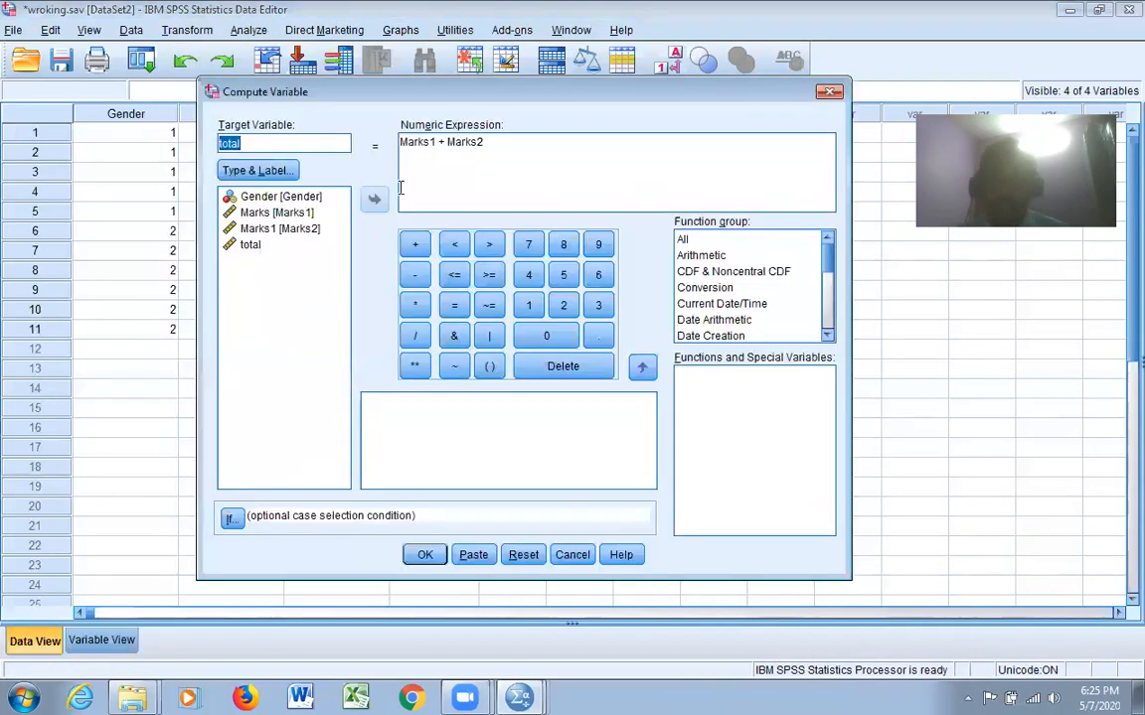
click(536, 179)
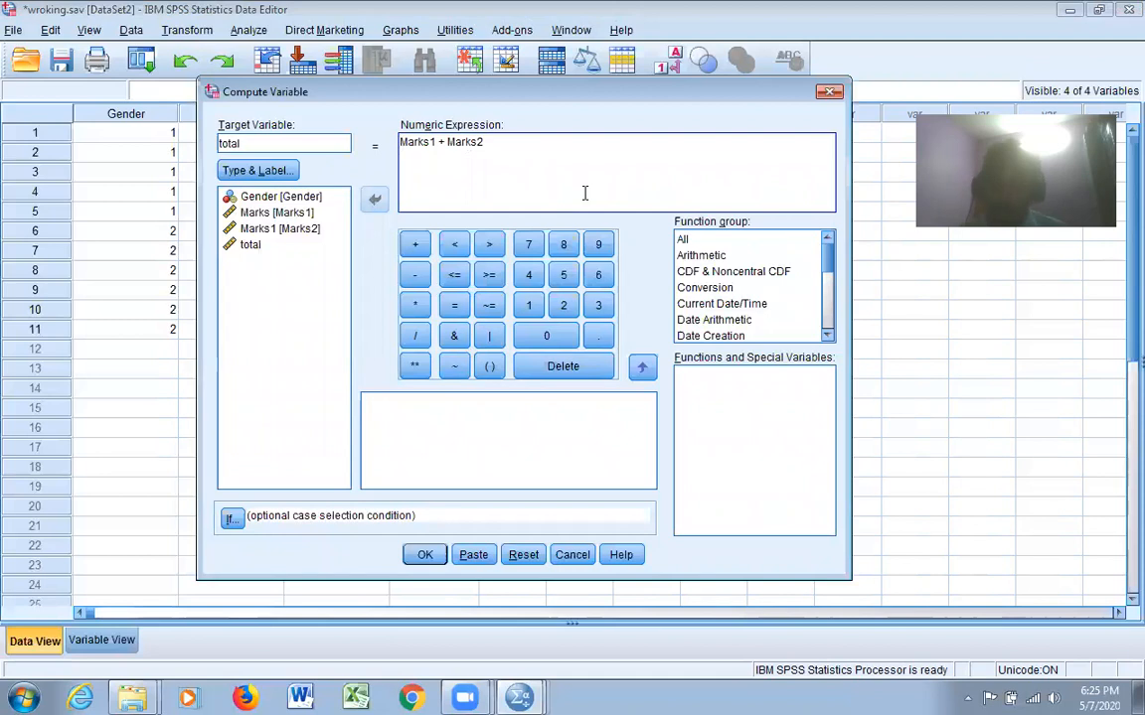
drag(315, 148, 192, 148)
text(pe)
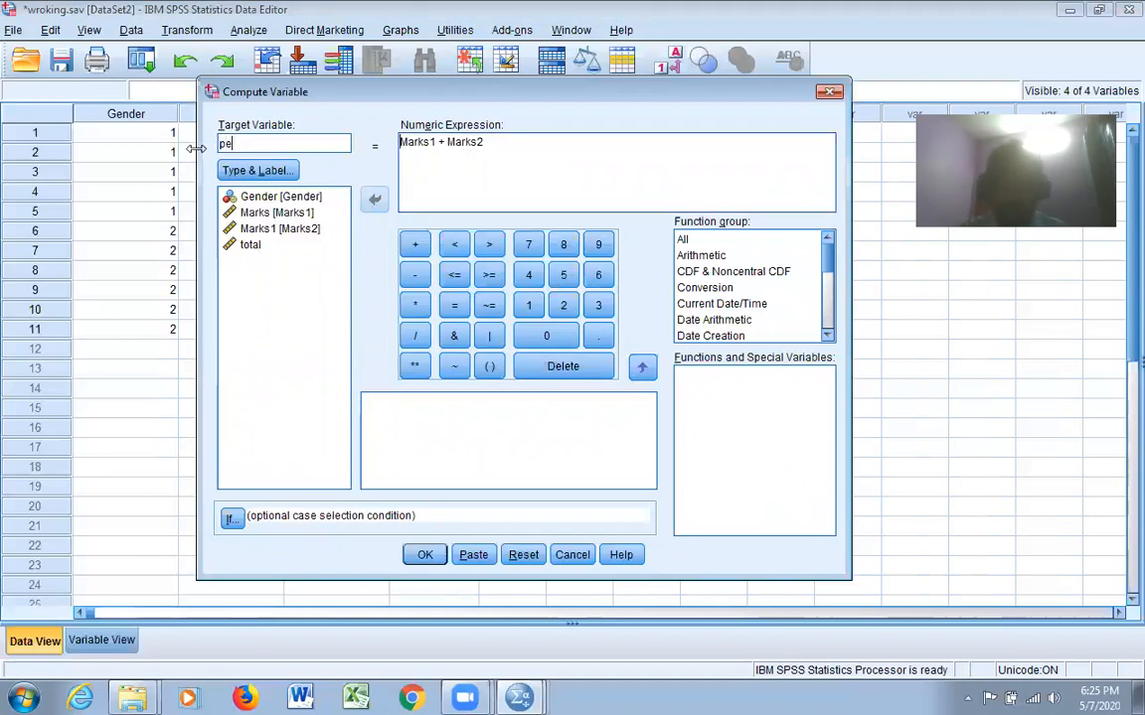
text(rcentage)
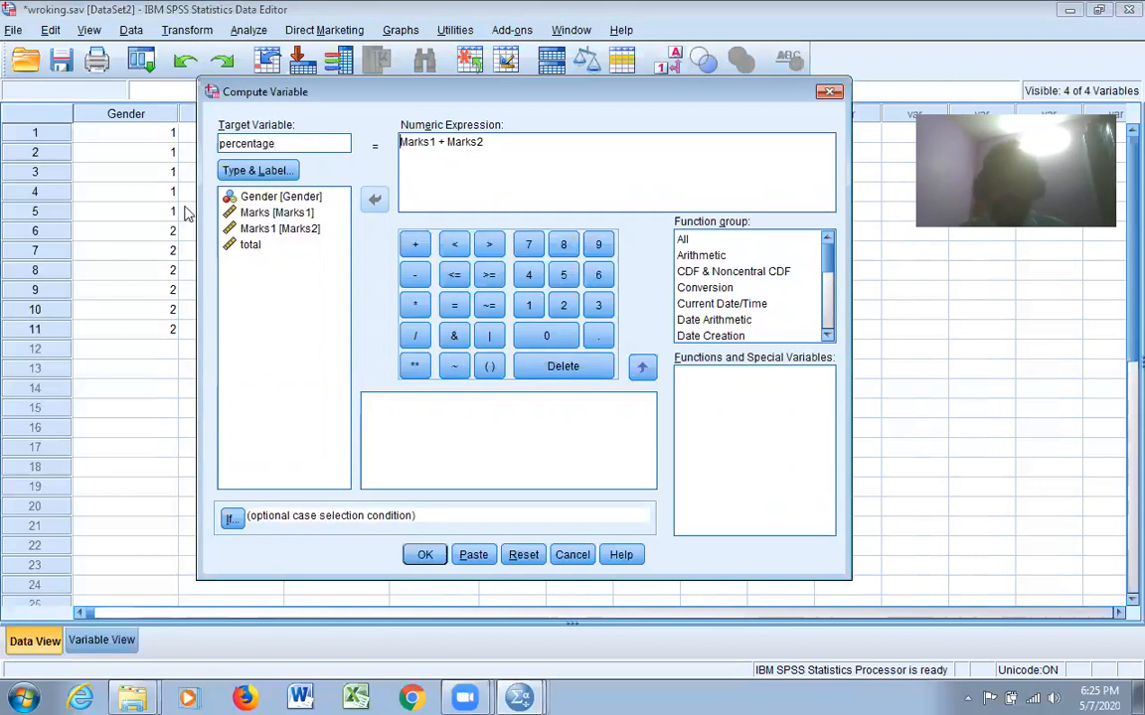
Replace the existing numeric expression with total/200
drag(497, 146, 377, 146)
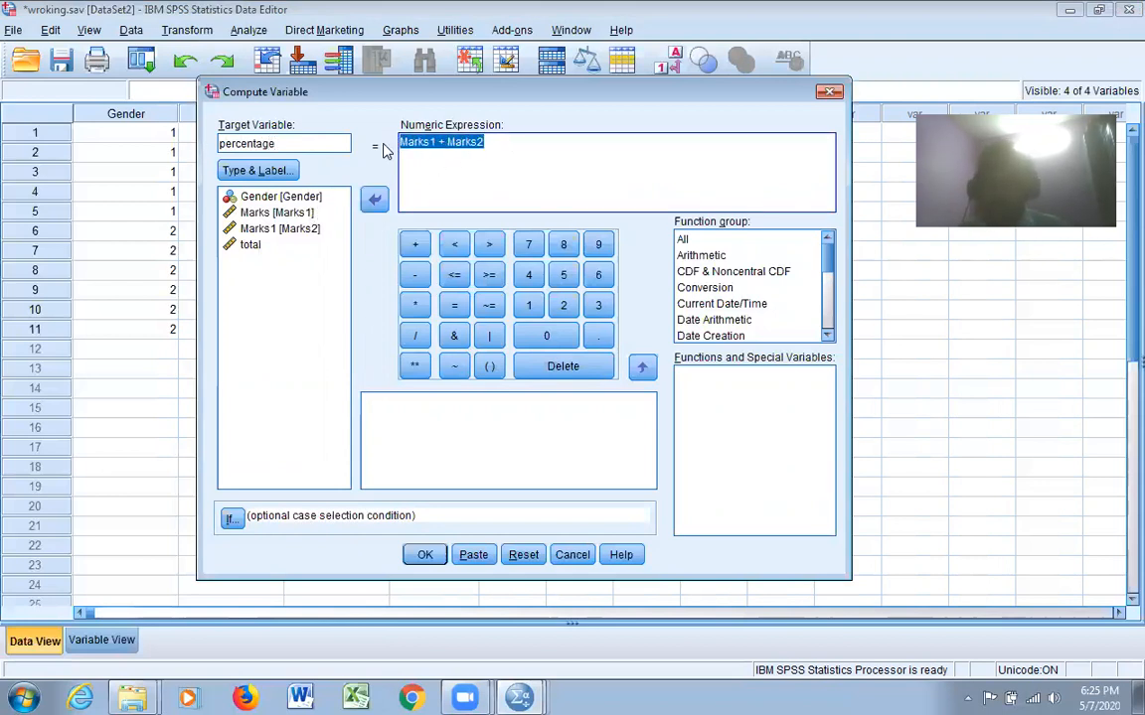
key(BackSpace)
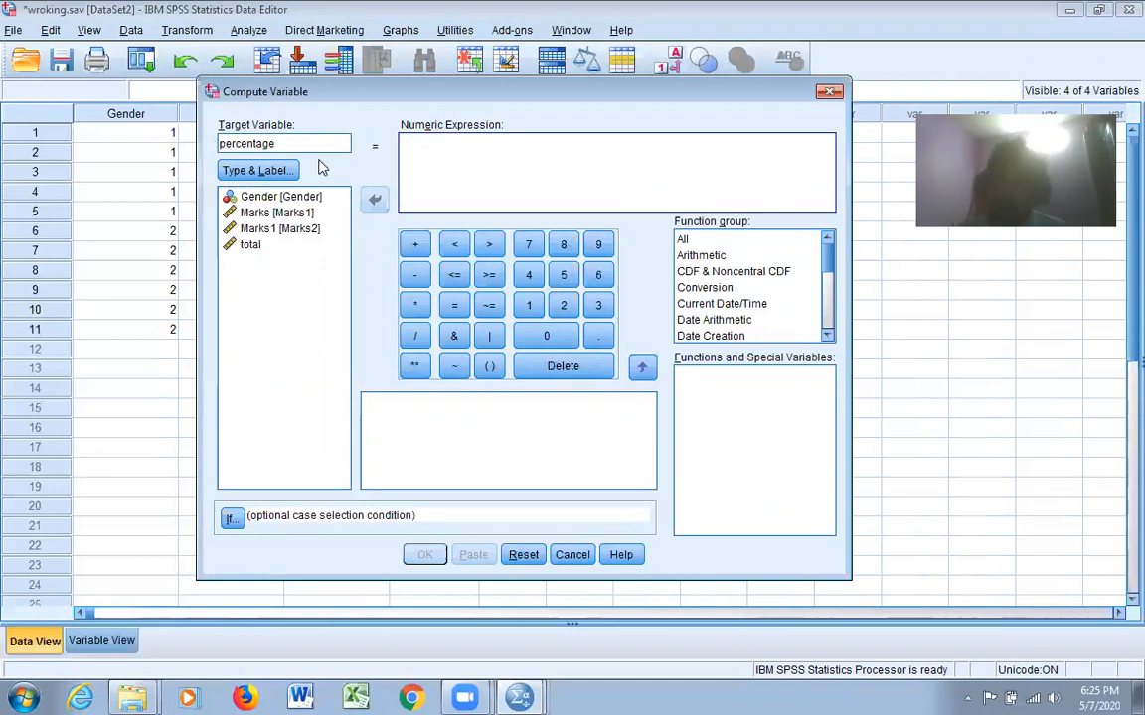
click(250, 246)
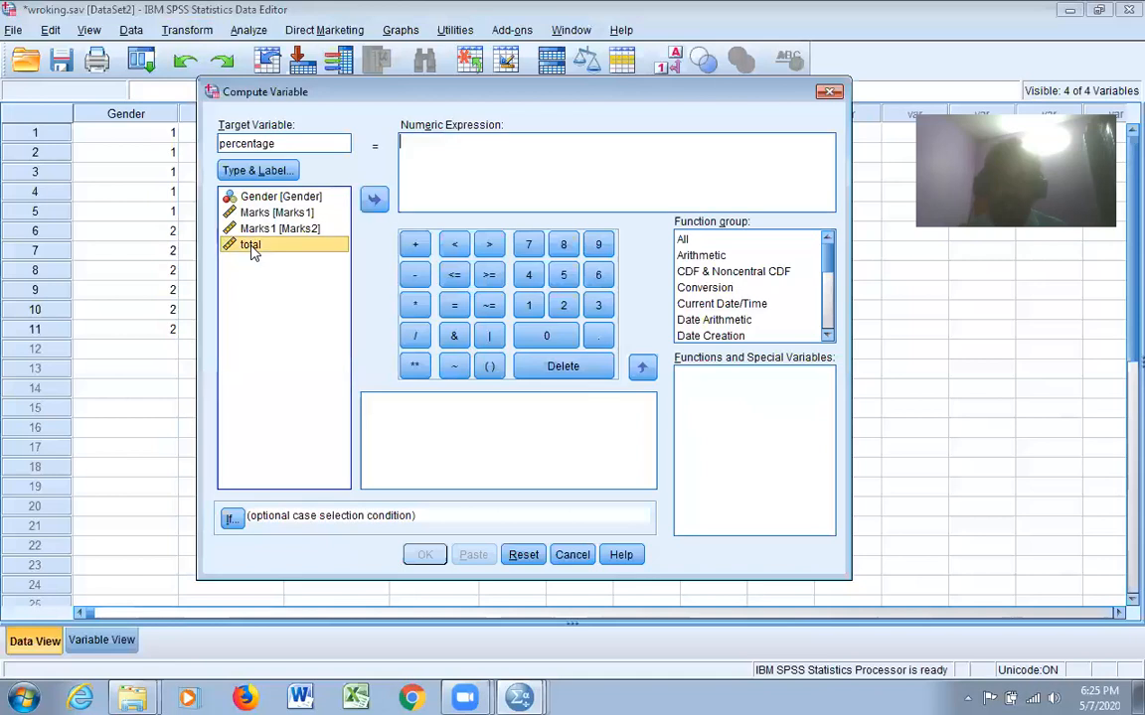
click(376, 203)
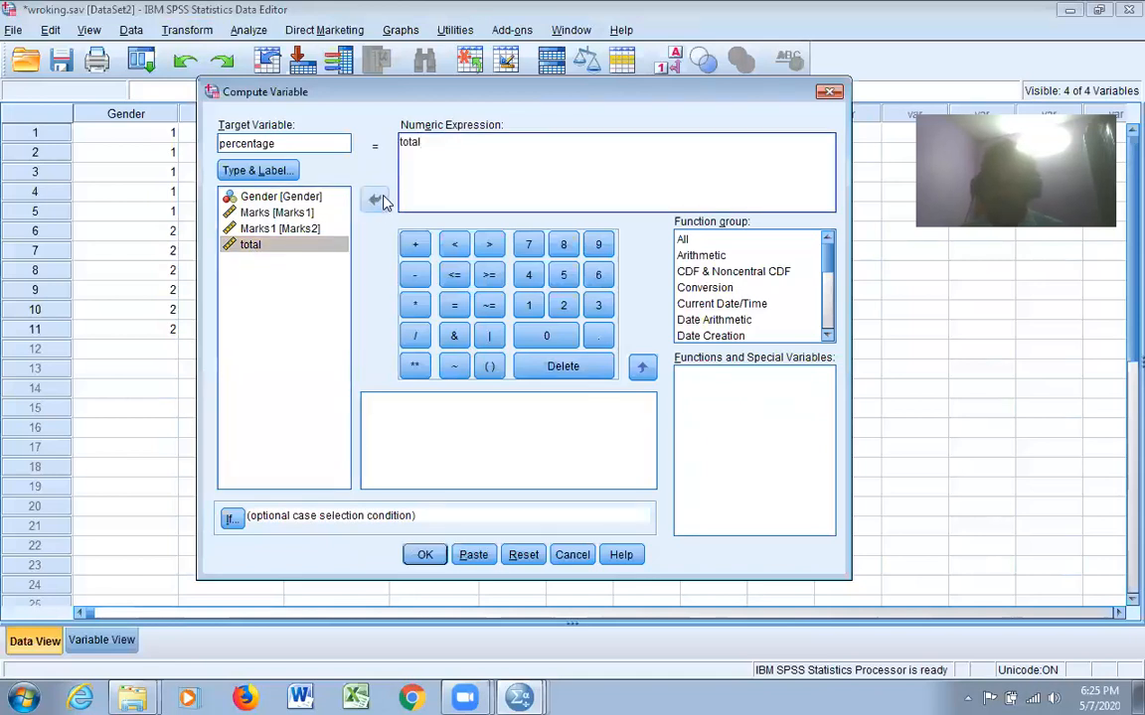
click(450, 193)
text(/200)
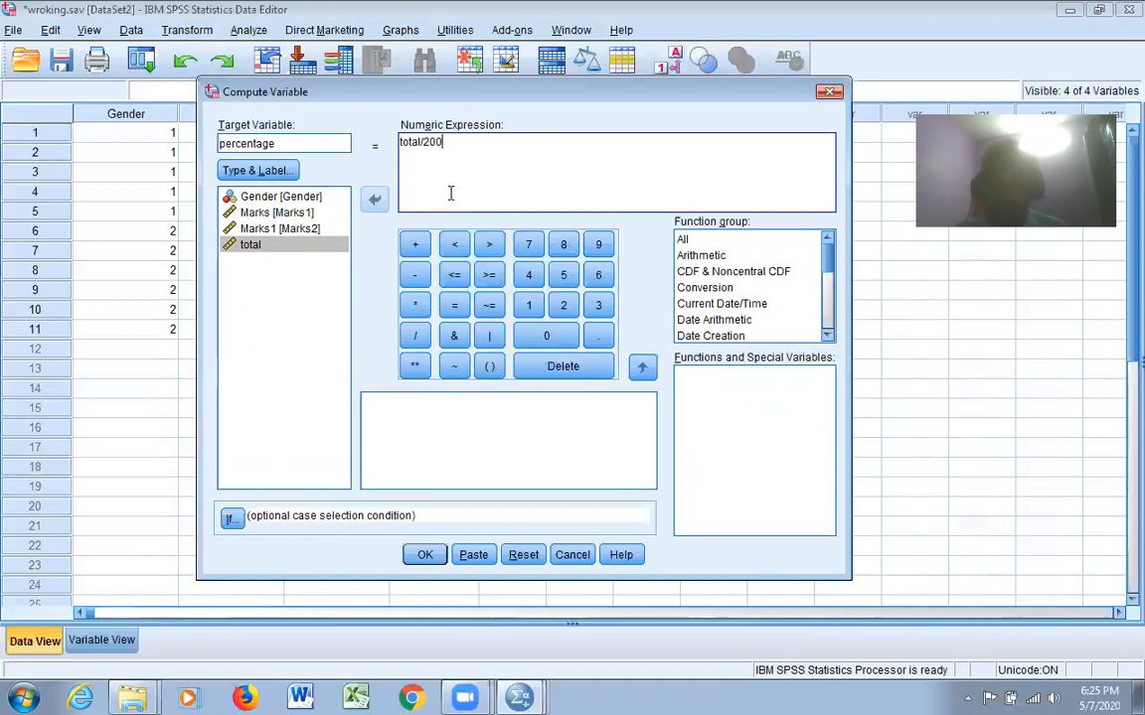
text())
Extend the numeric expression to (total/200)*100, compute the percentage variable and return to the dataset
key(Home)
text(()
key(Right)
key(Right)
key(Right)
key(Right)
key(Right)
key(Right)
key(Right)
key(Right)
key(Right)
key(Right)
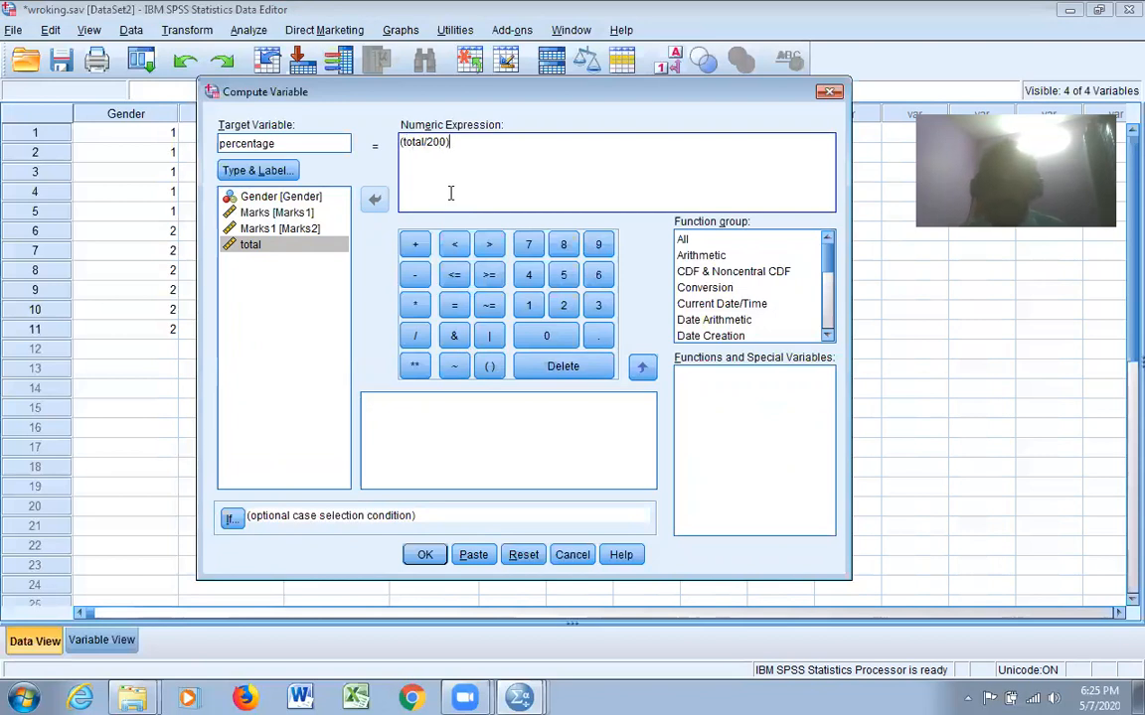
text(*100)
click(425, 555)
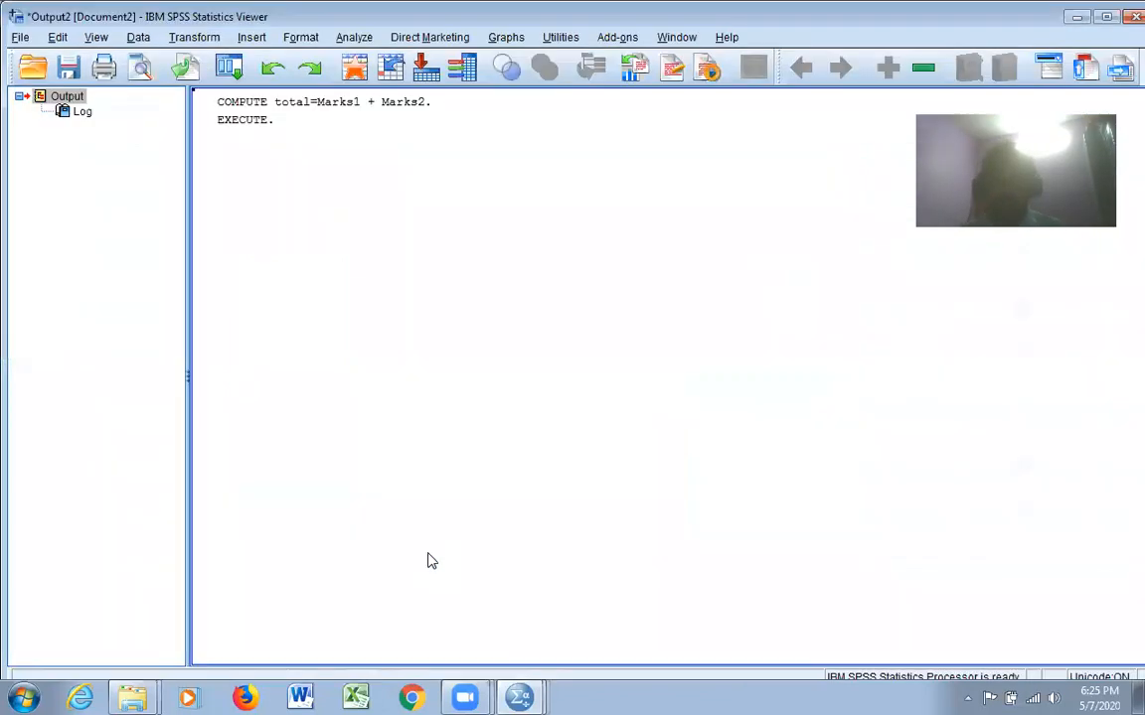
click(1077, 18)
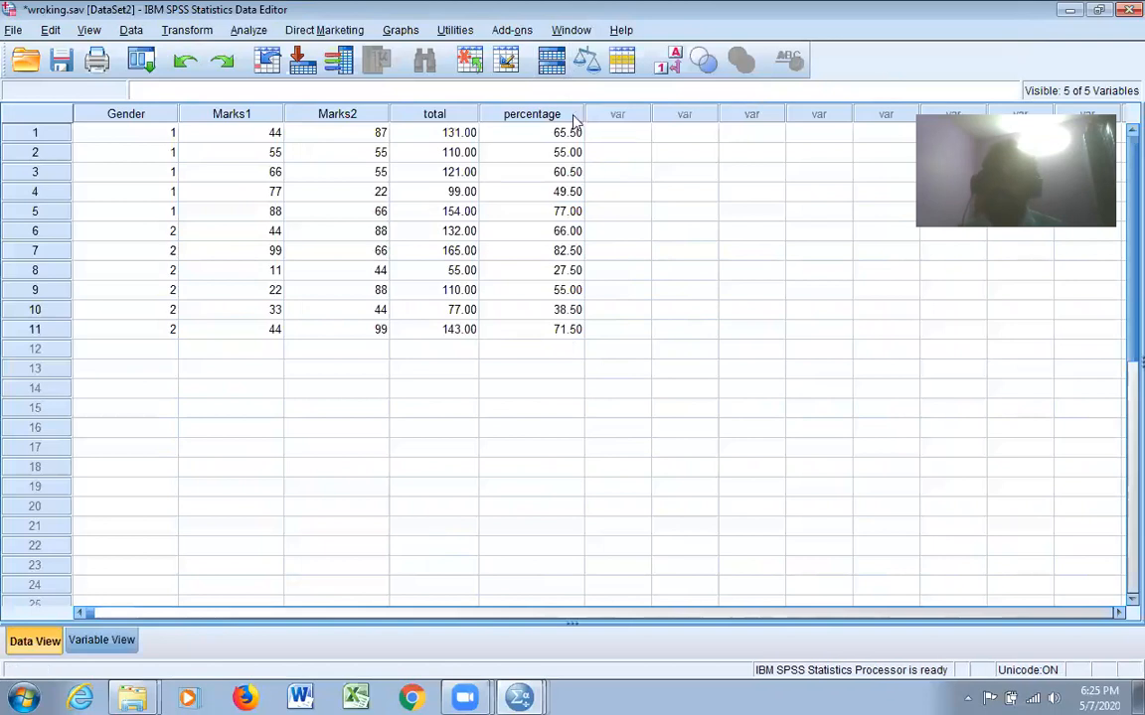
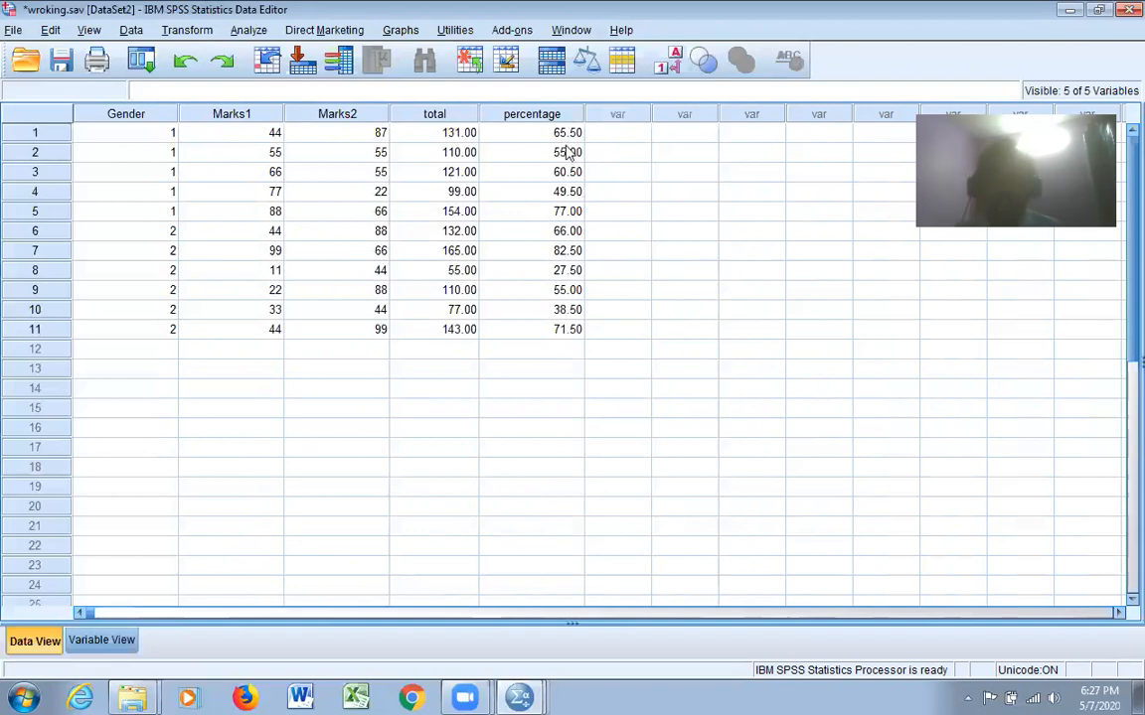
Start a Recode into Different Variables operation with percentage as the input variable
click(198, 30)
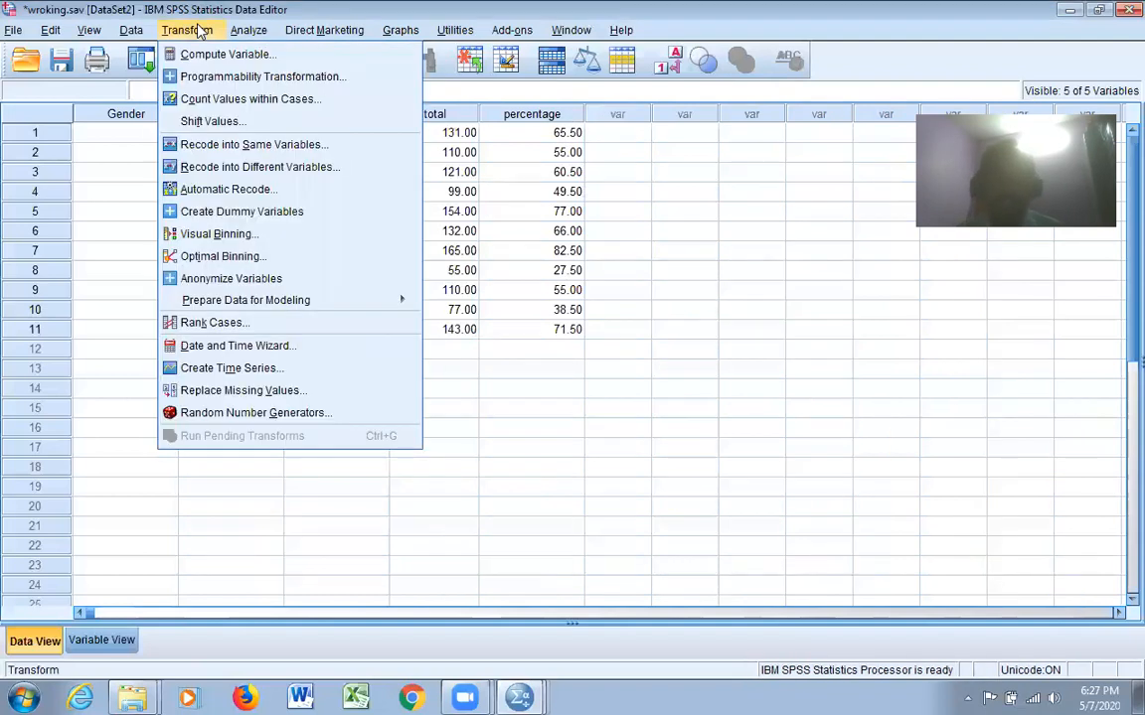
click(279, 175)
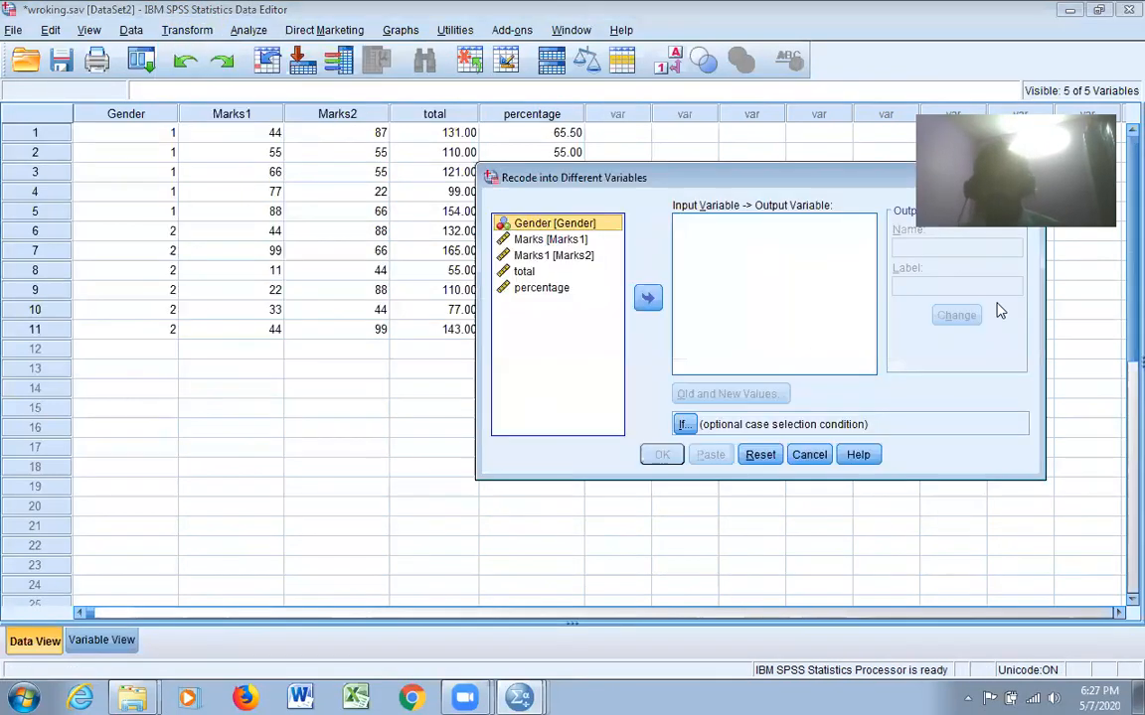
drag(792, 179, 517, 167)
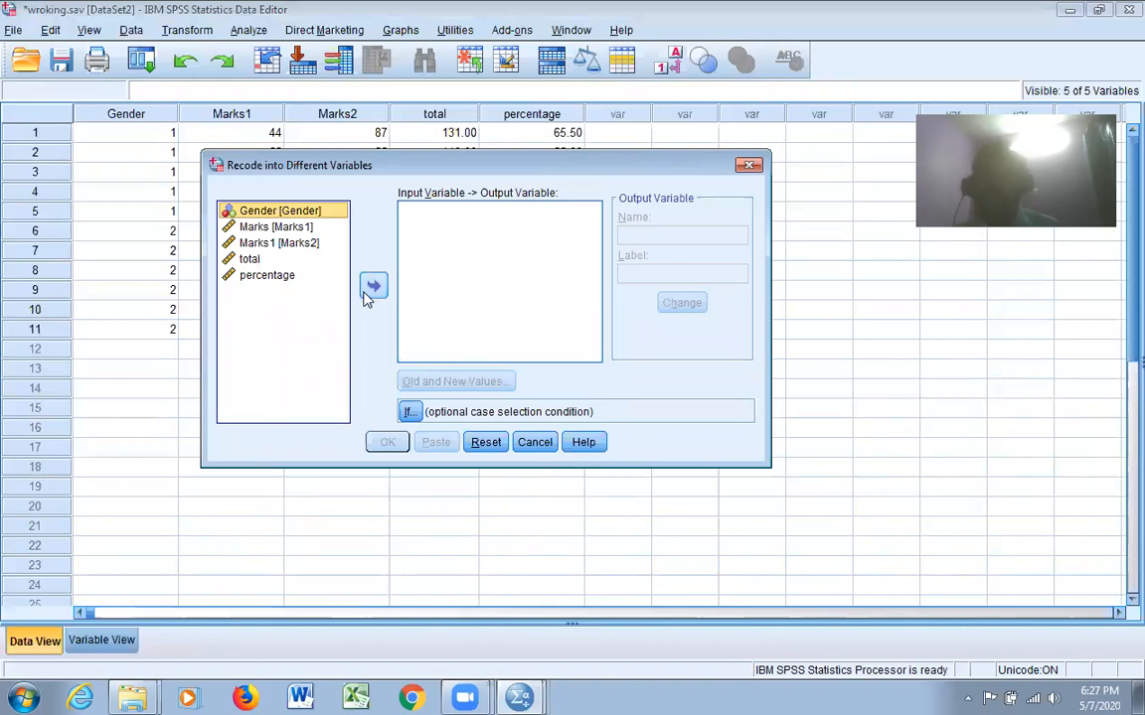
click(277, 282)
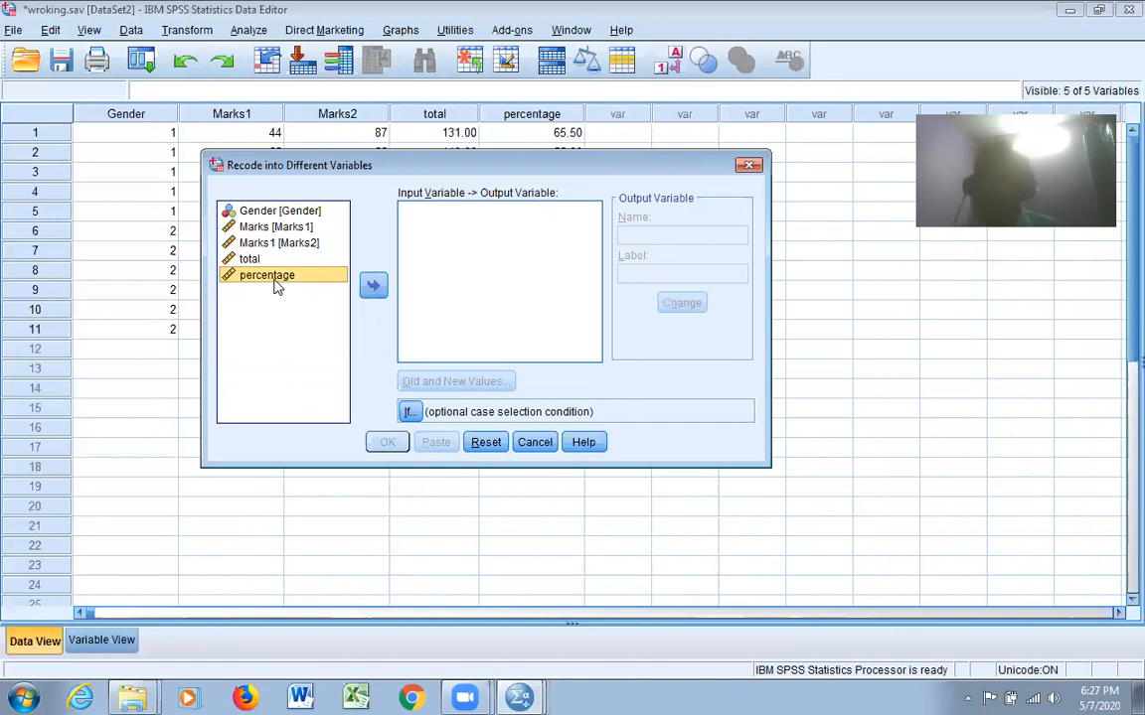
click(373, 288)
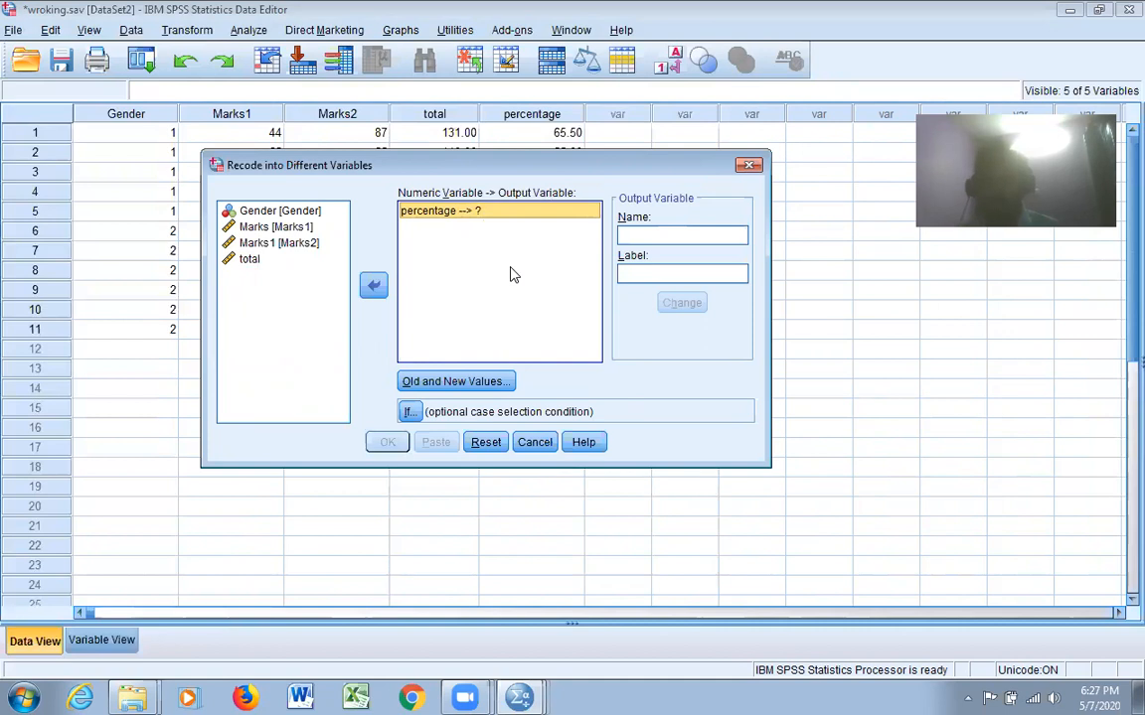
Name the recode's output variable grade, label it grade, and assign it to percentage
click(653, 236)
text(grade)
click(671, 275)
text(ga)
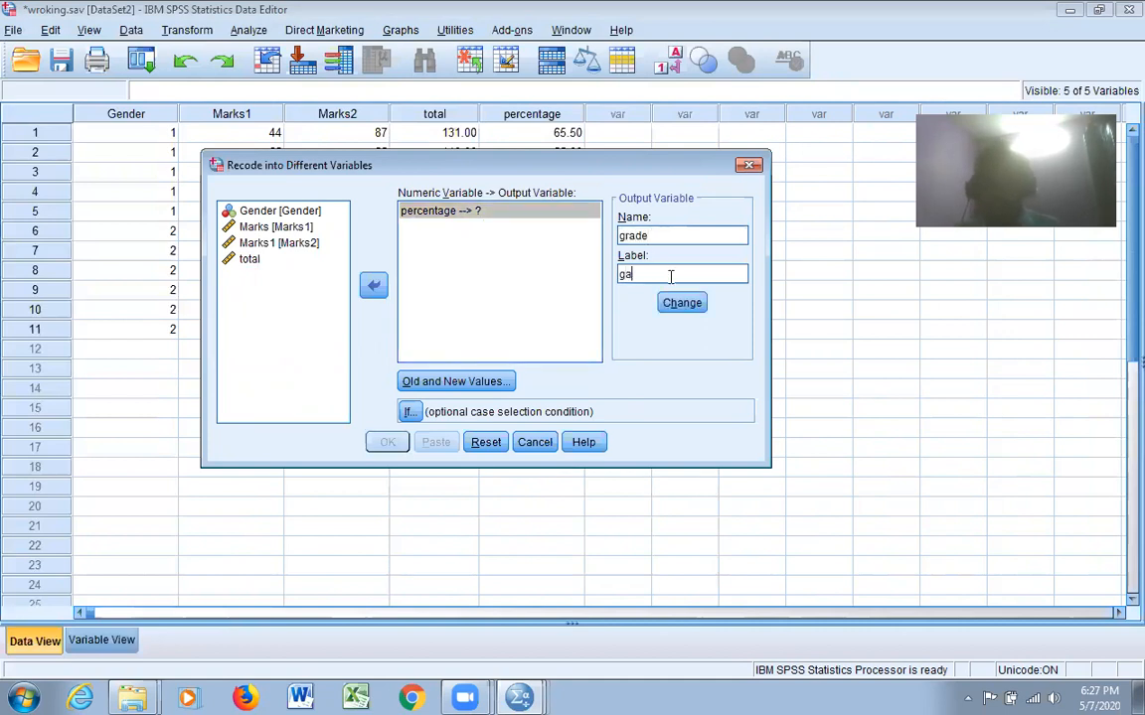
text(ade)
click(695, 306)
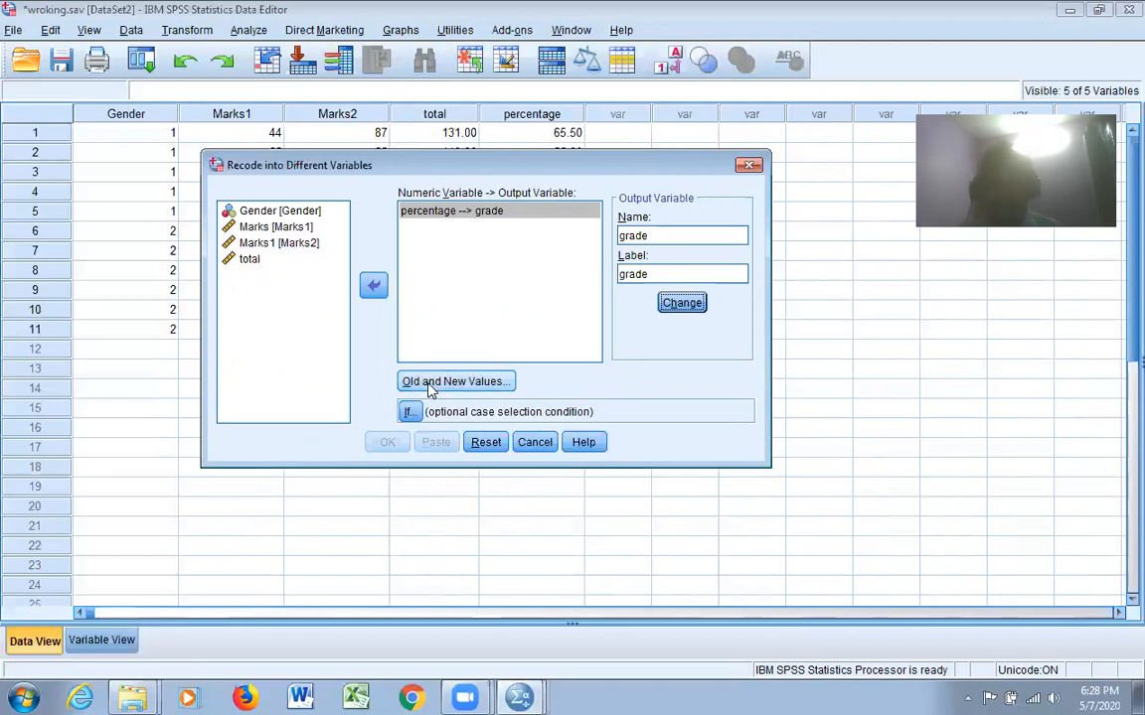
Add an old-to-new value rule that recodes the range from lowest through 50 as 3
click(452, 388)
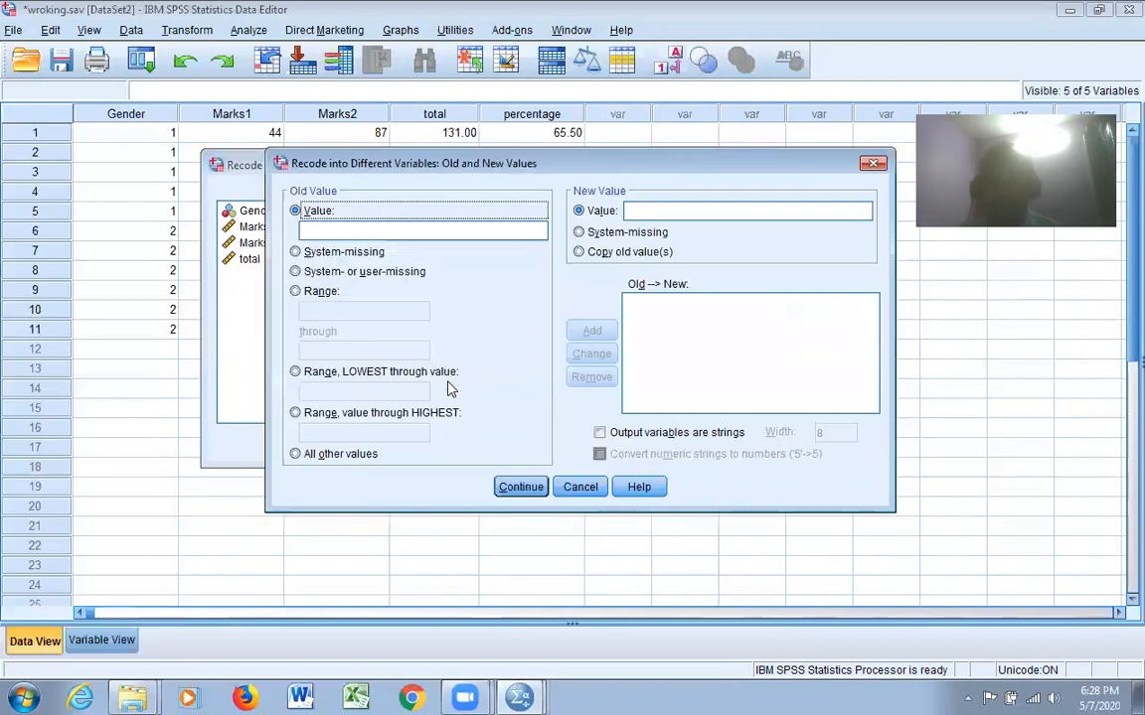
click(301, 374)
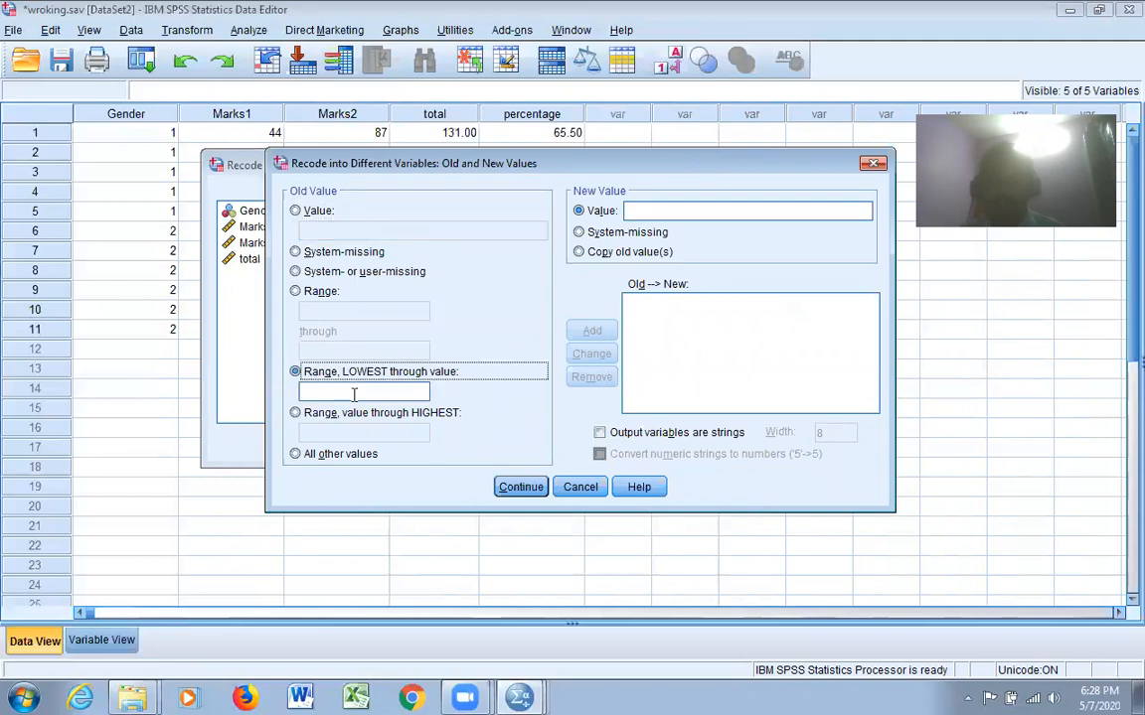
text(50)
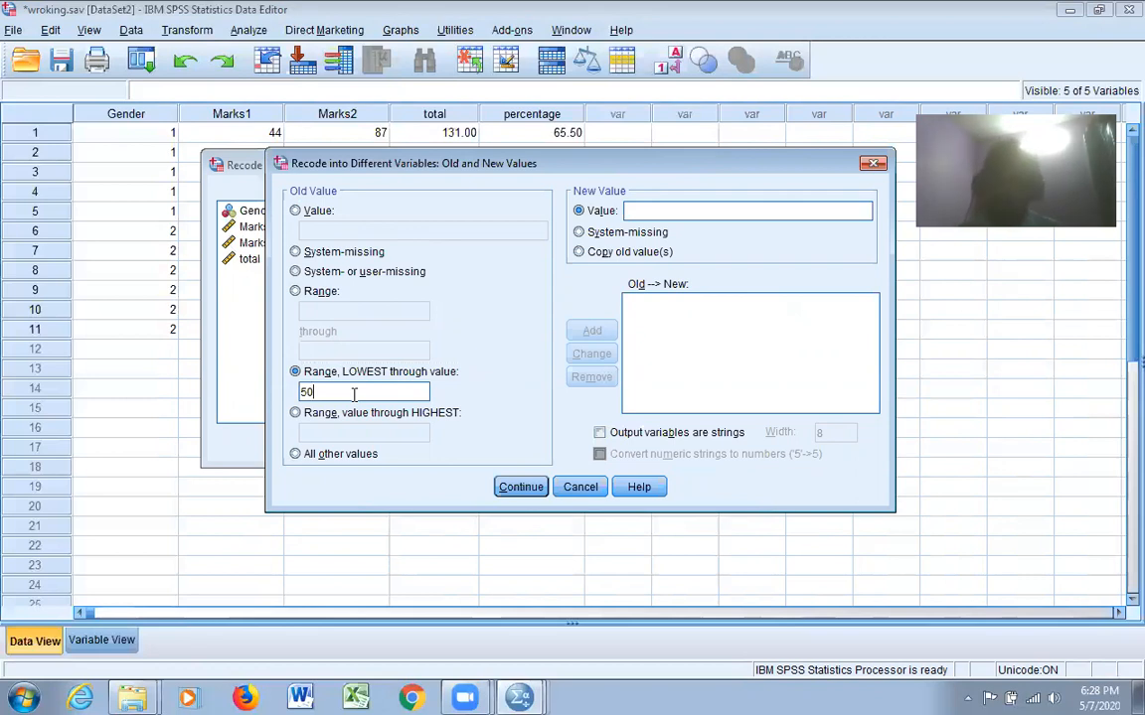
click(649, 209)
text(3)
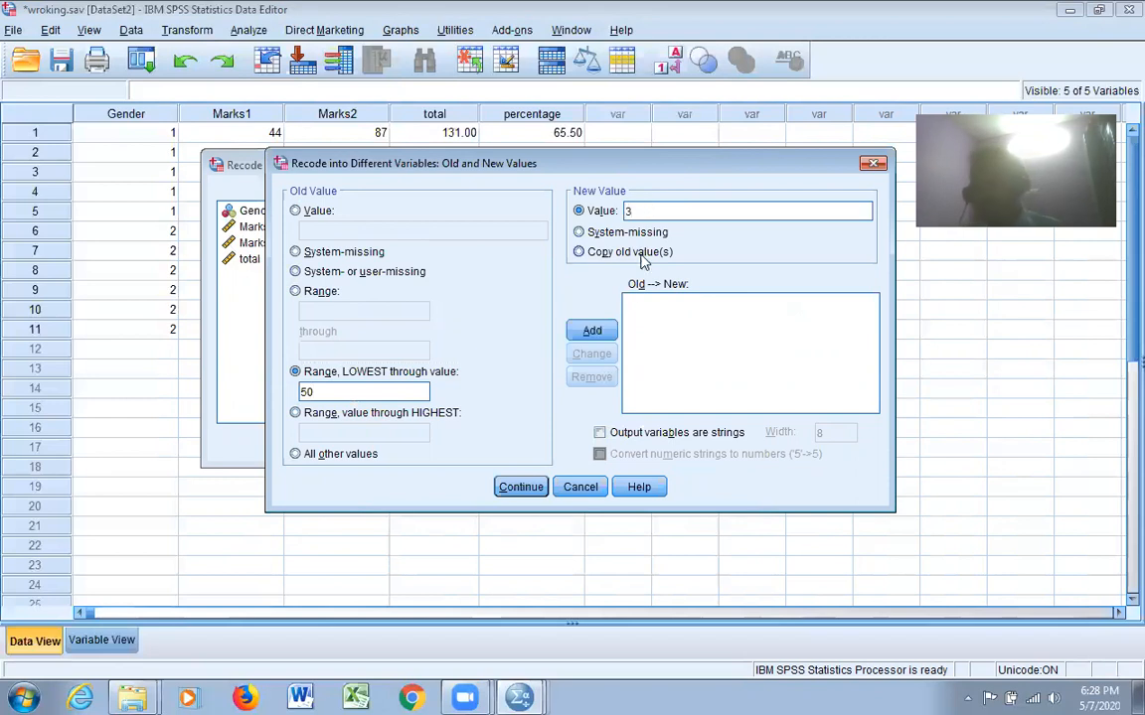
click(600, 336)
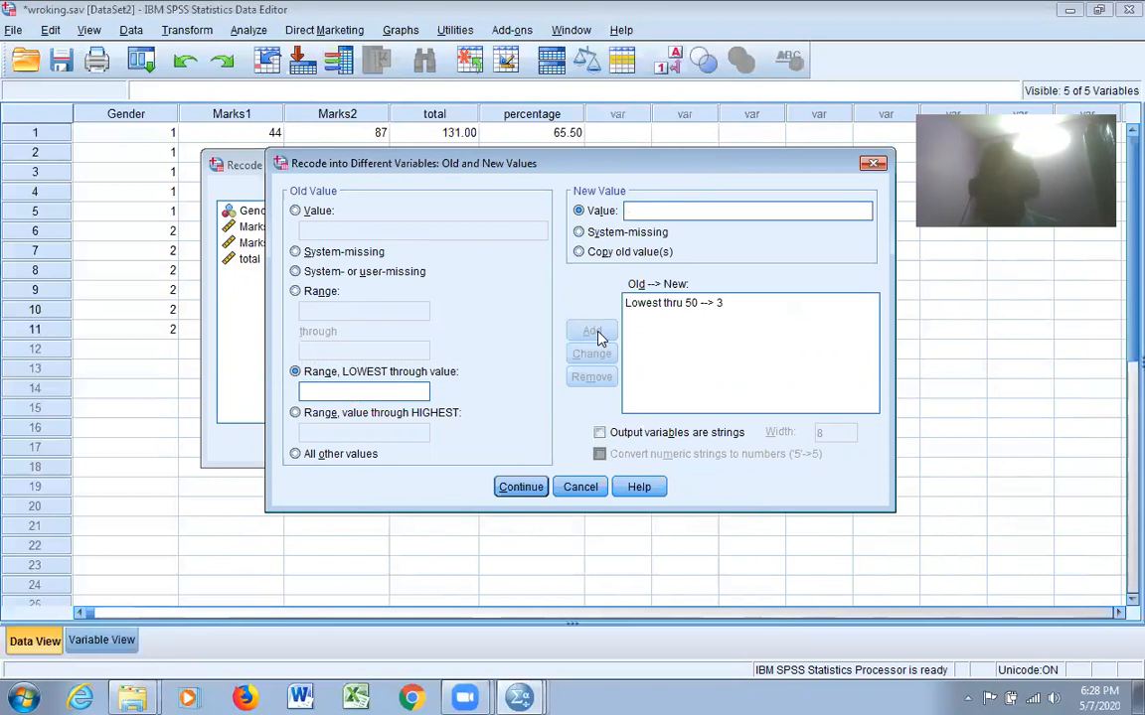
Add a rule that recodes the range 51 through 75 as 2
click(322, 294)
click(333, 311)
text(5)
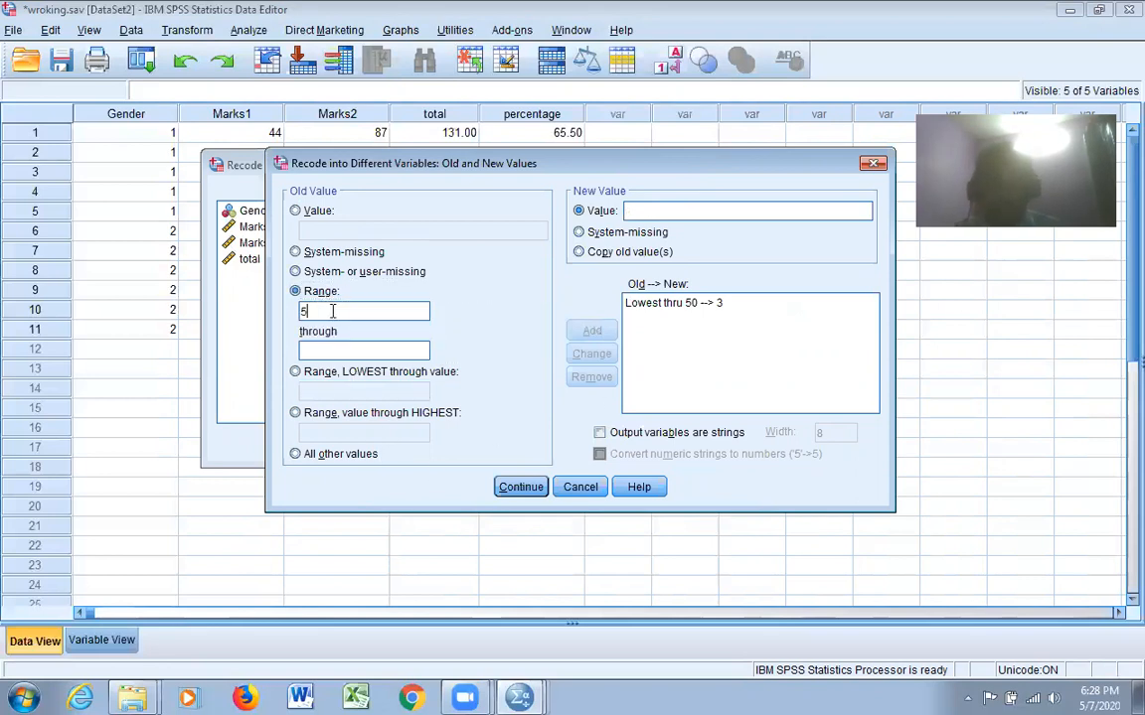
text(1)
text(75)
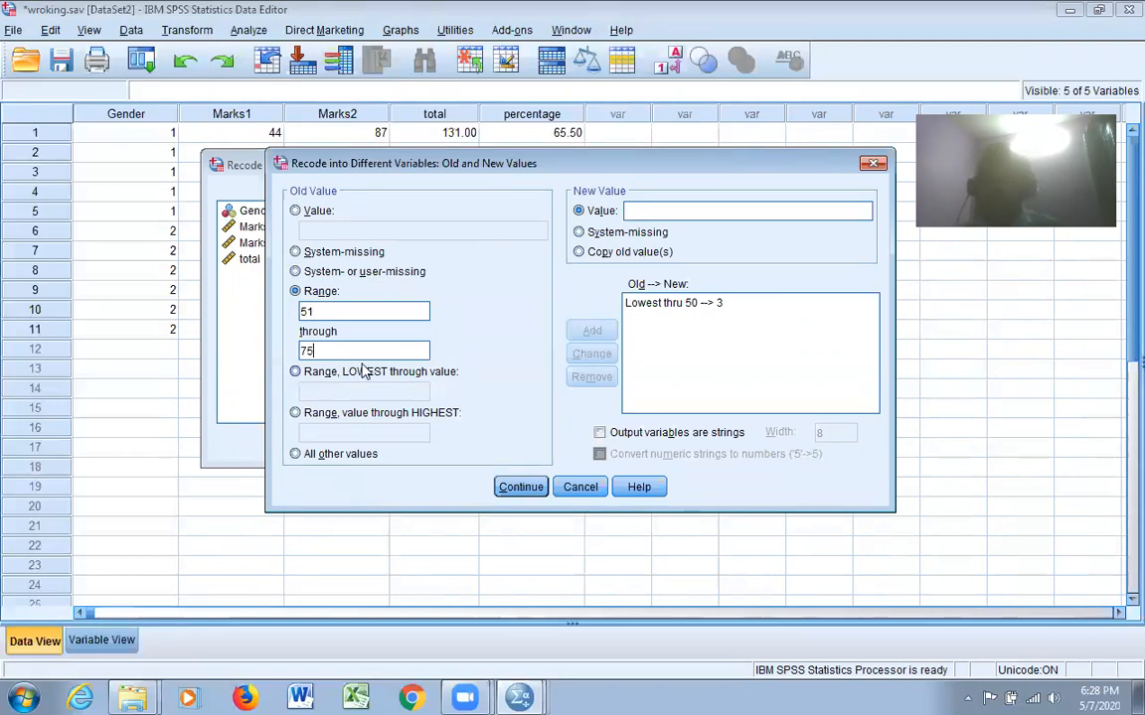
text(2)
click(596, 331)
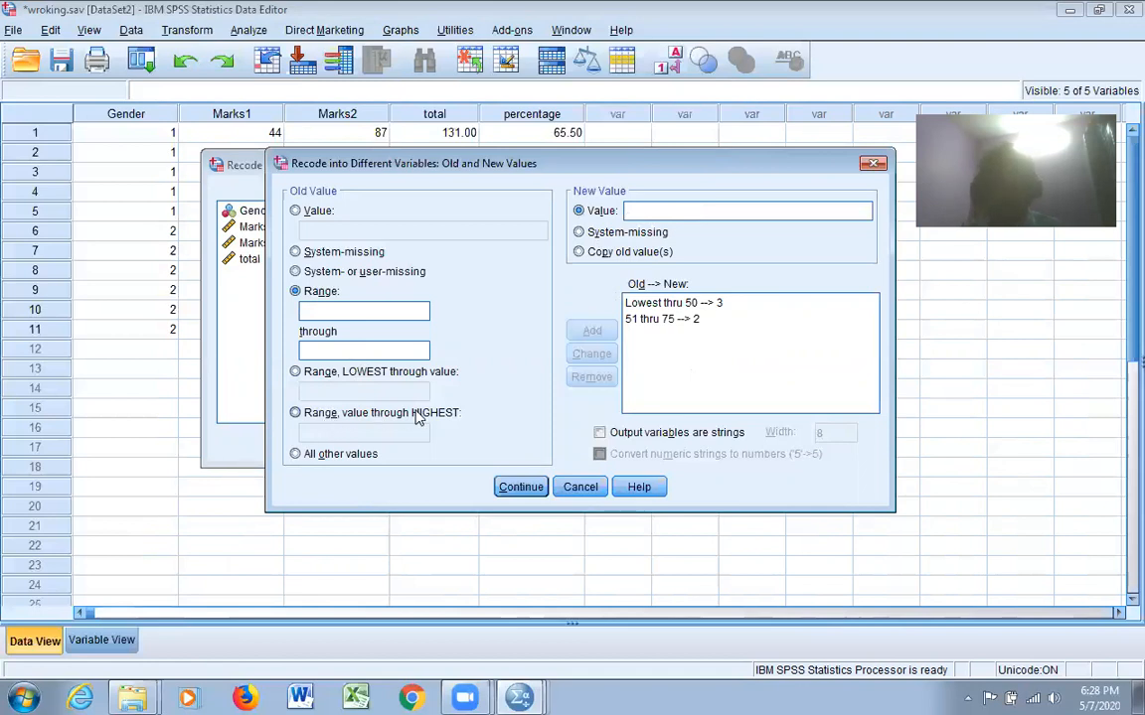
Add a rule that recodes the range from 76 through highest as 1
click(298, 414)
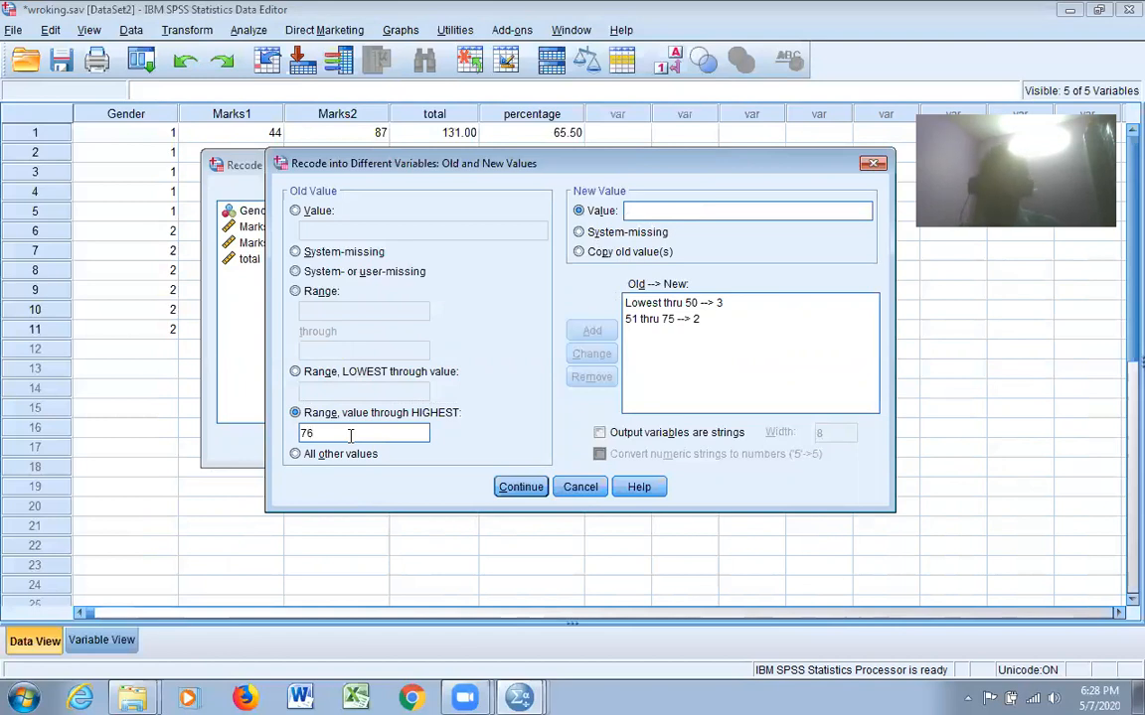
click(647, 215)
text(1)
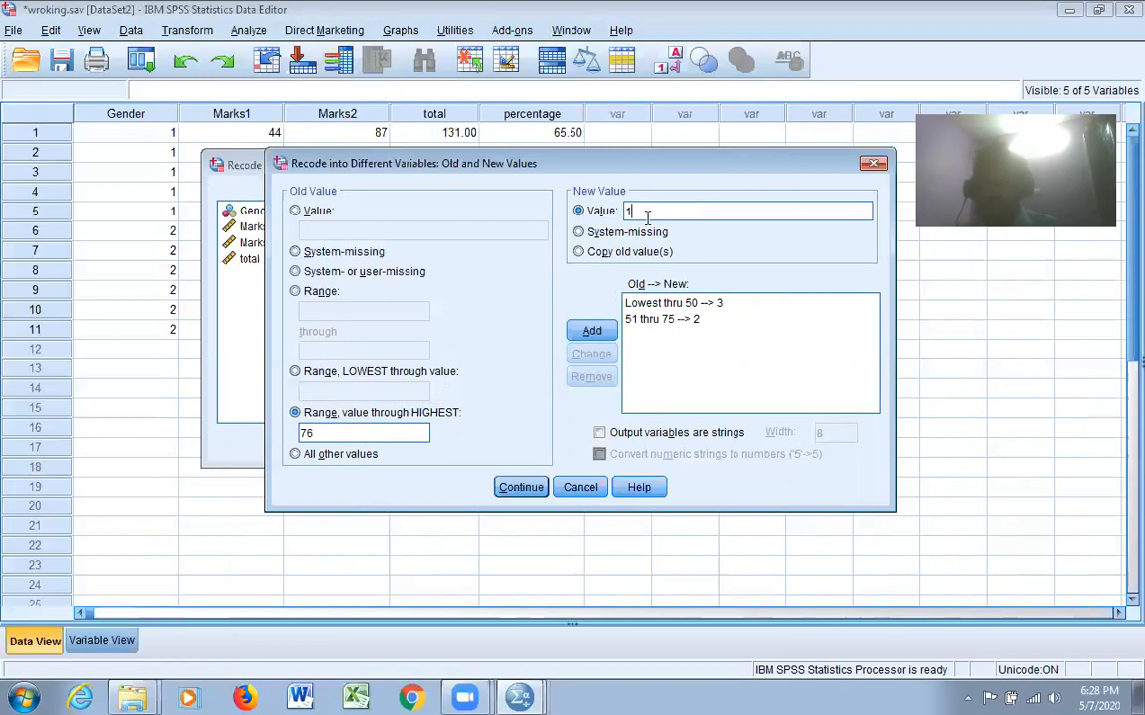
click(593, 331)
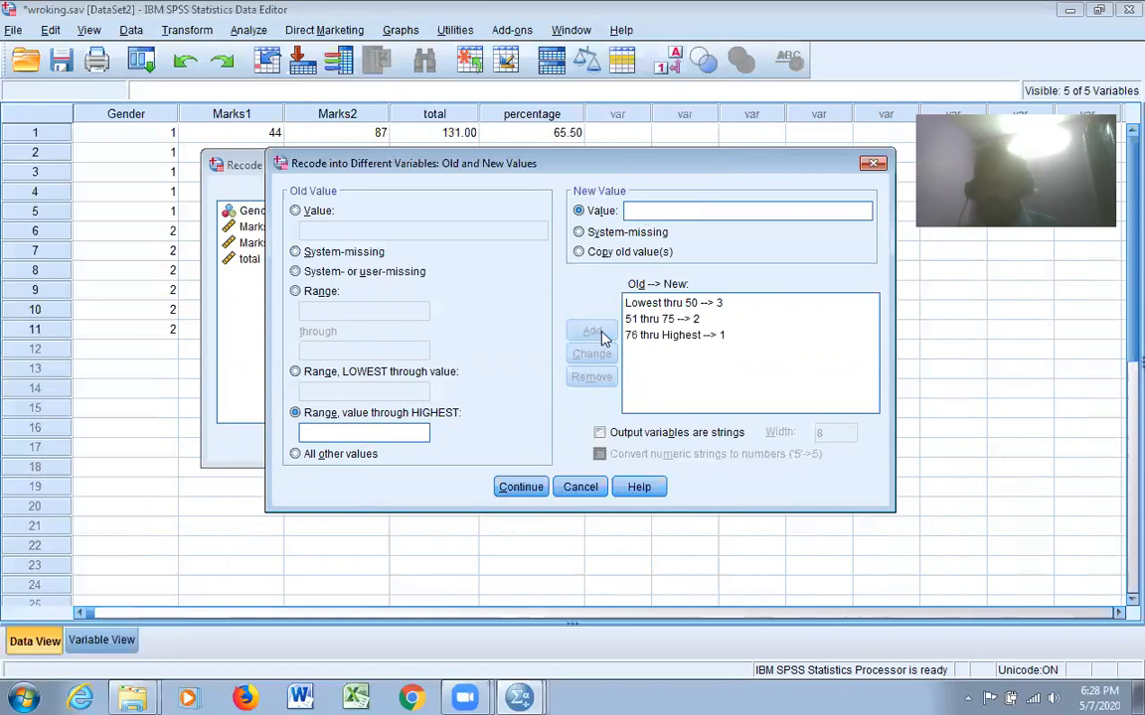
Accept the value rules, run the recode into grade, and return to the dataset
click(522, 487)
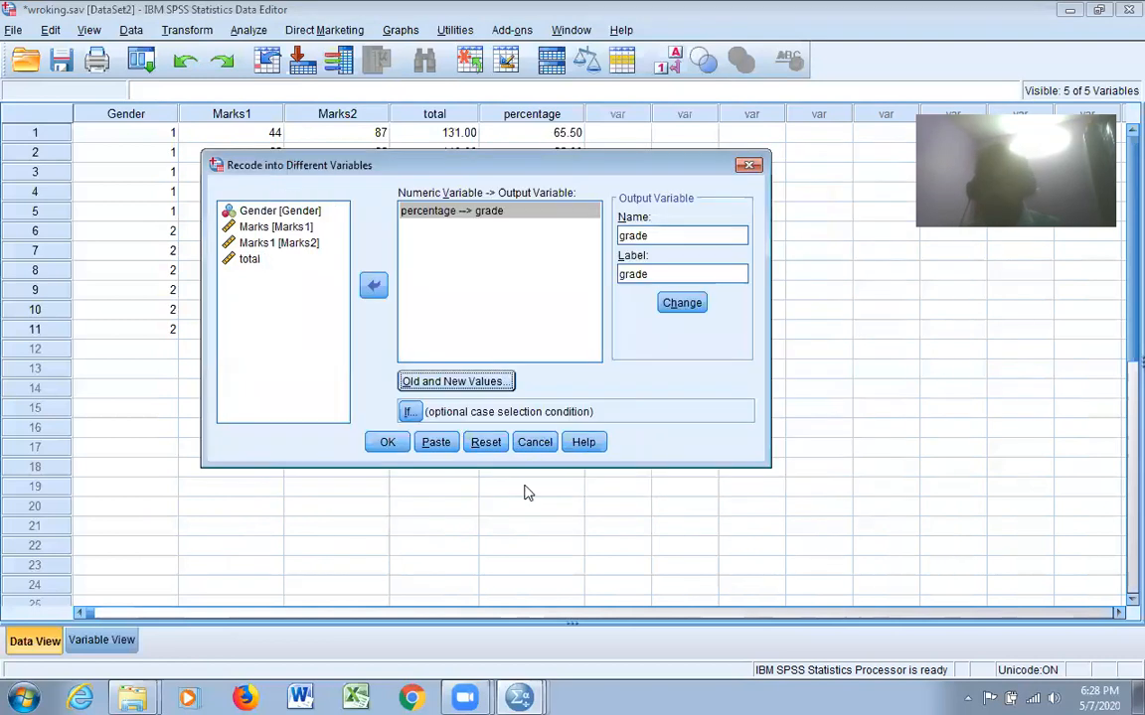
click(387, 443)
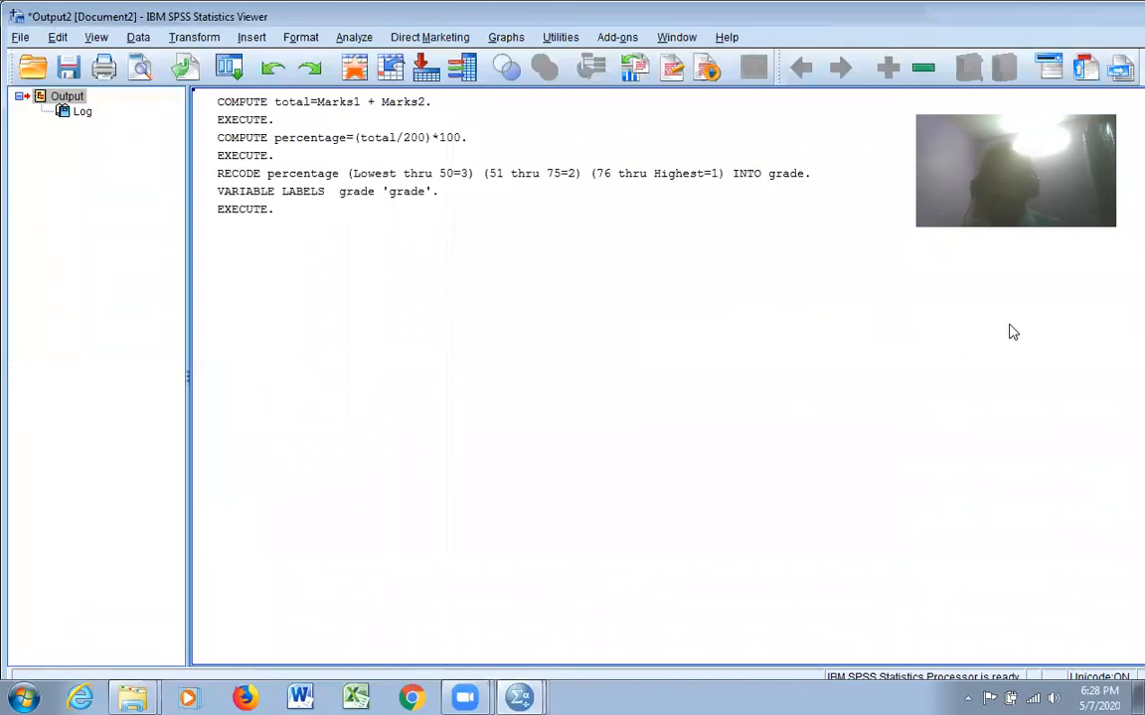
click(1077, 17)
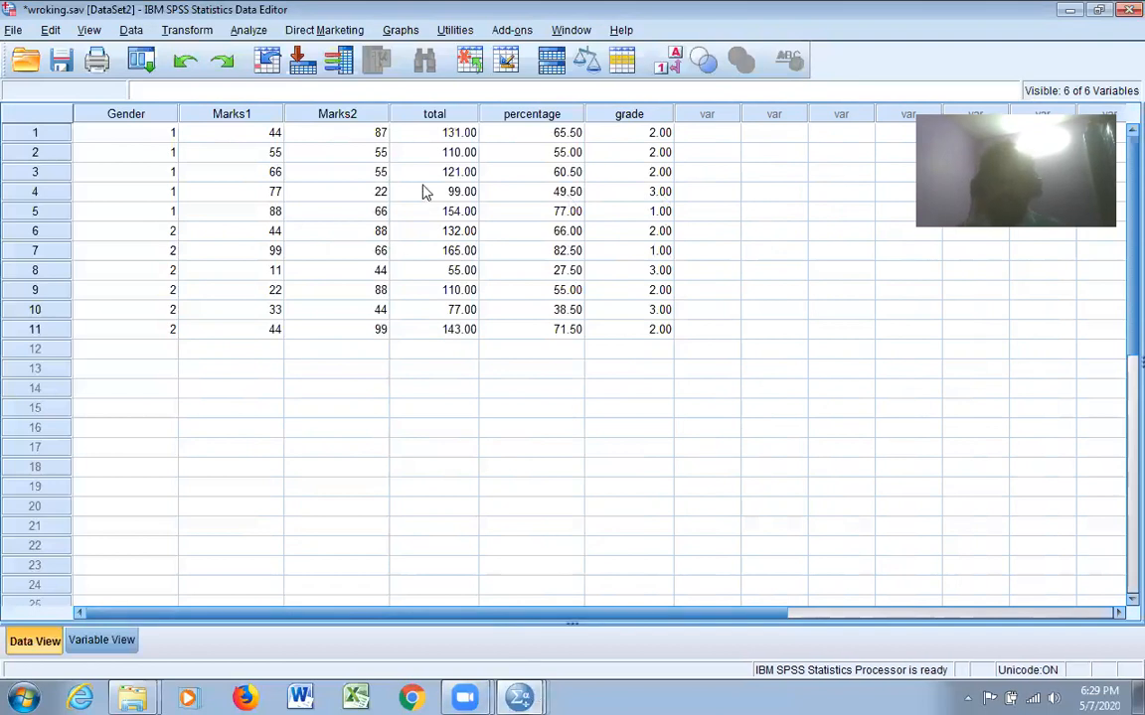
Run a Frequencies analysis on grade in place of Marks1 and view its tables
click(249, 30)
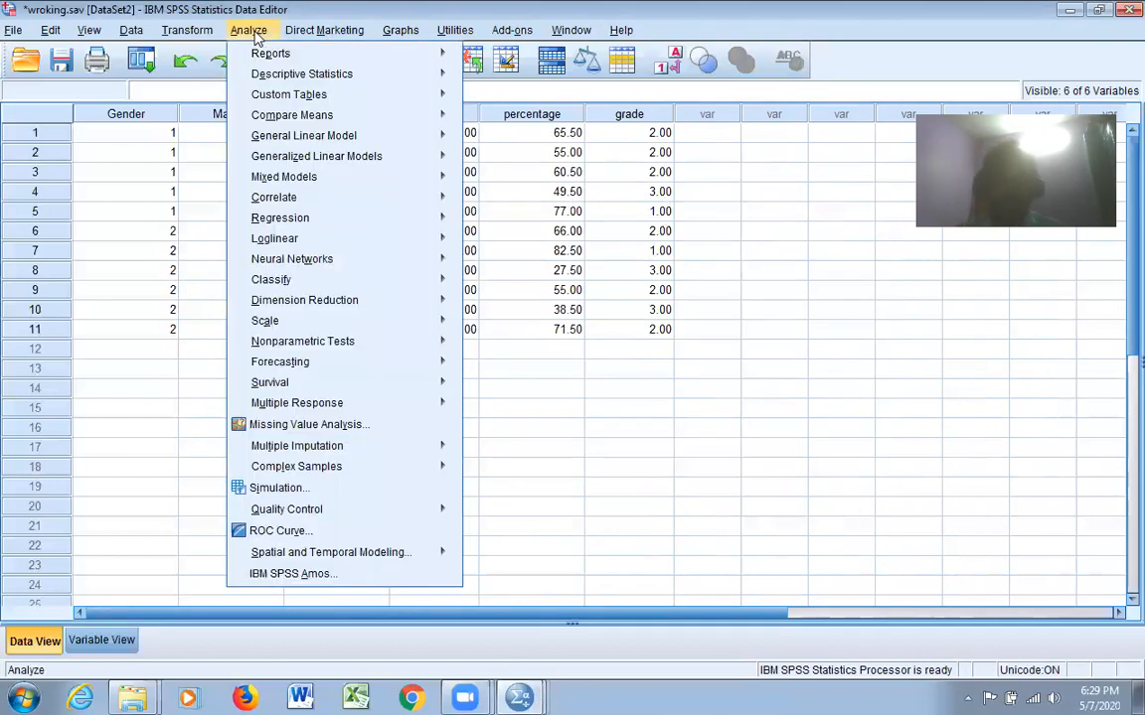
mouse_move(378, 73)
click(549, 80)
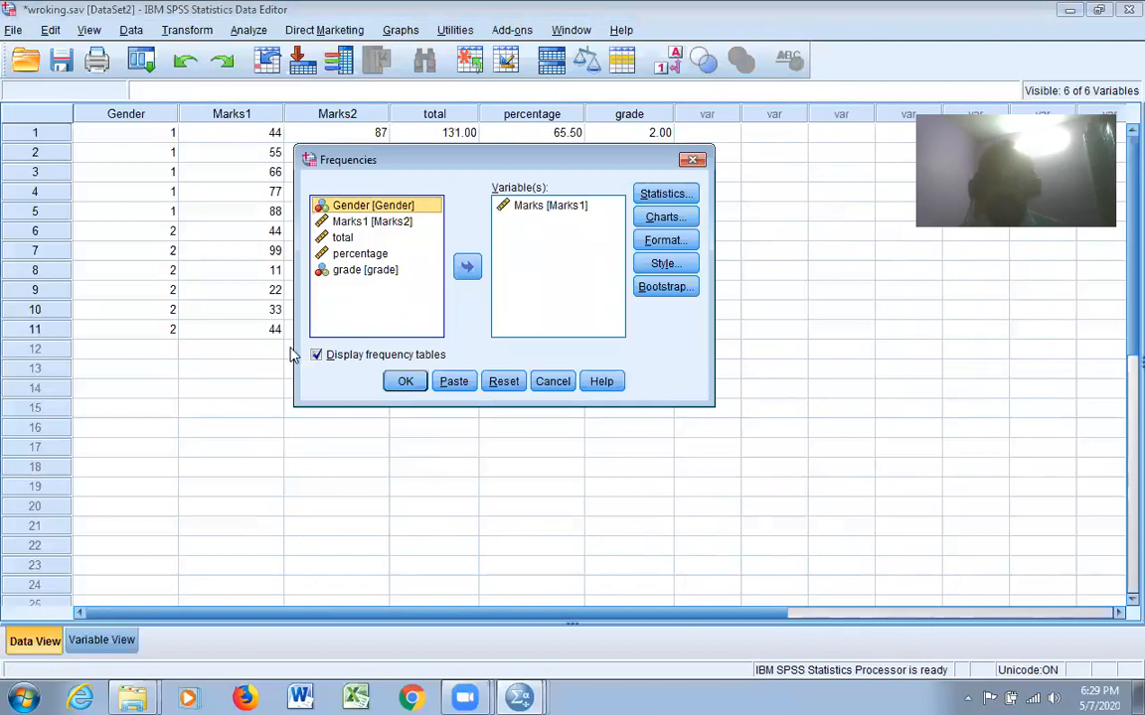
click(524, 205)
click(468, 266)
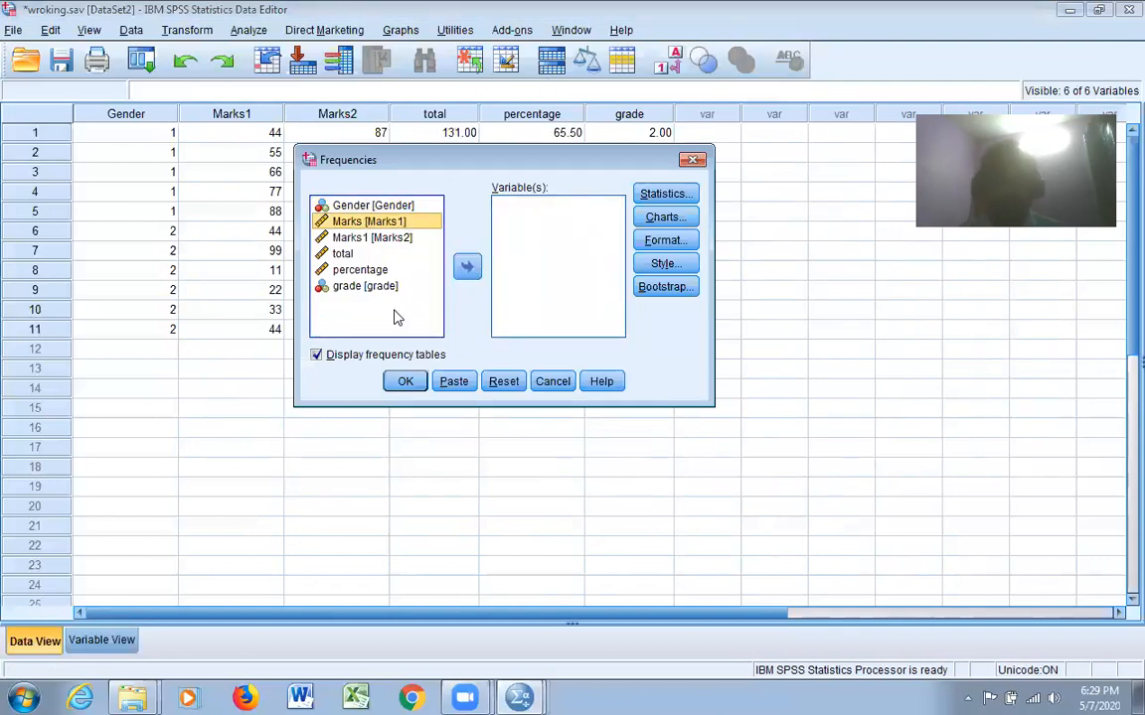
click(377, 287)
click(467, 266)
click(406, 383)
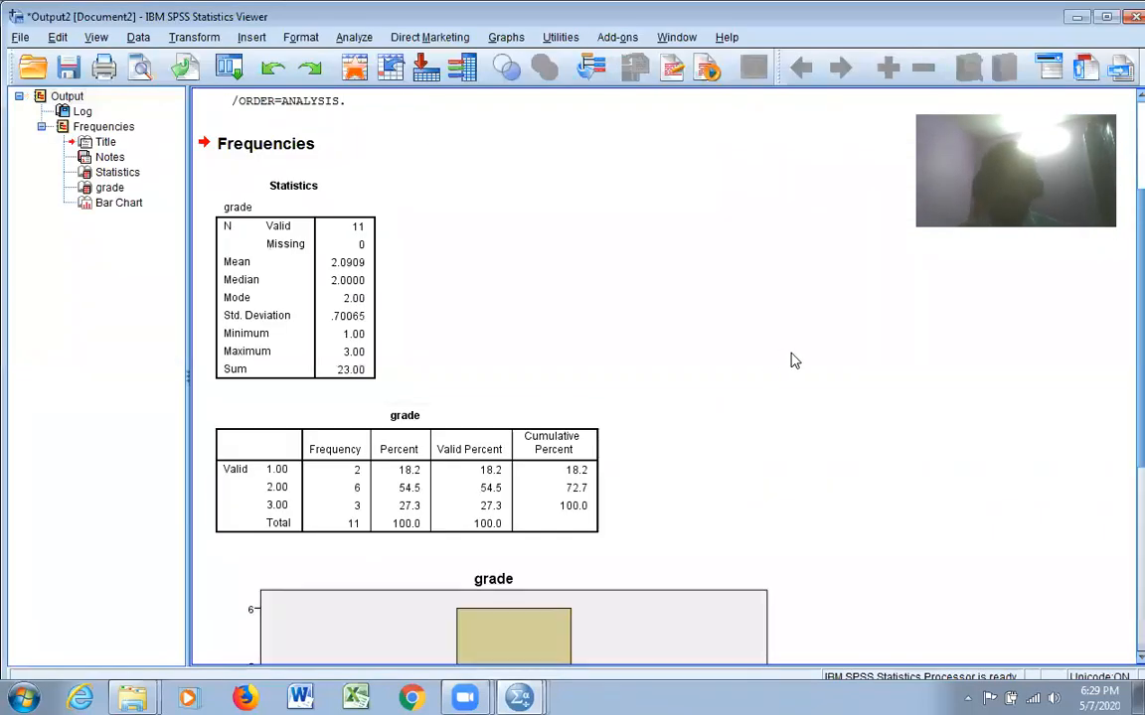
scroll(792, 360, down, 2)
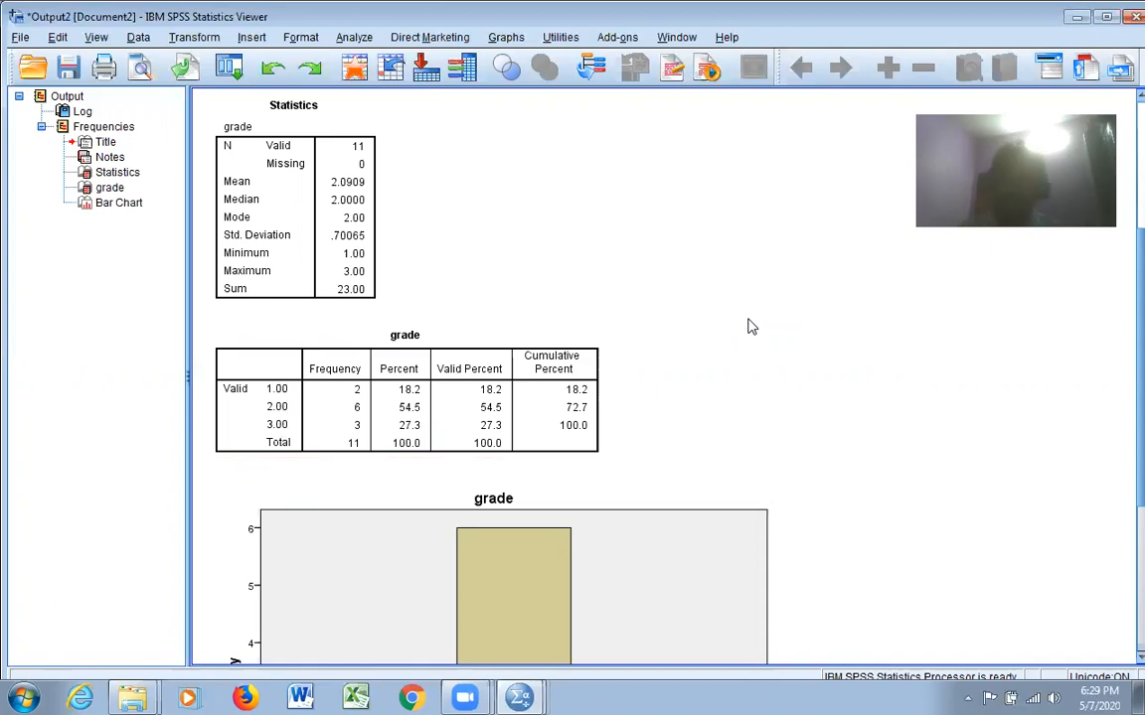
click(20, 37)
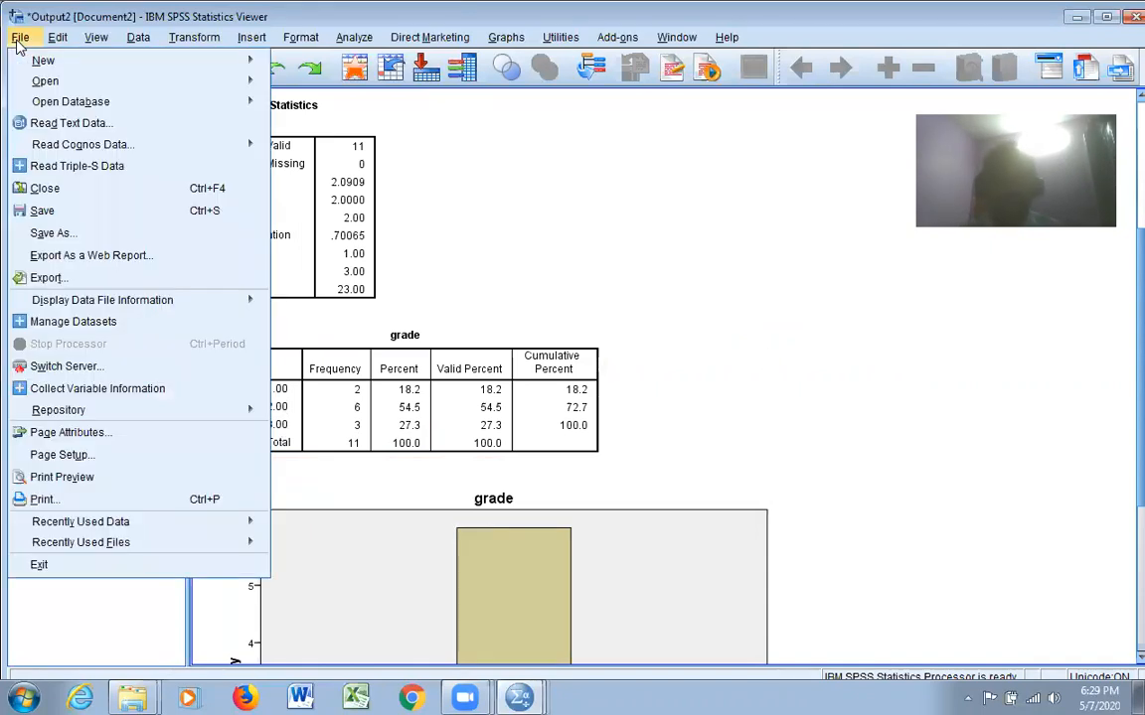
click(63, 213)
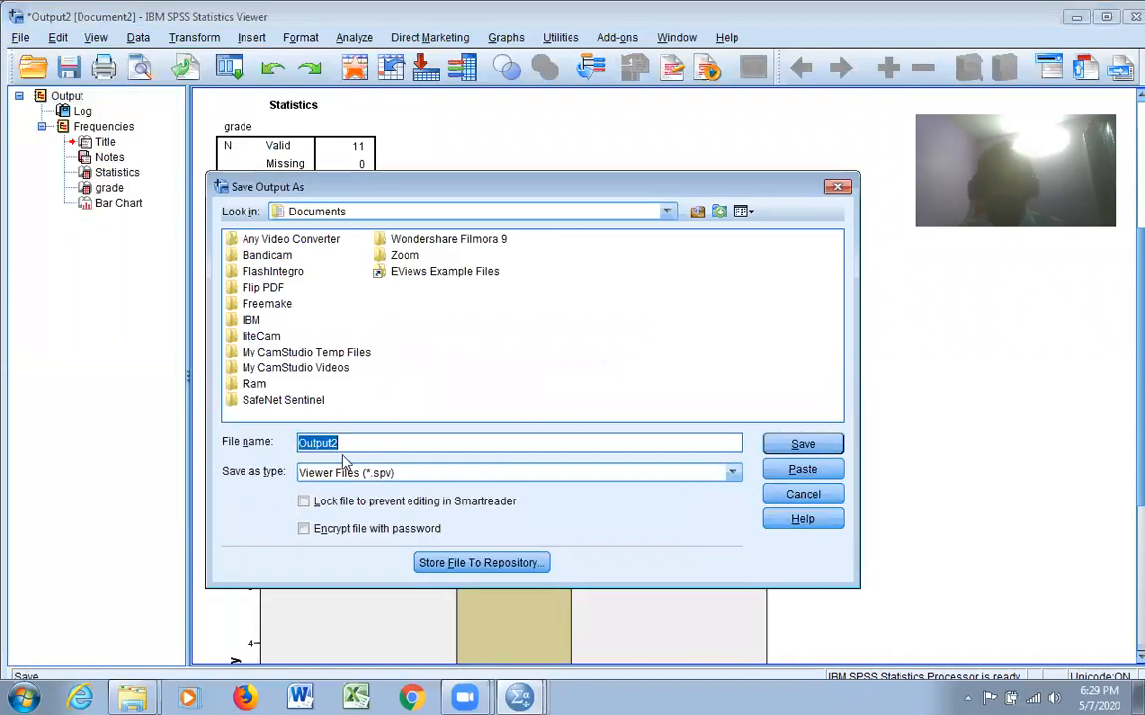
text(dfdkfdkf)
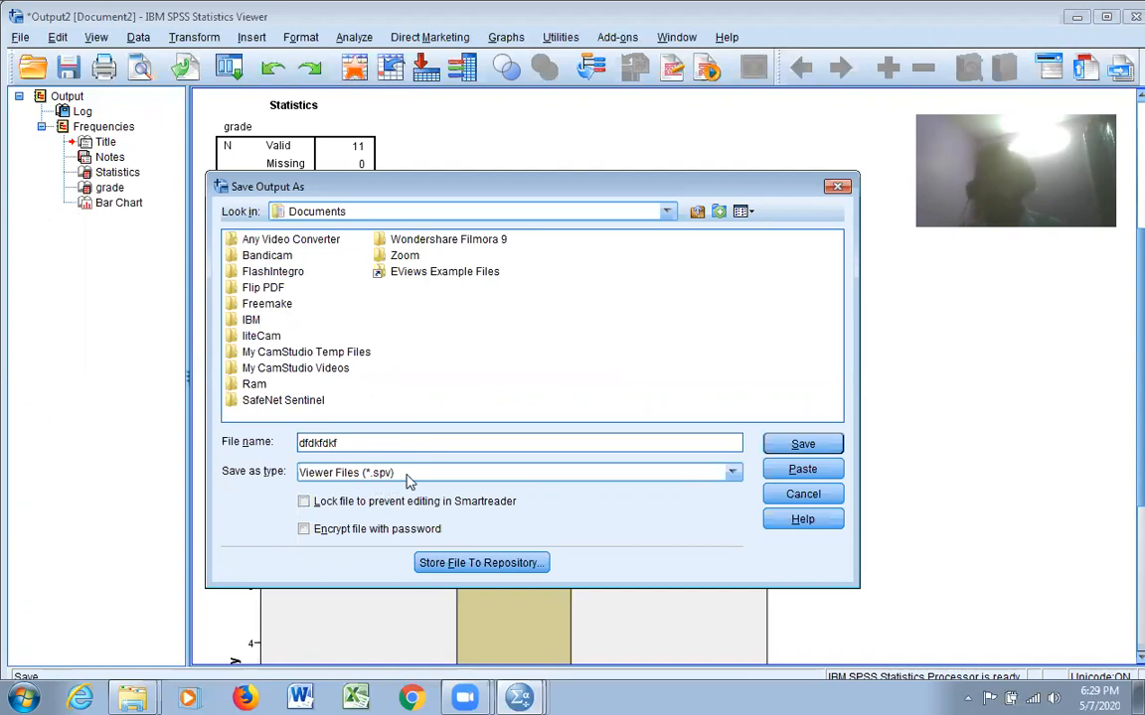
click(836, 187)
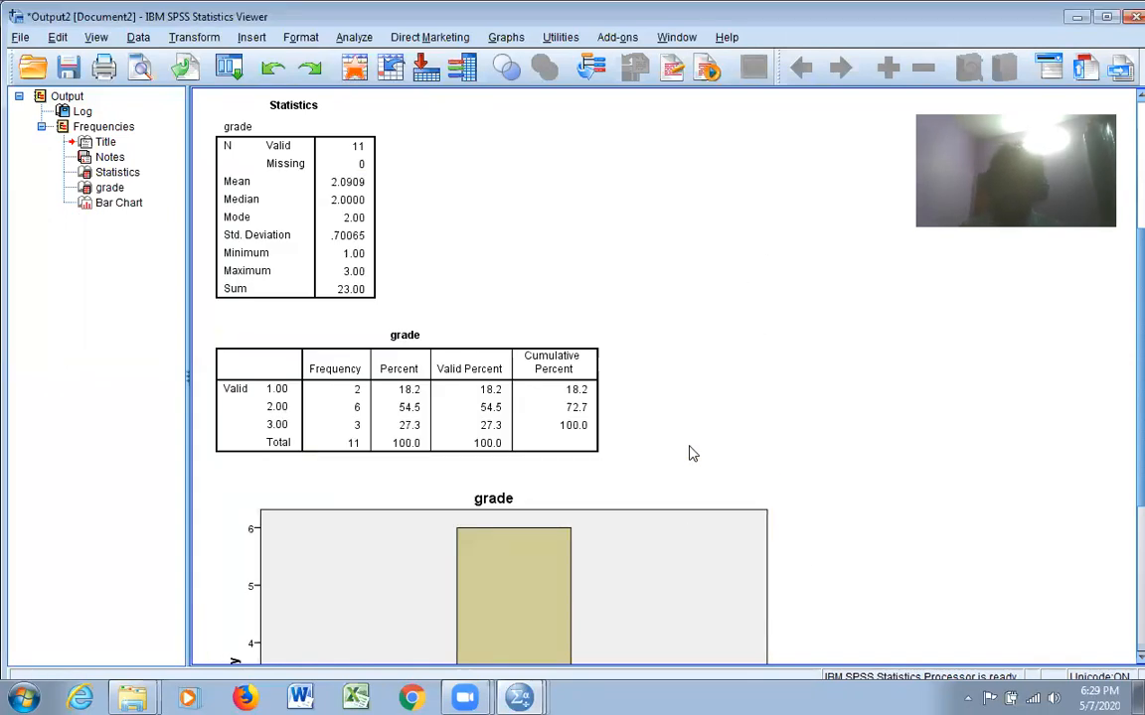
Start exporting all the output, with Excel 2007 and Higher (*.xlsx) as the document type
click(20, 37)
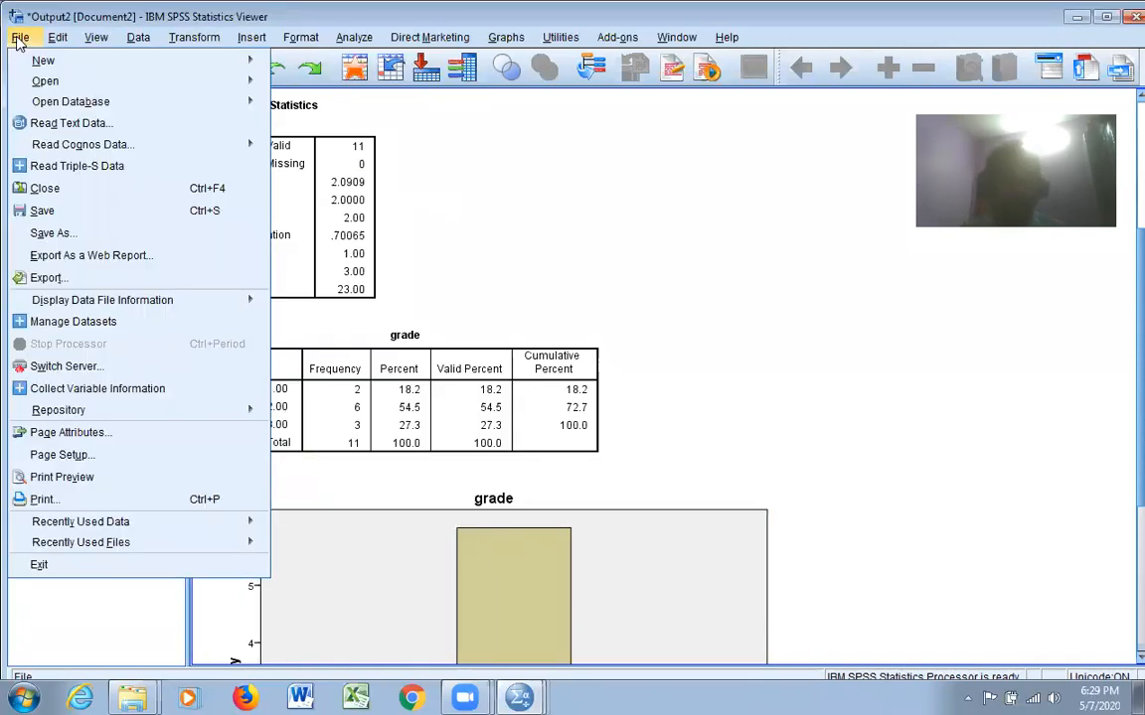
click(70, 279)
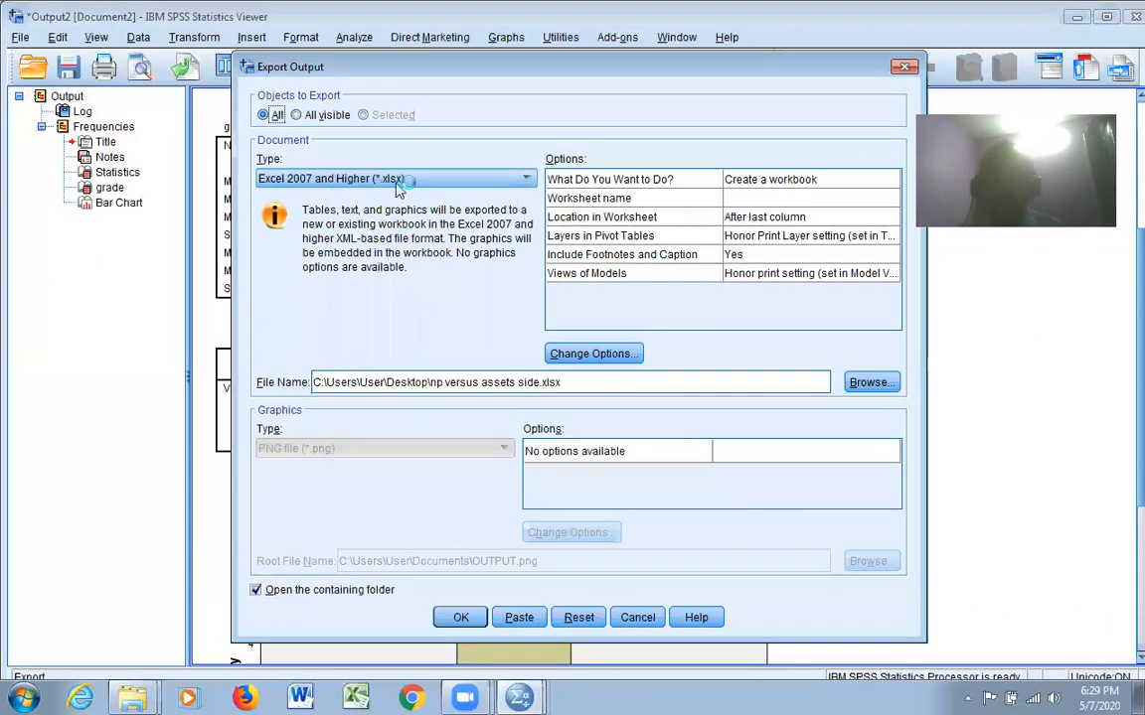
click(528, 181)
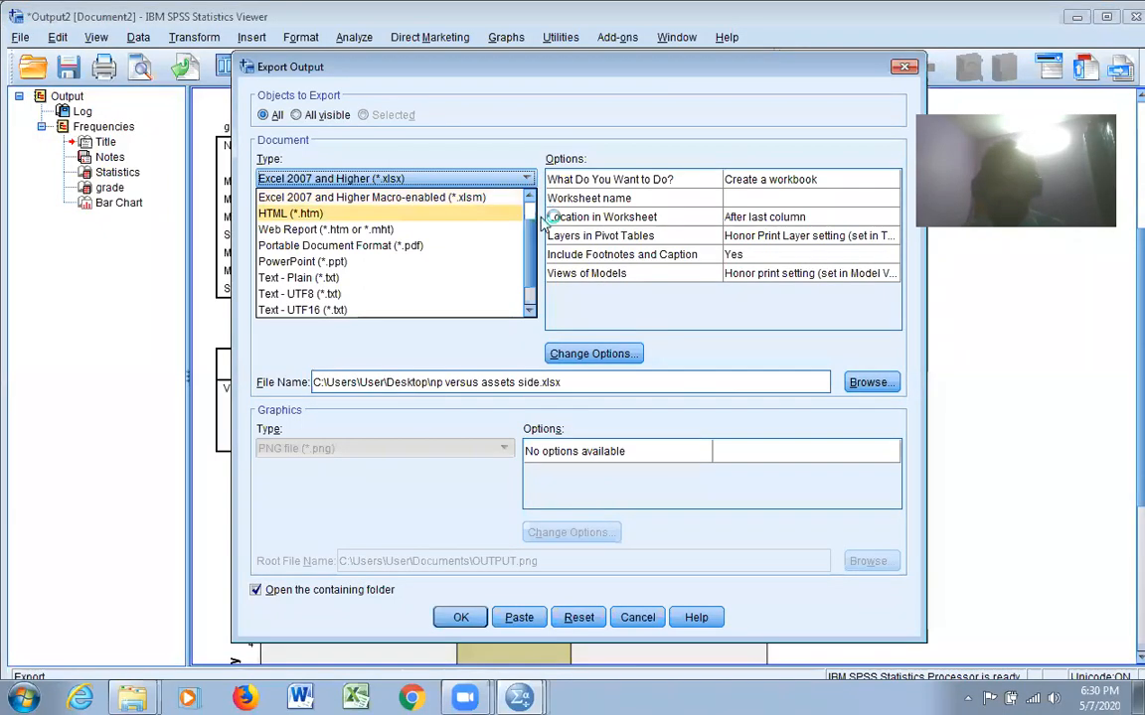
scroll(477, 234, up, 1)
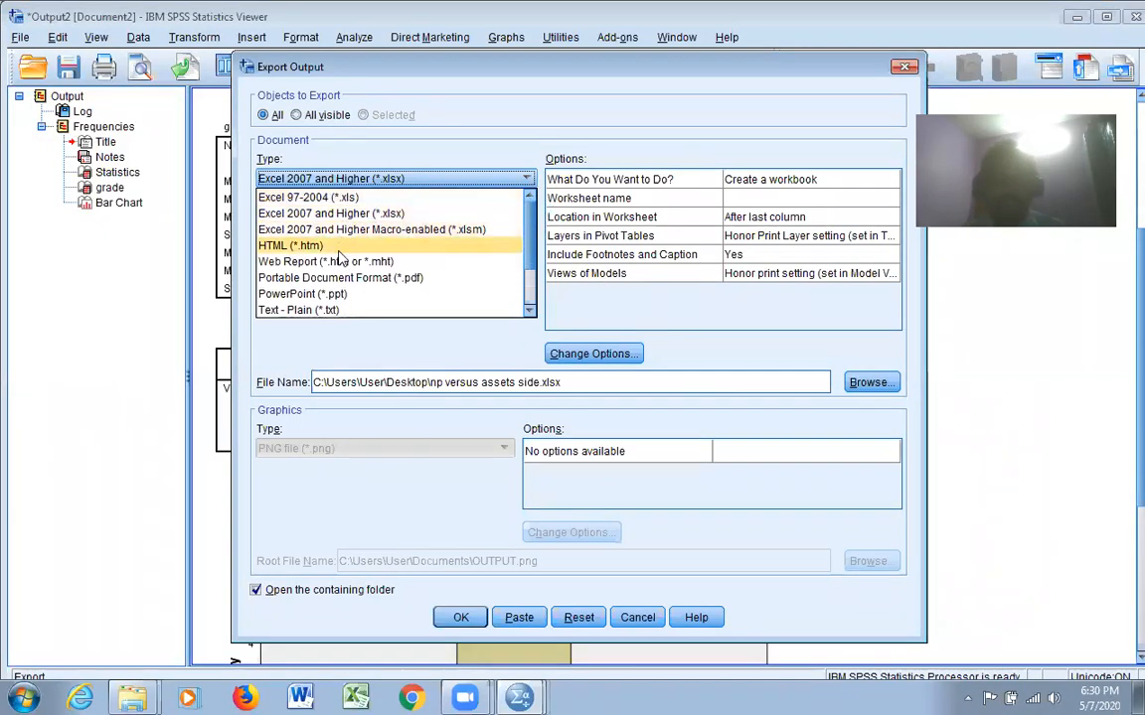
click(531, 311)
click(531, 311)
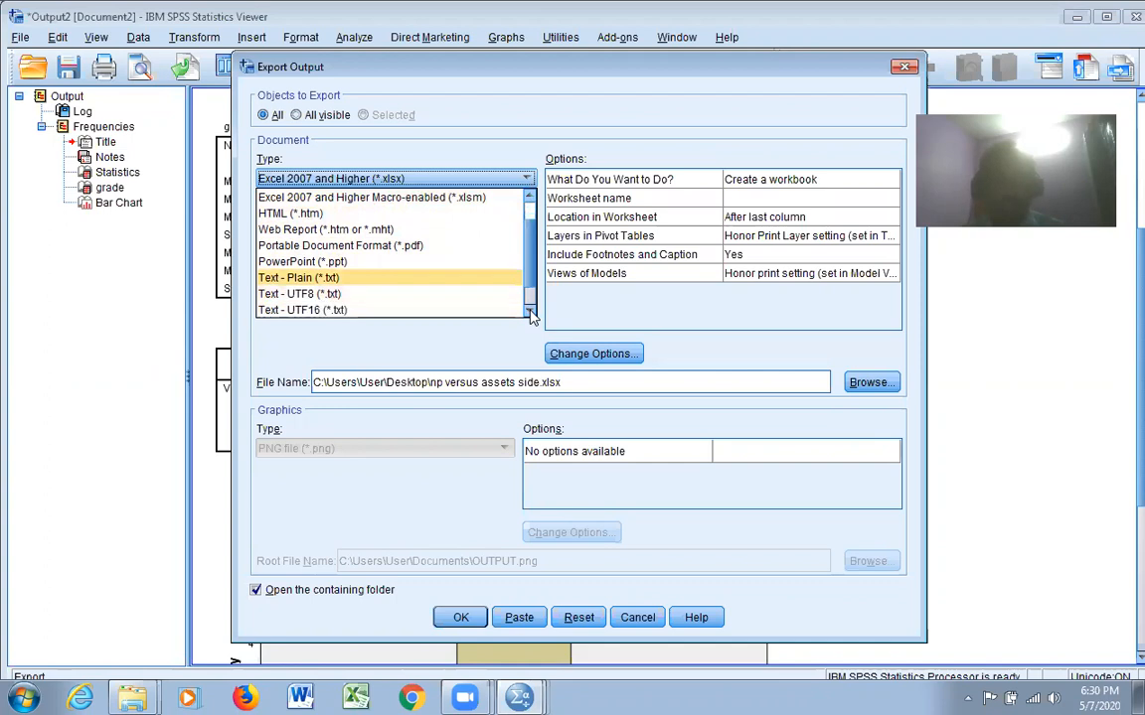
click(530, 311)
click(531, 311)
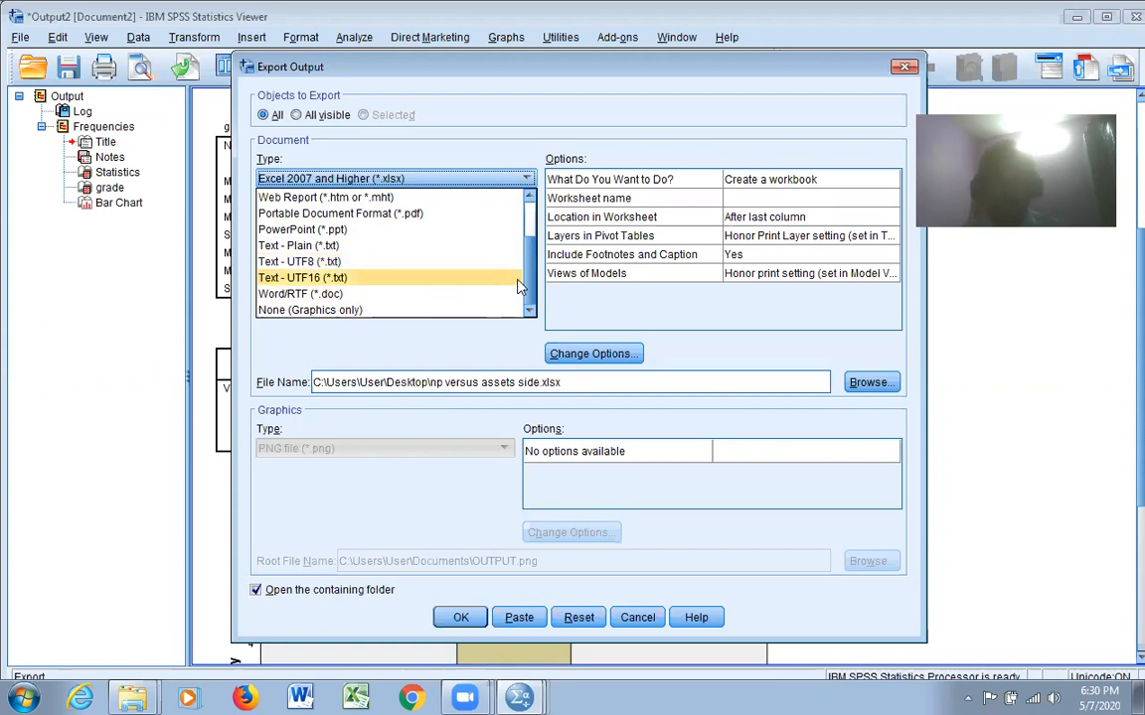
scroll(438, 268, up, 2)
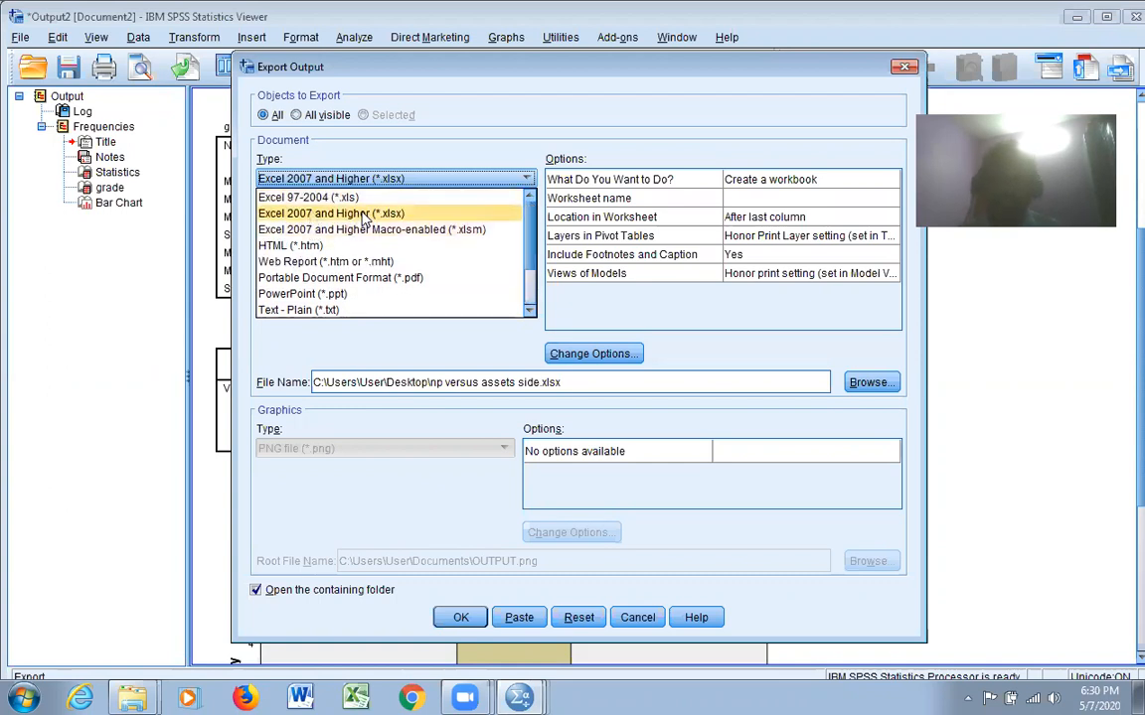
click(365, 214)
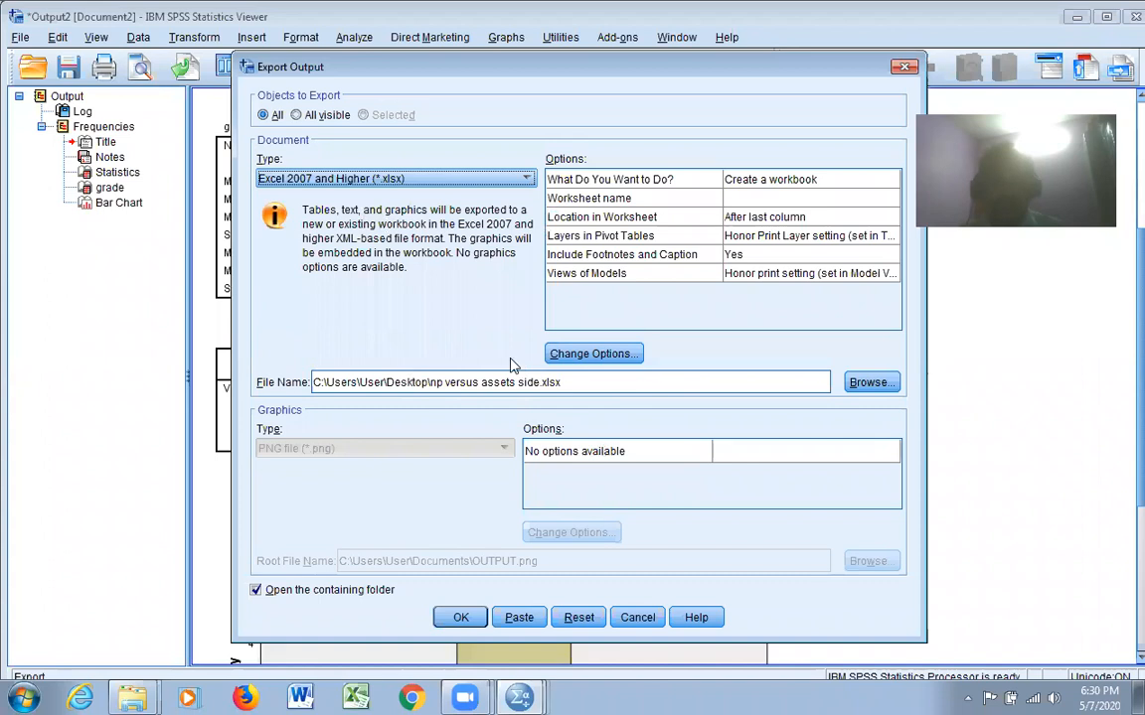
Name the export file kkkkkkk.xlsx in the Desktop folder and run the export
click(436, 384)
click(438, 384)
text(kkkkkkk)
key(Delete)
key(Delete)
key(Delete)
key(Delete)
key(Delete)
key(Delete)
key(Delete)
key(Delete)
key(Delete)
key(Delete)
key(Delete)
key(Delete)
key(Delete)
key(Delete)
key(Delete)
key(Delete)
key(Delete)
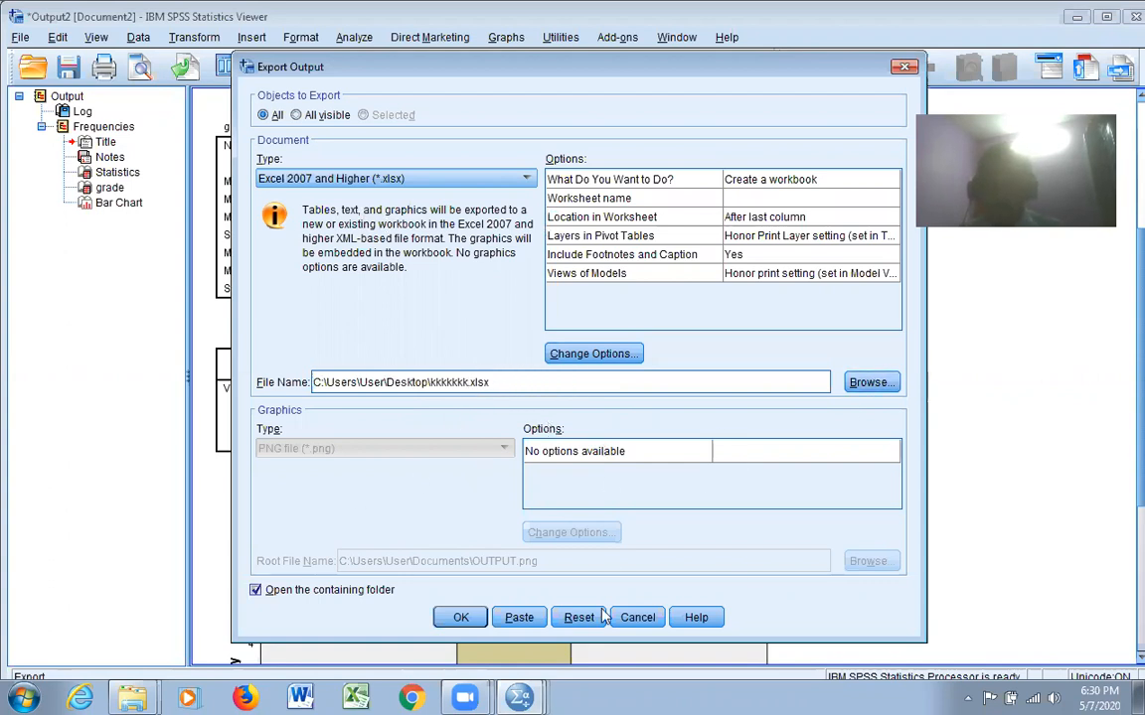
click(463, 618)
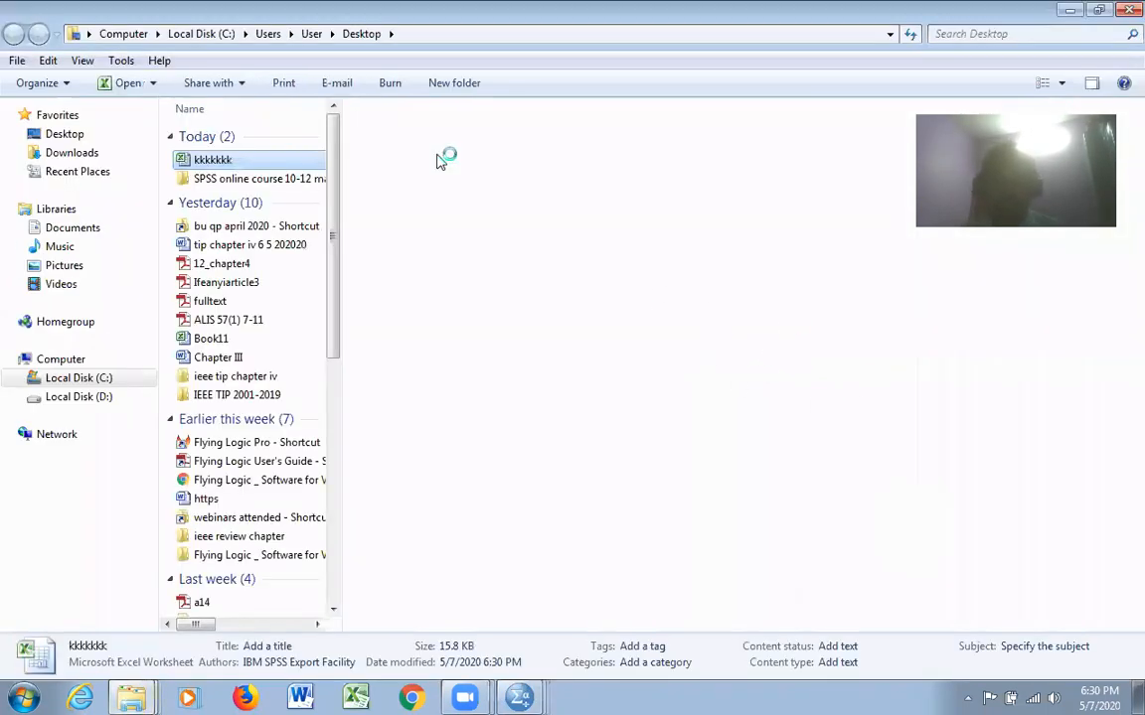
Open the exported kkkkkkk workbook in Excel and examine its syntax log, frequency tables and grade bar chart
double_click(238, 159)
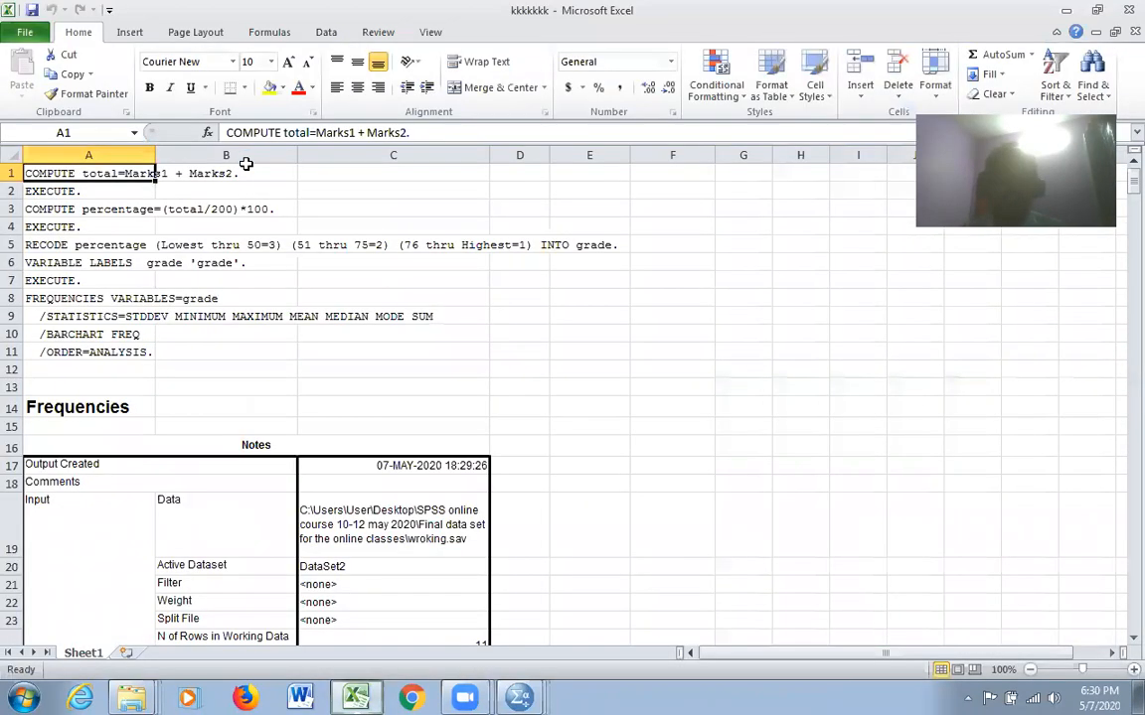
scroll(658, 331, down, 10)
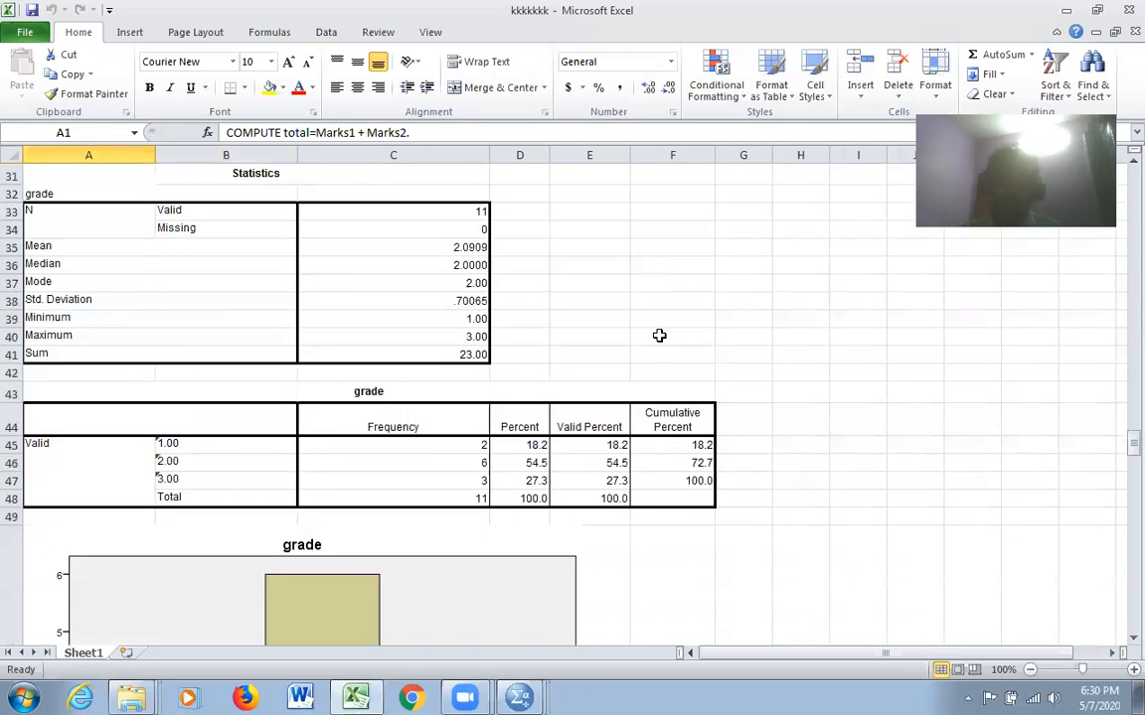
scroll(726, 319, down, 6)
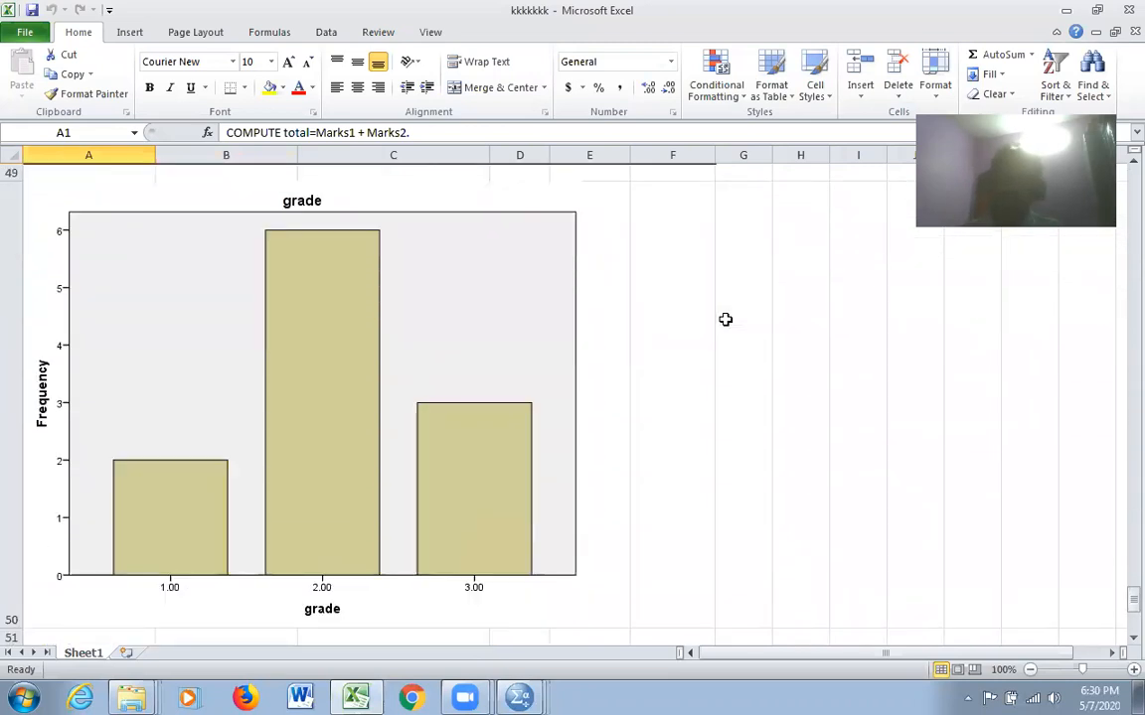
click(1066, 10)
Switch to the wroking.sav dataset in SPSS and save it under its existing name
click(518, 699)
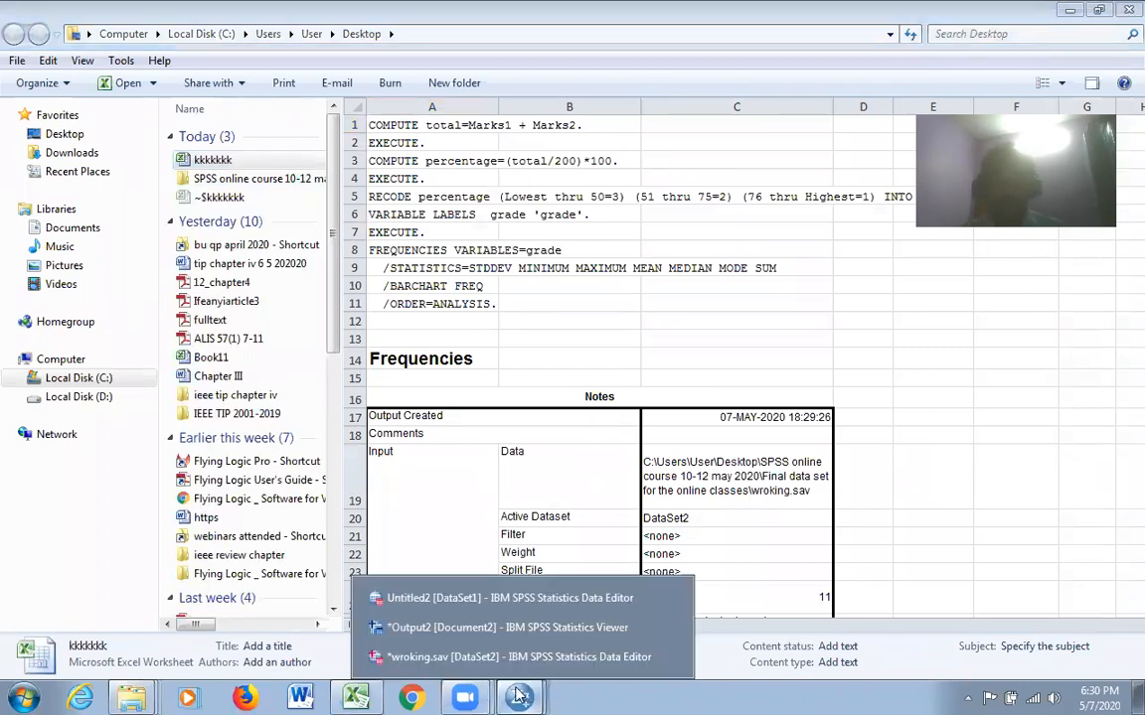
click(500, 658)
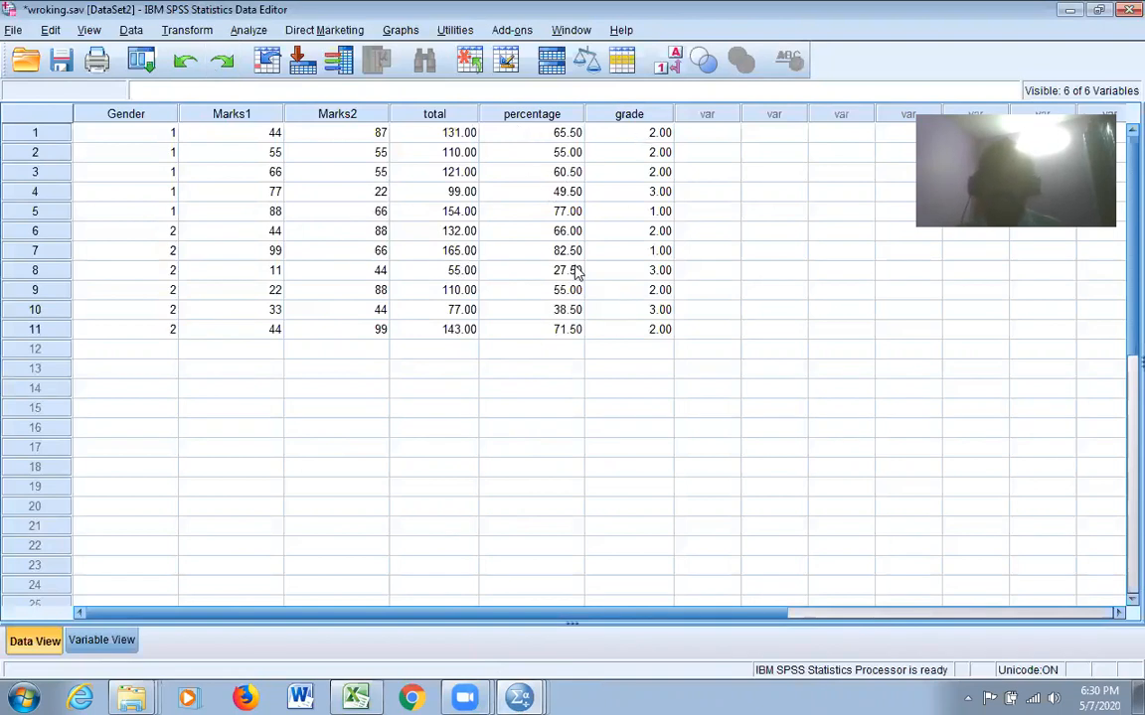
click(14, 31)
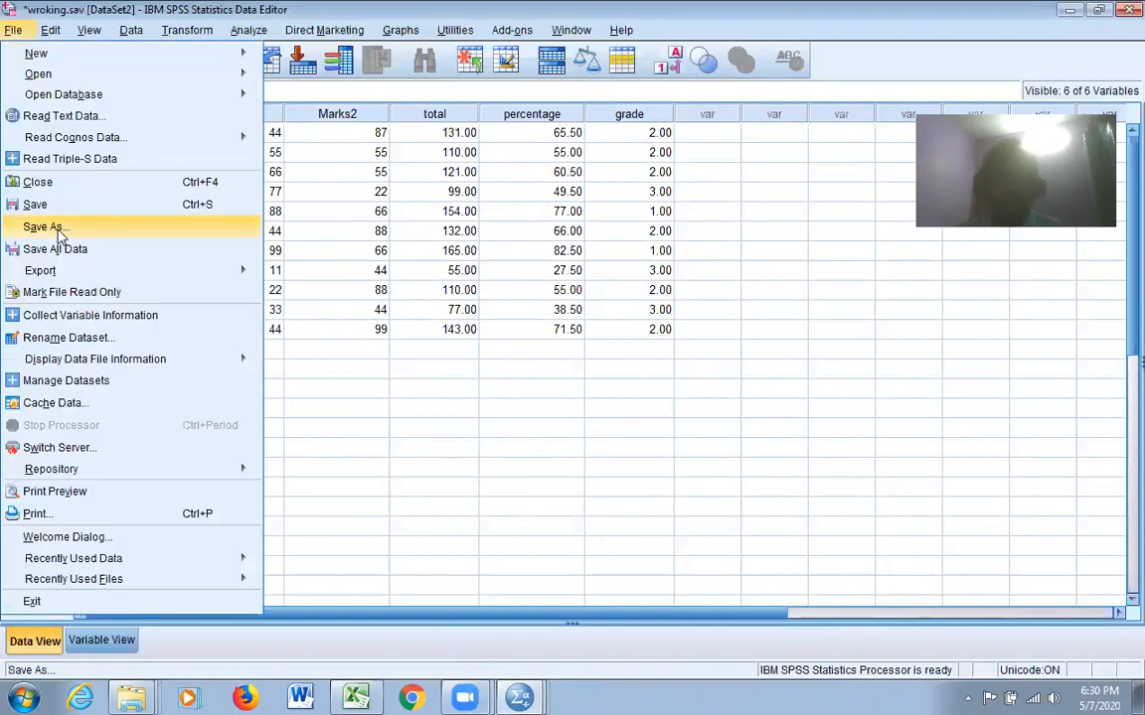
click(36, 203)
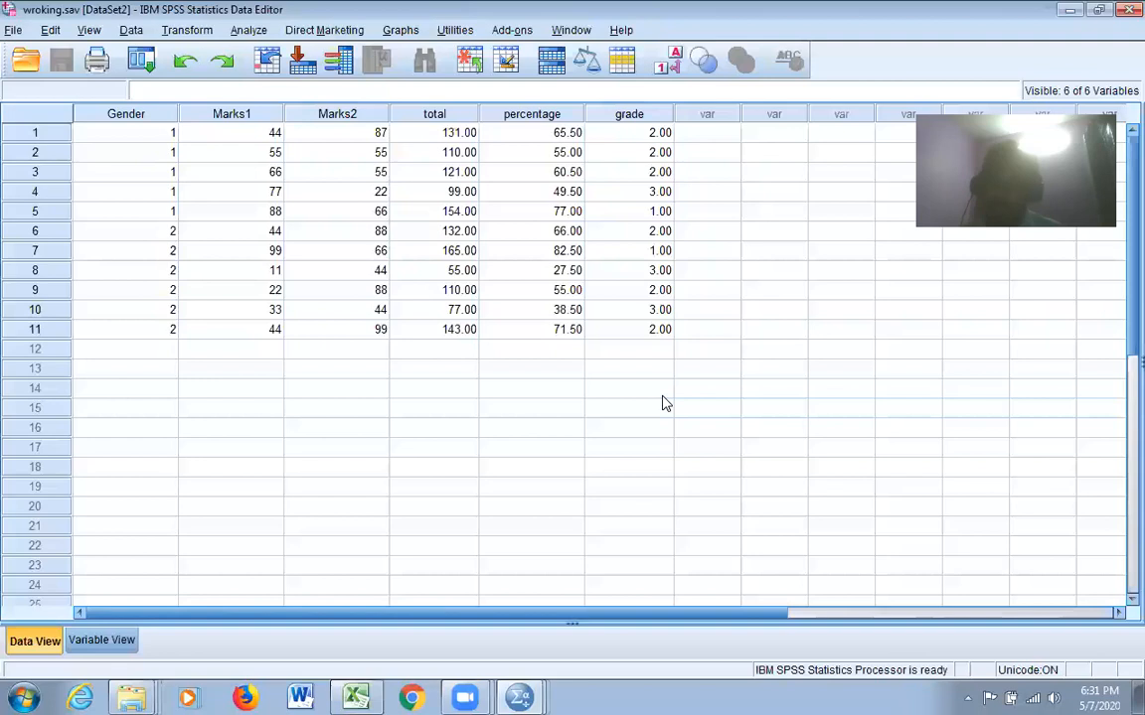
Copy the grade frequency table from the SPSS output and paste it into a blank Word document
click(519, 697)
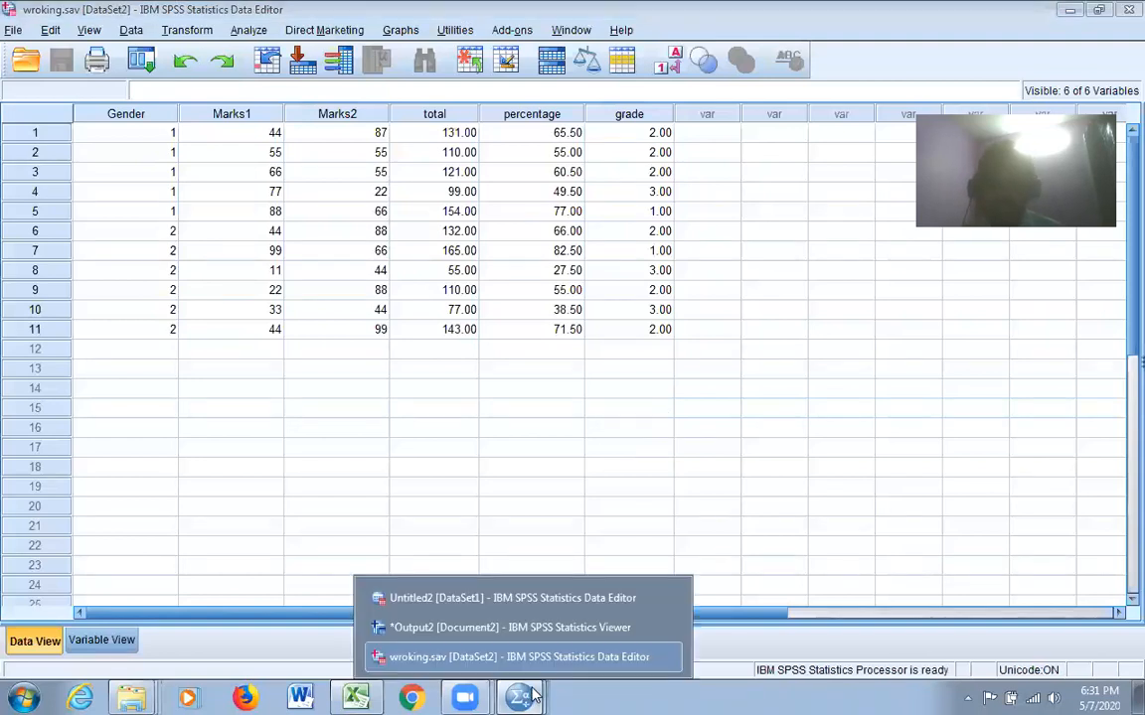
click(559, 623)
scroll(735, 278, up, 5)
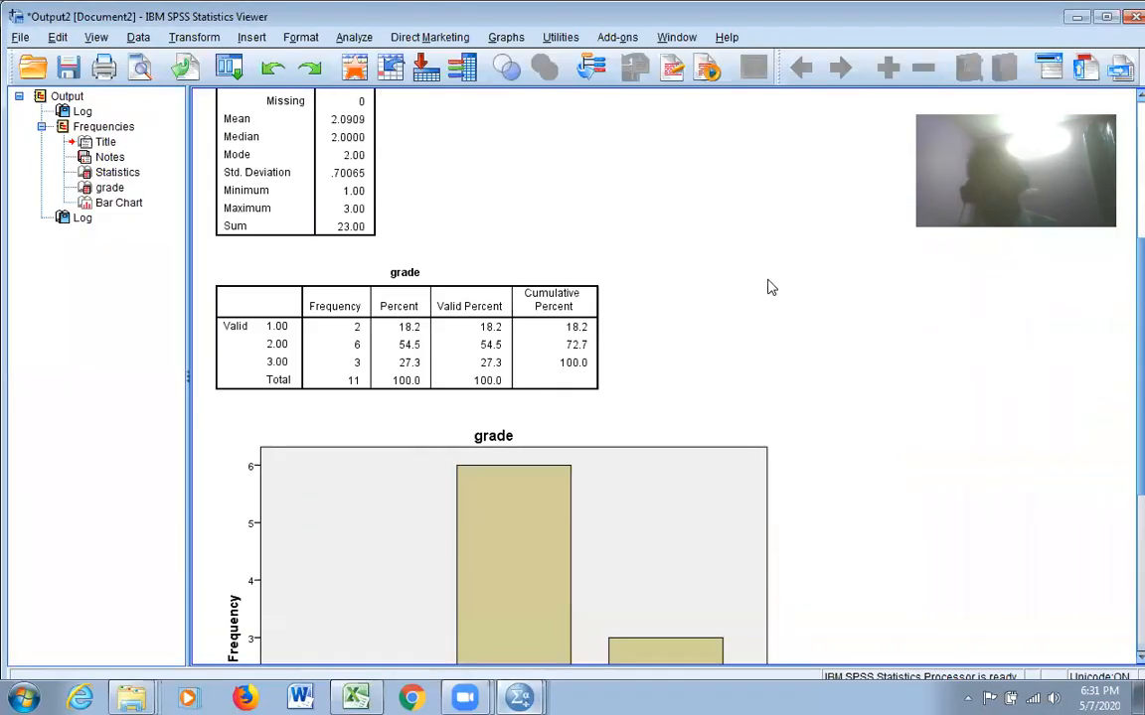
click(488, 274)
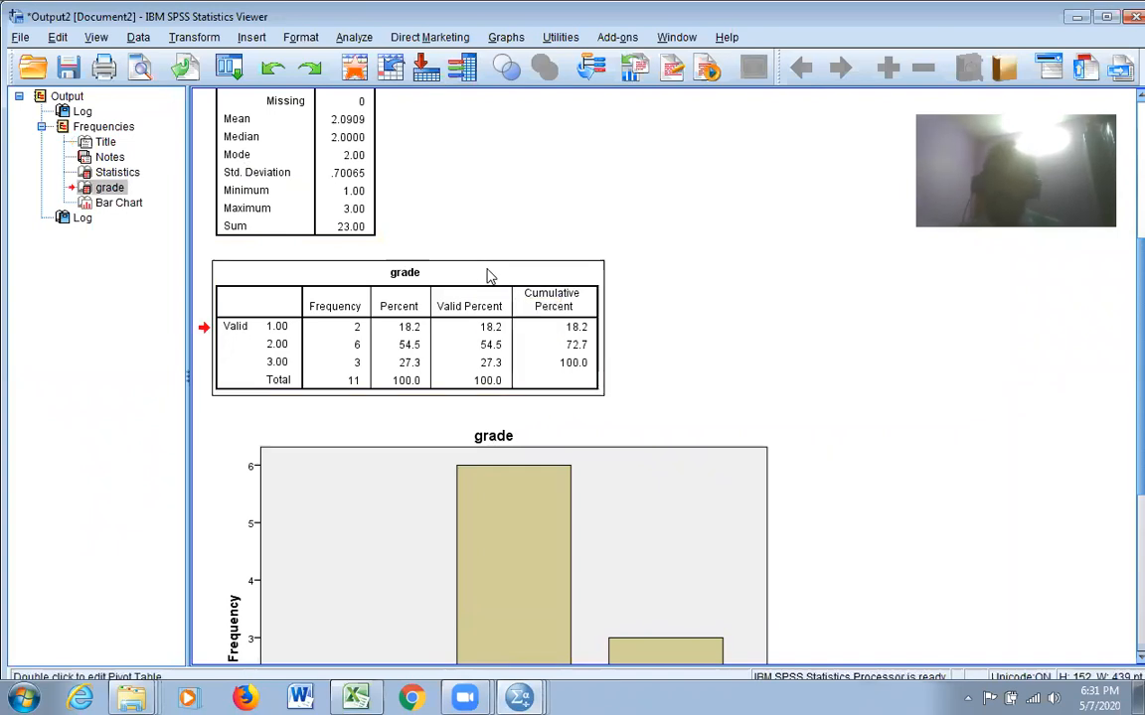
right_click(487, 274)
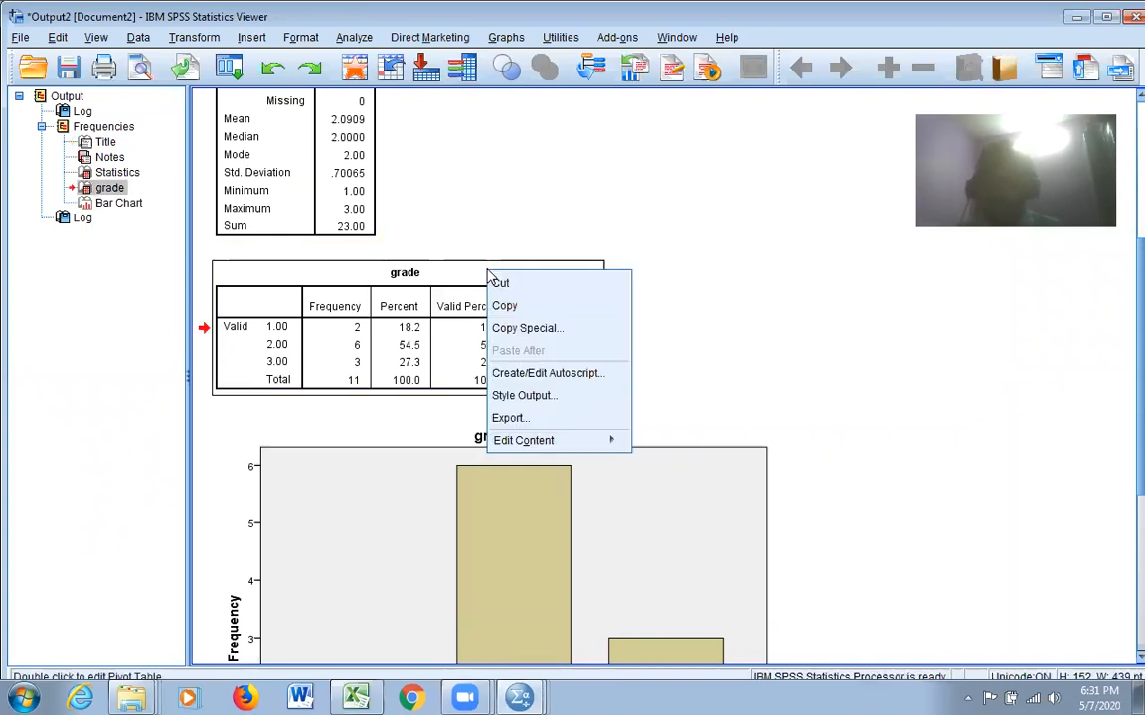
click(506, 308)
click(300, 697)
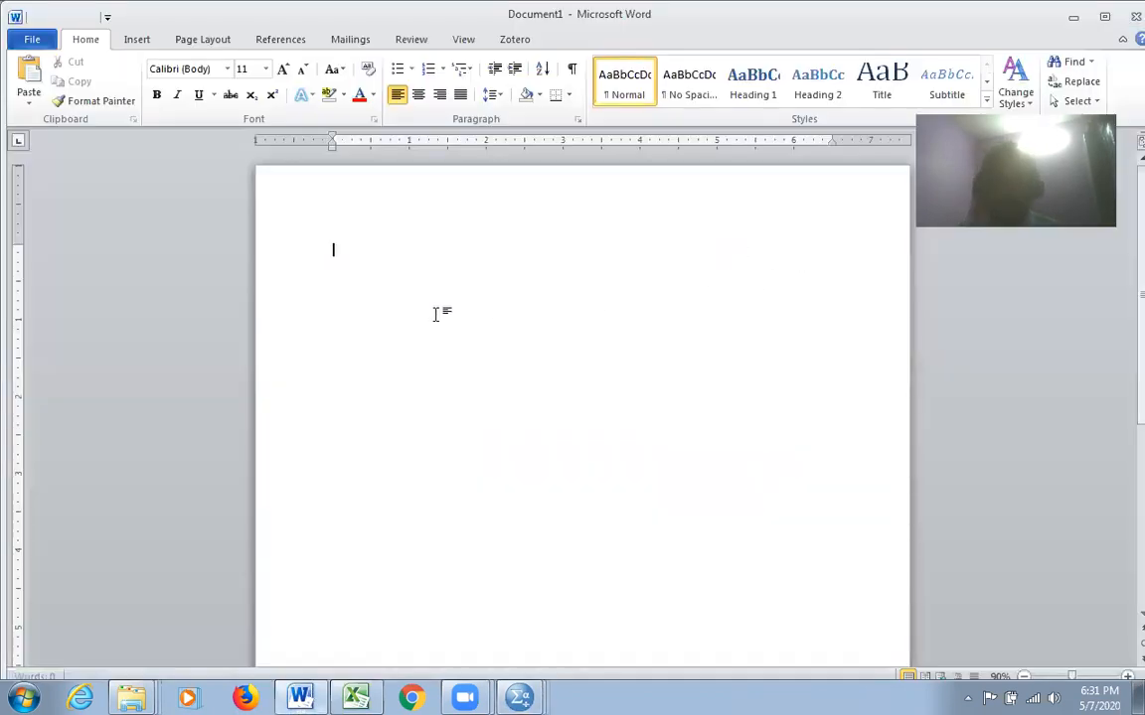
key(ctrl+v)
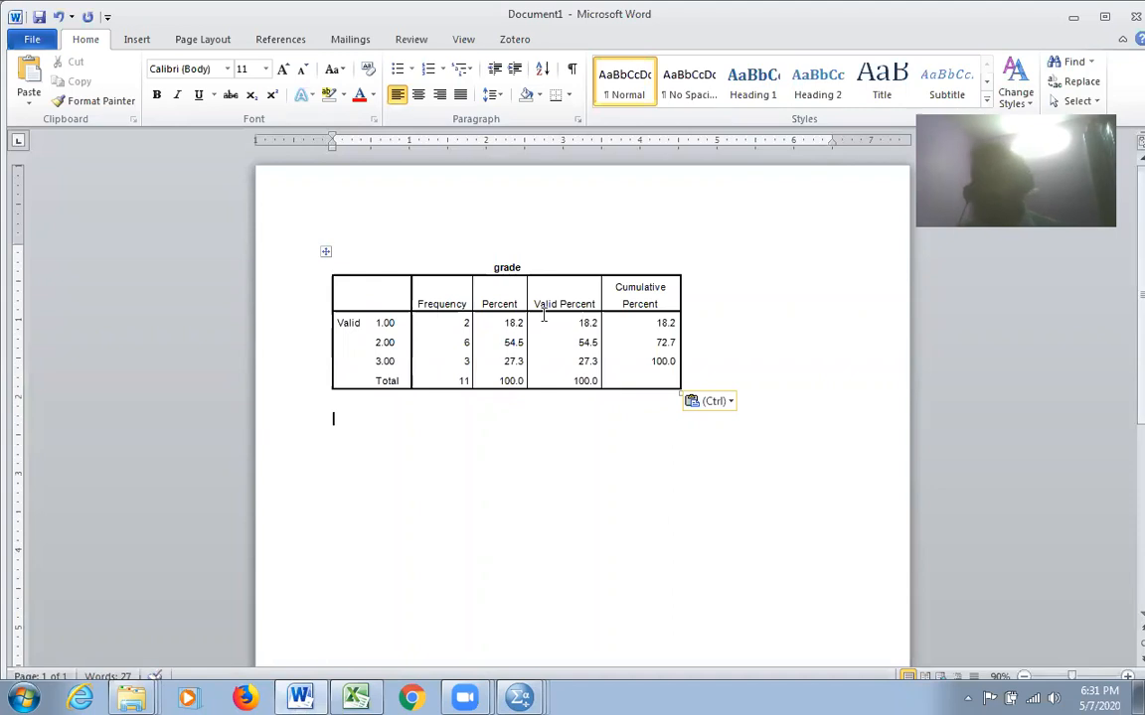
Return to the wroking.sav dataset in SPSS and review its variable definitions and data values
key(alt+Tab)
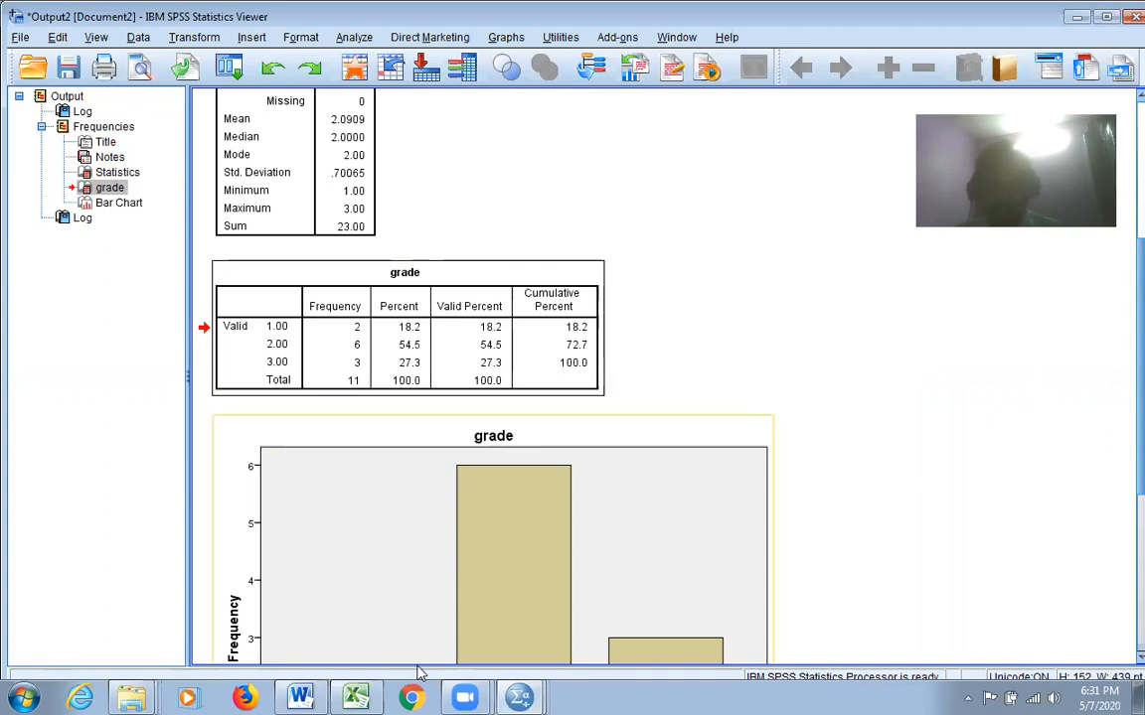
click(523, 696)
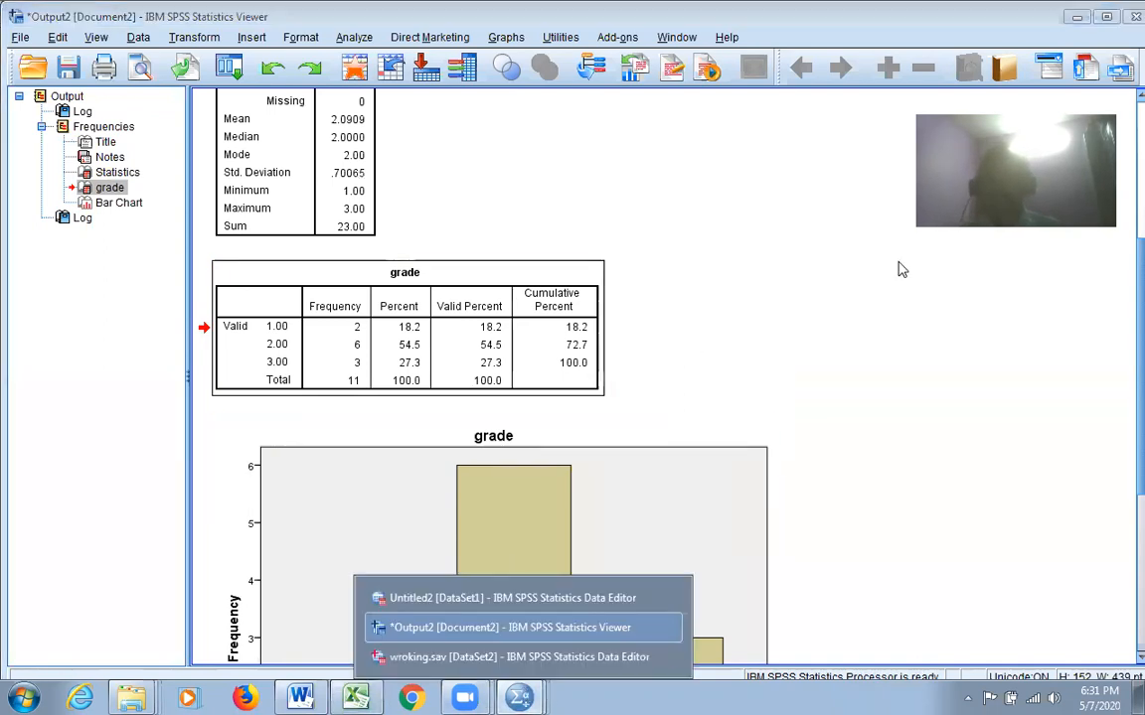
click(544, 656)
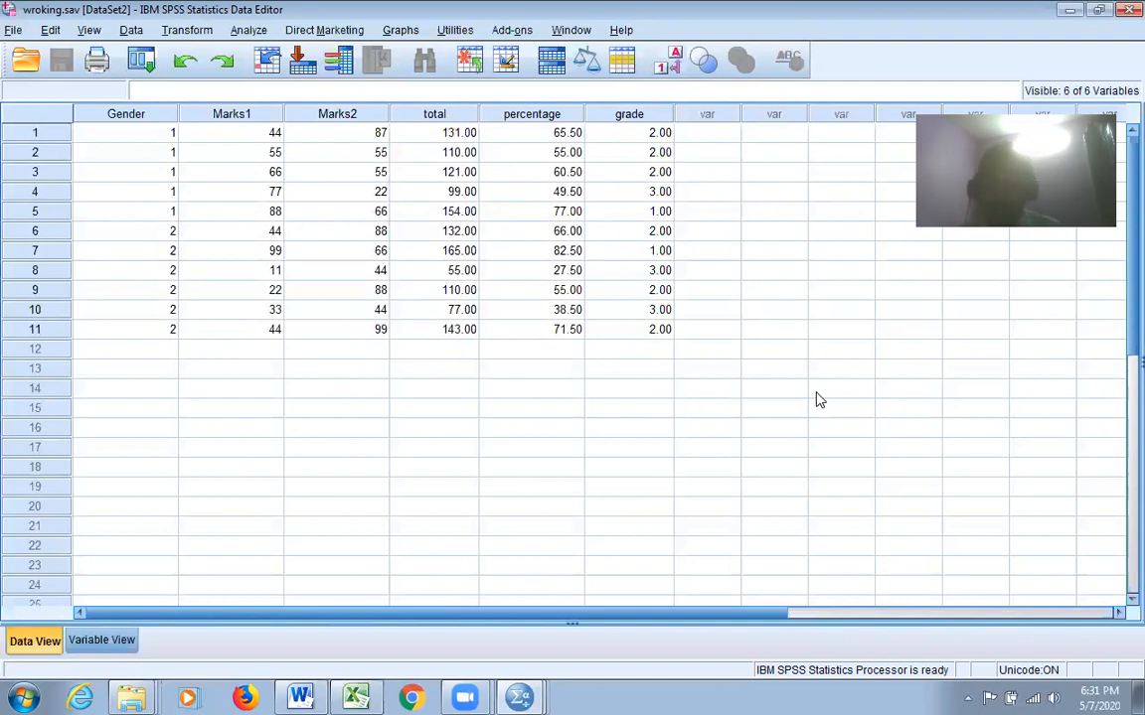
click(104, 641)
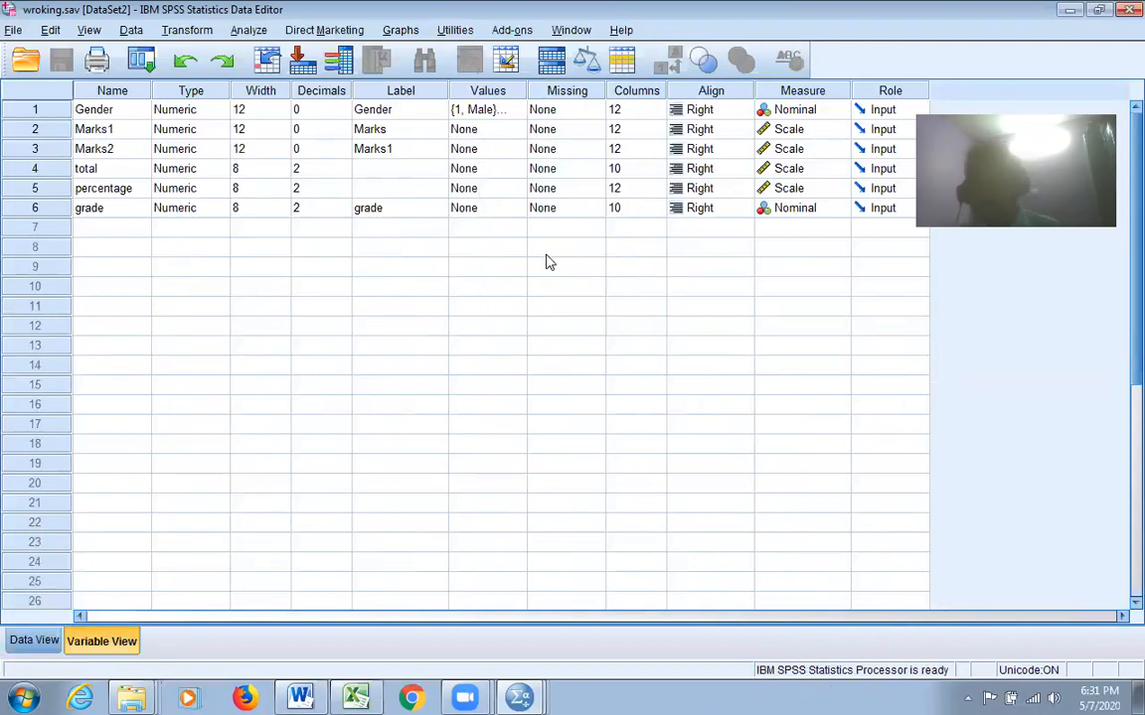
click(42, 641)
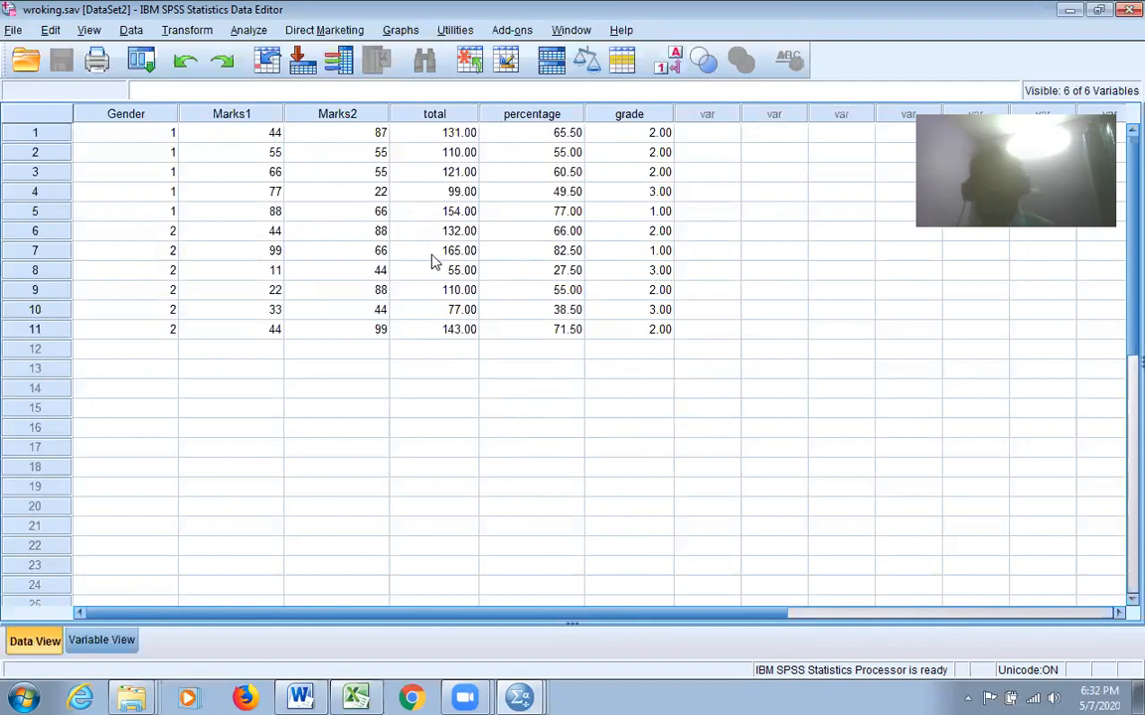
click(251, 30)
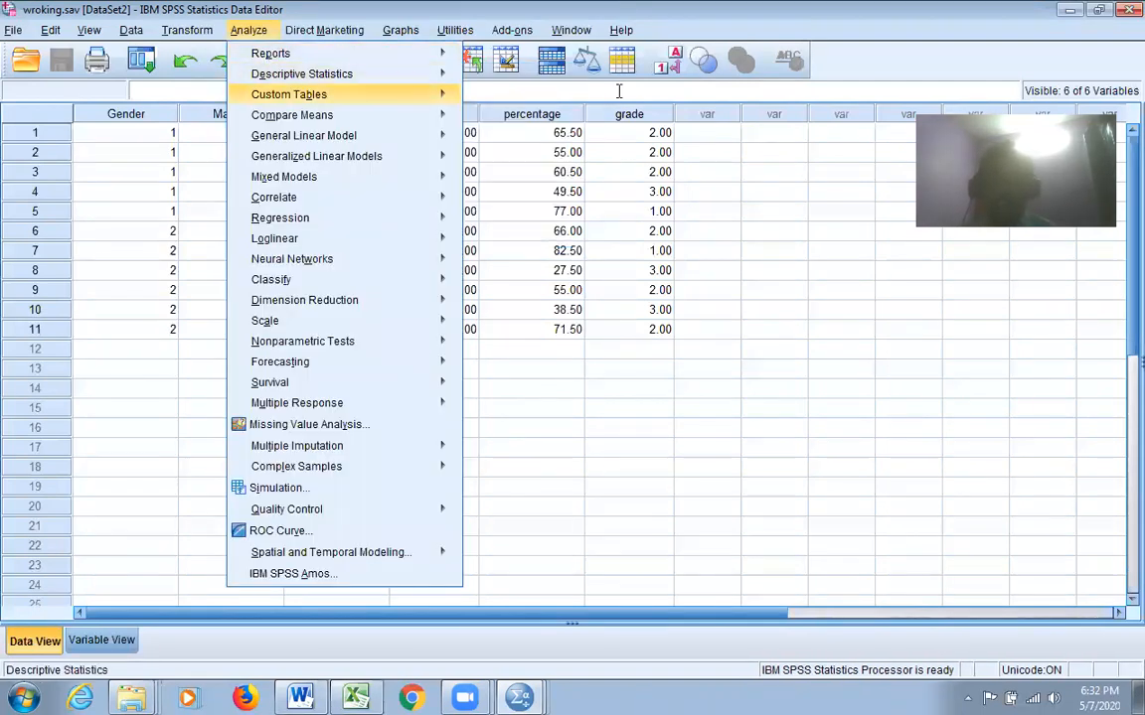
mouse_move(447, 95)
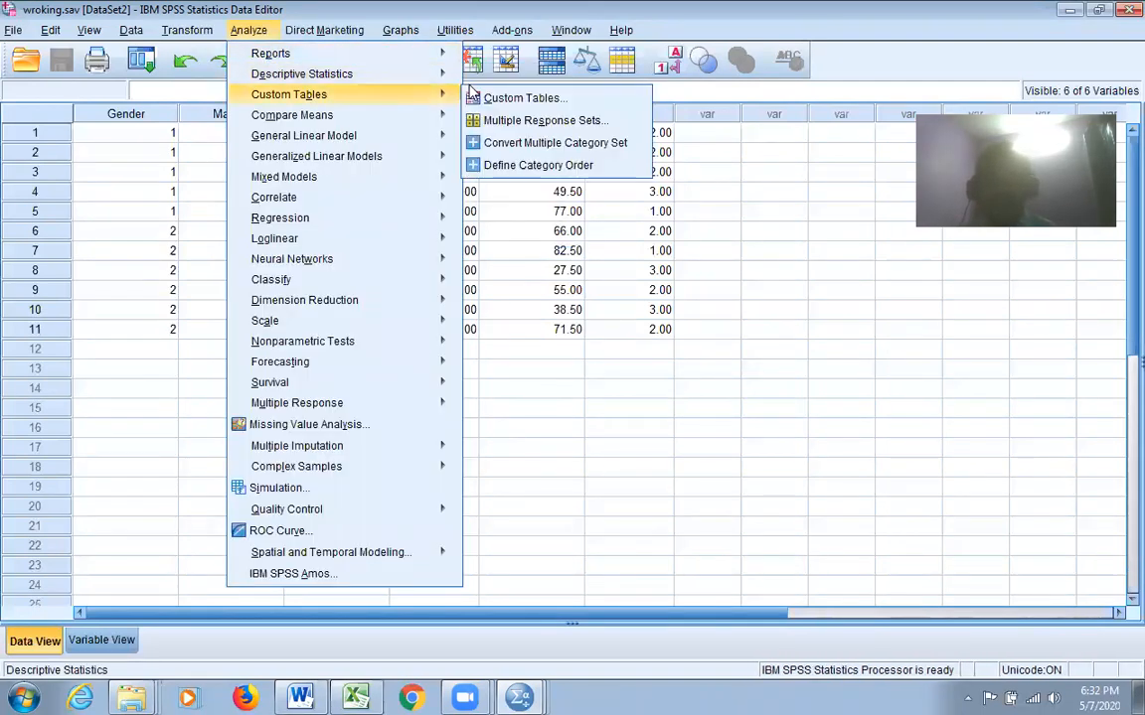
click(647, 411)
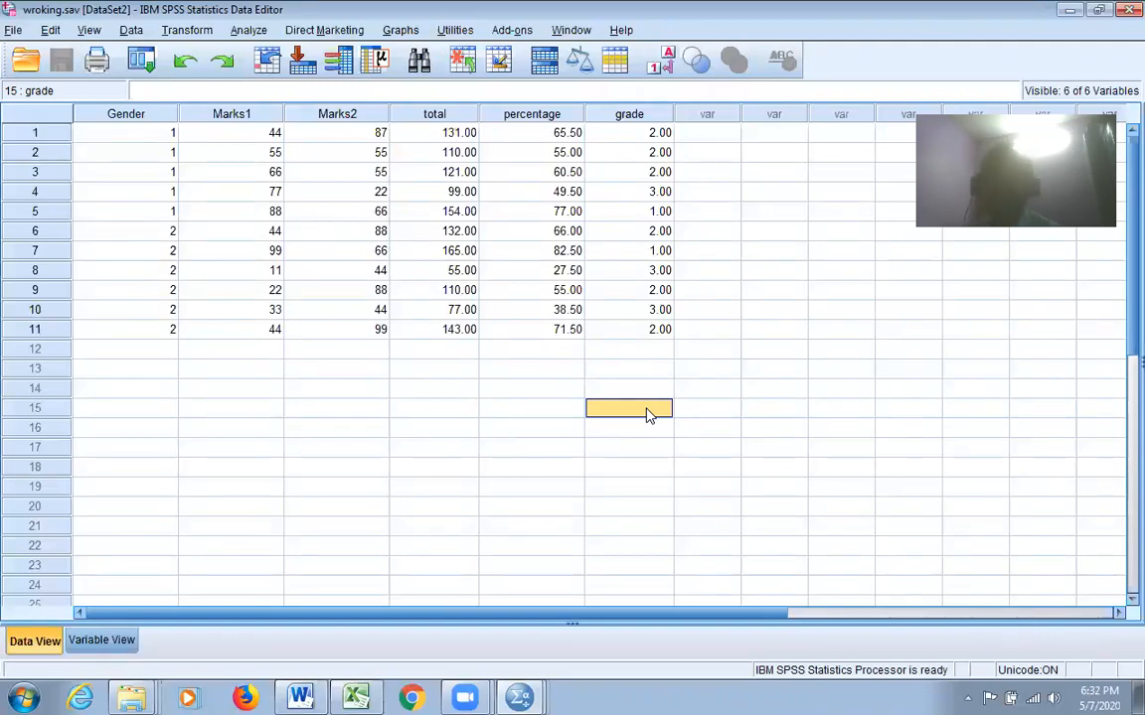
click(183, 30)
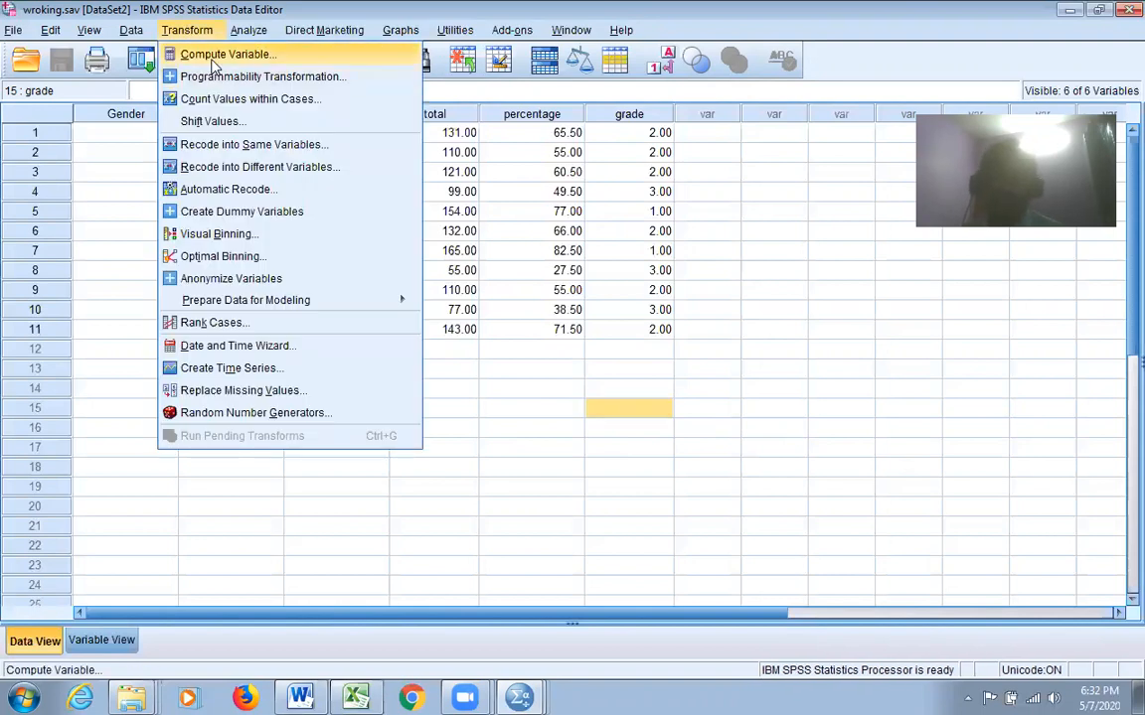
click(774, 348)
click(165, 30)
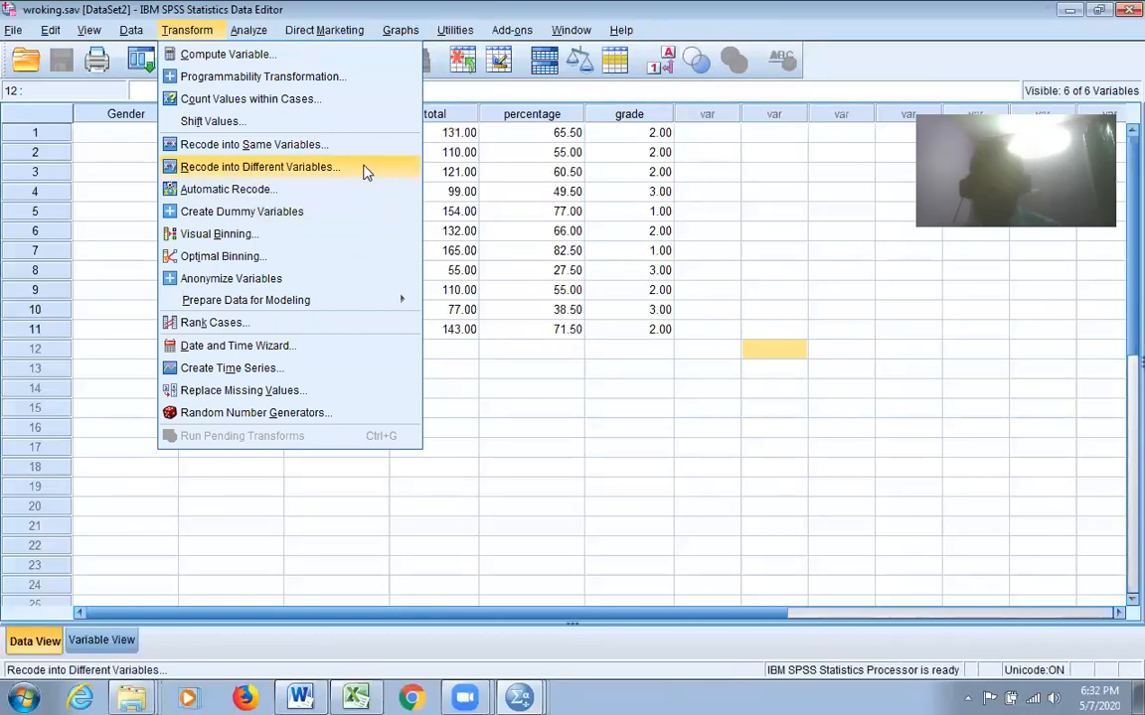
click(784, 415)
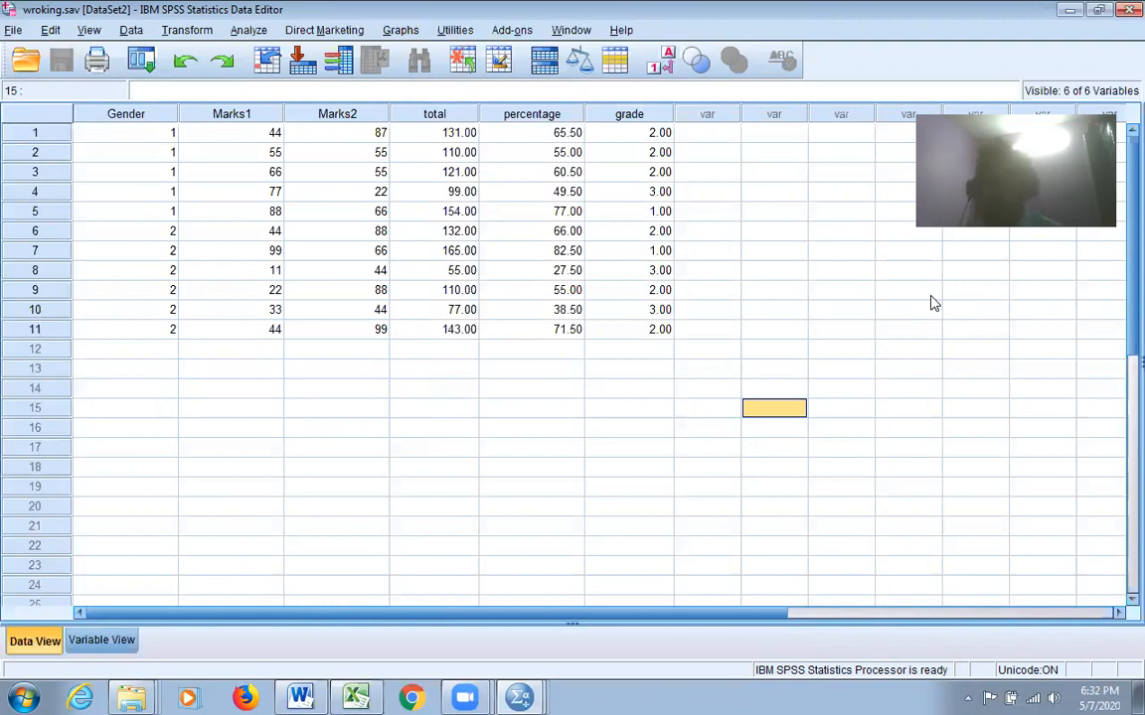
click(1069, 10)
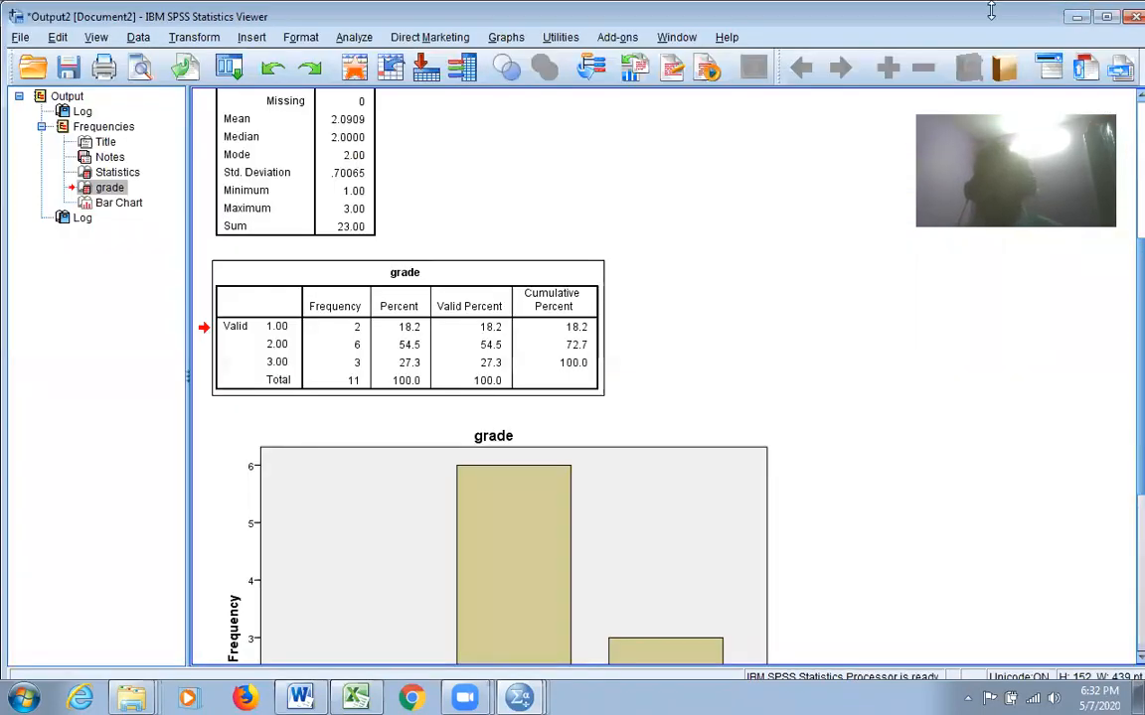